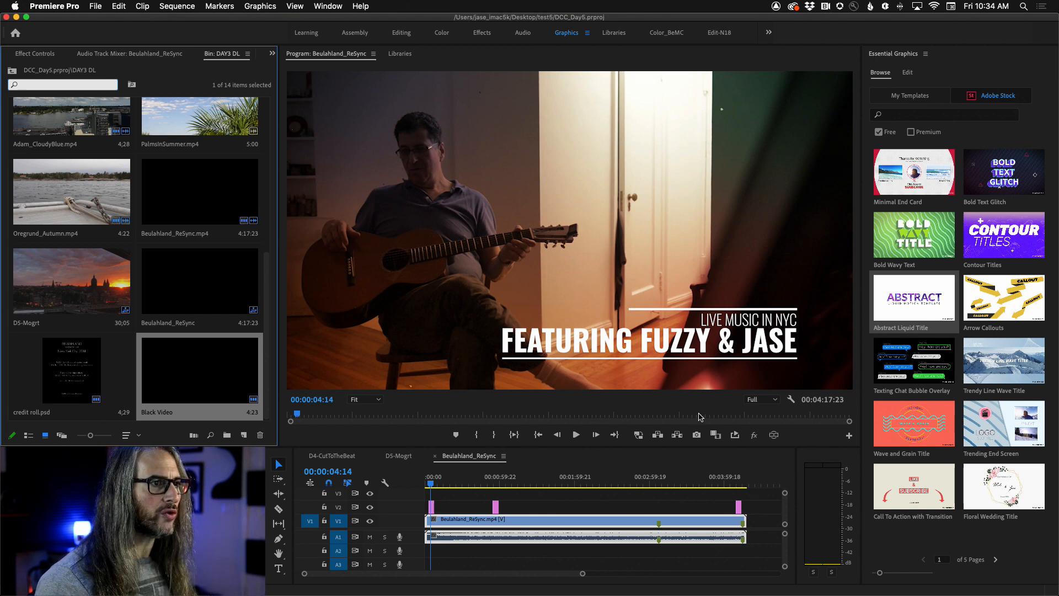
# - Scrub the Beulahland_ReSync sequence in the Program Monitor and park the playhead on the opening title at 00:00:03:19
pyautogui.click(624, 414)
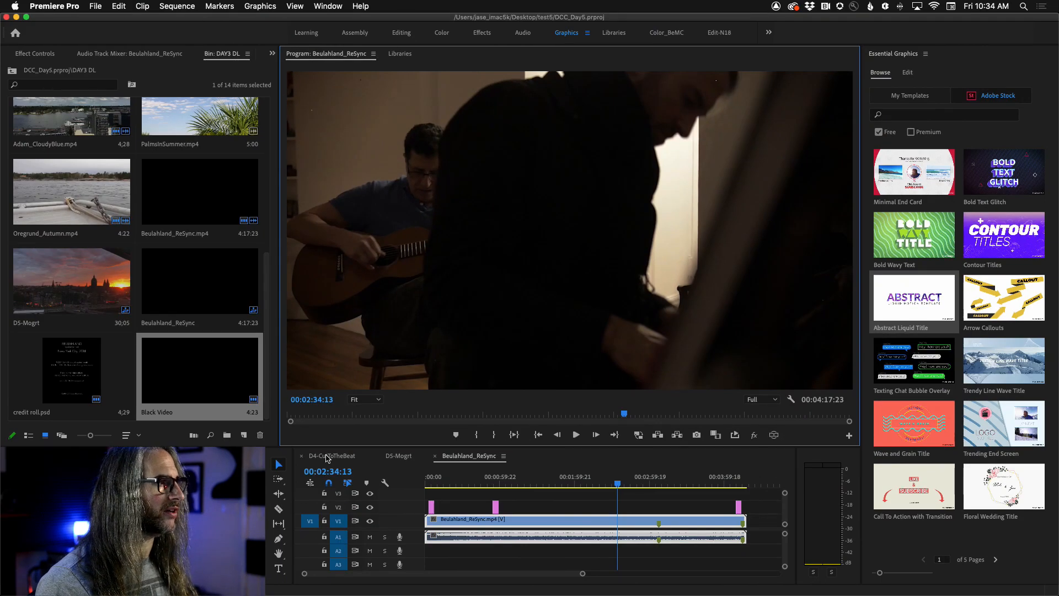
pyautogui.click(314, 413)
pyautogui.moveTo(314, 415); pyautogui.dragTo(295, 414)
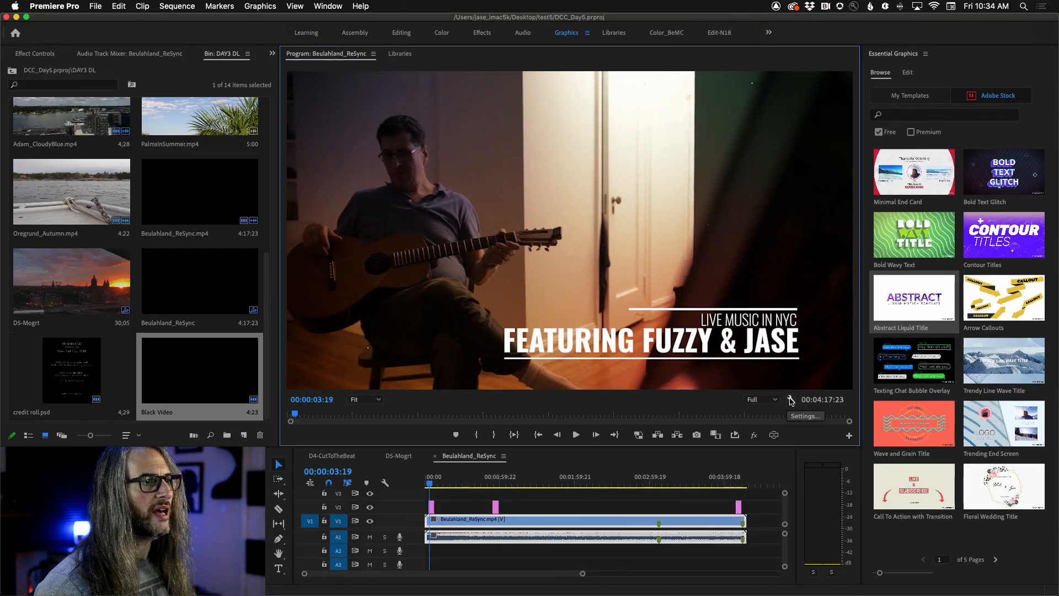
# - Examine the Program Monitor's display options, including Playback Resolution, Paused Resolution and High Quality Playback
pyautogui.click(775, 380)
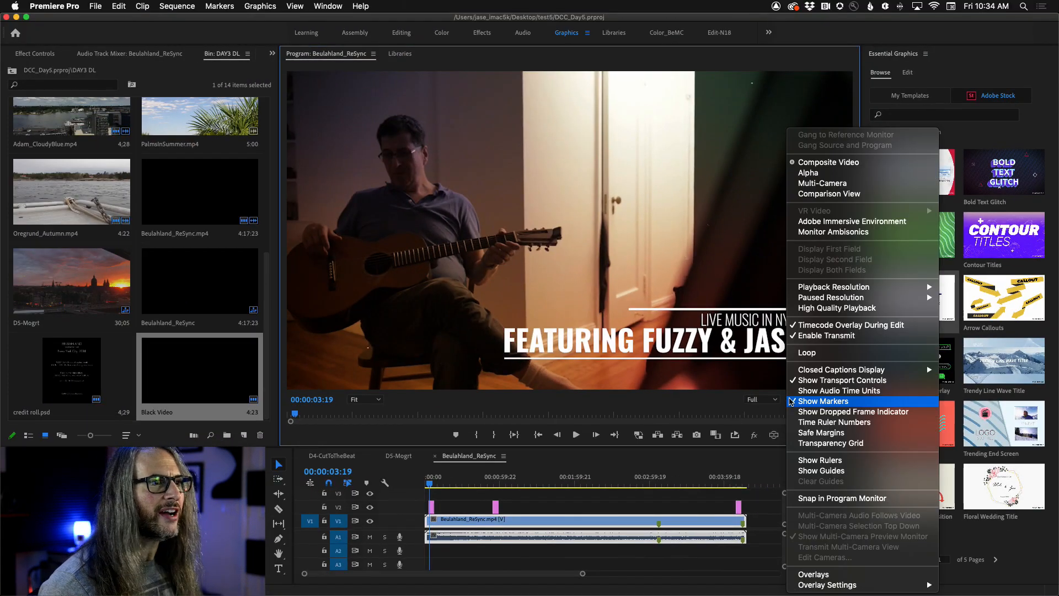
pyautogui.click(792, 401)
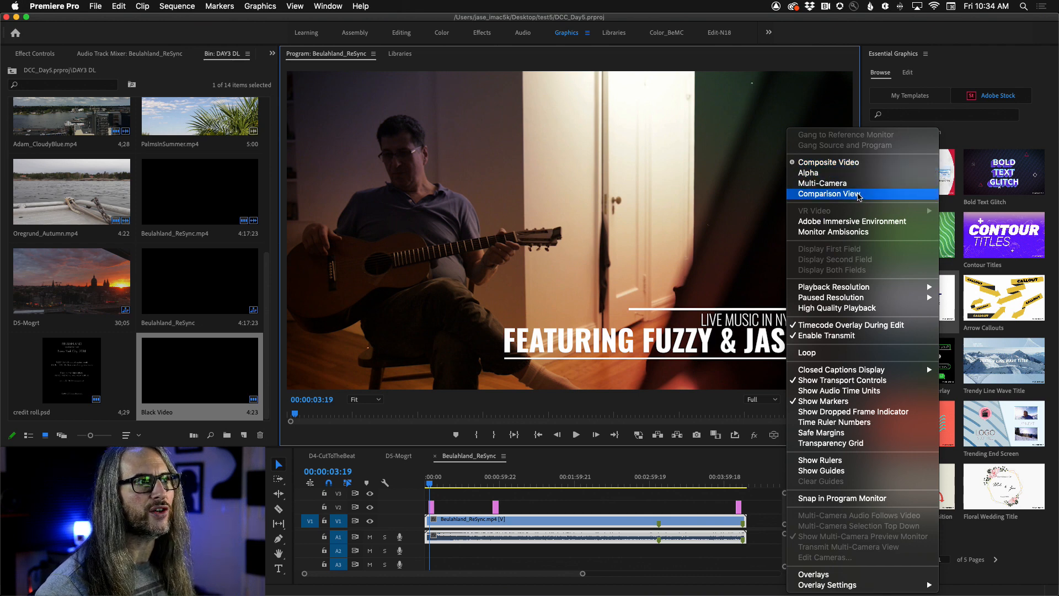
pyautogui.click(721, 450)
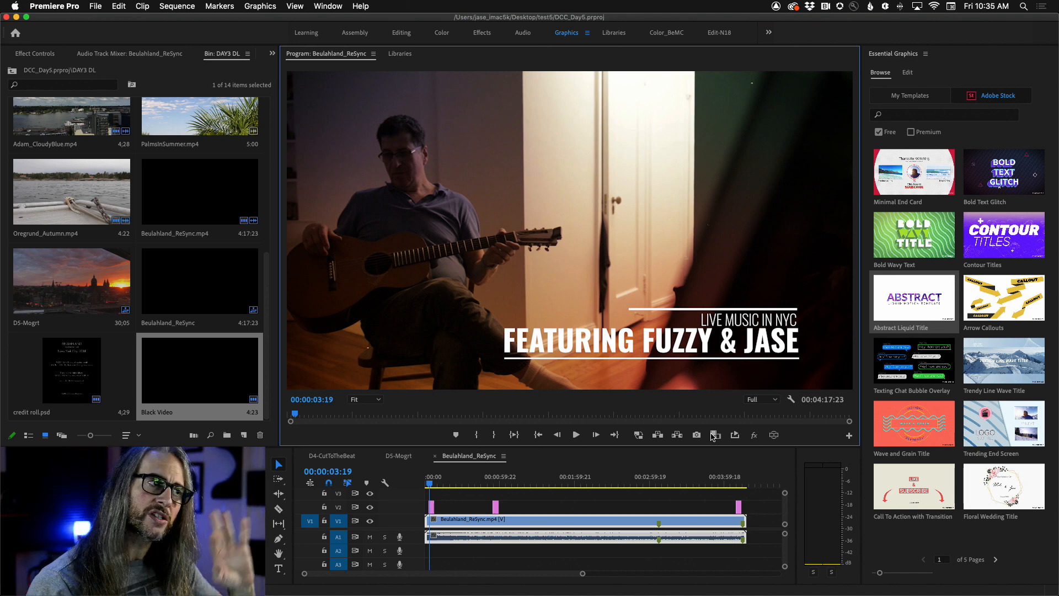
pyautogui.click(791, 399)
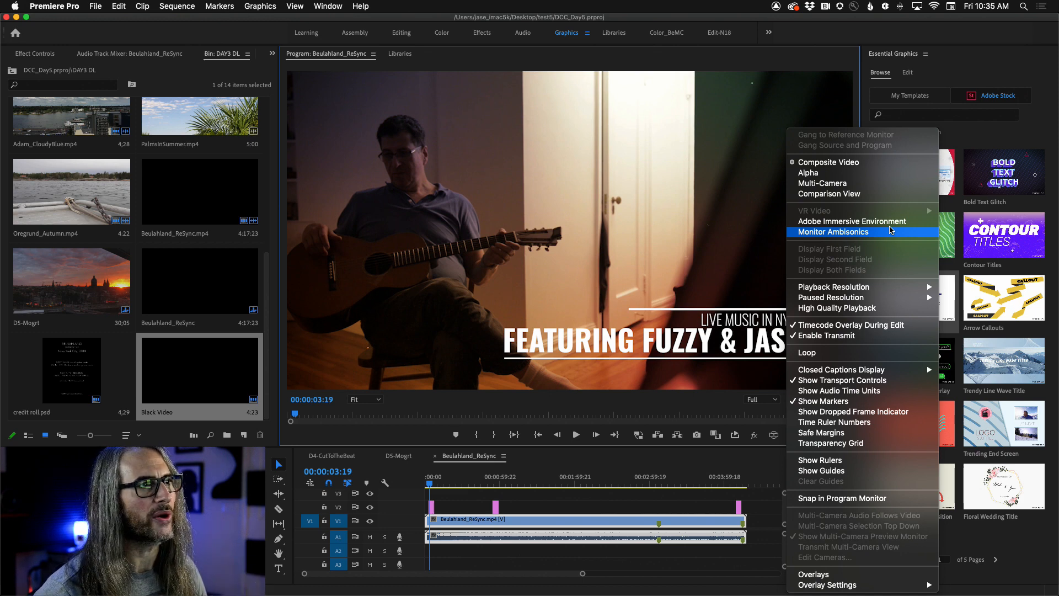
pyautogui.moveTo(882, 288)
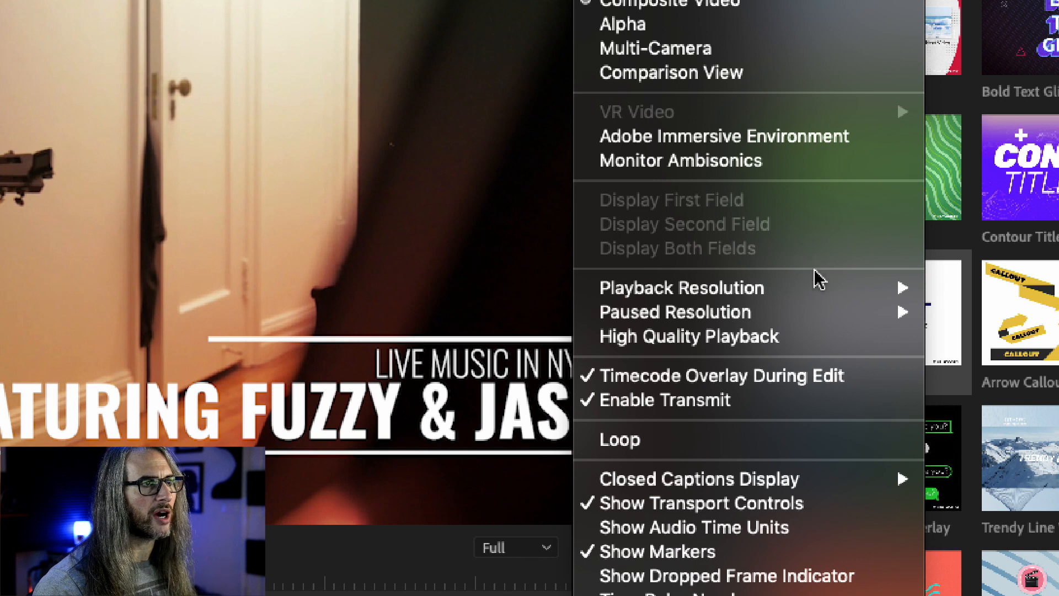
pyautogui.moveTo(819, 287)
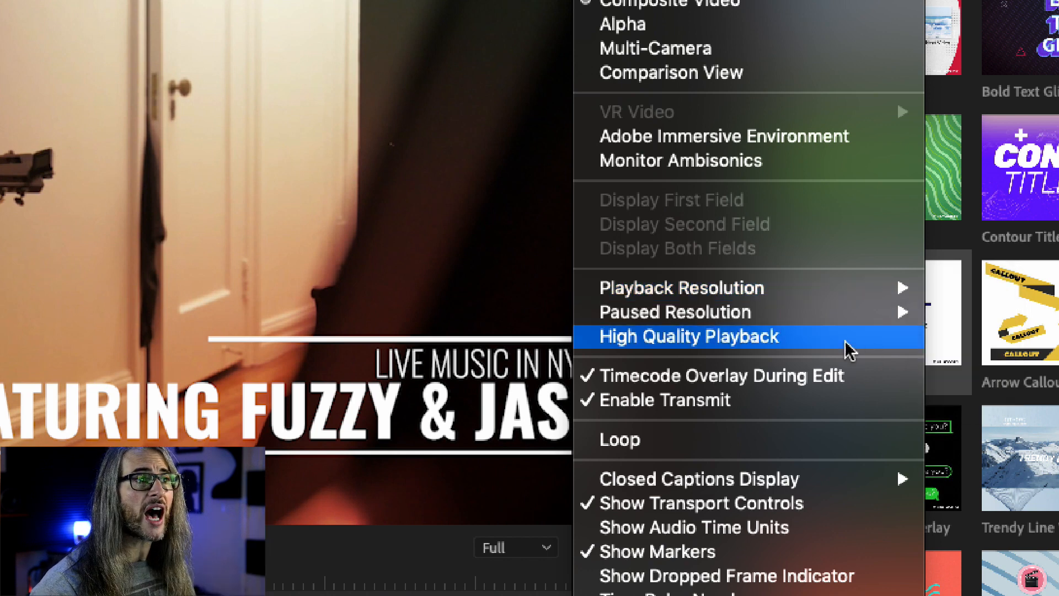
pyautogui.moveTo(712, 316)
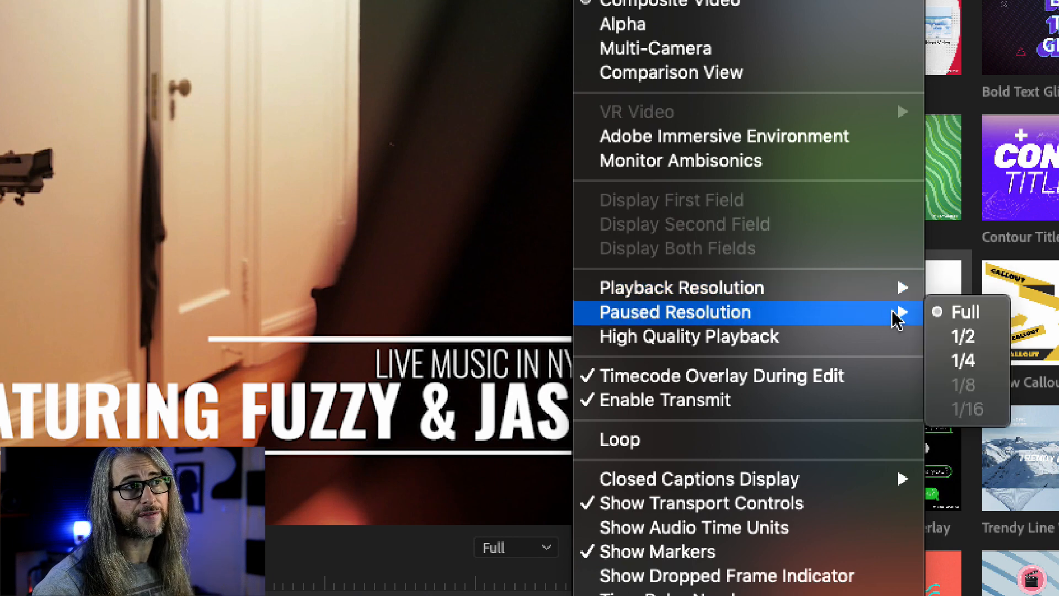
pyautogui.moveTo(898, 290)
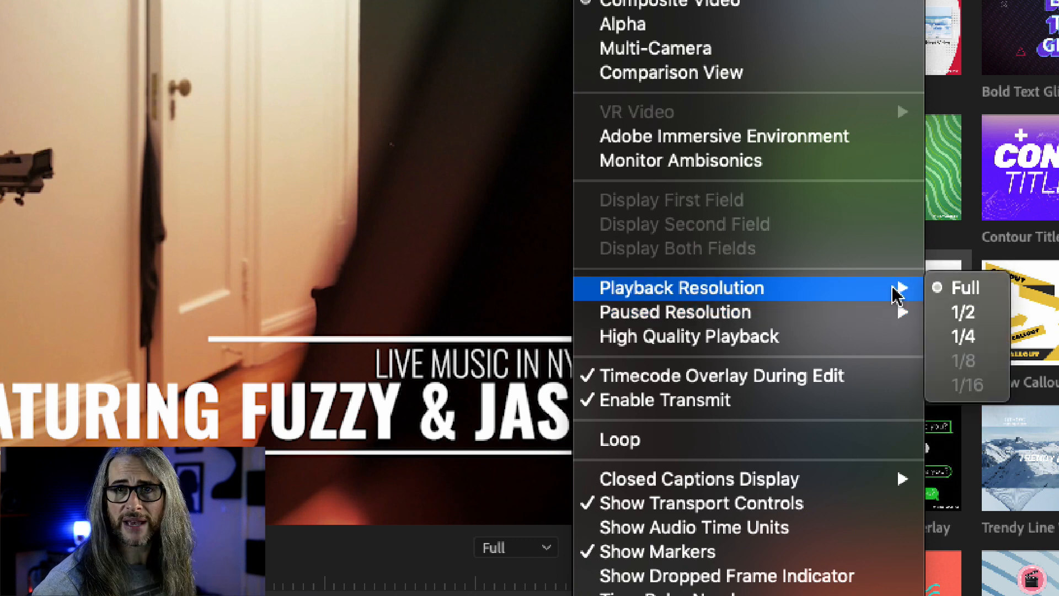
pyautogui.moveTo(889, 316)
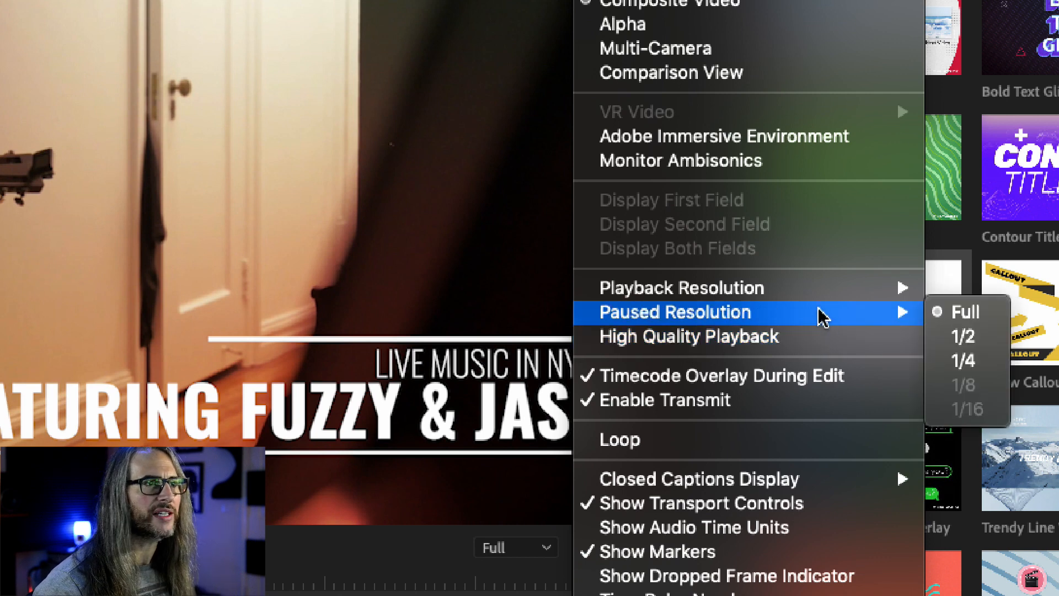
pyautogui.moveTo(821, 297)
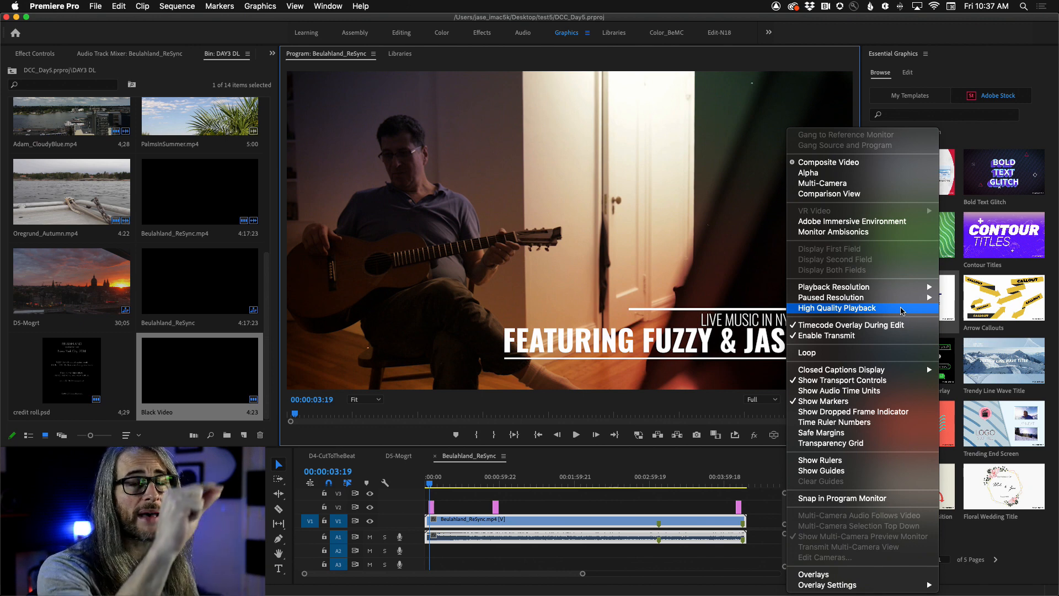
pyautogui.click(897, 307)
# - Set the Program Monitor's playback resolution to 1/4 and play the opening title forward and backward, stopping at 00:00:06:16
pyautogui.click(754, 399)
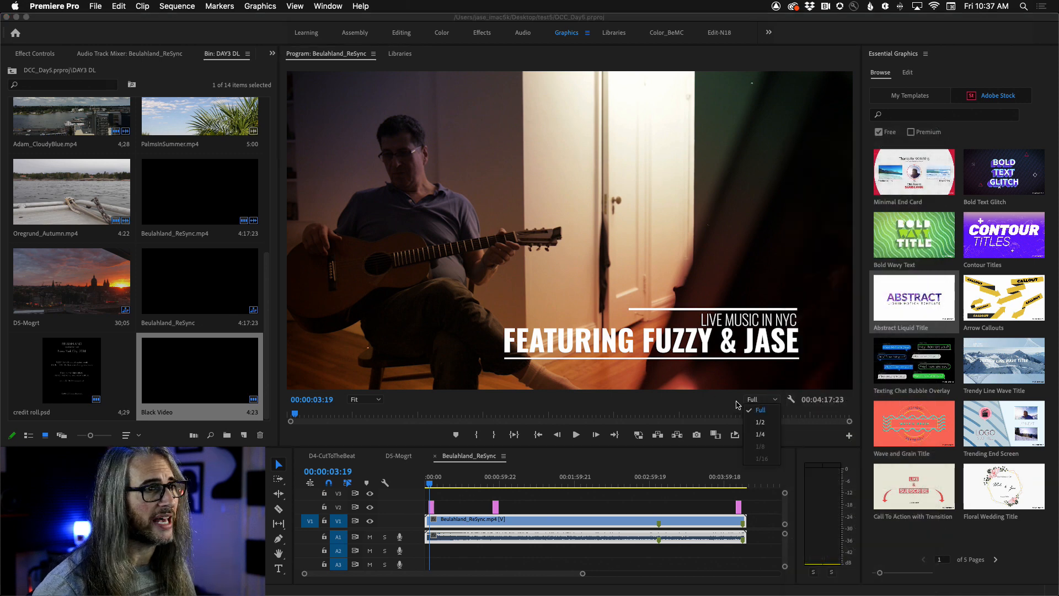
pyautogui.click(760, 435)
pyautogui.press('space')
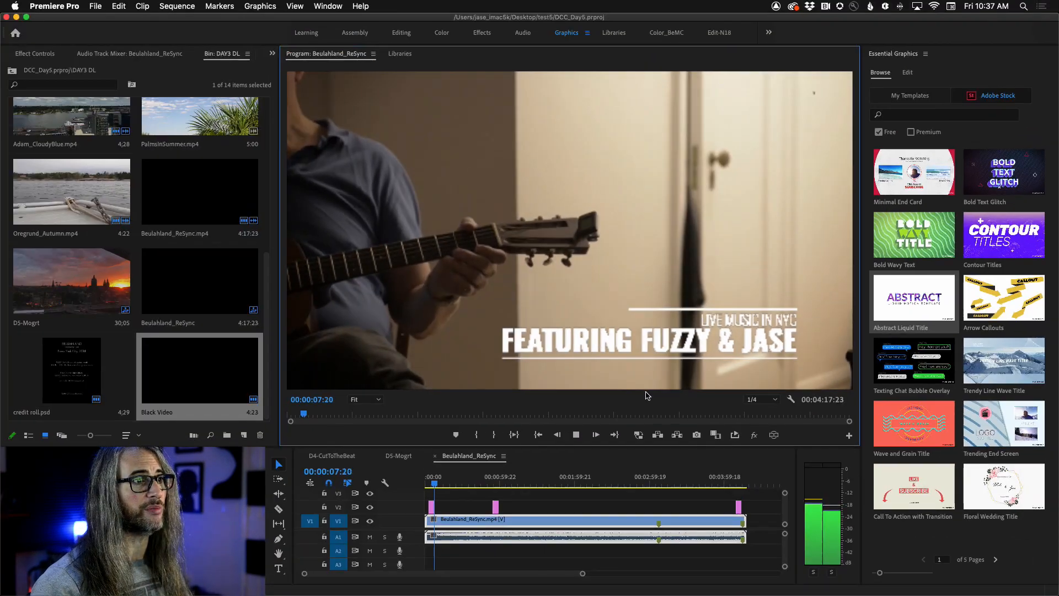
pyautogui.press('space')
pyautogui.press('j')
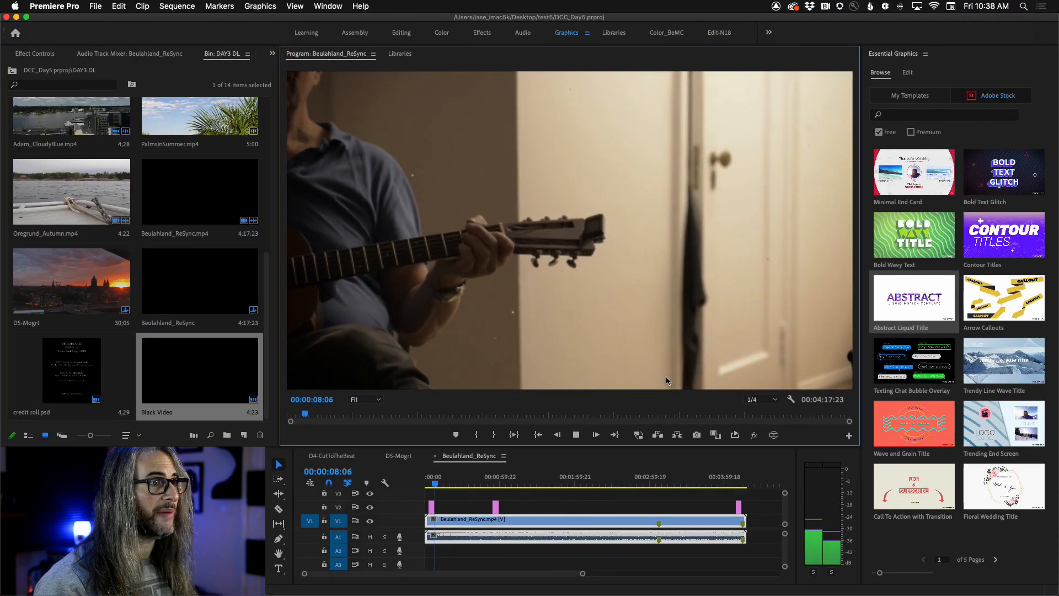
pyautogui.press('k')
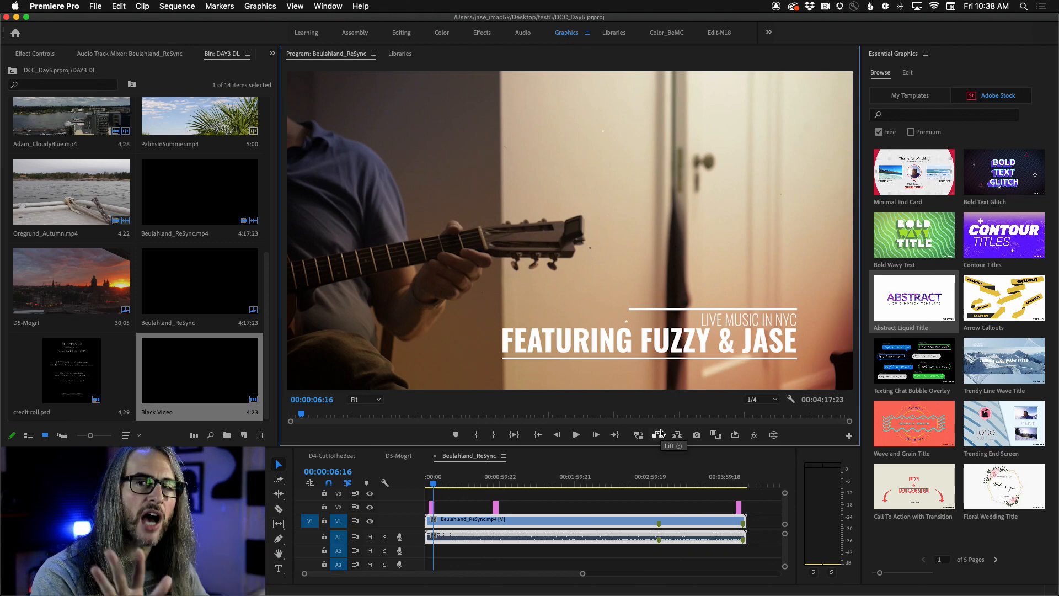
# - Look through the Program Monitor options, the timeline display settings and the sequence panel options for the audio time units setting
pyautogui.click(793, 400)
pyautogui.moveTo(850, 300)
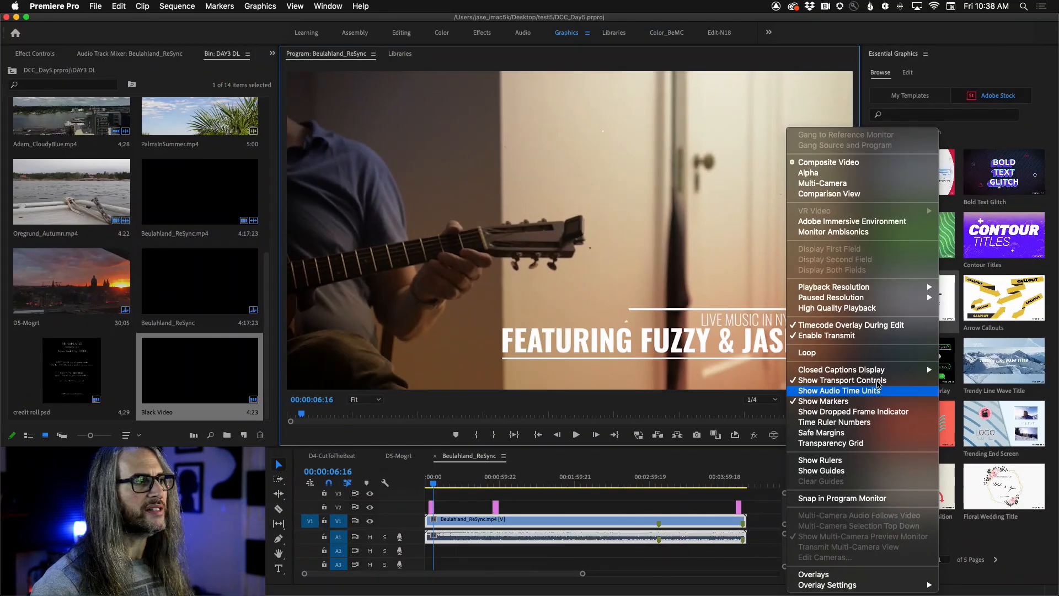
pyautogui.click(556, 456)
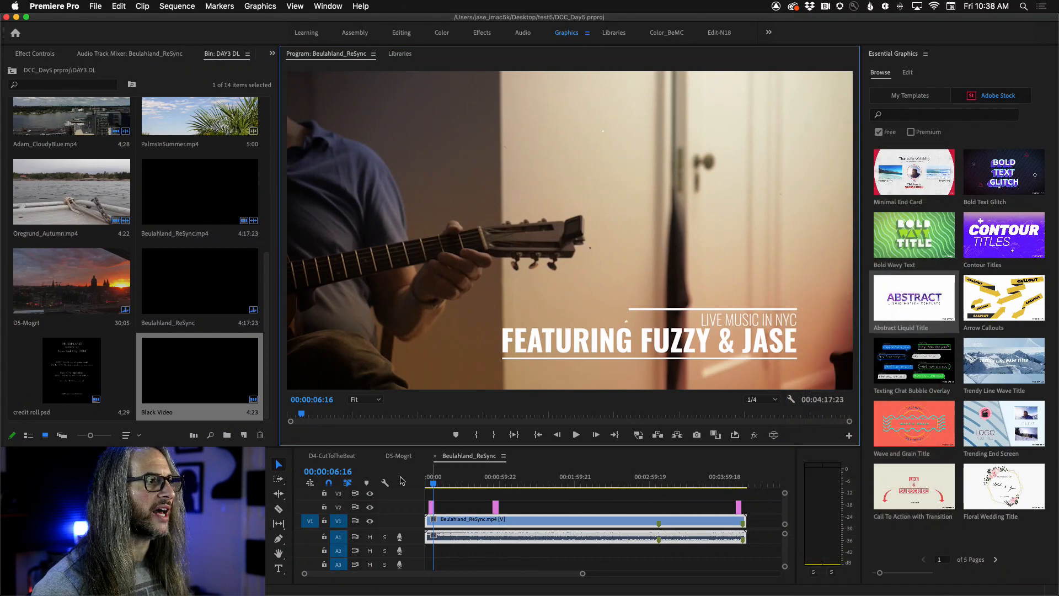
pyautogui.click(385, 483)
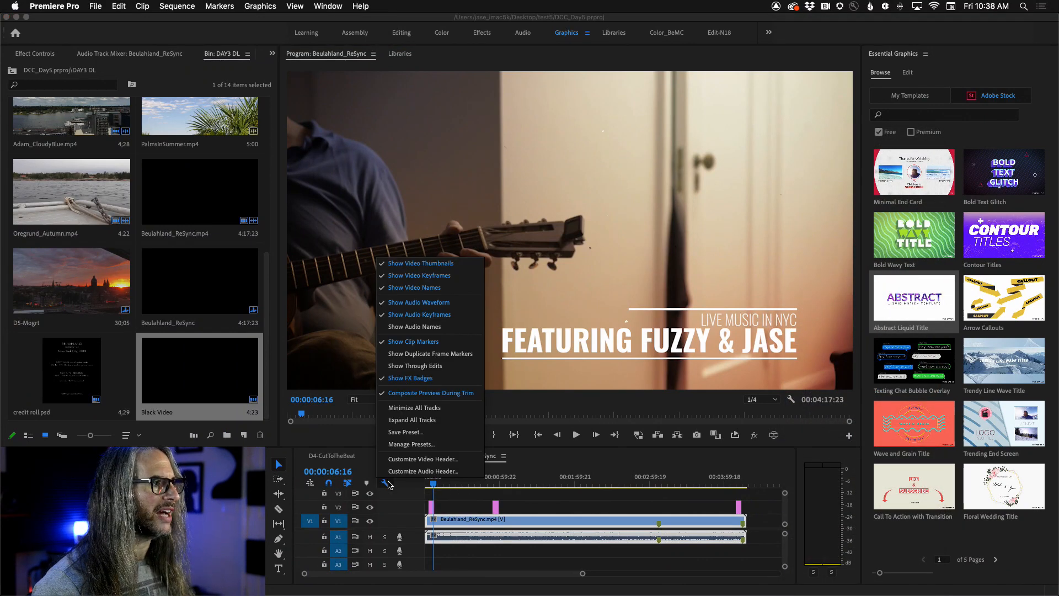
pyautogui.click(560, 441)
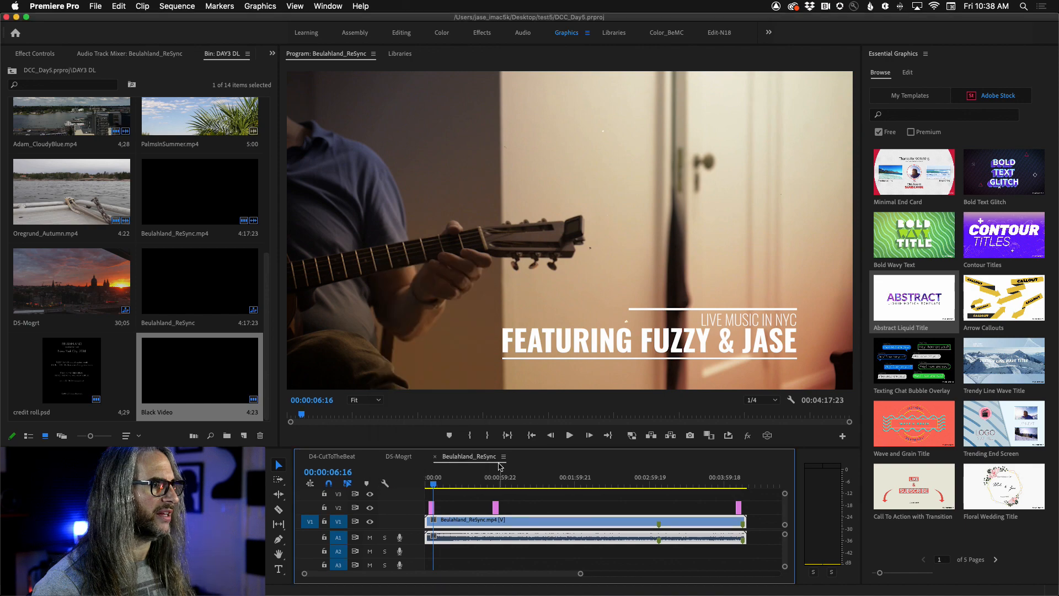
pyautogui.click(503, 456)
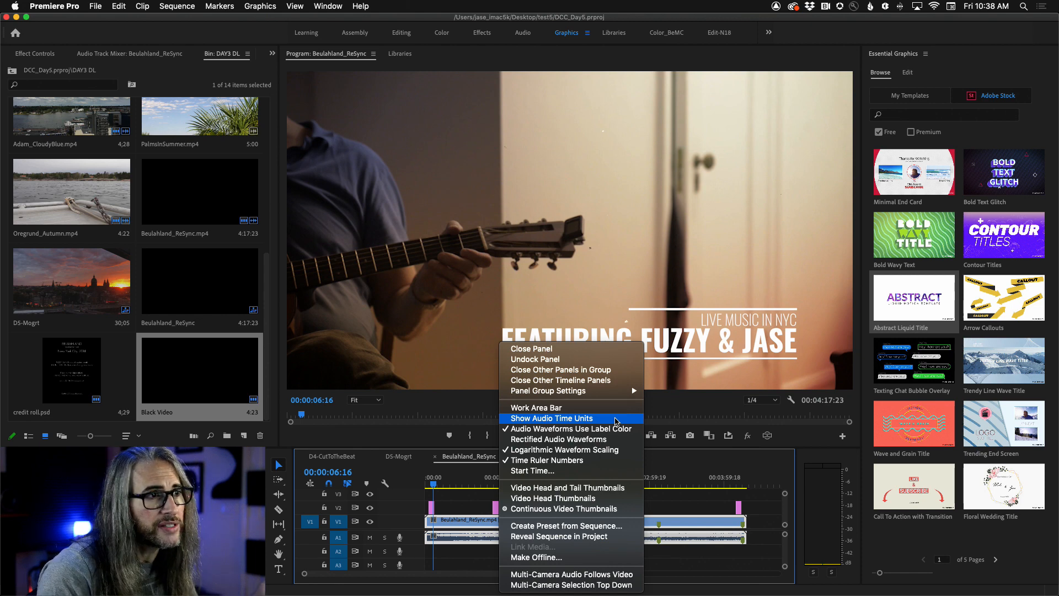
pyautogui.click(694, 411)
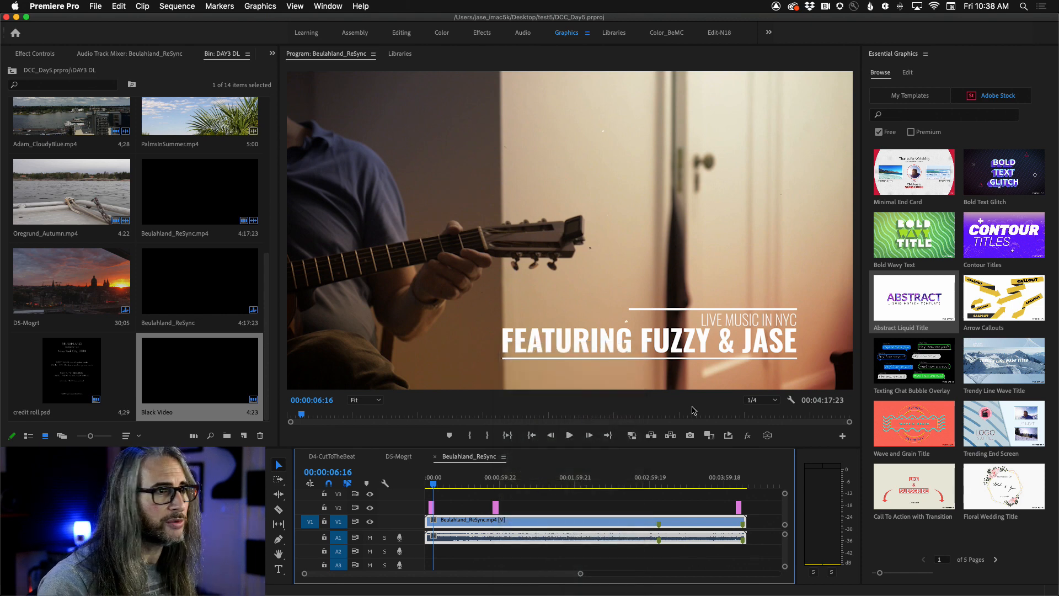
# - Turn on Show Audio Time Units from the Program Monitor options and place the playhead at 00:00:04.863 in the opening title
pyautogui.click(792, 403)
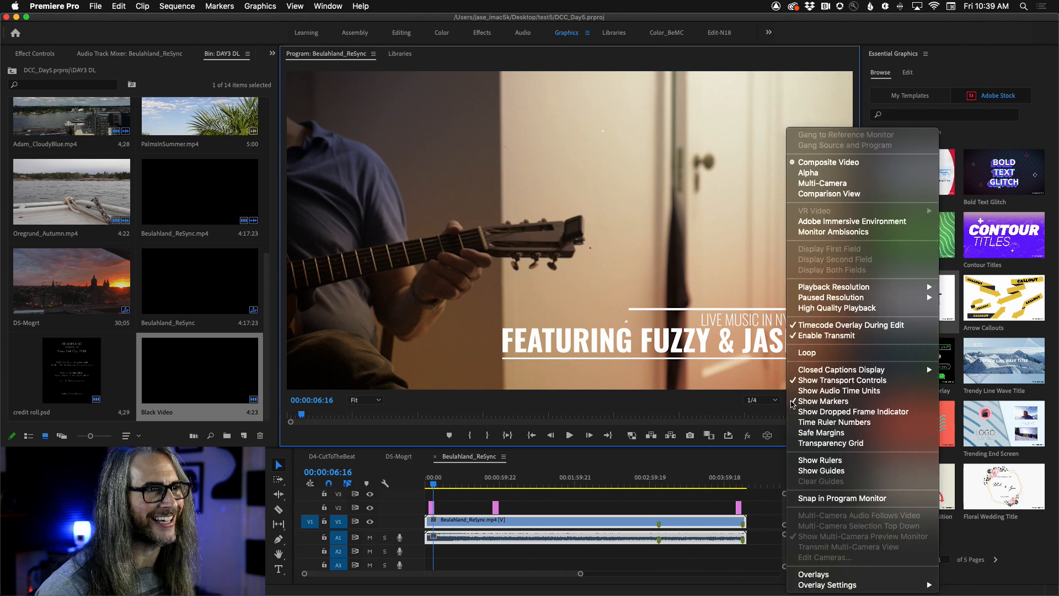
pyautogui.click(804, 392)
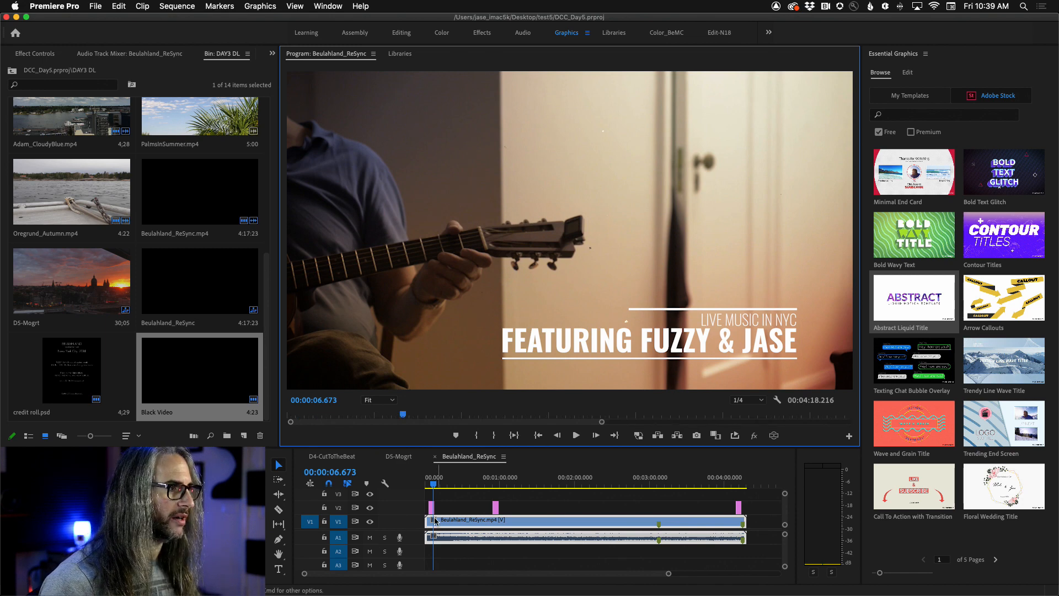
pyautogui.click(431, 480)
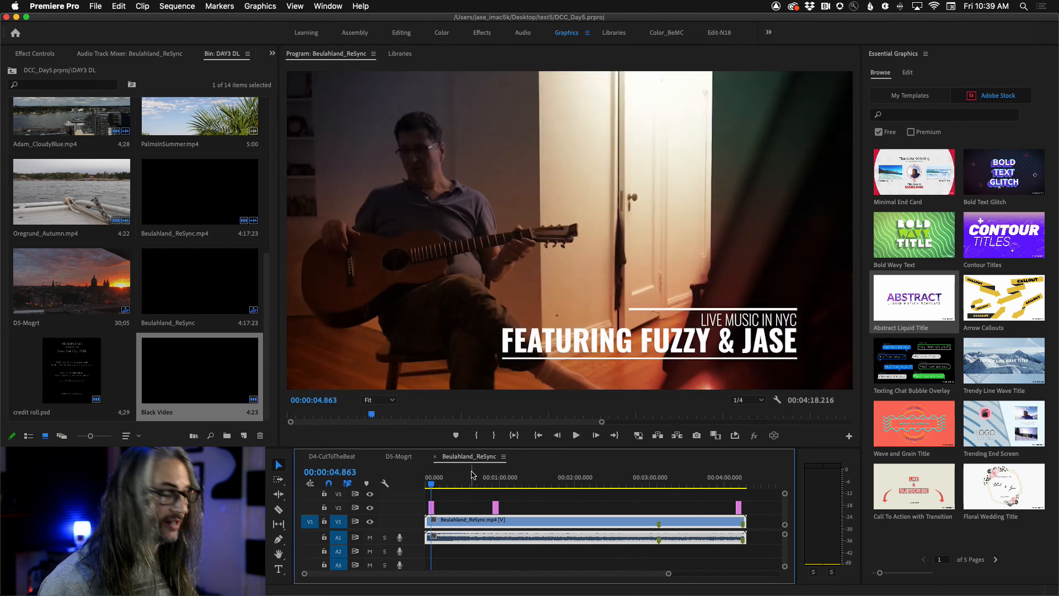
# - Maximize the timeline panel and enlarge the V1 and A1 tracks to expose the video thumbnails and the audio waveform
pyautogui.press('`')
pyautogui.press('=')
pyautogui.press('=')
pyautogui.press('=')
pyautogui.press('=')
pyautogui.moveTo(112, 315); pyautogui.dragTo(114, 267)
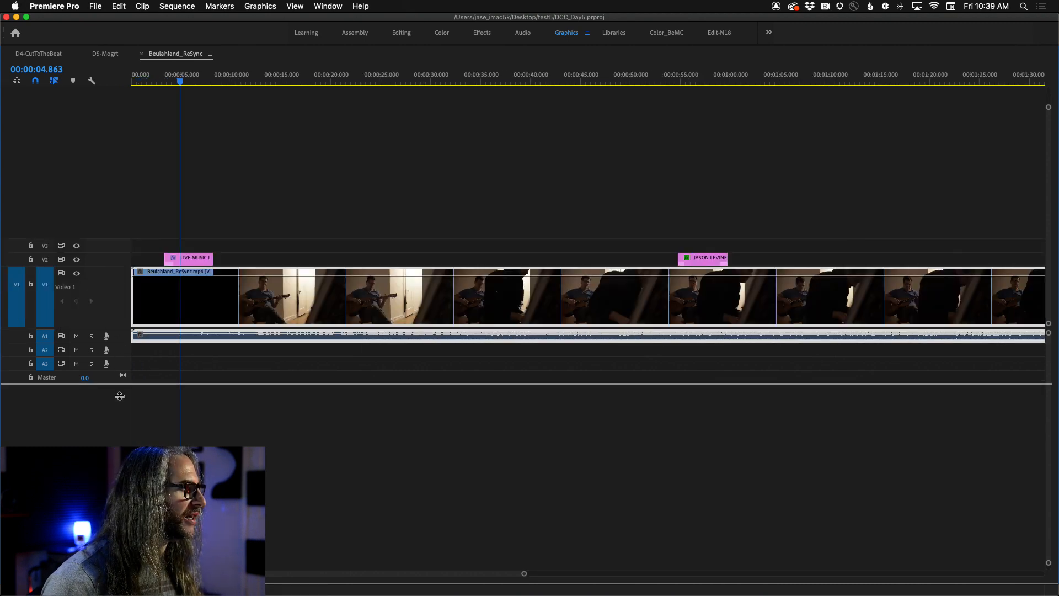
pyautogui.moveTo(119, 395); pyautogui.dragTo(120, 473)
# - Unlink the Beulahland_ReSync video and audio, then slide the audio clip along A1 to start at about 10.94 seconds
pyautogui.rightClick(200, 313)
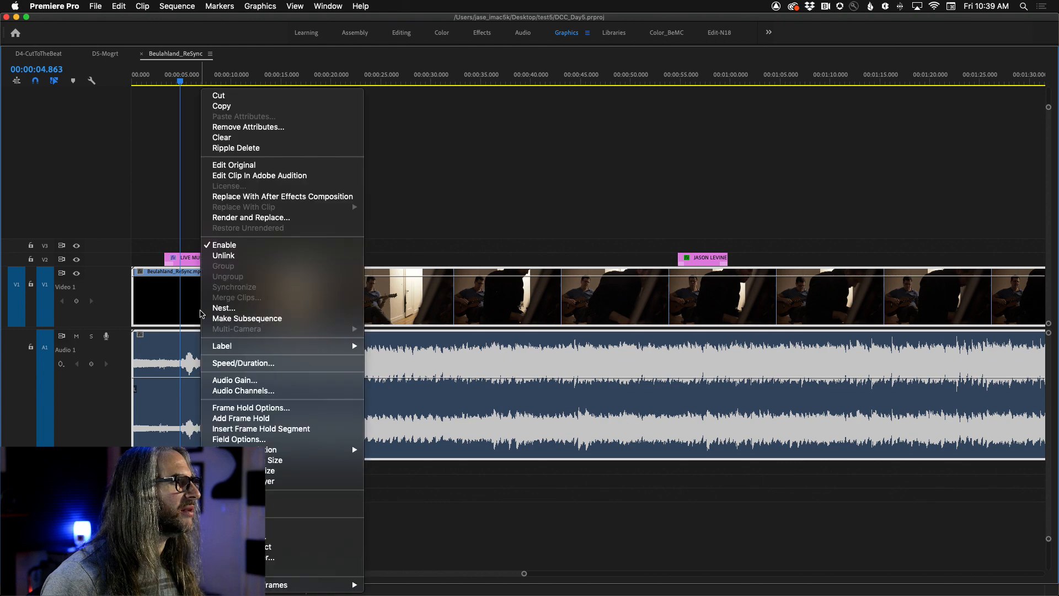
pyautogui.click(227, 256)
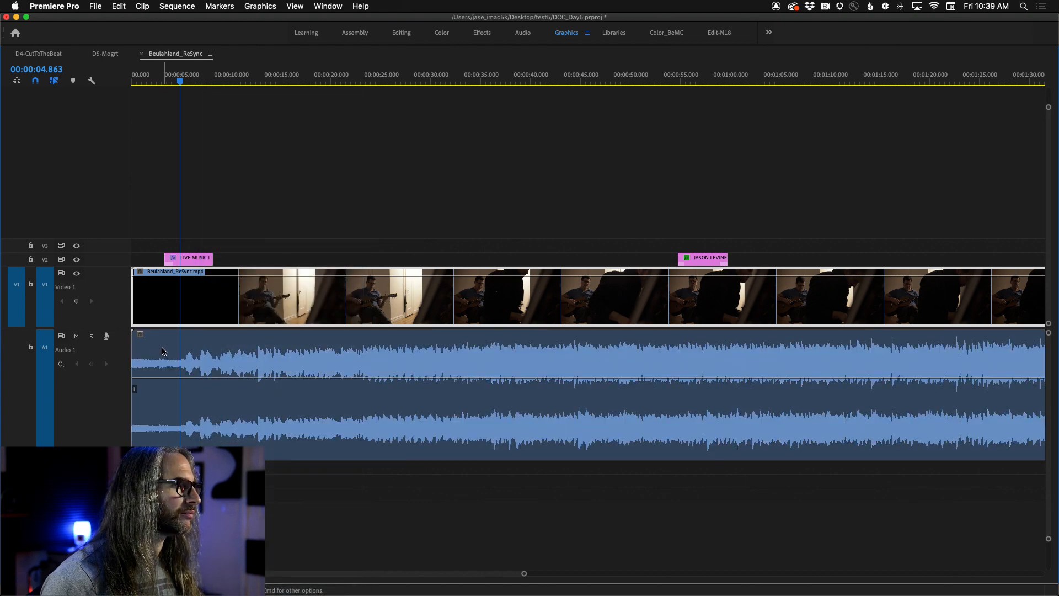
pyautogui.click(190, 345)
pyautogui.moveTo(190, 346); pyautogui.dragTo(299, 347)
# - Place the playhead at 00:00:10.965, just past the start of the shifted audio clip
pyautogui.click(245, 81)
pyautogui.press('=')
pyautogui.press('=')
pyautogui.press('=')
pyautogui.press('=')
pyautogui.press('=')
pyautogui.press('=')
pyautogui.click(353, 72)
pyautogui.press('=')
pyautogui.press('=')
pyautogui.press('=')
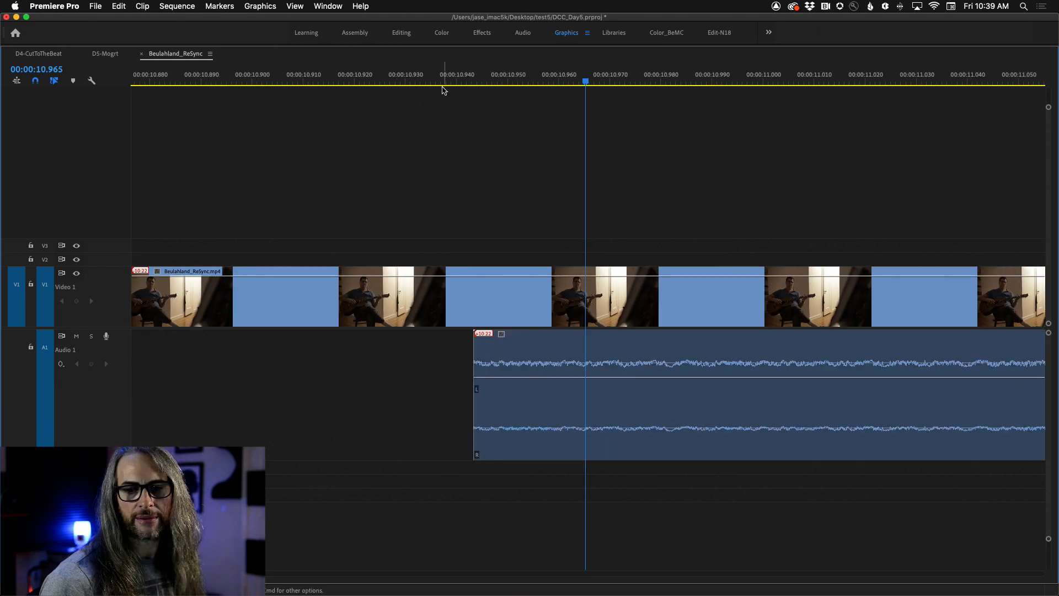
# - Move the playhead to 00:00:10.943, just in front of the audio clip's start, working at sub-frame precision
pyautogui.press('=')
pyautogui.press('=')
pyautogui.press('-')
pyautogui.press('-')
pyautogui.press('-')
pyautogui.click(473, 81)
pyautogui.press('=')
pyautogui.press('=')
pyautogui.press('=')
pyautogui.press('=')
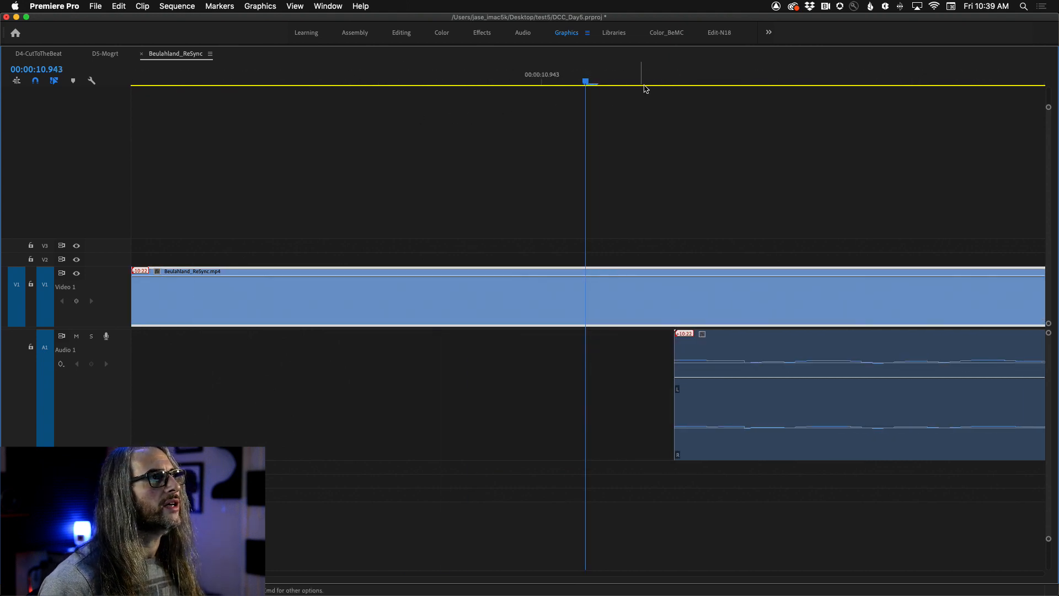
pyautogui.press('-')
pyautogui.press('-')
pyautogui.press('-')
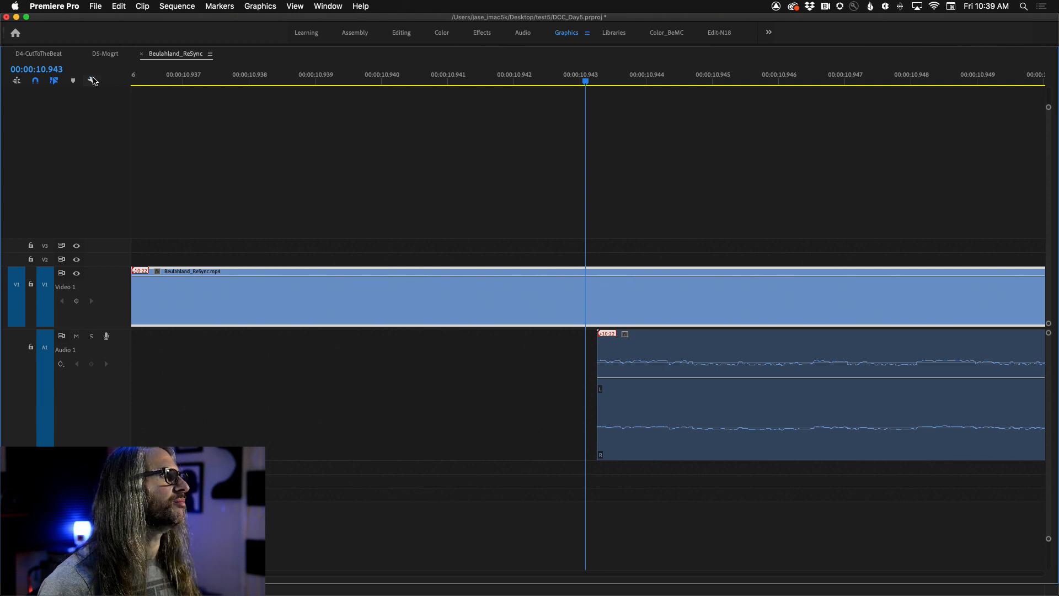
# - Turn off Show Audio Time Units for the timeline and move the playhead to frame 00:00:10:22, before the audio clip's start
pyautogui.click(91, 81)
pyautogui.click(210, 54)
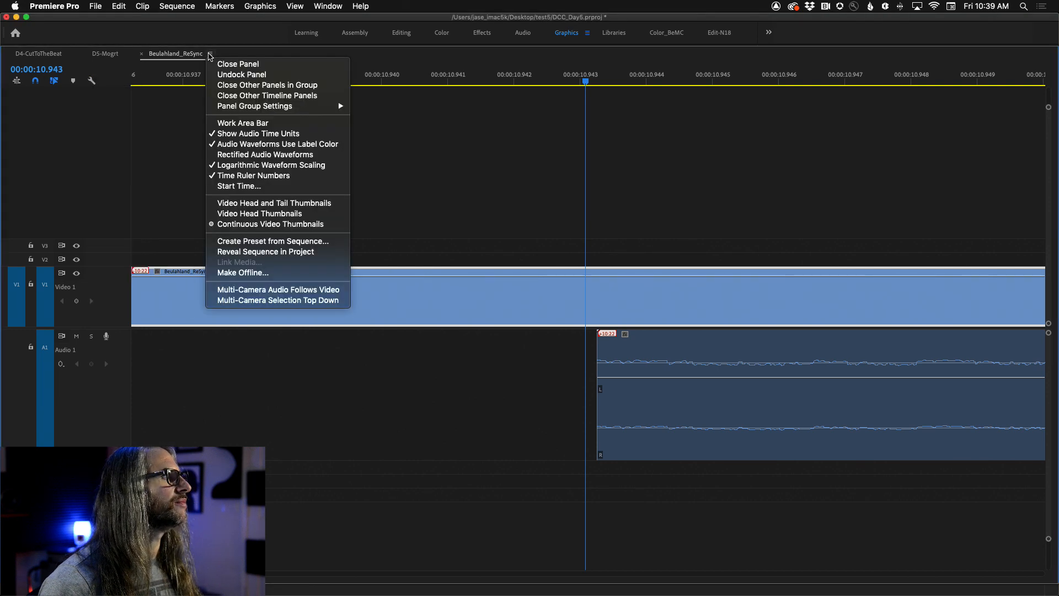
pyautogui.click(295, 134)
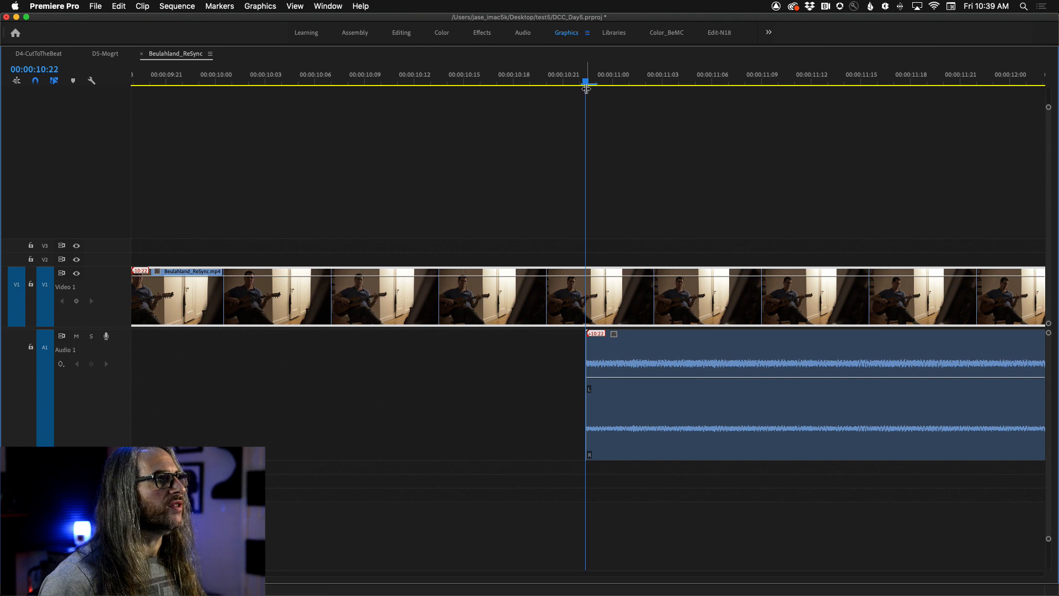
pyautogui.moveTo(588, 90)
pyautogui.mouseDown()
pyautogui.moveTo(562, 91)
pyautogui.moveTo(595, 91)
pyautogui.moveTo(579, 95)
pyautogui.mouseUp()
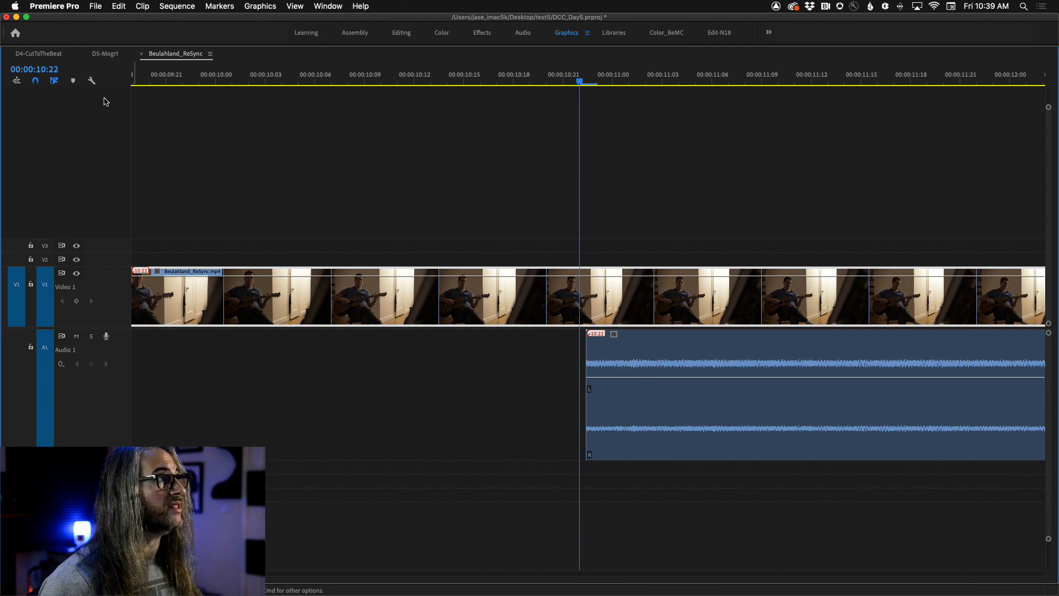
# - Turn Show Audio Time Units back on for the timeline and magnify the gap between the playhead and the audio clip's start
pyautogui.click(211, 56)
pyautogui.click(251, 133)
pyautogui.press('=')
pyautogui.press('=')
pyautogui.press('=')
pyautogui.press('=')
pyautogui.press('=')
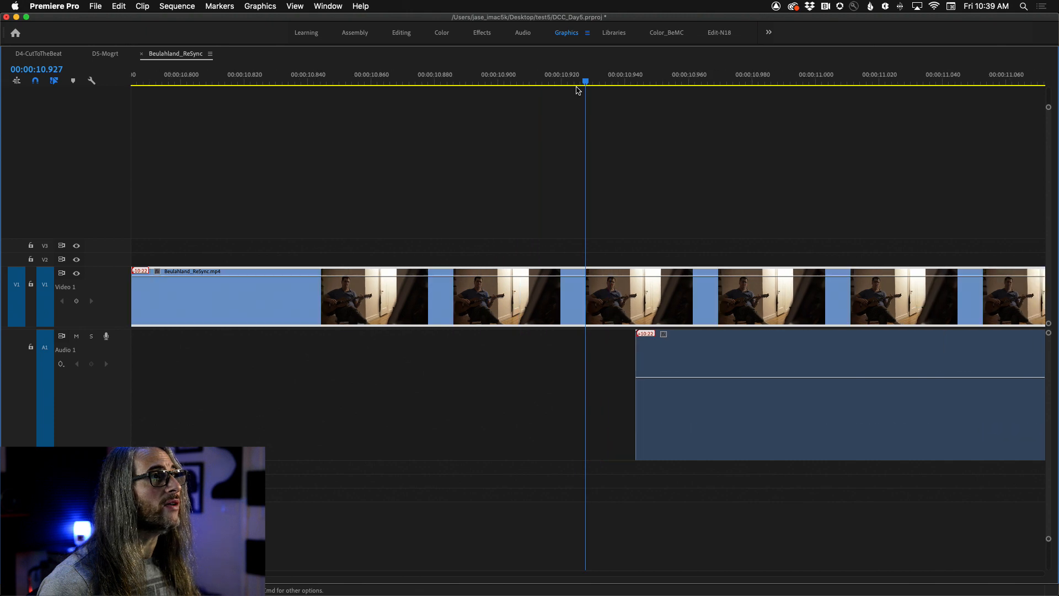
# - Slide the audio clip earlier so it starts at 00:00:10.933, and magnify the gap to the playhead
pyautogui.moveTo(827, 353); pyautogui.dragTo(698, 354)
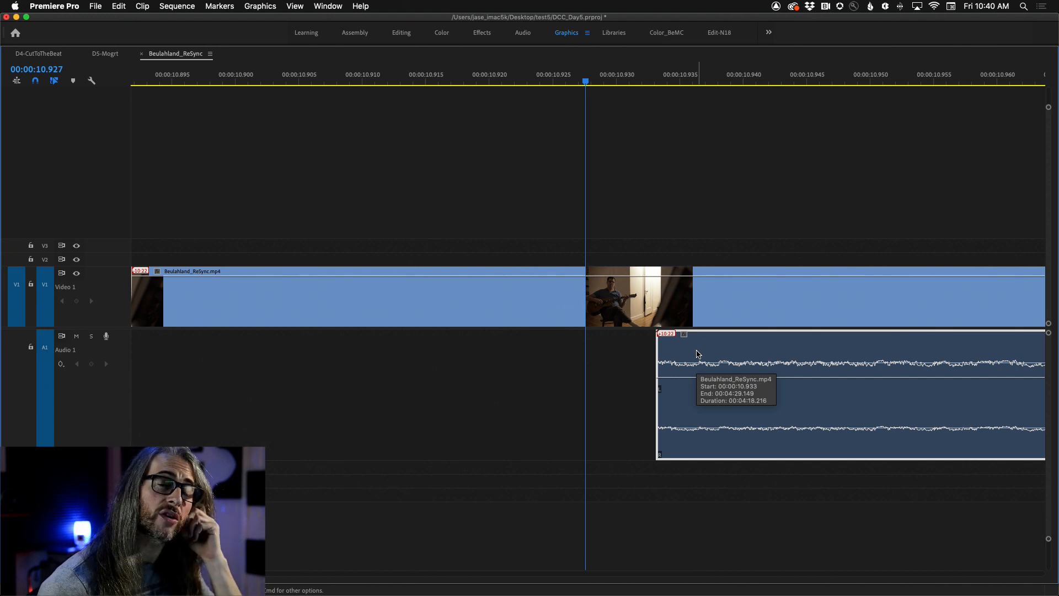
pyautogui.press('=')
pyautogui.press('=')
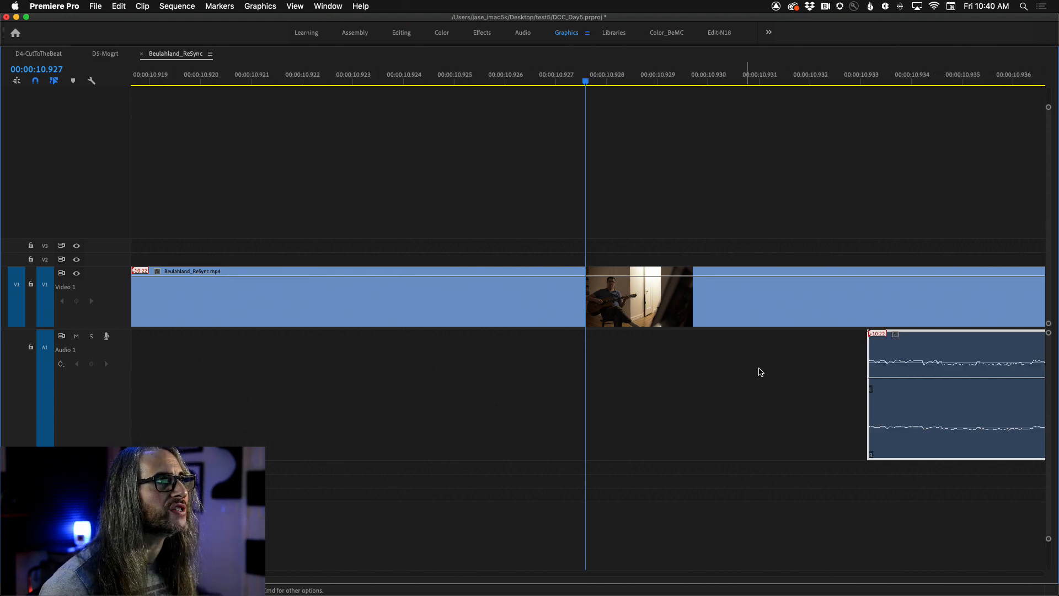
# - Slide the audio clip back and forth around the playhead at sub-frame precision, ending with its start at about 00:00:10.928
pyautogui.moveTo(894, 349); pyautogui.dragTo(882, 349)
pyautogui.moveTo(865, 347); pyautogui.dragTo(743, 347)
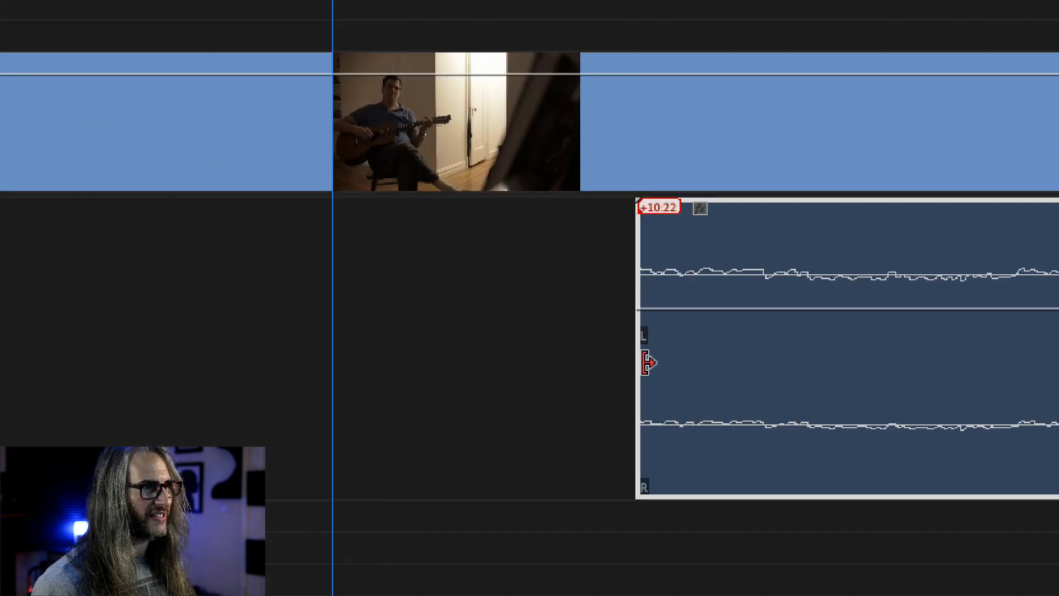
pyautogui.click(718, 362)
pyautogui.moveTo(640, 270); pyautogui.dragTo(415, 277)
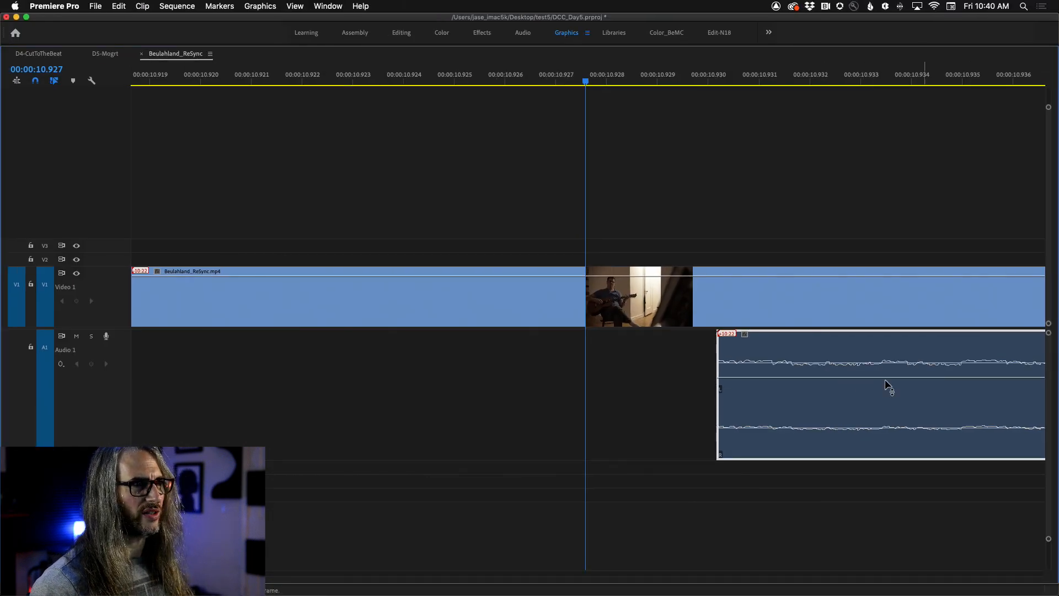
pyautogui.moveTo(750, 362); pyautogui.dragTo(560, 362)
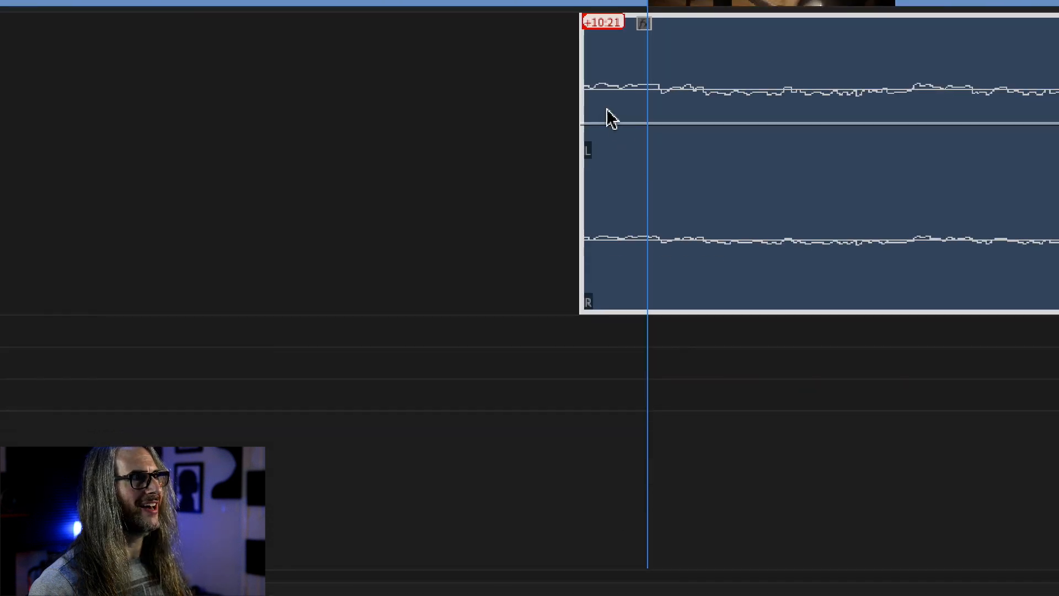
pyautogui.moveTo(585, 102); pyautogui.dragTo(708, 100)
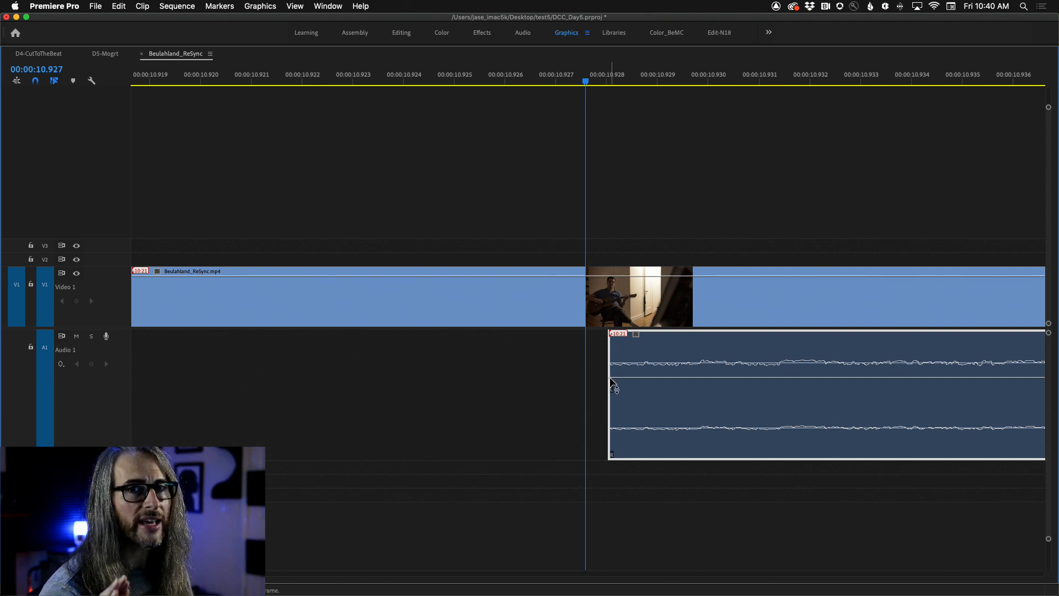
# - Return the audio clip to the sequence start in sync with the video, and fit the whole sequence in the timeline
pyautogui.click(210, 54)
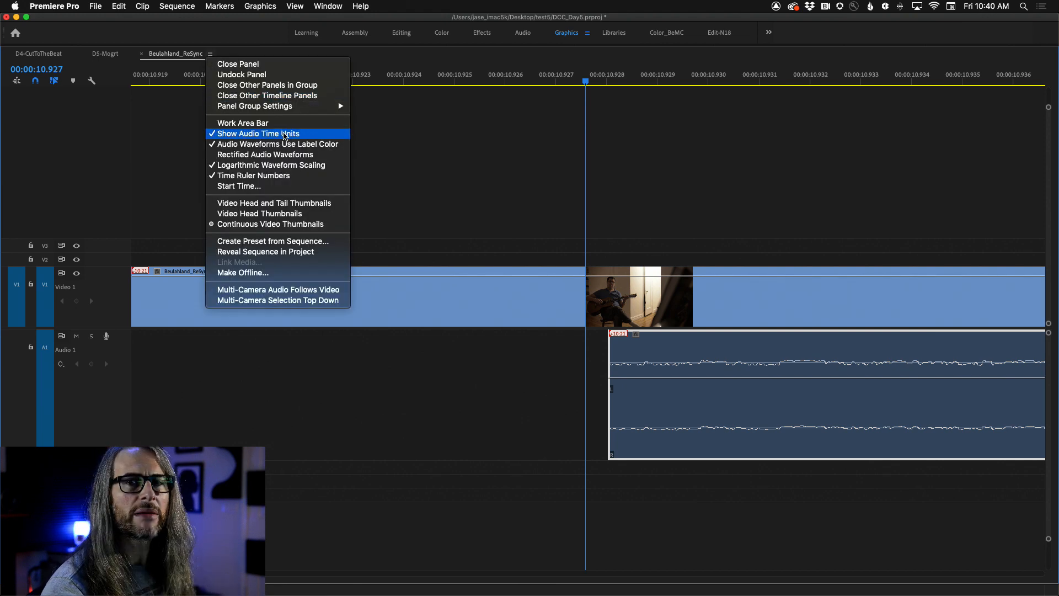
pyautogui.click(229, 20)
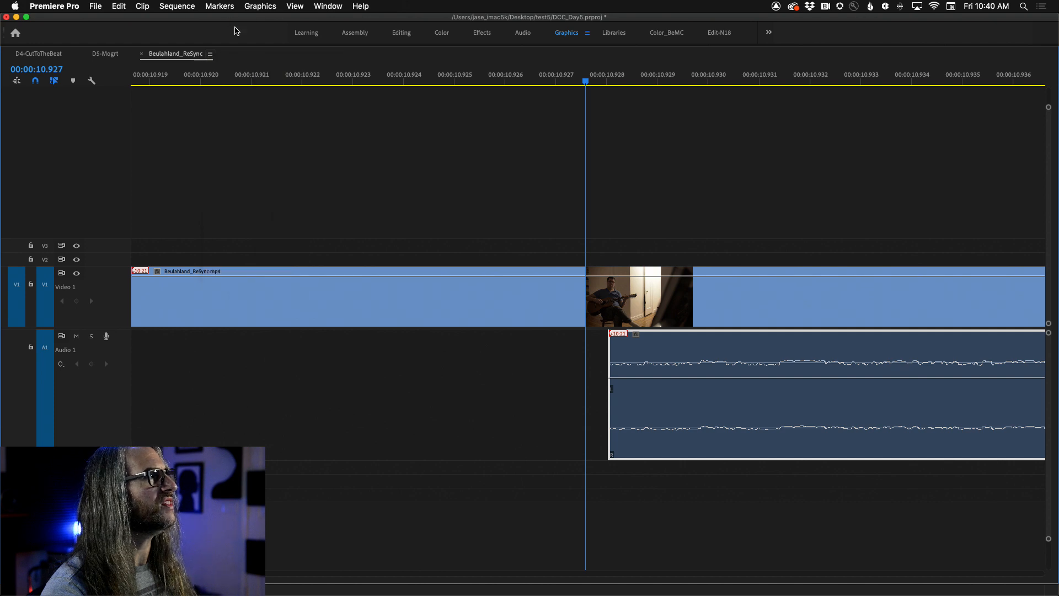
pyautogui.moveTo(613, 355); pyautogui.dragTo(378, 362)
pyautogui.press('\\')
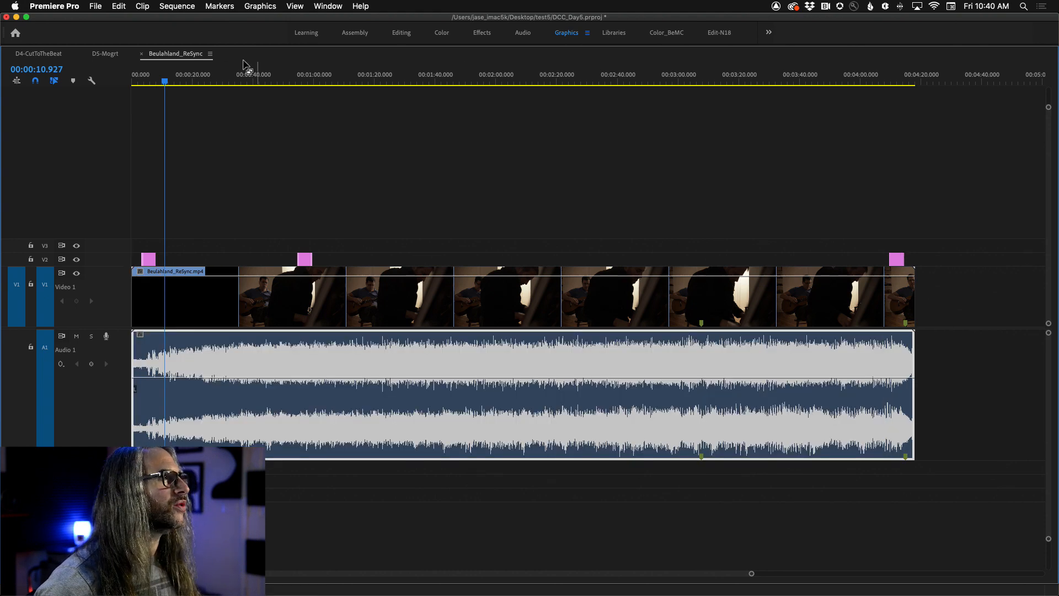
# - Turn off Show Audio Time Units for the timeline and restore the maximized timeline to the normal workspace layout
pyautogui.click(210, 53)
pyautogui.click(275, 134)
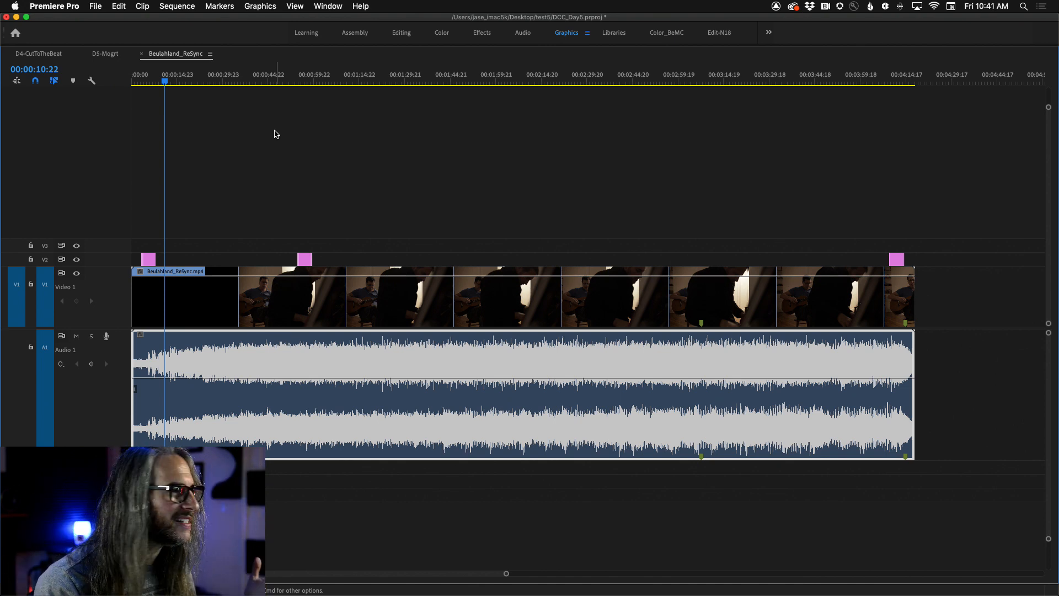
pyautogui.moveTo(948, 291); pyautogui.dragTo(801, 387)
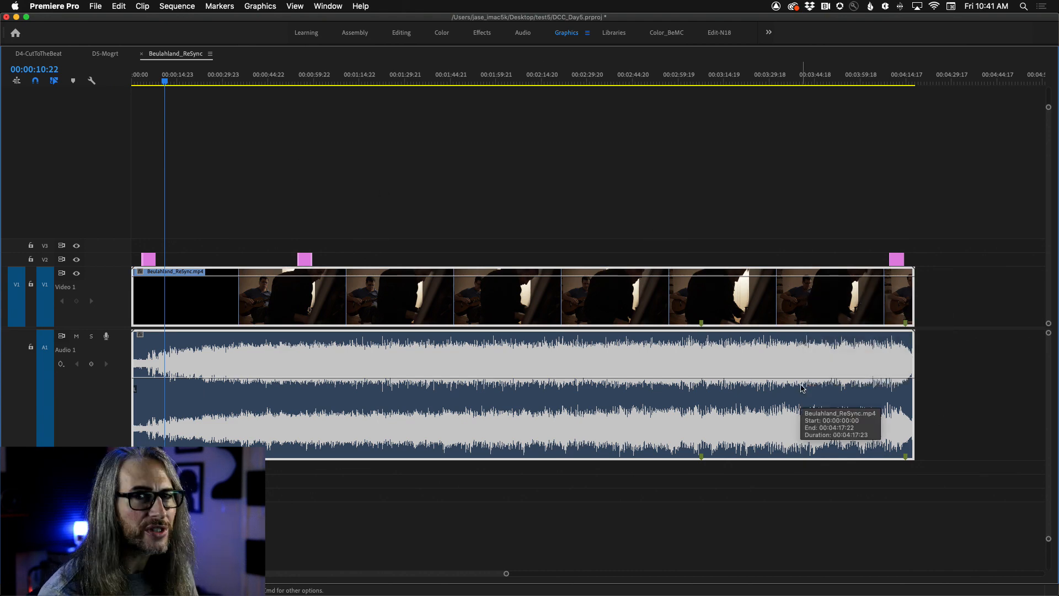
pyautogui.press('`')
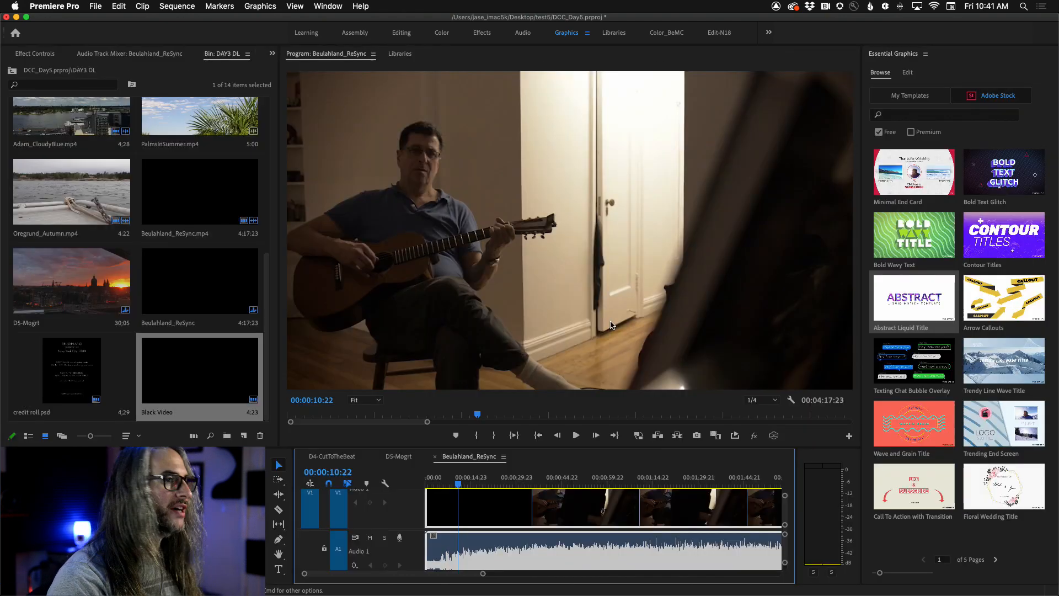
# - Turn on Show Dropped Frame Indicator in the Program Monitor and play the sequence to check for dropped frames
pyautogui.rightClick(789, 400)
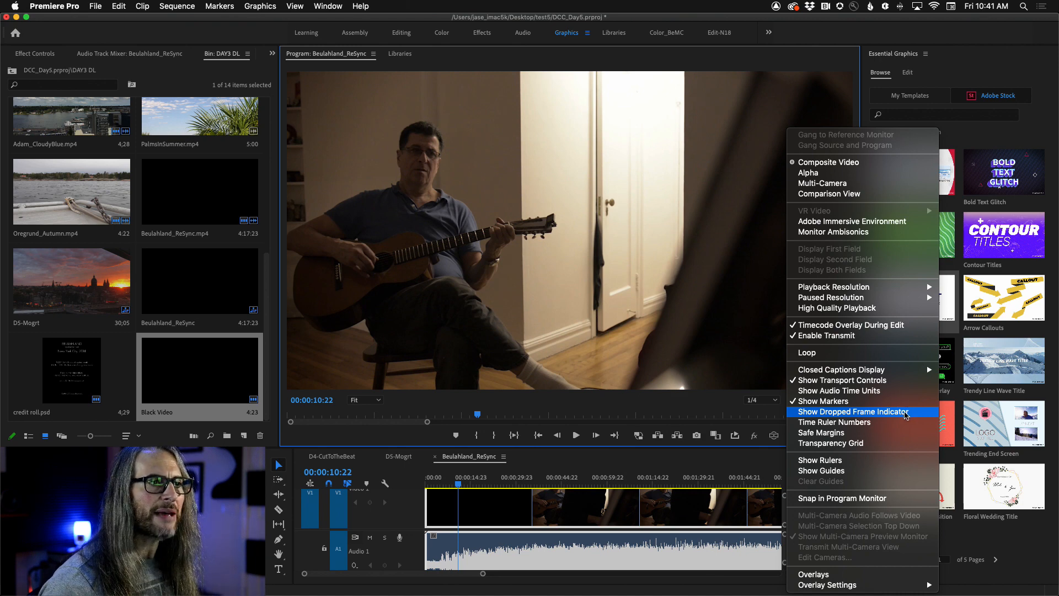
pyautogui.click(894, 414)
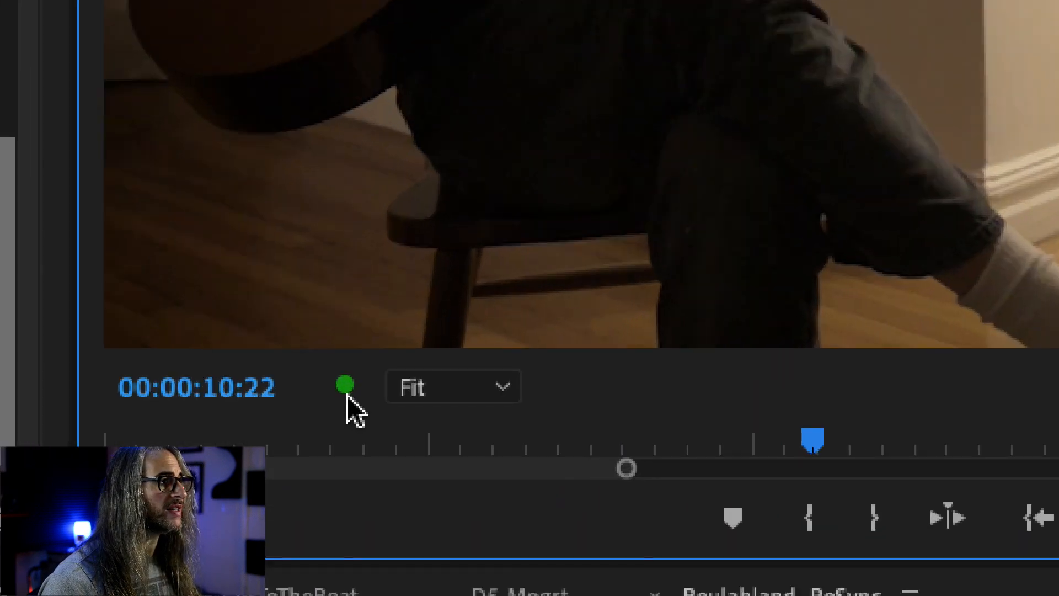
pyautogui.moveTo(352, 401)
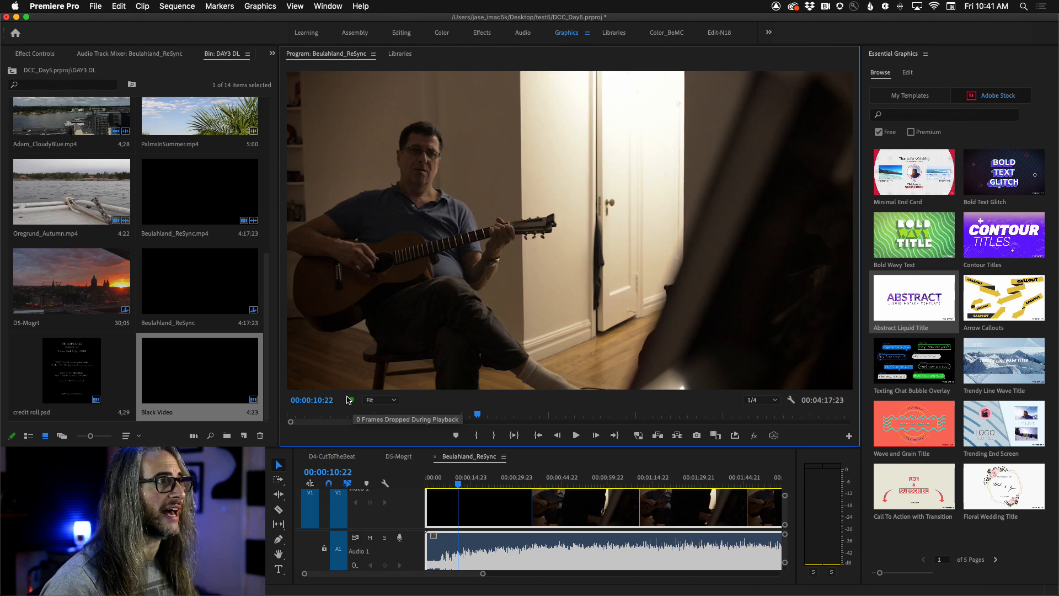
pyautogui.press('space')
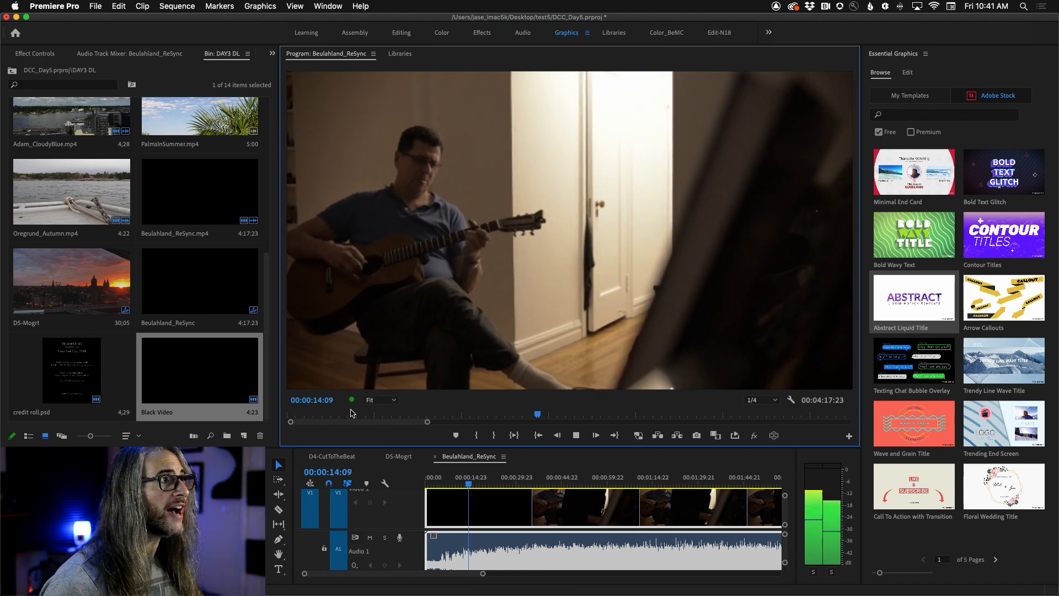
pyautogui.moveTo(353, 405)
# - Set the Program Monitor's playback resolution to Full and play the sequence while checking the dropped frame indicator
pyautogui.click(764, 399)
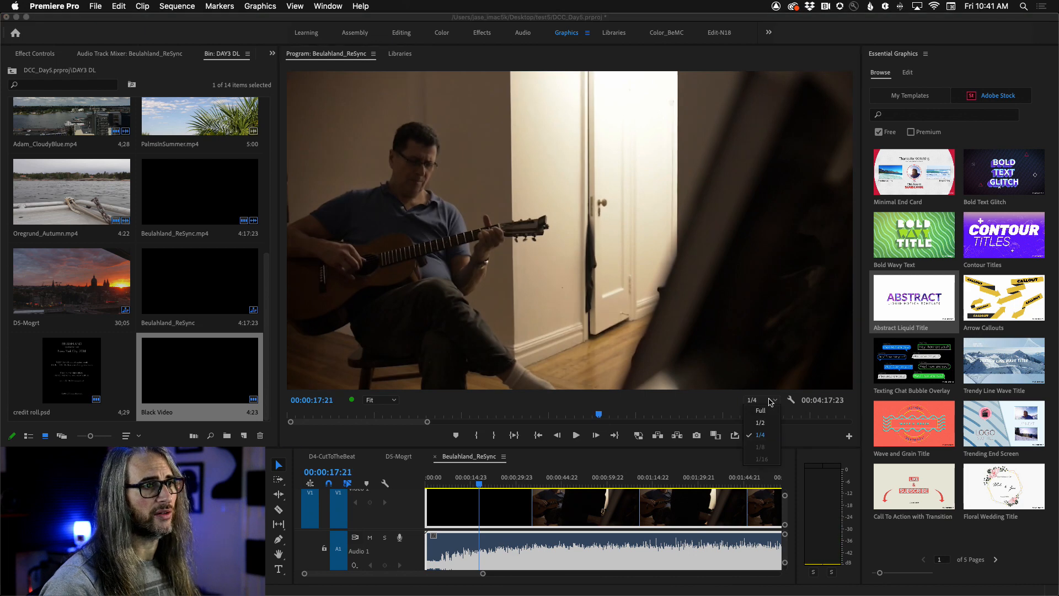
pyautogui.click(762, 411)
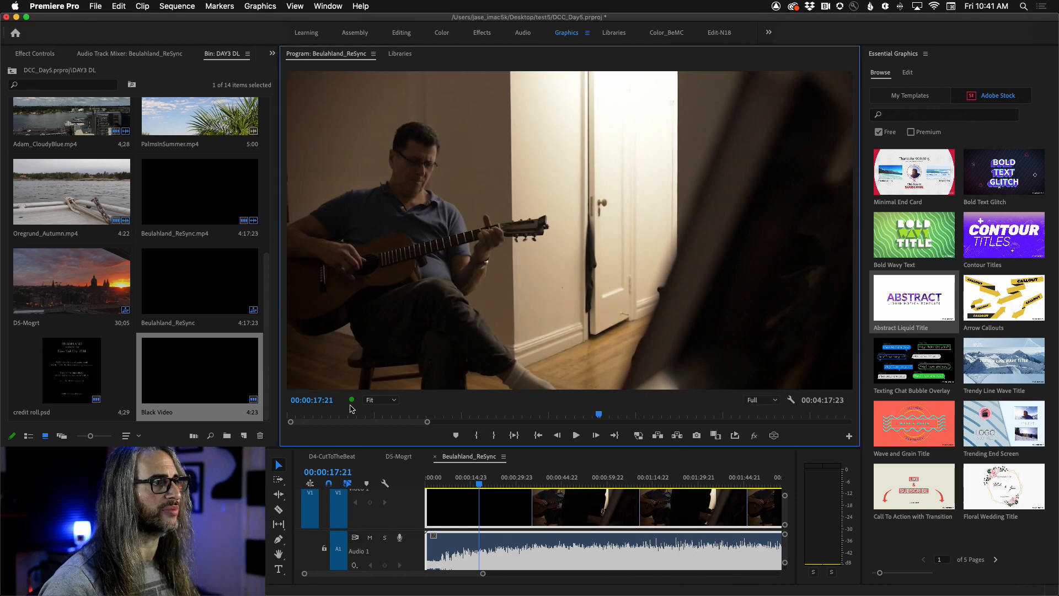
pyautogui.press('space')
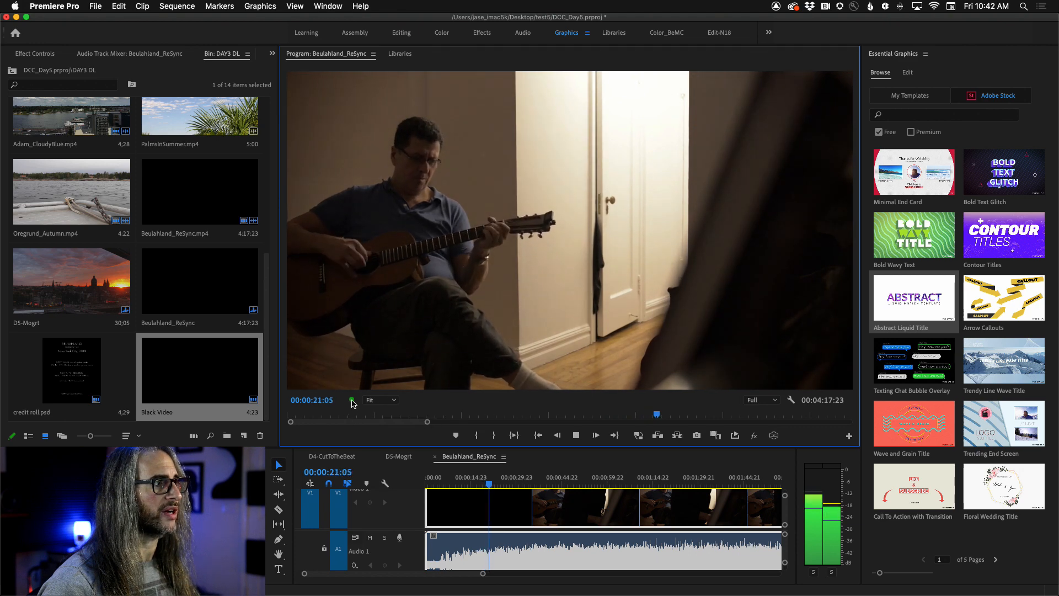
pyautogui.moveTo(352, 403)
pyautogui.press('space')
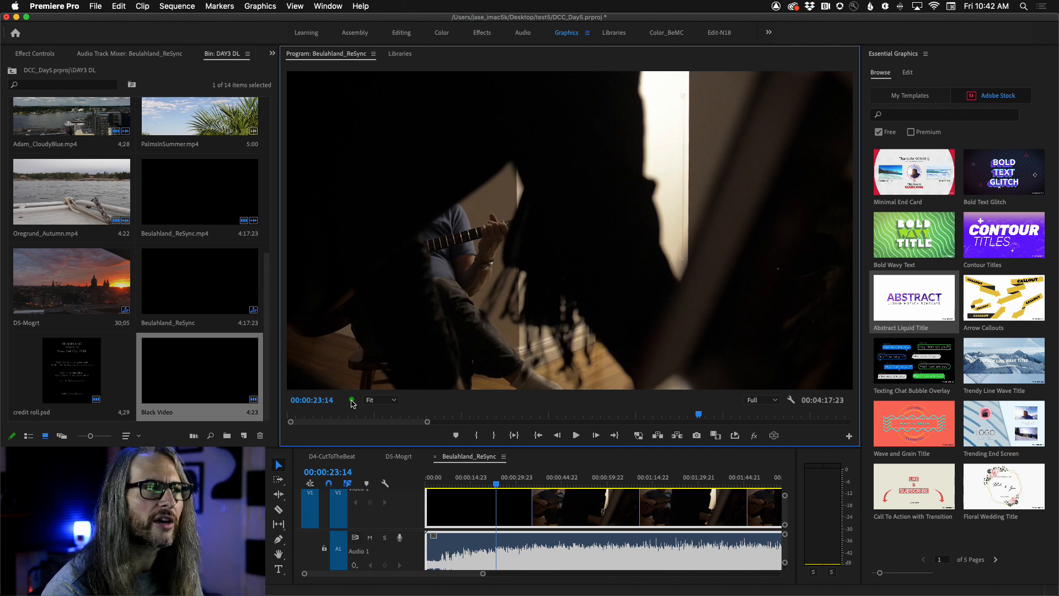
pyautogui.click(763, 400)
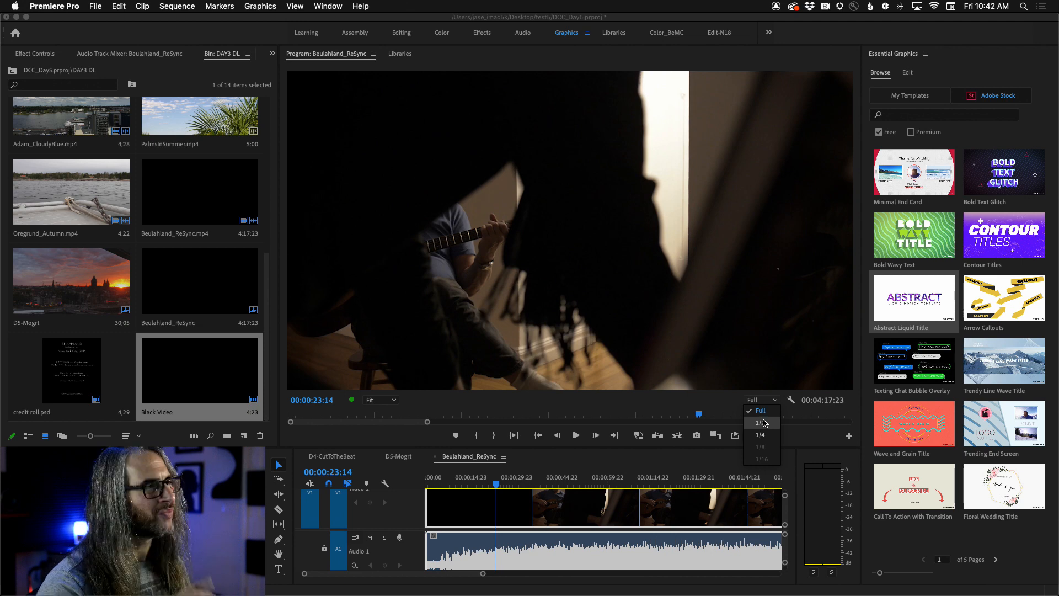
# - Show Safe Margins over the Program Monitor picture to examine them, and turn them off again
pyautogui.click(791, 399)
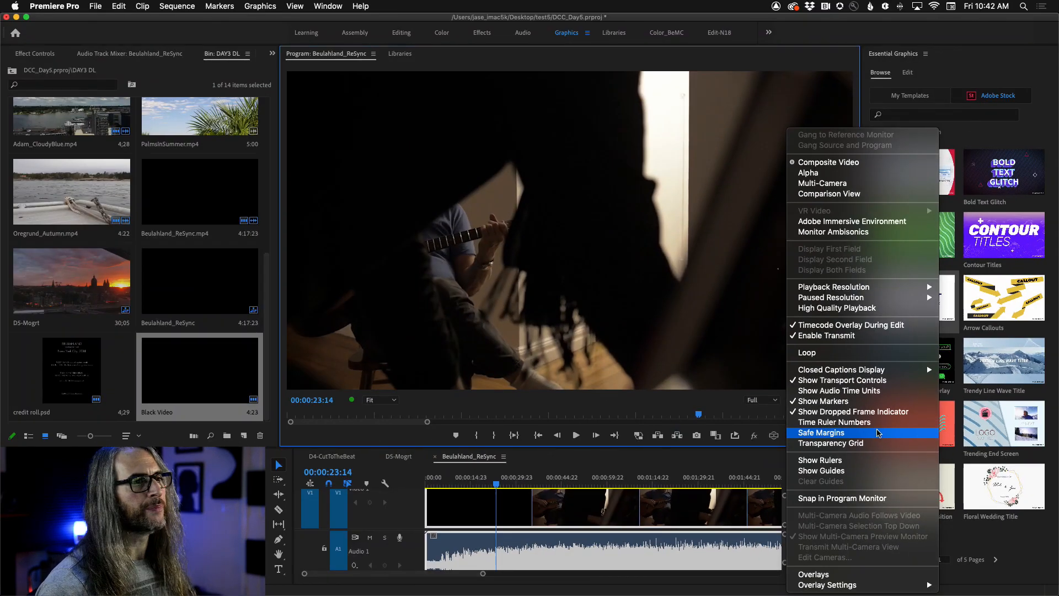
pyautogui.click(882, 437)
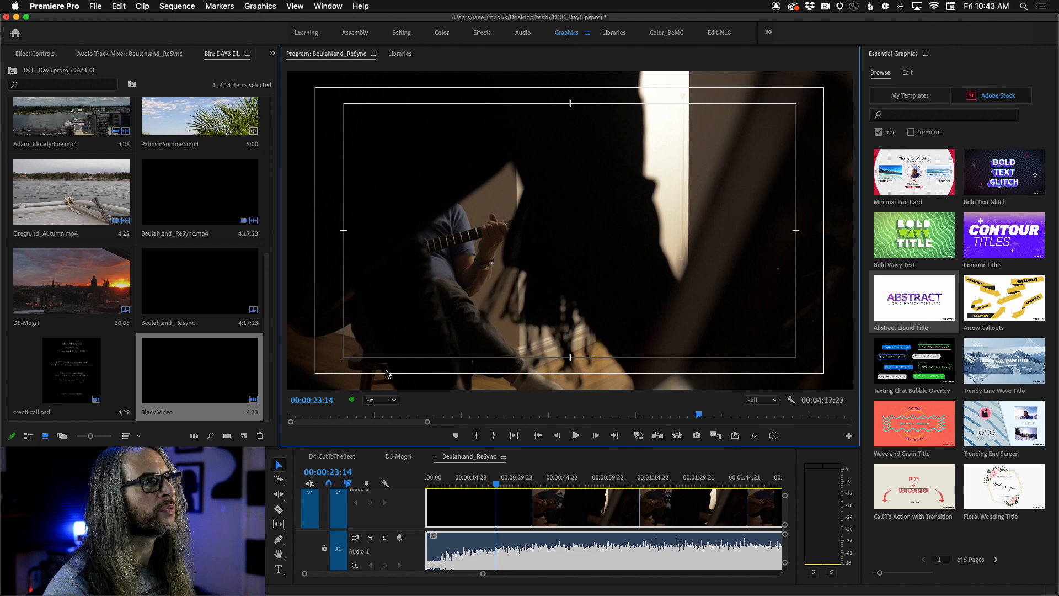
pyautogui.click(790, 399)
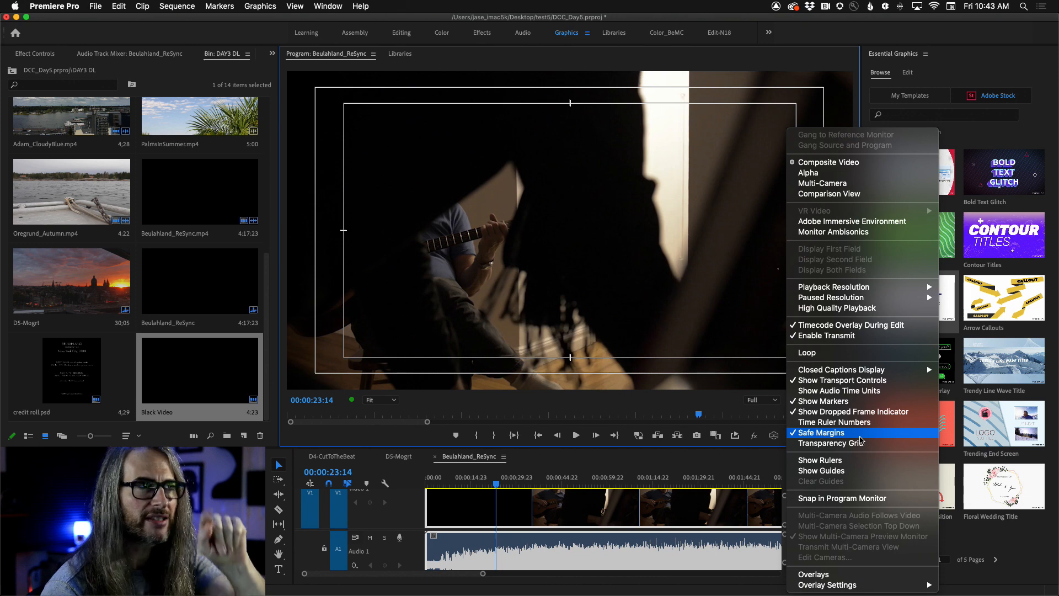
pyautogui.click(861, 433)
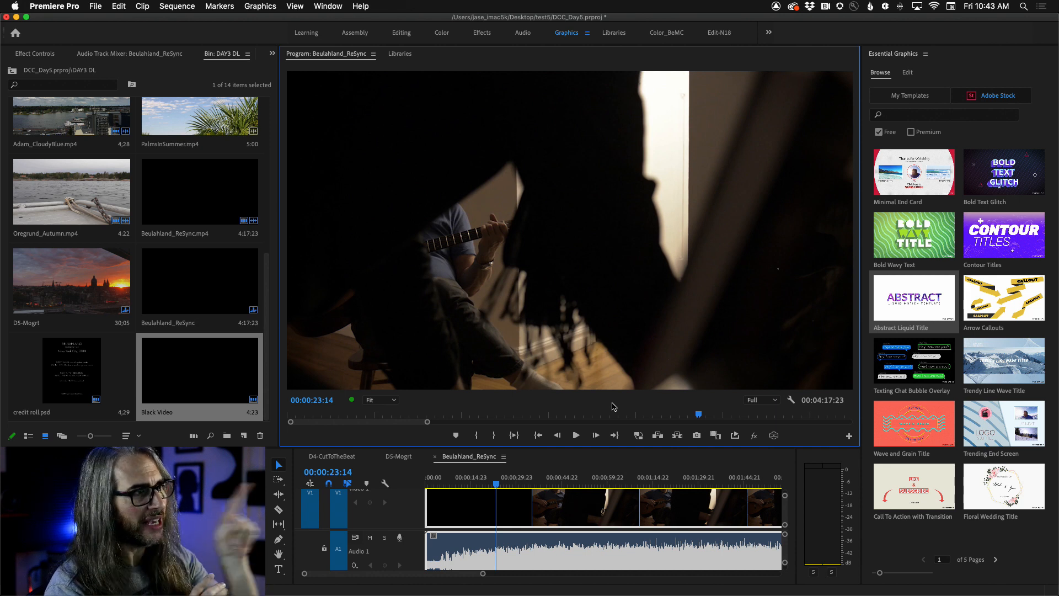
# - Fit the whole sequence in the timeline, reveal track V2 and move the playhead to 00:00:04:12 over the first title graphic
pyautogui.press('\\')
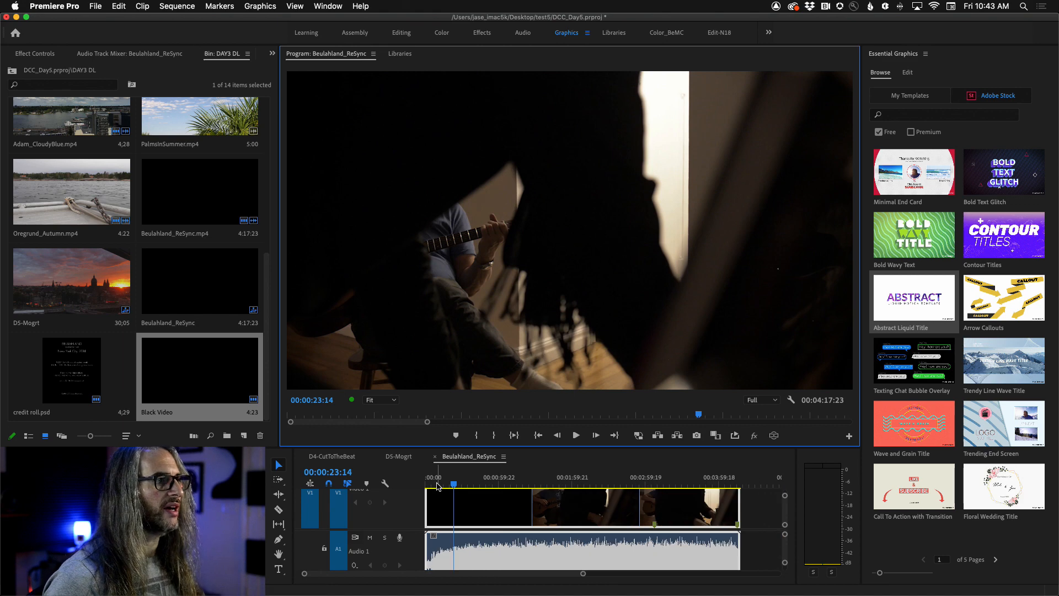
pyautogui.moveTo(784, 513); pyautogui.dragTo(784, 511)
pyautogui.moveTo(454, 483); pyautogui.dragTo(432, 485)
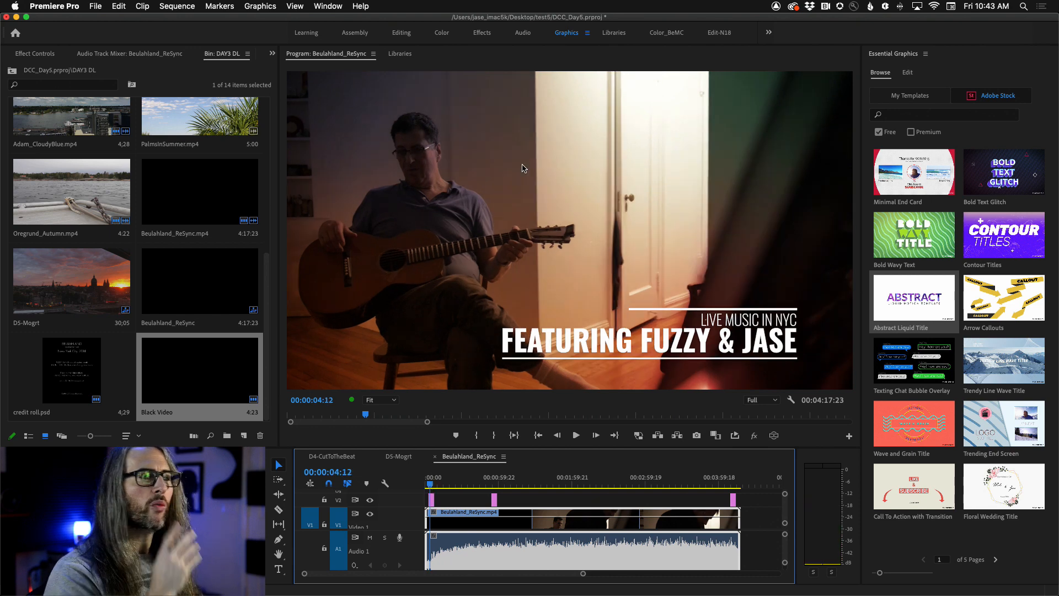
# - Park the playhead at 00:00:04:23 and select the first title graphic's LIVE MUSIC IN NYC text layer for editing in Essential Graphics
pyautogui.click(895, 56)
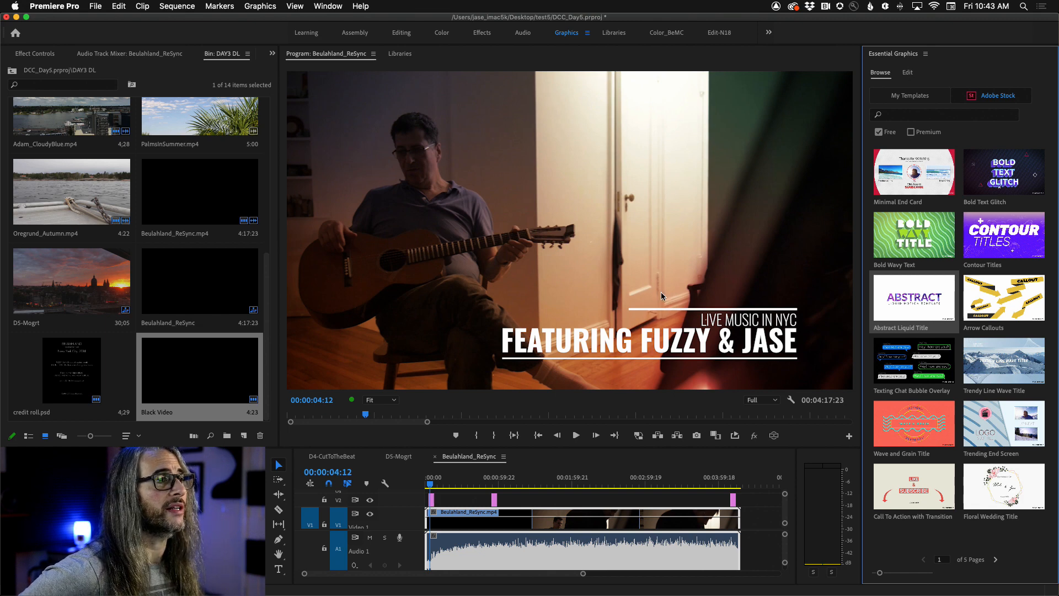
pyautogui.click(908, 72)
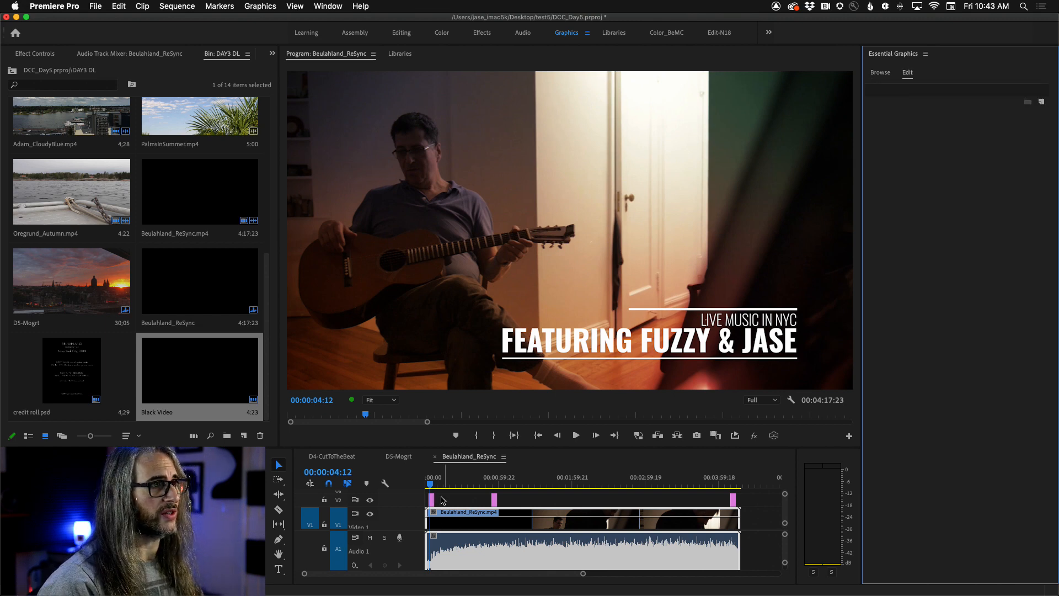
pyautogui.press('space')
pyautogui.press('space')
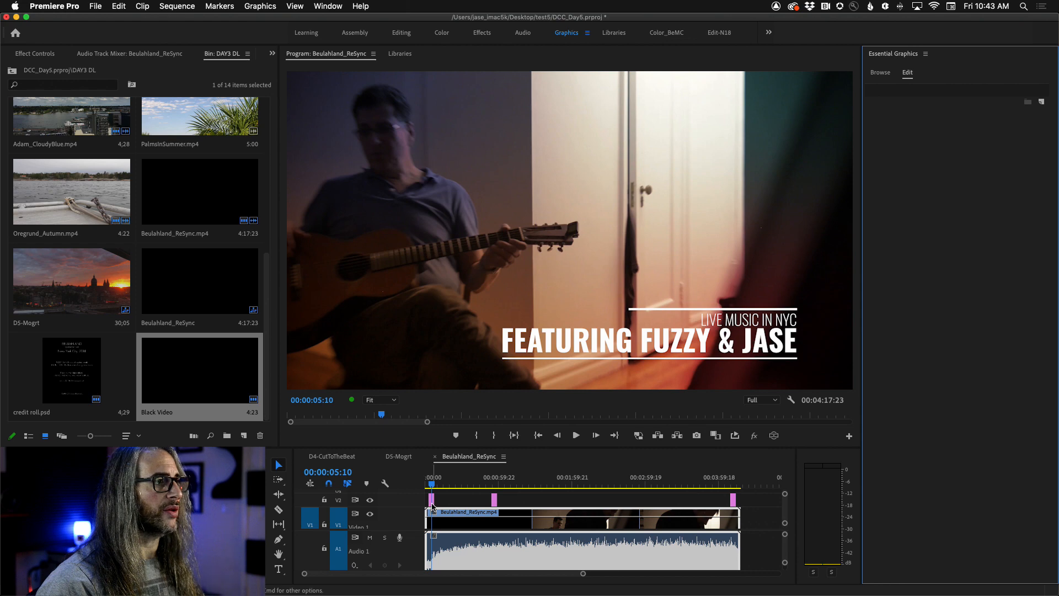
pyautogui.click(432, 506)
pyautogui.press('j')
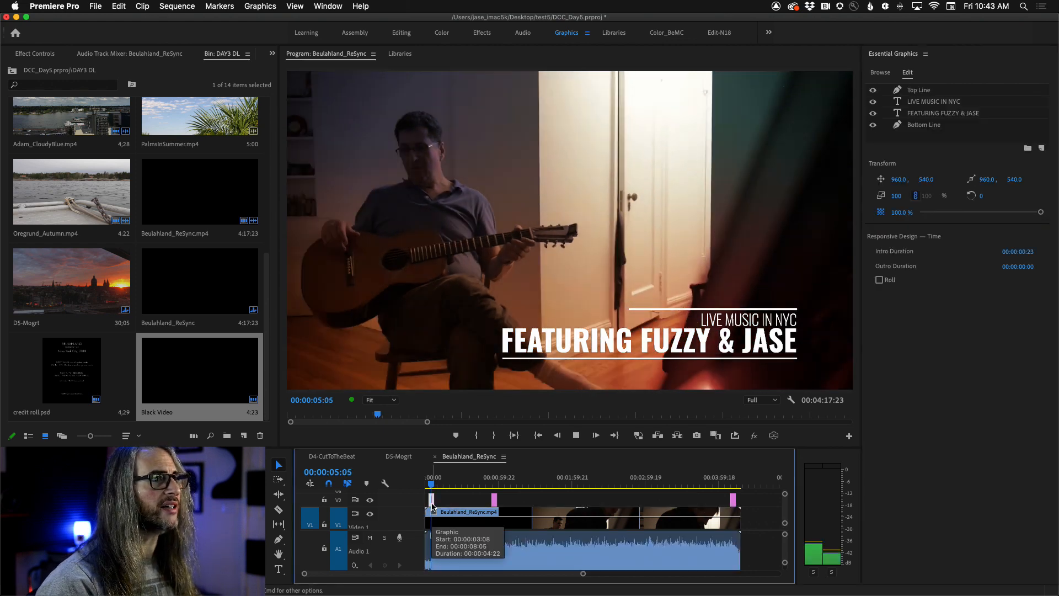
pyautogui.press('k')
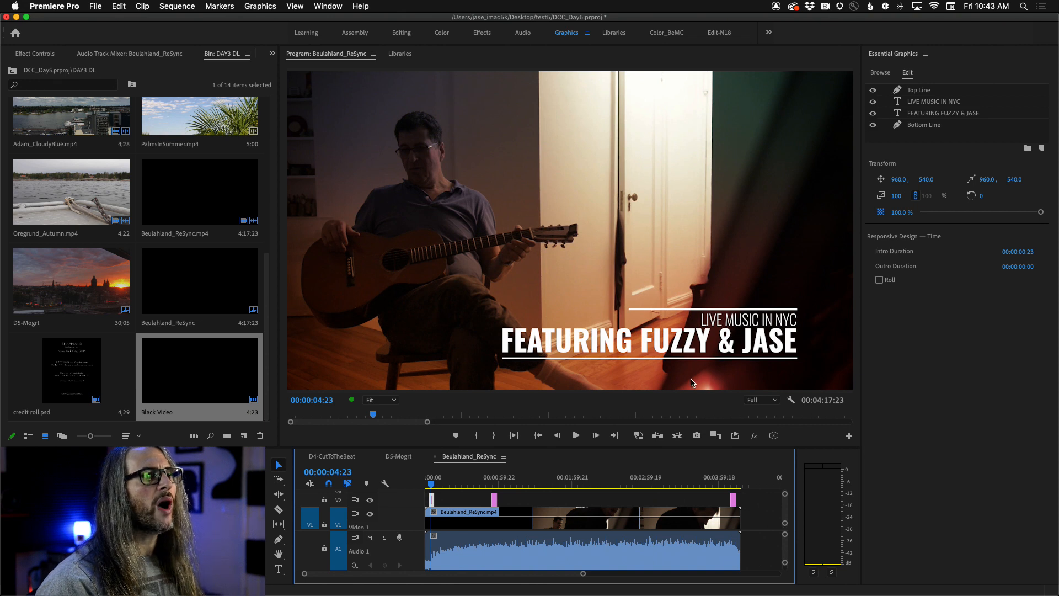
pyautogui.click(932, 102)
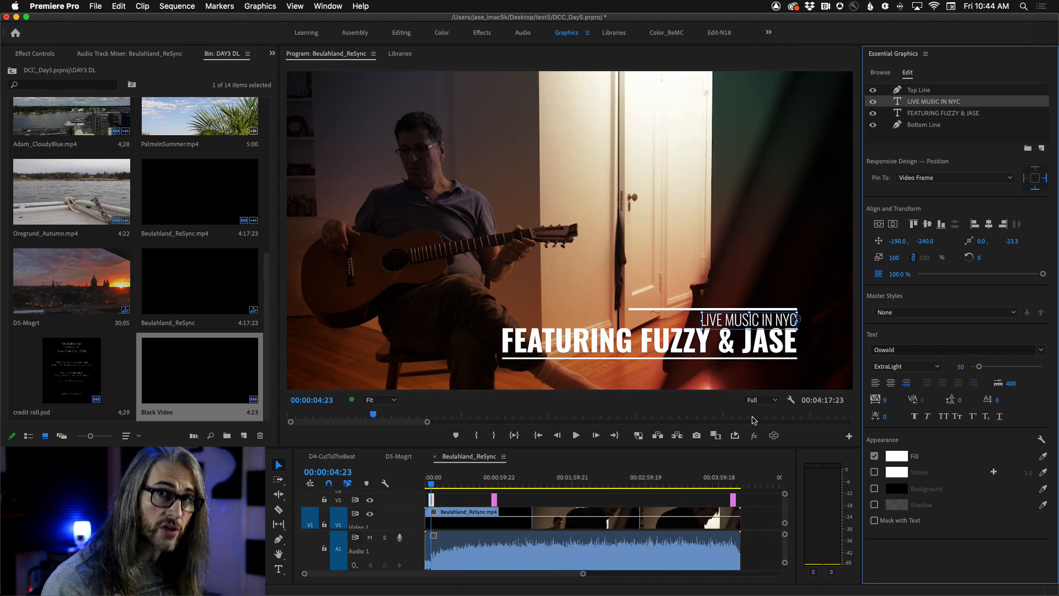
# - Show the rulers and guides in the Program Monitor
pyautogui.click(339, 58)
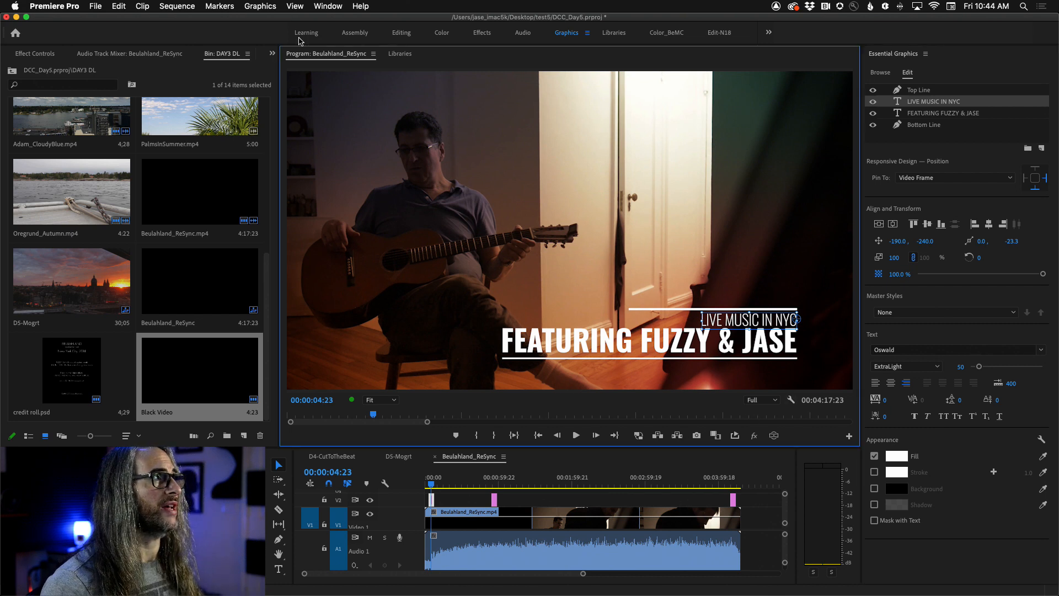
pyautogui.click(265, 6)
pyautogui.moveTo(306, 6)
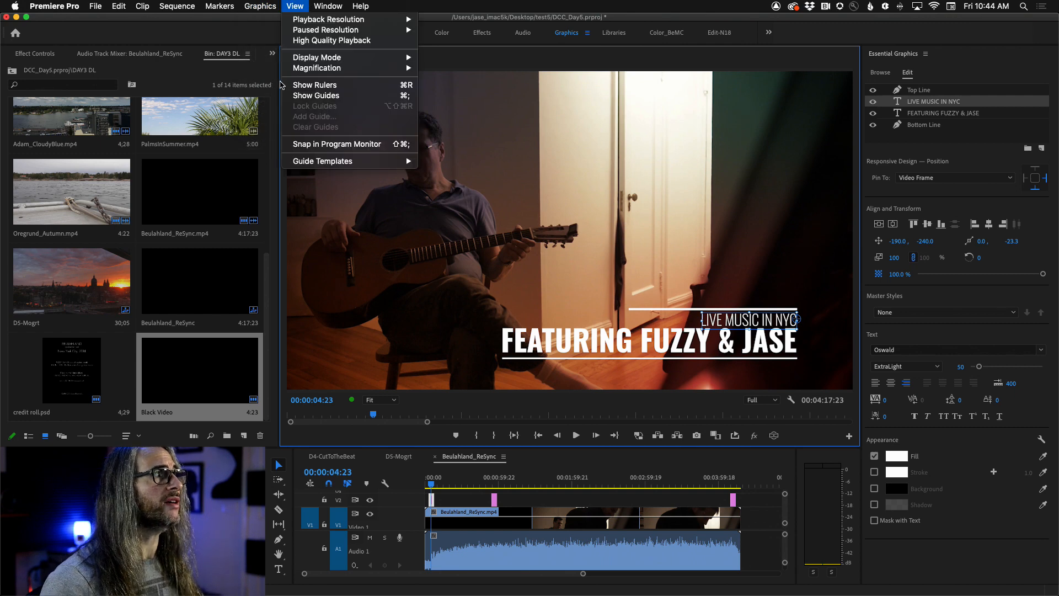
pyautogui.click(314, 85)
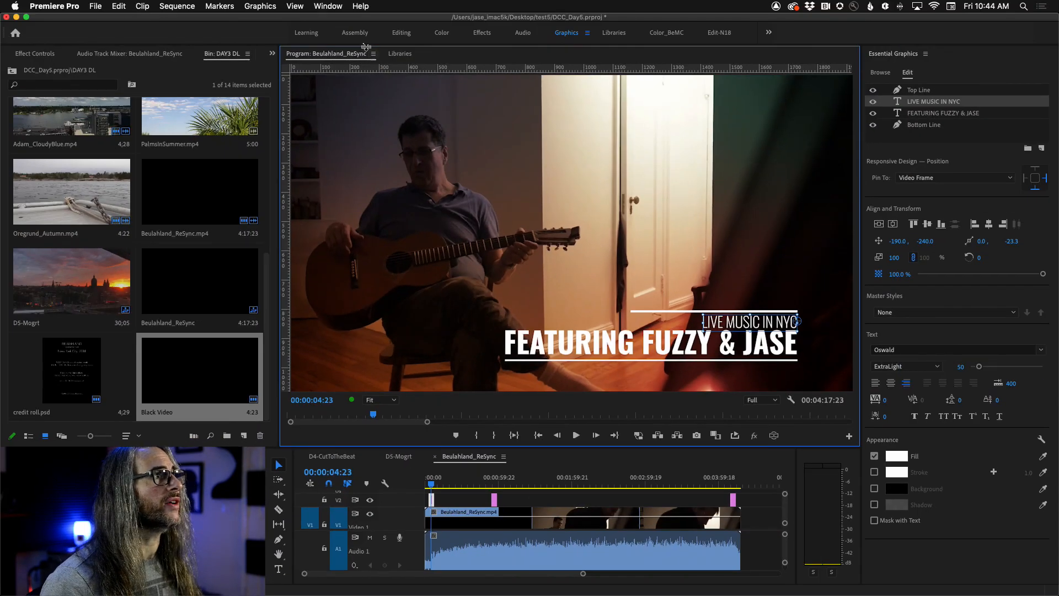
pyautogui.click(295, 6)
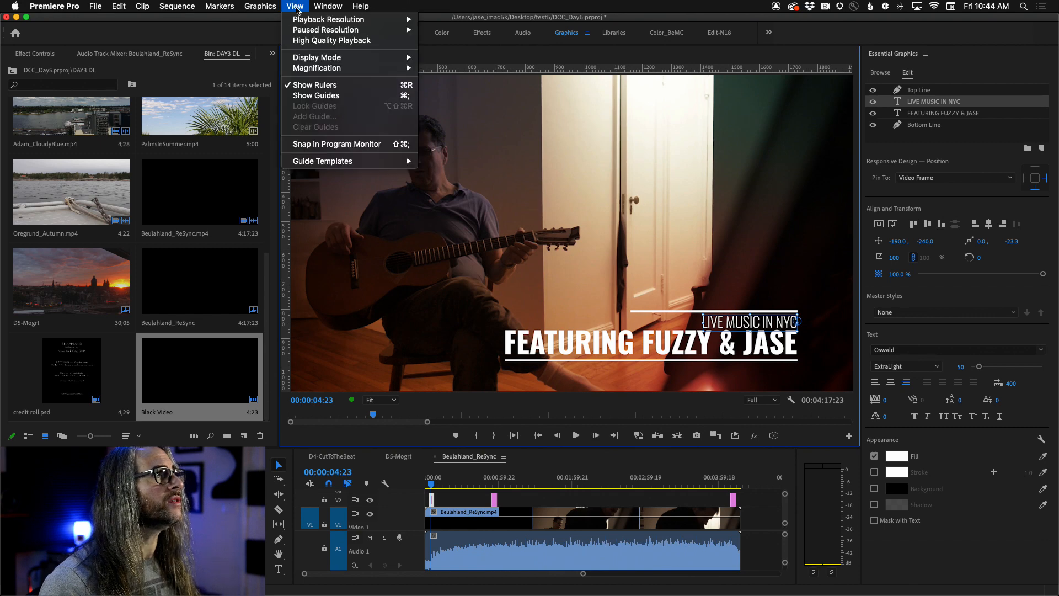
pyautogui.click(336, 98)
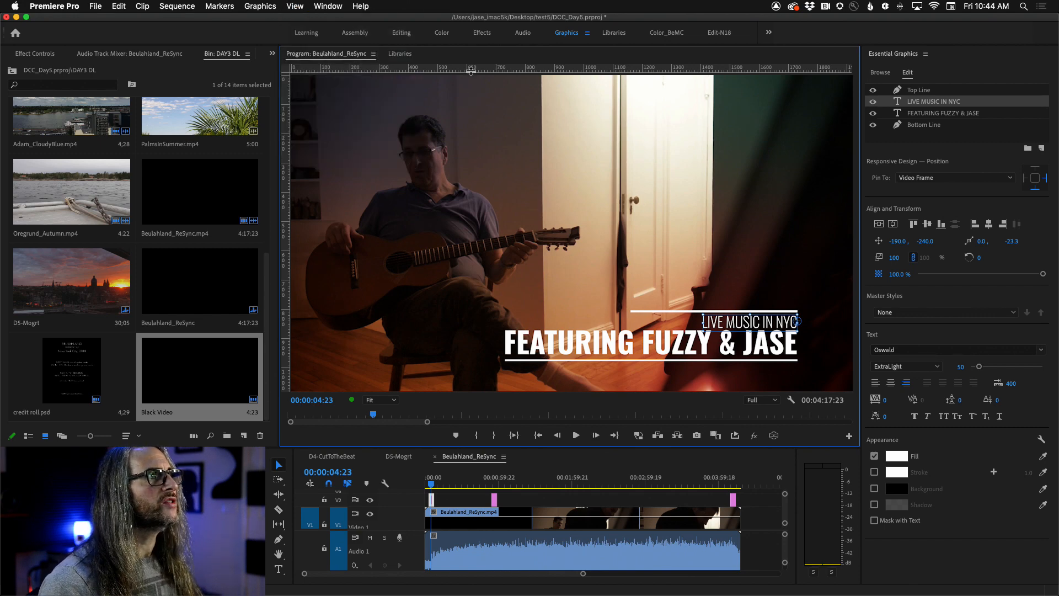
# - Place vertical guides at about 220 and 1680 px and horizontal guides at about 210 and 975 px over the Program Monitor picture
pyautogui.moveTo(289, 201); pyautogui.dragTo(357, 202)
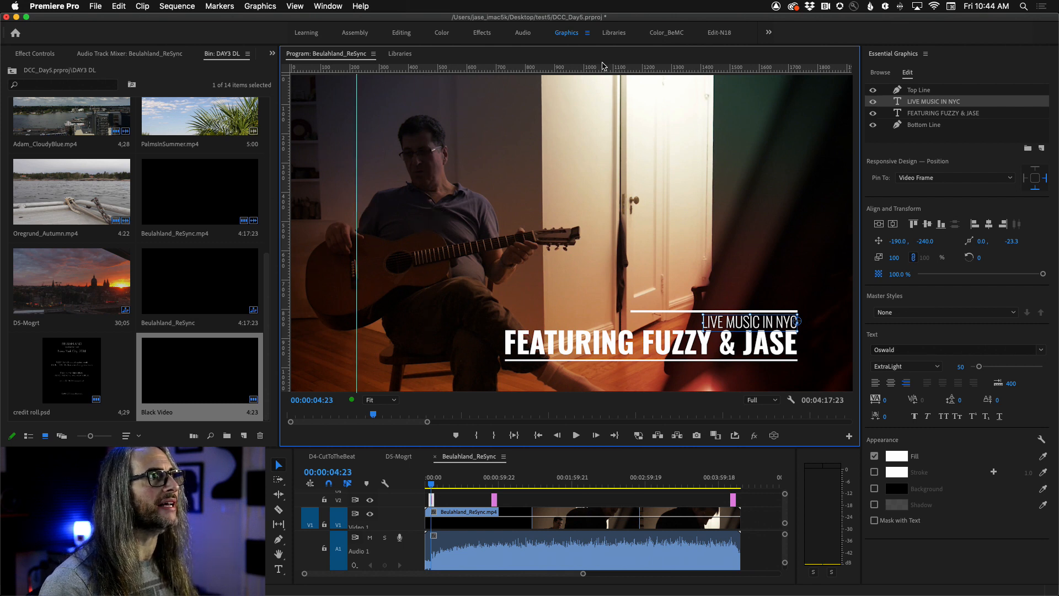
pyautogui.moveTo(600, 72); pyautogui.dragTo(607, 135)
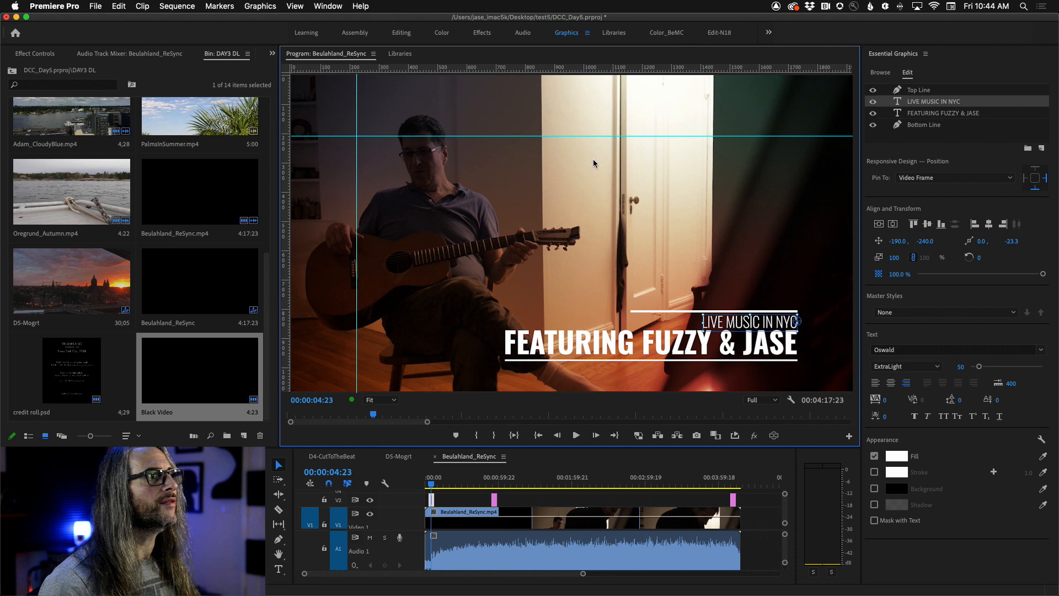
pyautogui.moveTo(583, 68); pyautogui.dragTo(587, 360)
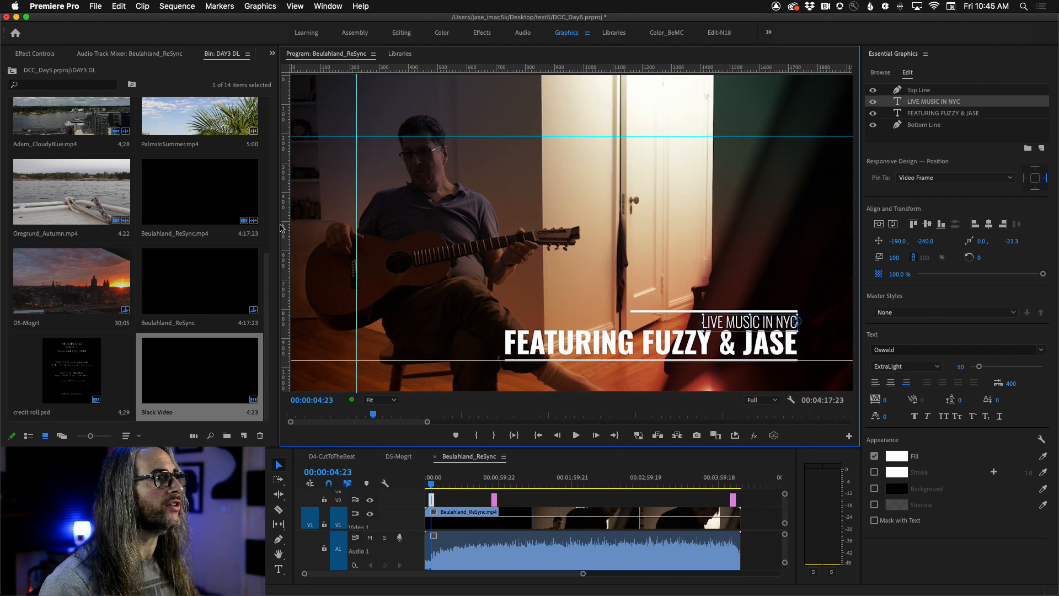
pyautogui.moveTo(283, 225); pyautogui.dragTo(783, 189)
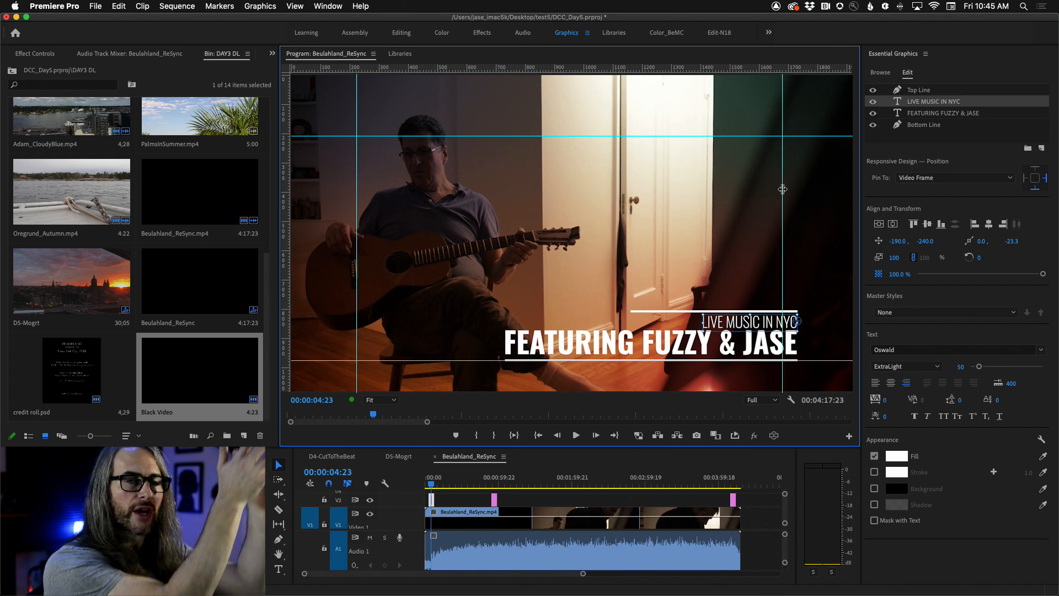
# - Clear the manually placed guides and apply the Safe Margins guide template
pyautogui.click(260, 6)
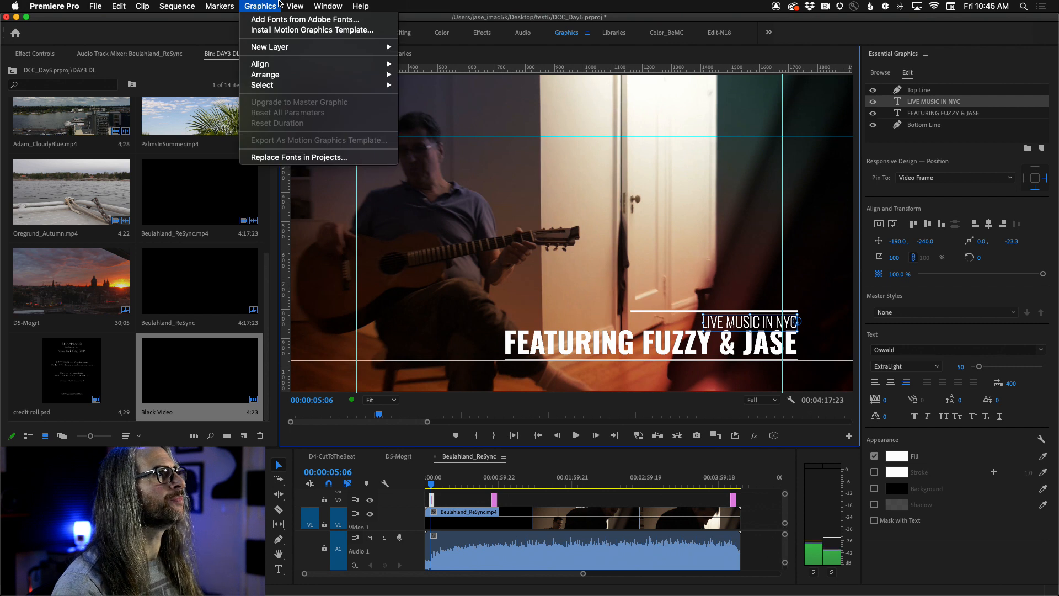
pyautogui.moveTo(285, 4)
pyautogui.moveTo(332, 164)
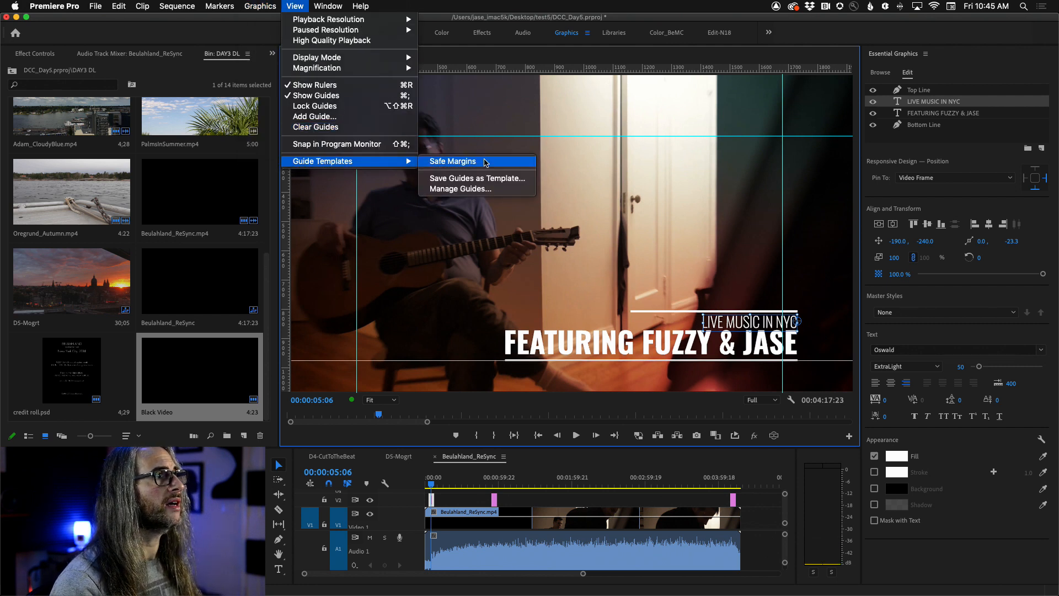
pyautogui.click(315, 127)
pyautogui.click(289, 4)
pyautogui.moveTo(337, 161)
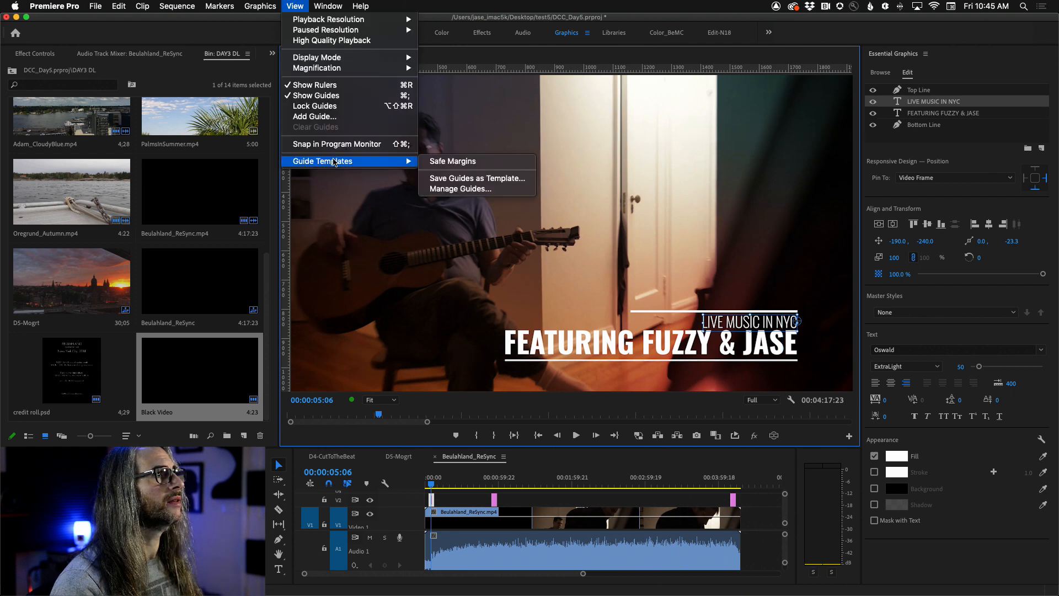
pyautogui.click(473, 161)
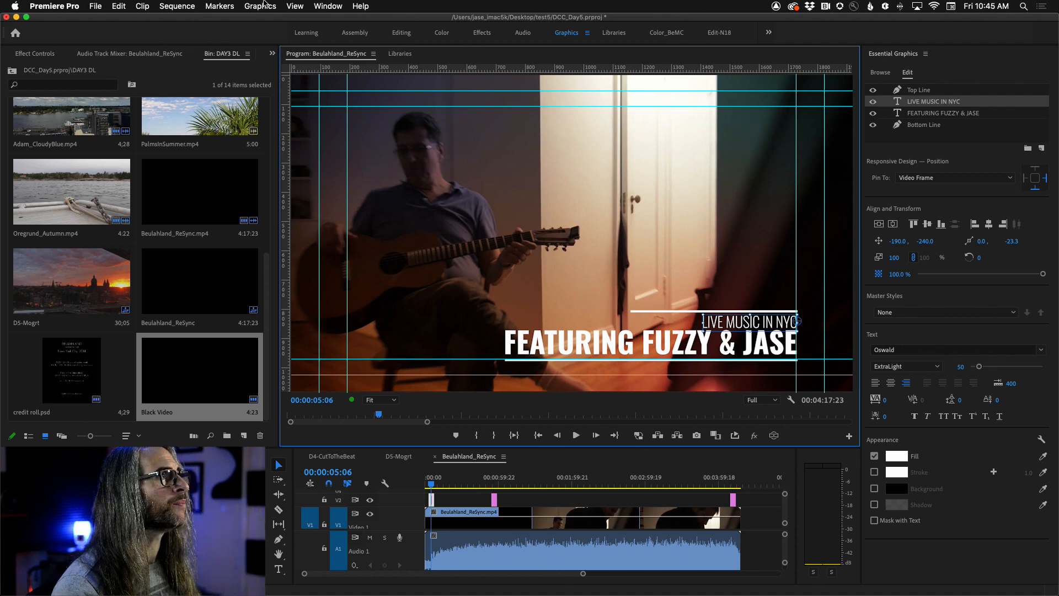
# - Examine the position, units, color and orientation options for adding a guide, and close them without adding one
pyautogui.click(289, 4)
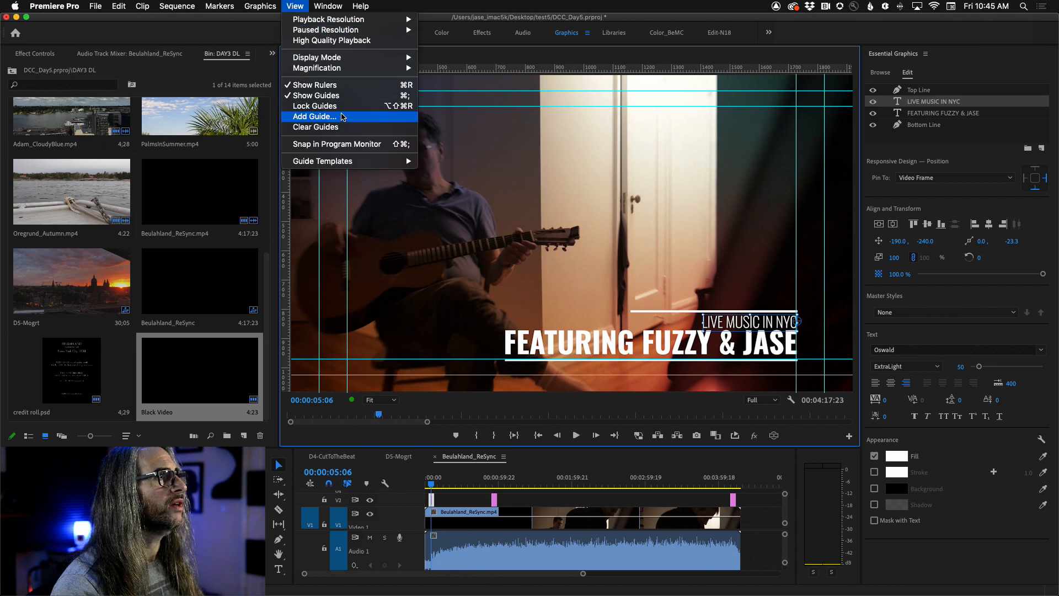
pyautogui.click(343, 117)
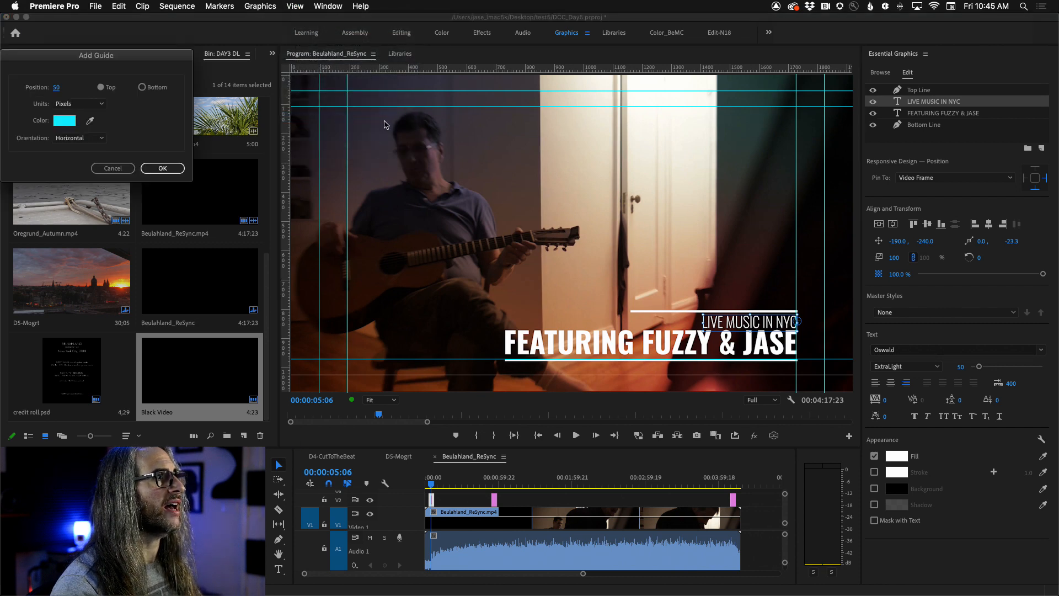
pyautogui.moveTo(48, 62); pyautogui.dragTo(505, 62)
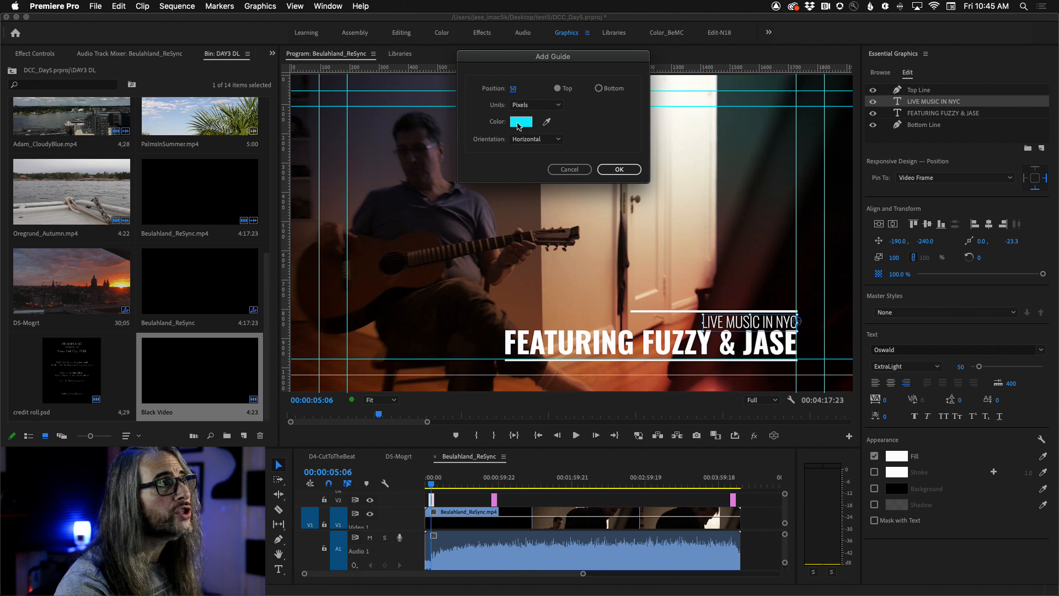
pyautogui.click(541, 142)
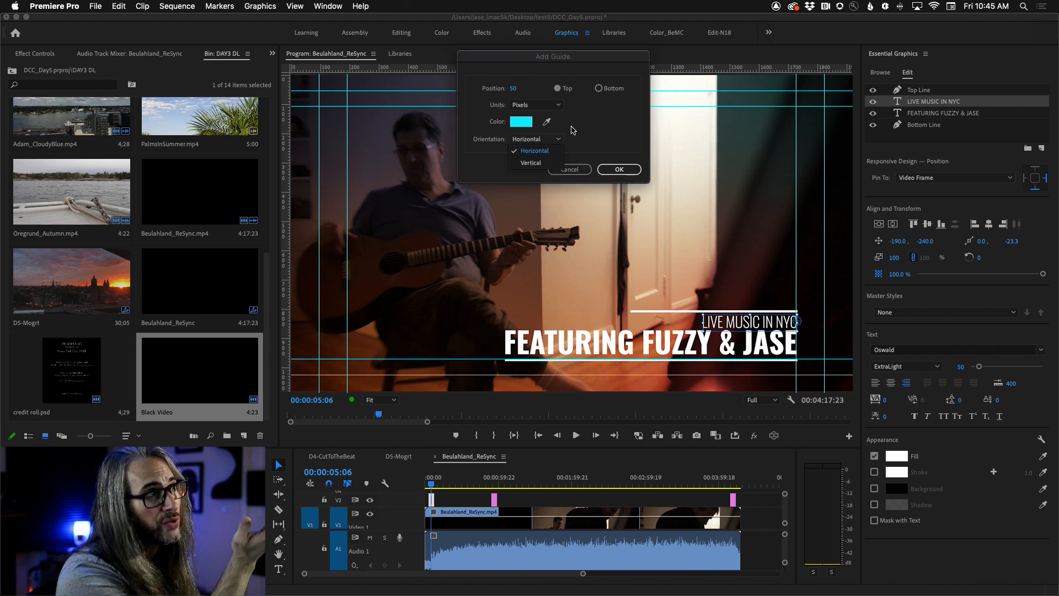
pyautogui.click(541, 141)
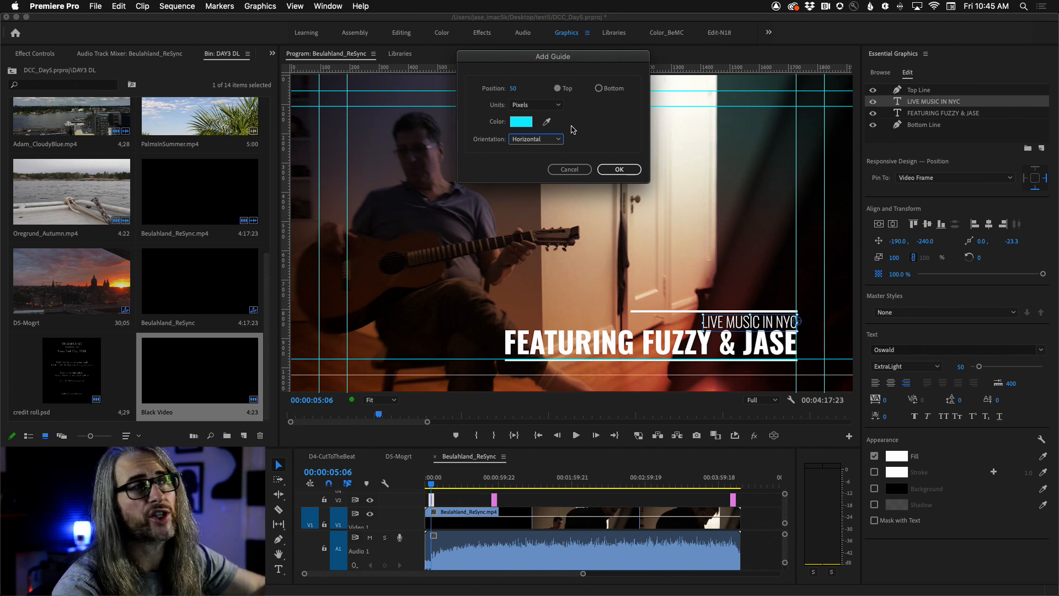
pyautogui.click(572, 171)
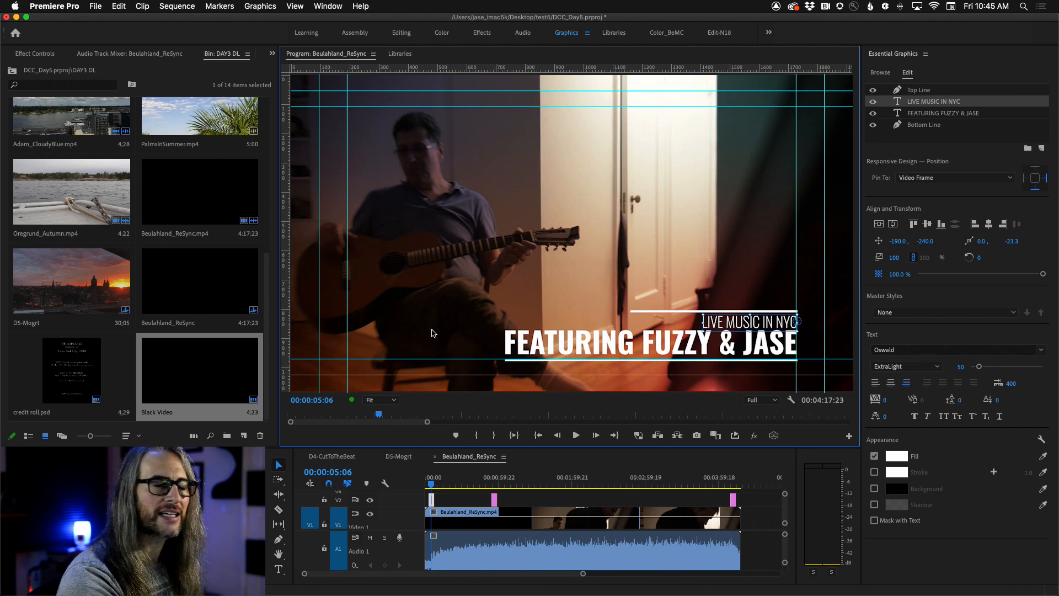
# - Move the playhead to 00:00:30:15 and add a text layer reading BEULAHLAND near the middle of the picture
pyautogui.moveTo(432, 483); pyautogui.dragTo(464, 486)
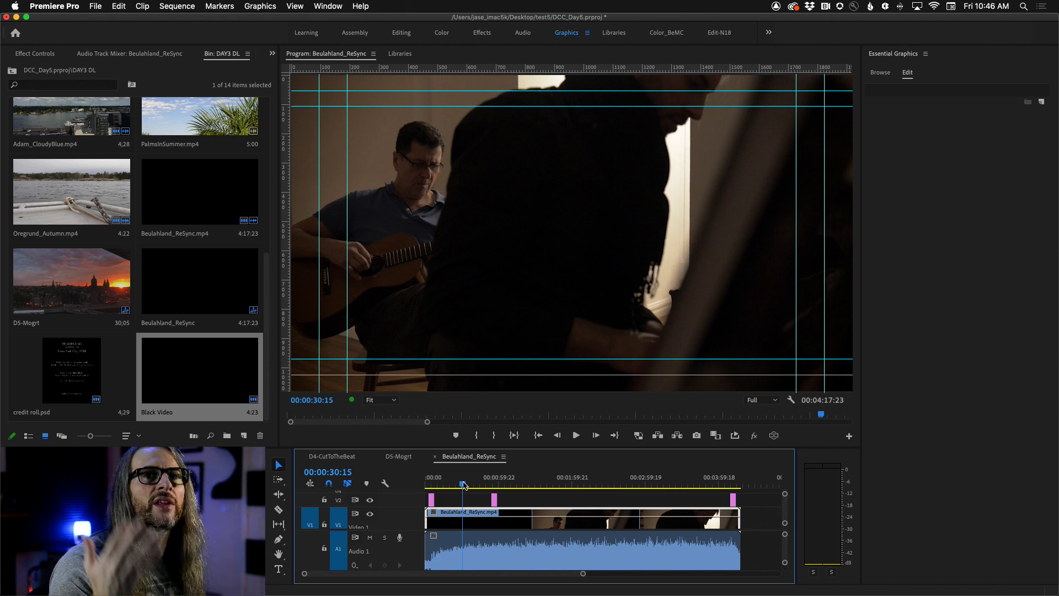
pyautogui.click(792, 399)
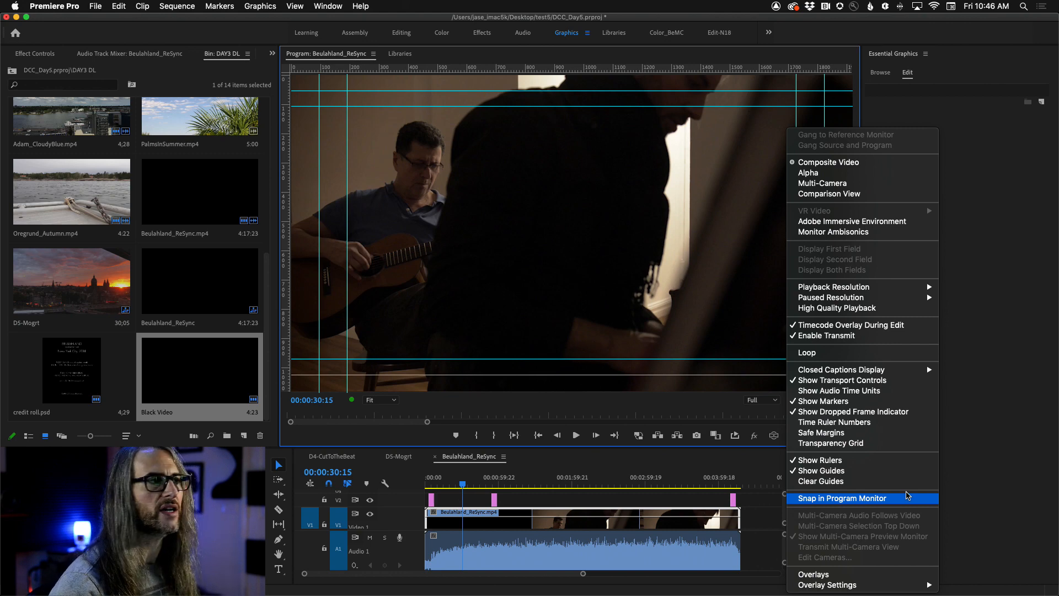
pyautogui.click(278, 569)
pyautogui.click(278, 568)
pyautogui.click(542, 222)
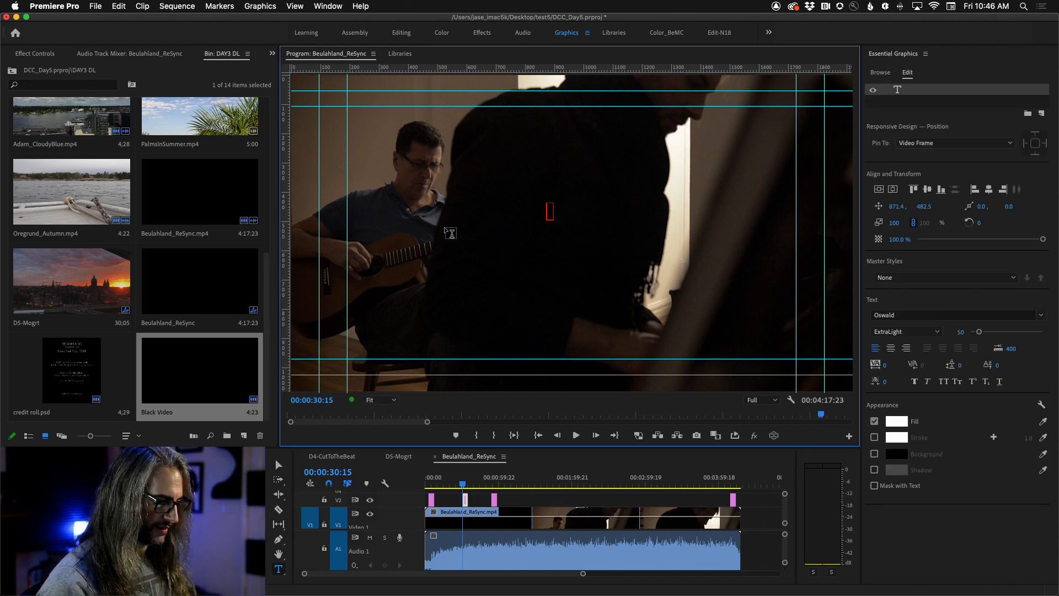
pyautogui.write('BEULAHLAND')
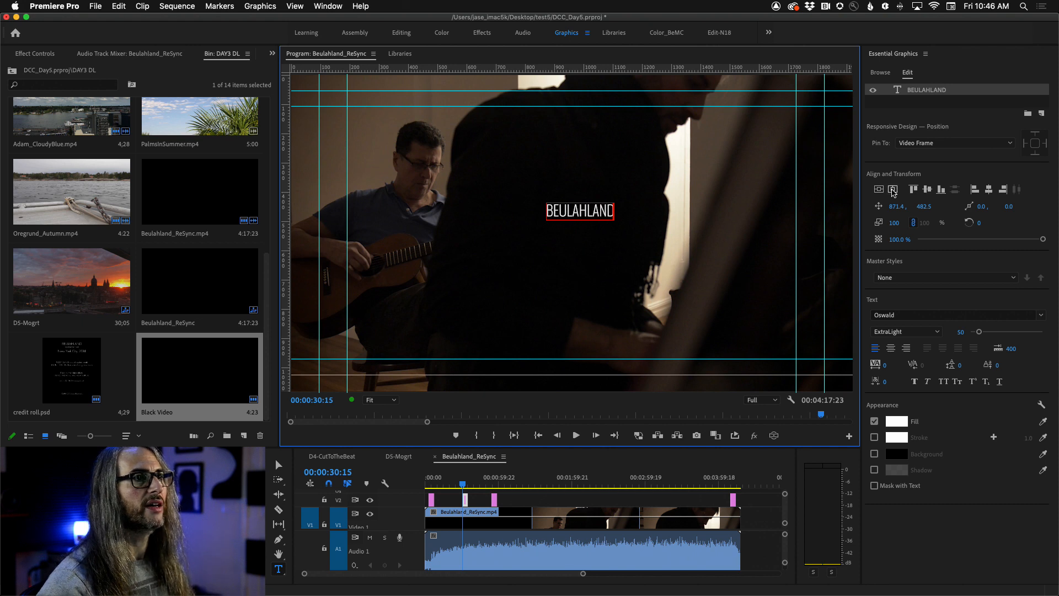
# - Center the BEULAHLAND title horizontally in the frame and center-align its text
pyautogui.click(893, 190)
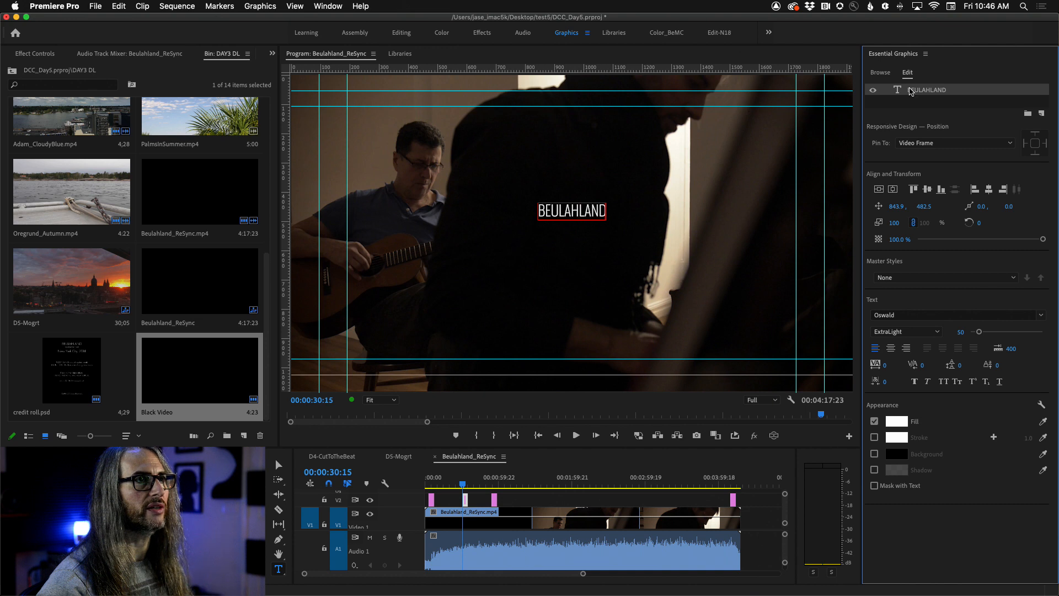
pyautogui.click(907, 92)
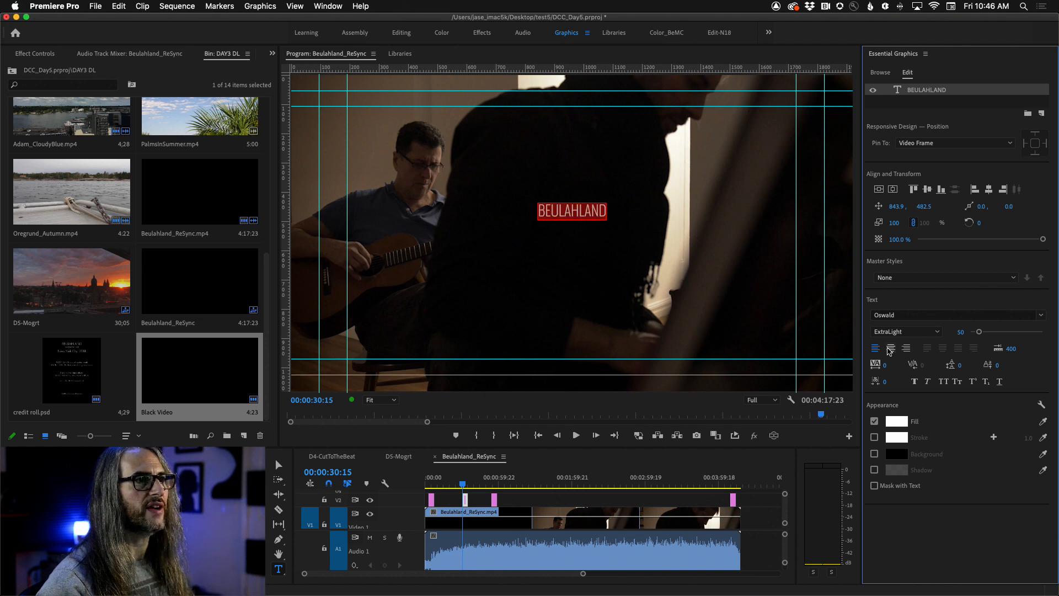
pyautogui.click(890, 348)
pyautogui.click(893, 189)
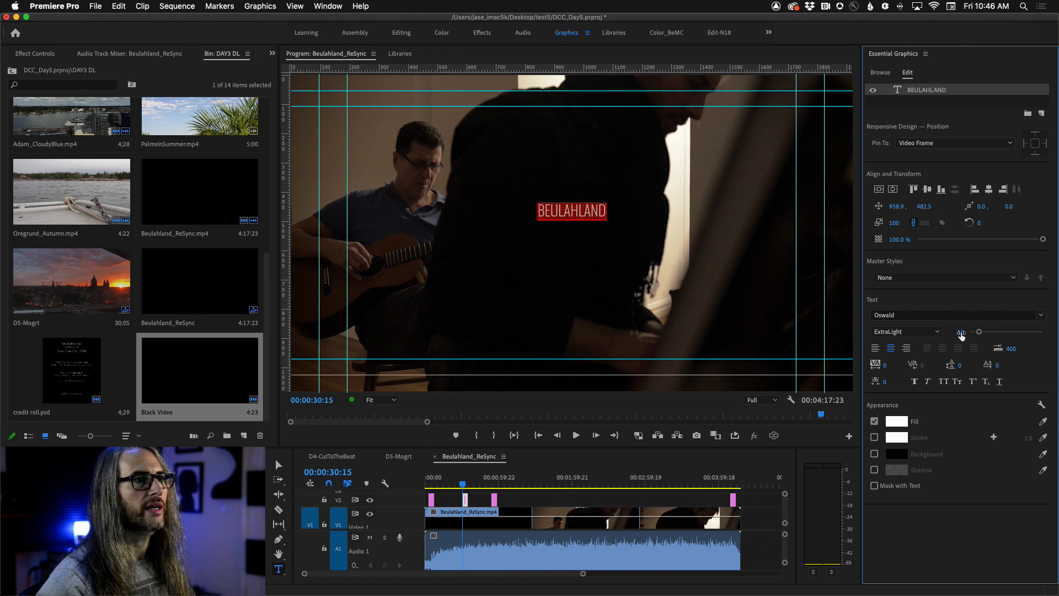
# - Set the BEULAHLAND title's font size to 116 and its font to Nudista Bold
pyautogui.moveTo(980, 334); pyautogui.dragTo(991, 335)
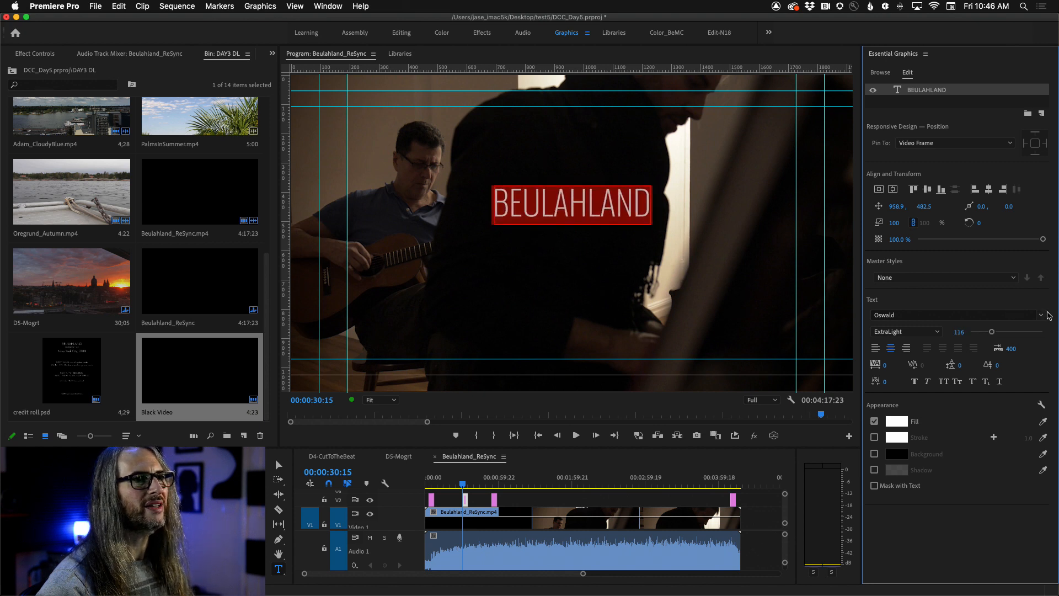
pyautogui.click(1040, 315)
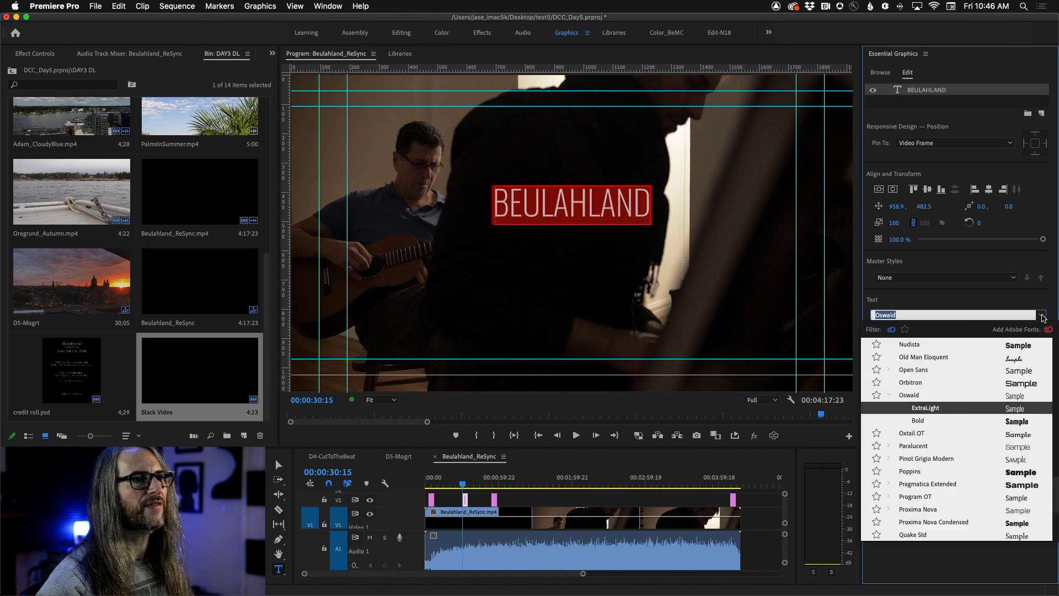
pyautogui.click(914, 346)
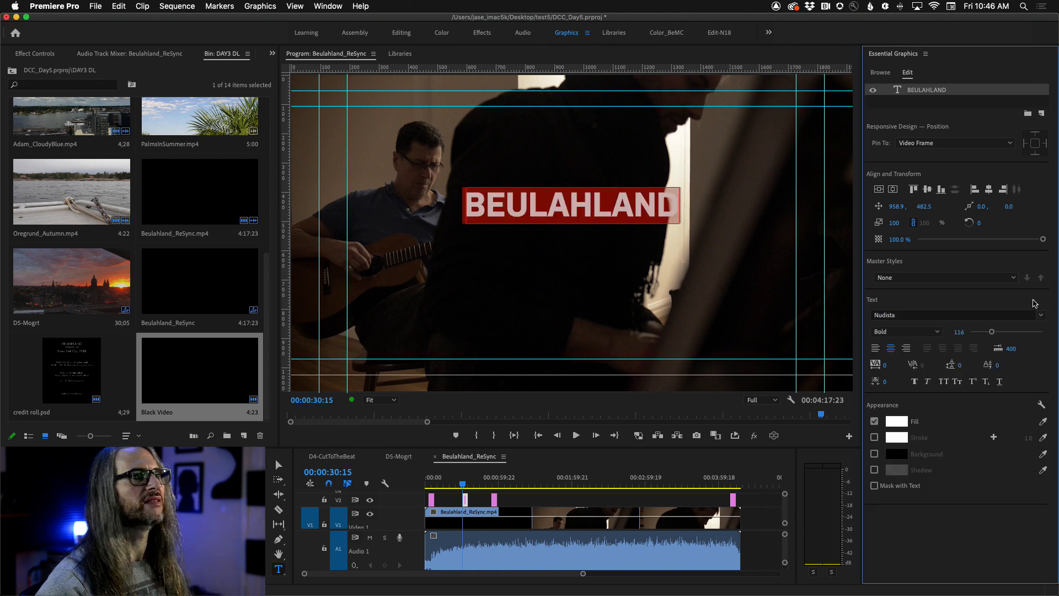
# - Change the BEULAHLAND title's font to Pinot Grigio Modern Light from the Adobe Fonts list and set its size to 122
pyautogui.click(1040, 315)
pyautogui.scroll(3, 969, 361)
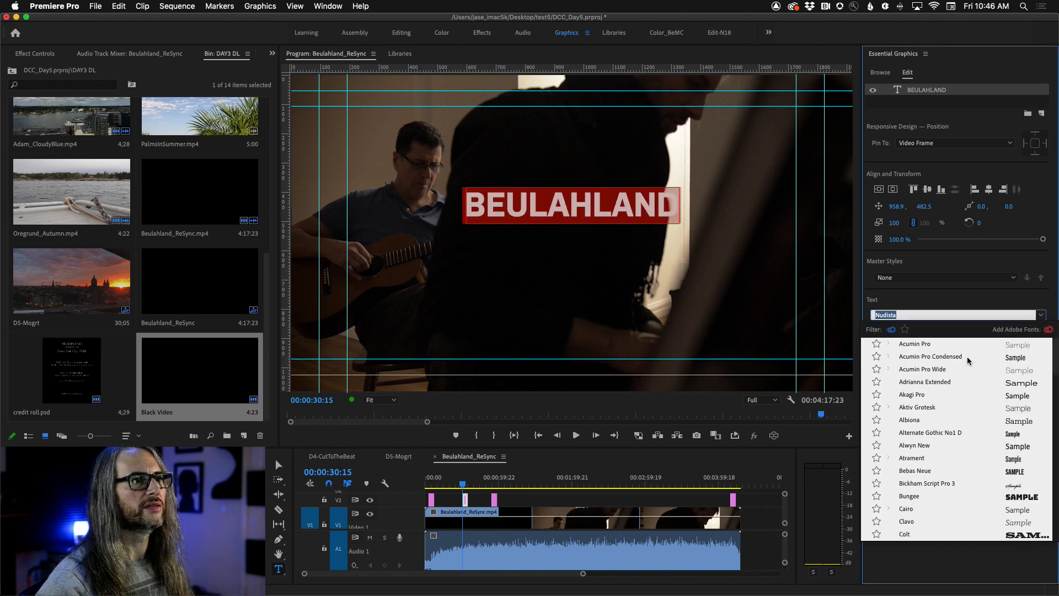
pyautogui.click(893, 330)
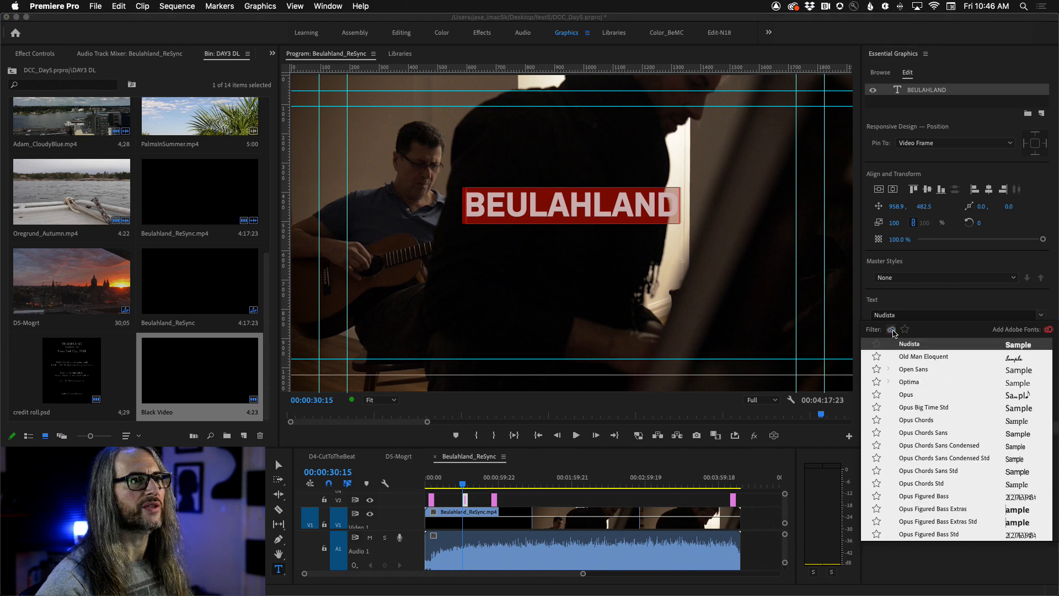
pyautogui.click(892, 330)
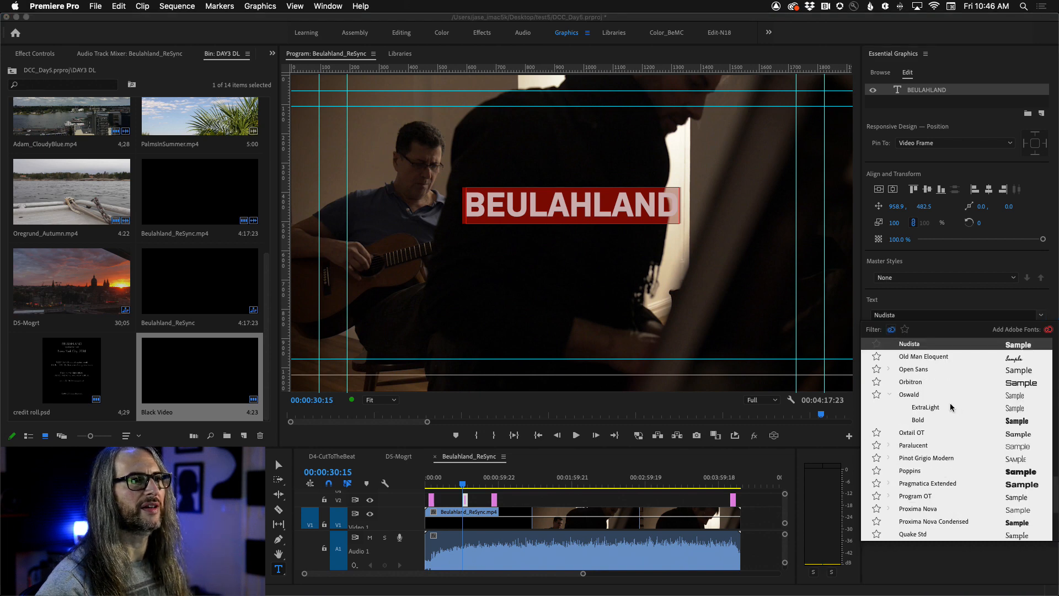
pyautogui.scroll(-1, 950, 407)
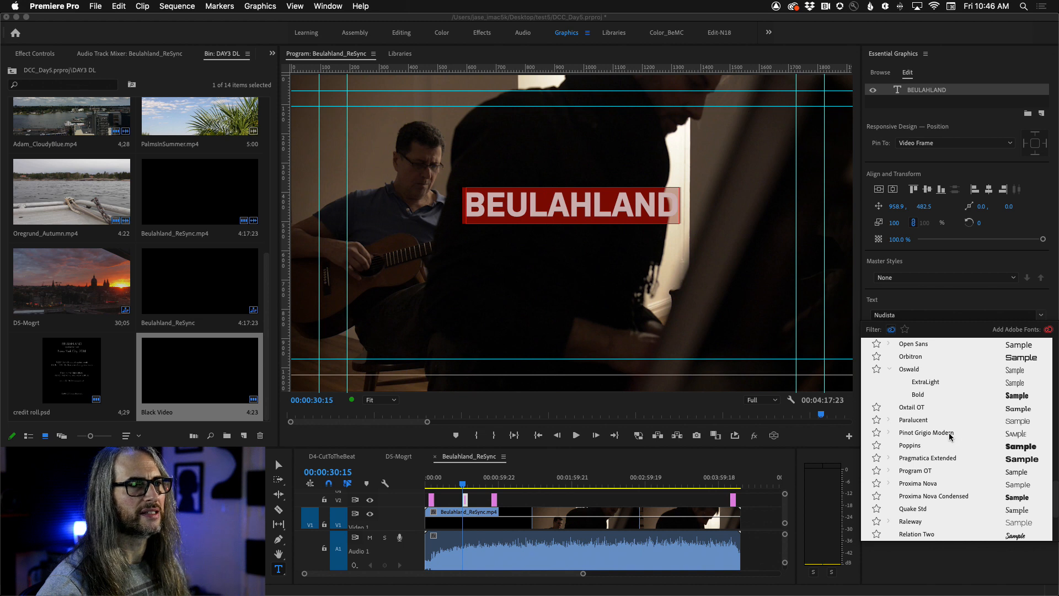
pyautogui.click(951, 434)
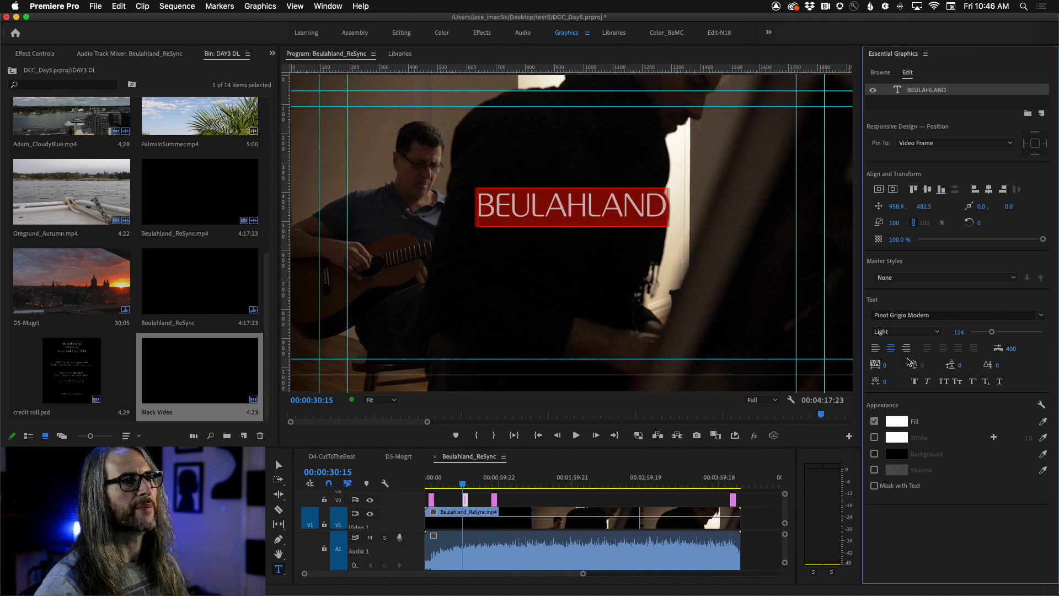
pyautogui.moveTo(993, 333); pyautogui.dragTo(993, 332)
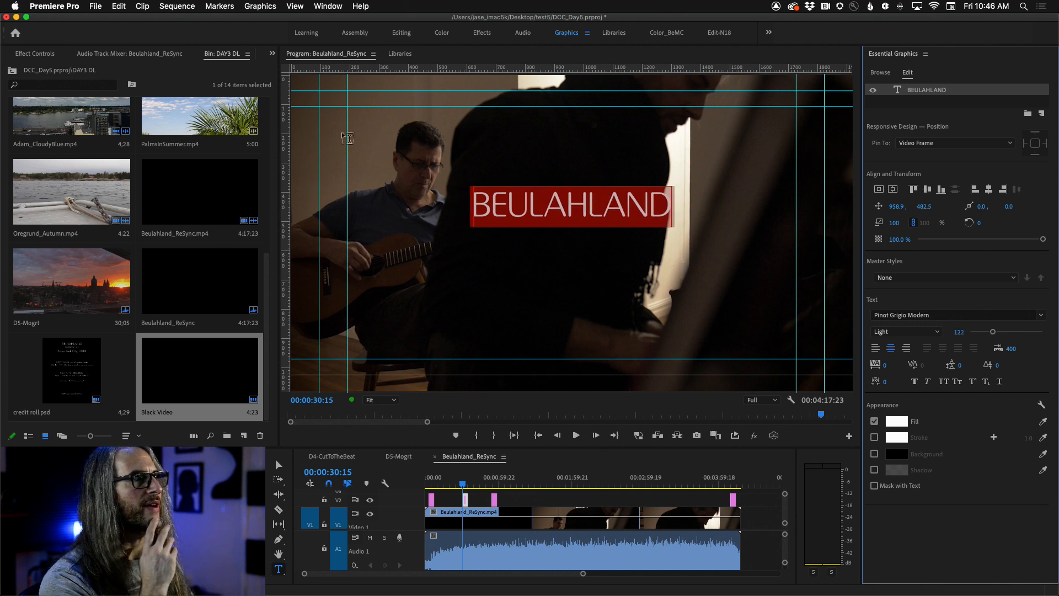
# - Move the BEULAHLAND title to the intersection of the inner guides near the picture's lower-left corner, at position 527, 972
pyautogui.click(277, 465)
pyautogui.moveTo(544, 212); pyautogui.dragTo(508, 169)
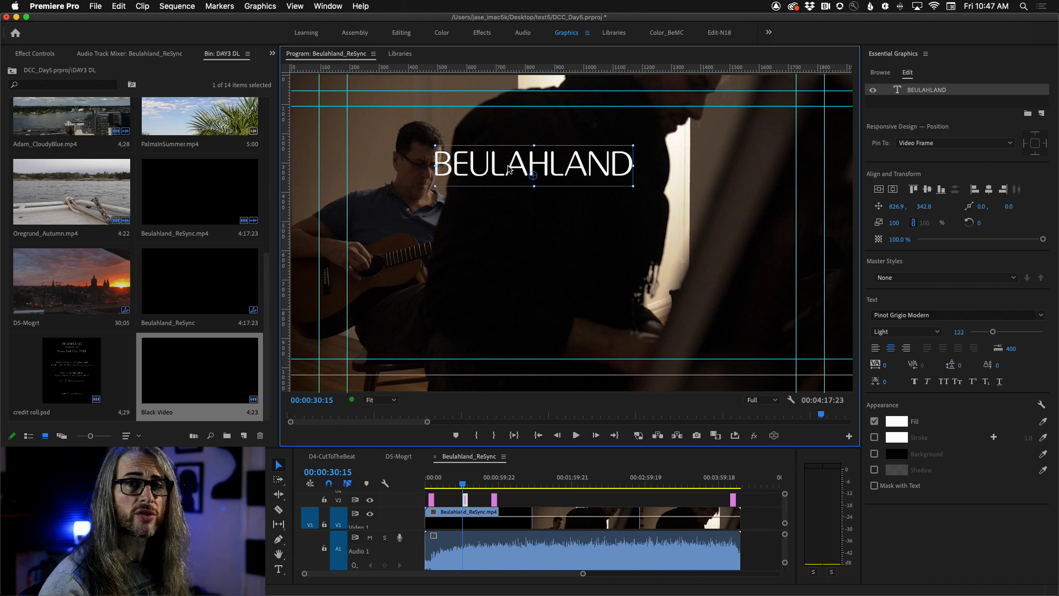
pyautogui.moveTo(509, 168); pyautogui.dragTo(421, 353)
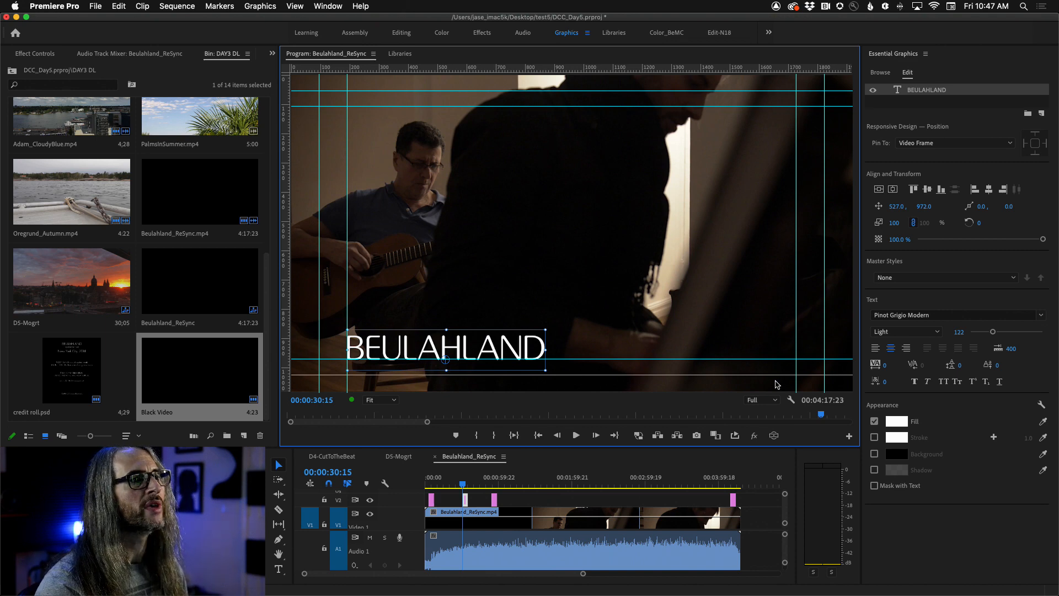
# - Enable Snap in Program Monitor and snap the BEULAHLAND title to the horizontal center of the lower inner guide, at position 960, 972
pyautogui.click(793, 400)
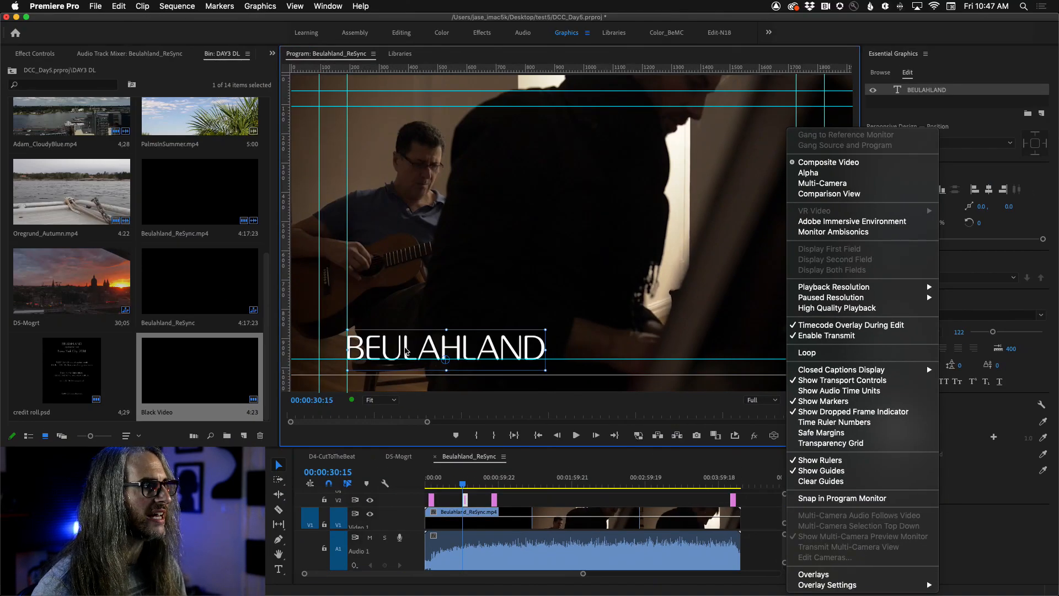
pyautogui.click(409, 277)
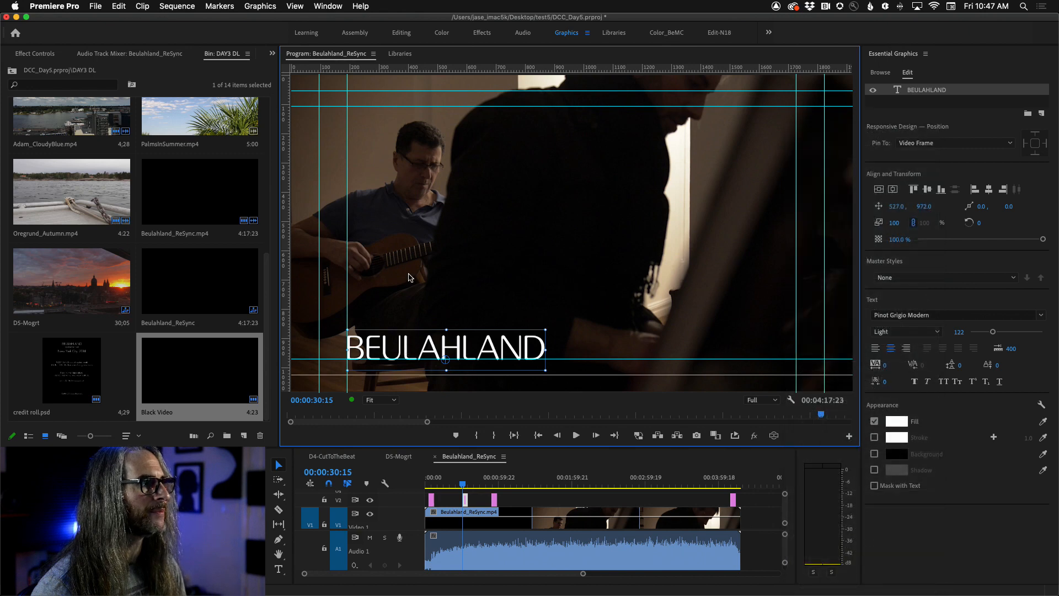
pyautogui.moveTo(415, 351); pyautogui.dragTo(437, 277)
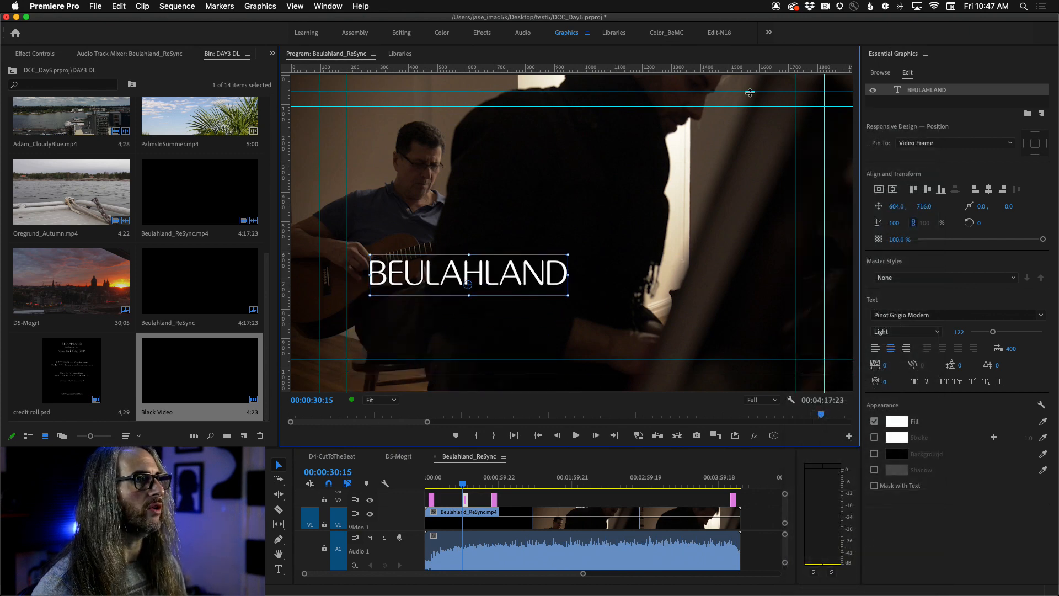
pyautogui.click(774, 435)
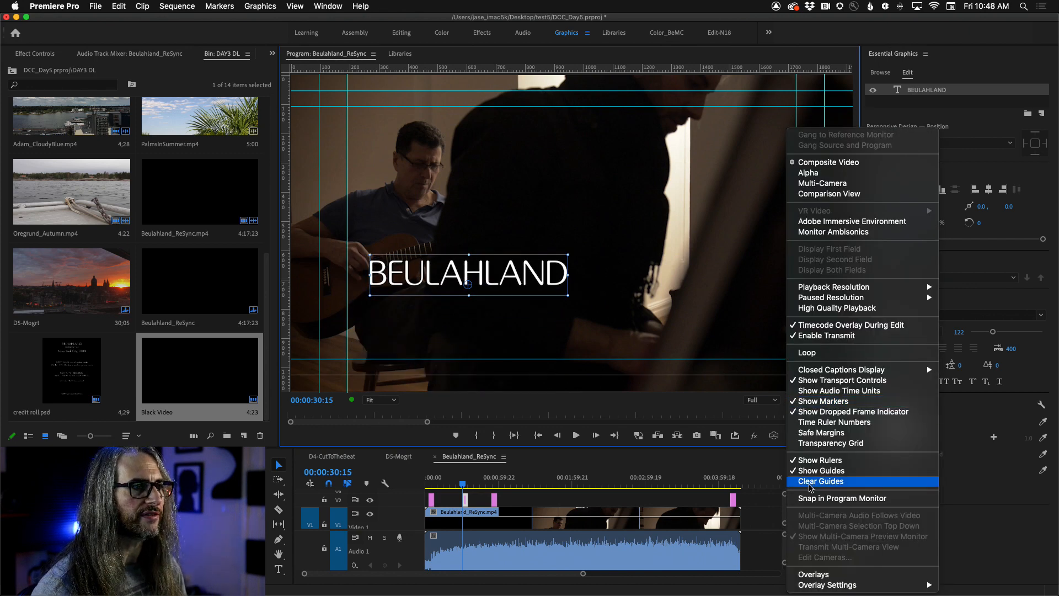
pyautogui.click(820, 499)
pyautogui.moveTo(440, 280); pyautogui.dragTo(540, 348)
pyautogui.press('space')
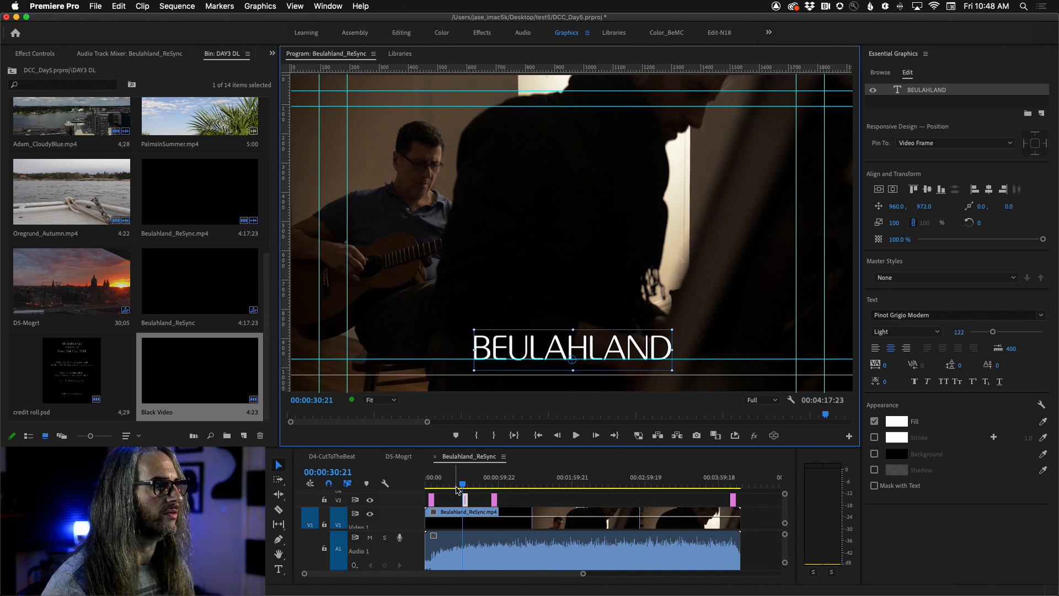
# - Select the lower-third graphic clip at 00:00:04:12 and clear all guides from the Program Monitor
pyautogui.moveTo(462, 486); pyautogui.dragTo(430, 486)
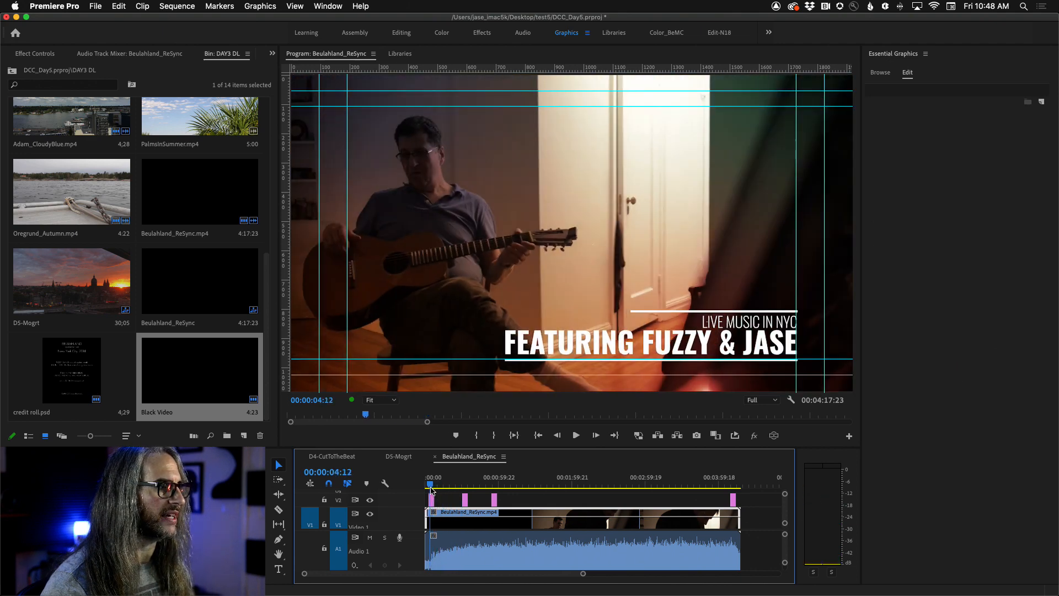
pyautogui.click(432, 500)
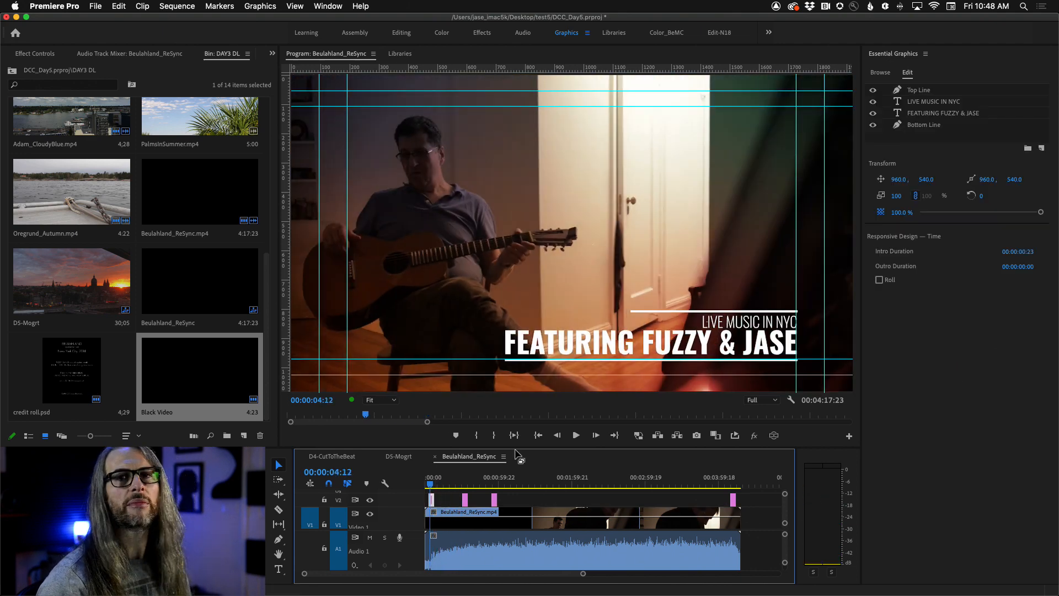
pyautogui.click(253, 6)
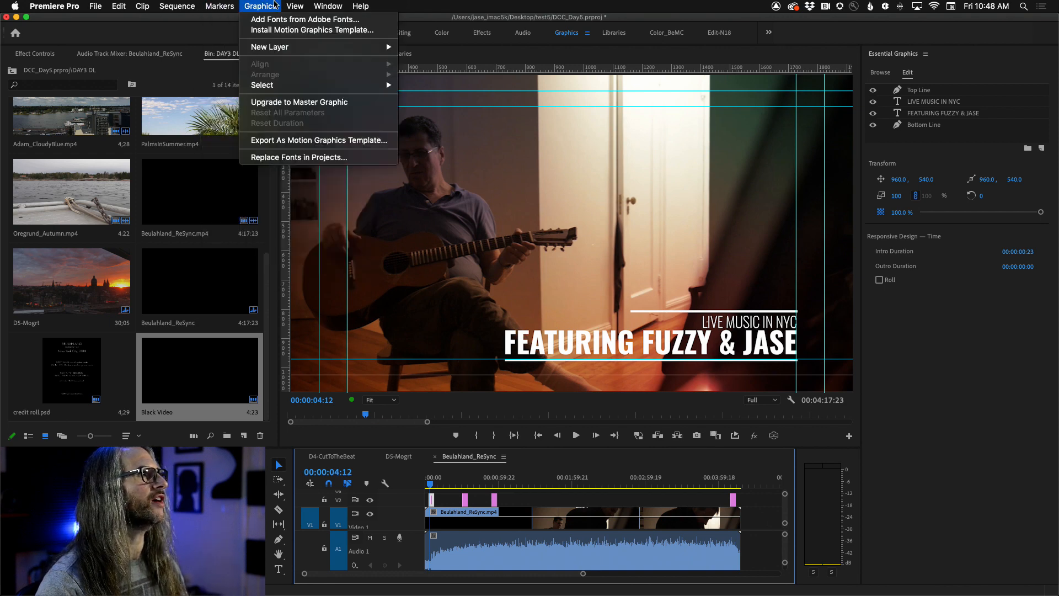
pyautogui.click(281, 4)
pyautogui.click(346, 55)
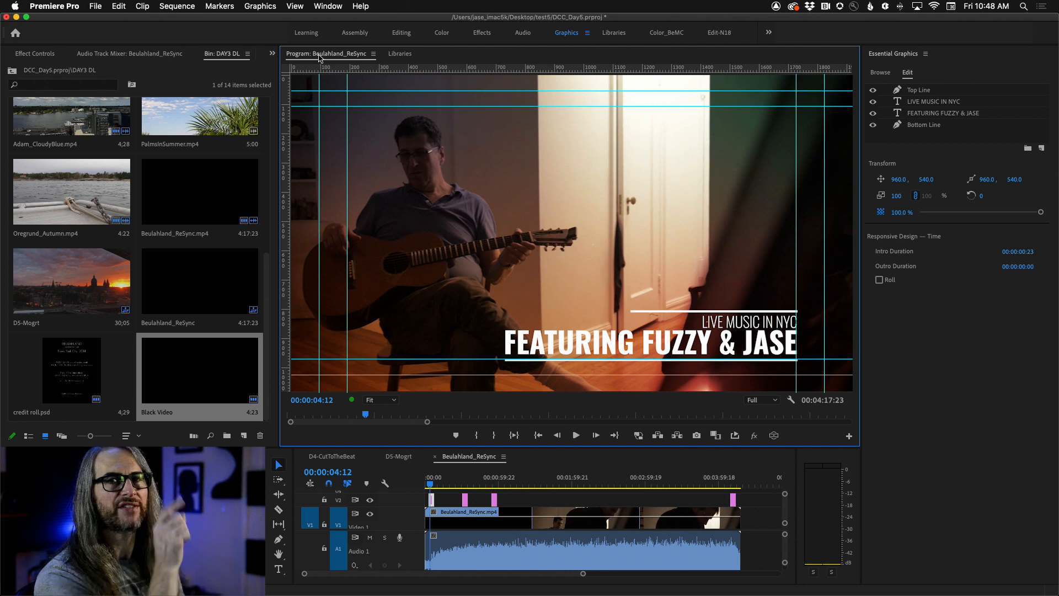
pyautogui.click(294, 6)
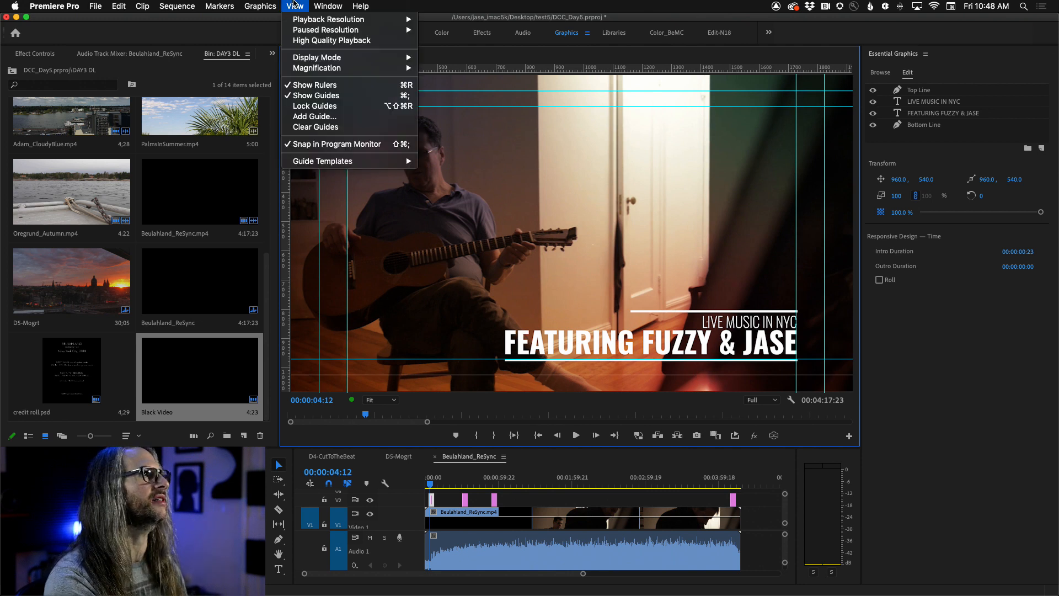
pyautogui.click(311, 127)
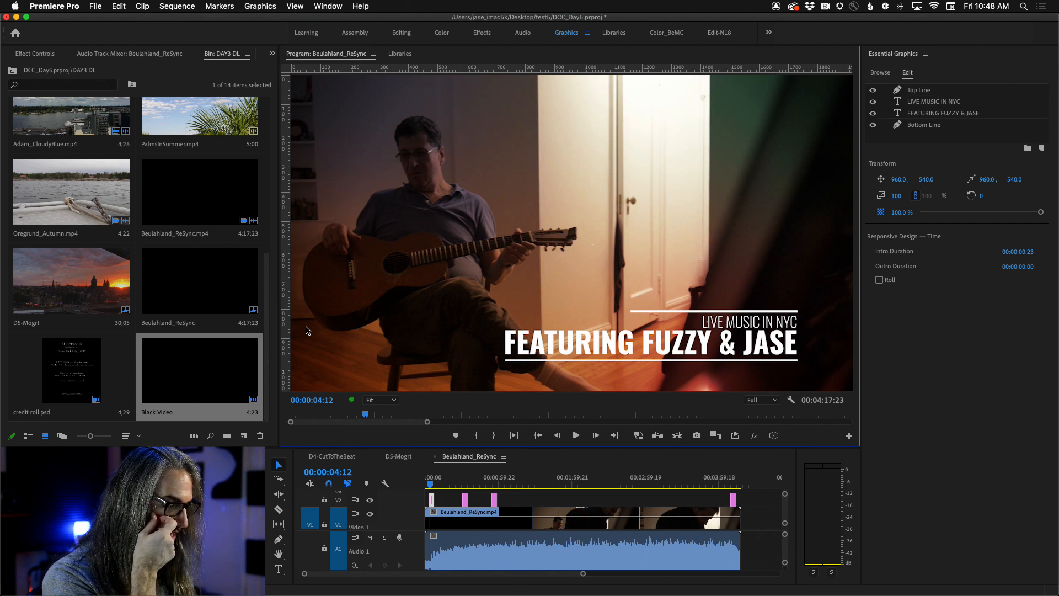
# - Try moving the Top Line, LIVE MUSIC IN NYC and FEATURING FUZZY & JASE layers together higher in the picture, and undo the move
pyautogui.click(919, 91)
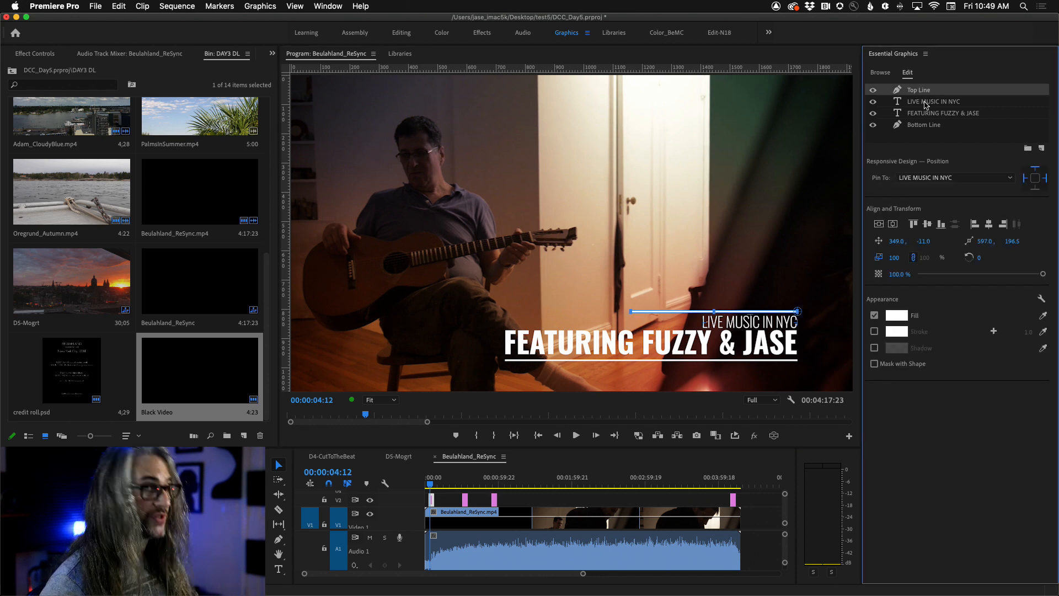
pyautogui.keyDown('shift'); pyautogui.click(925, 104); pyautogui.keyUp('shift')
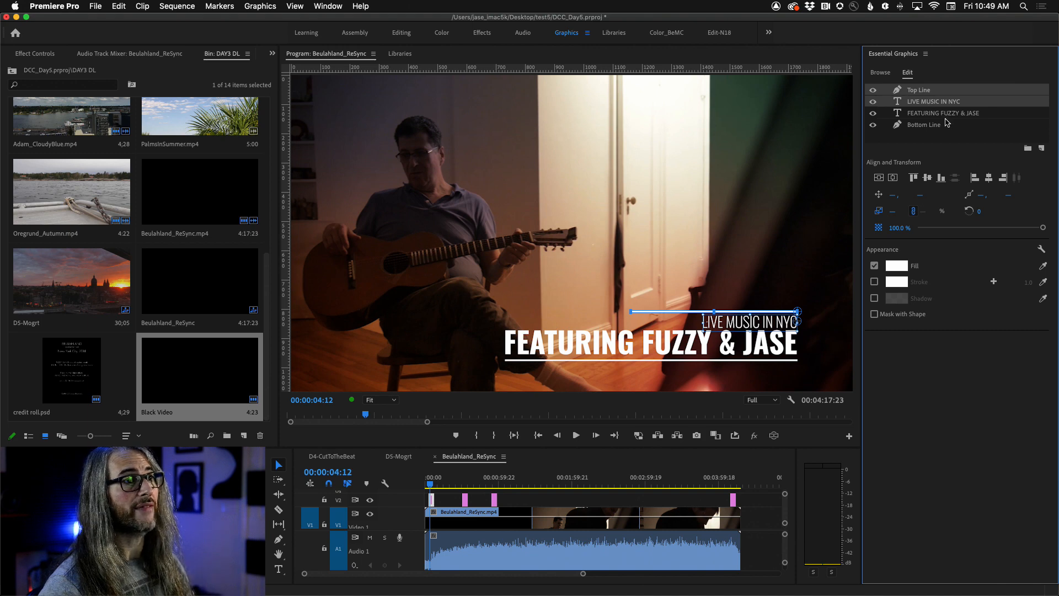
pyautogui.keyDown('shift'); pyautogui.click(942, 115); pyautogui.keyUp('shift')
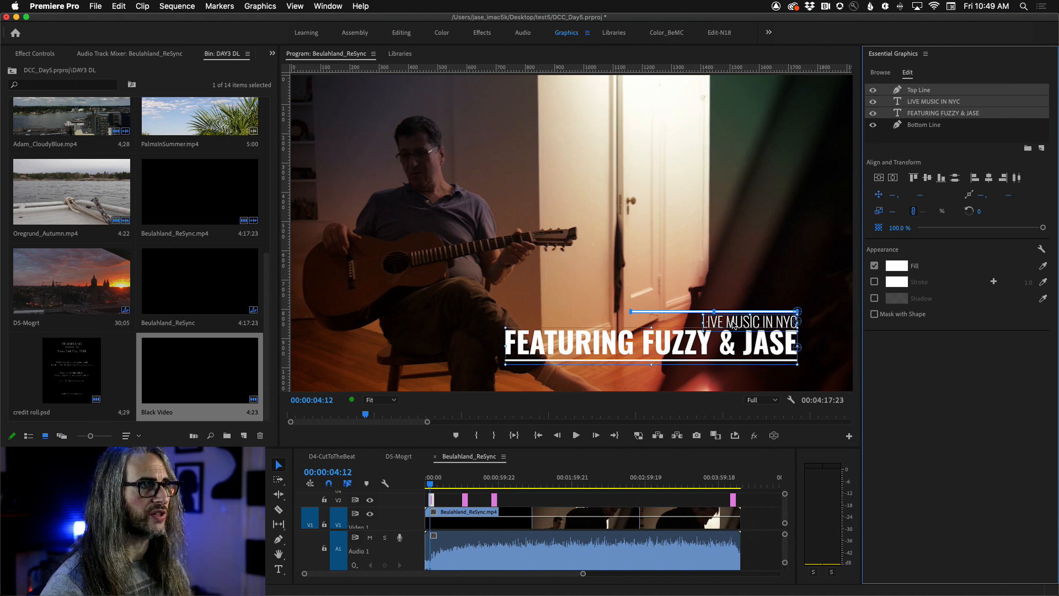
pyautogui.moveTo(732, 326); pyautogui.dragTo(617, 259)
pyautogui.moveTo(734, 238); pyautogui.dragTo(735, 241)
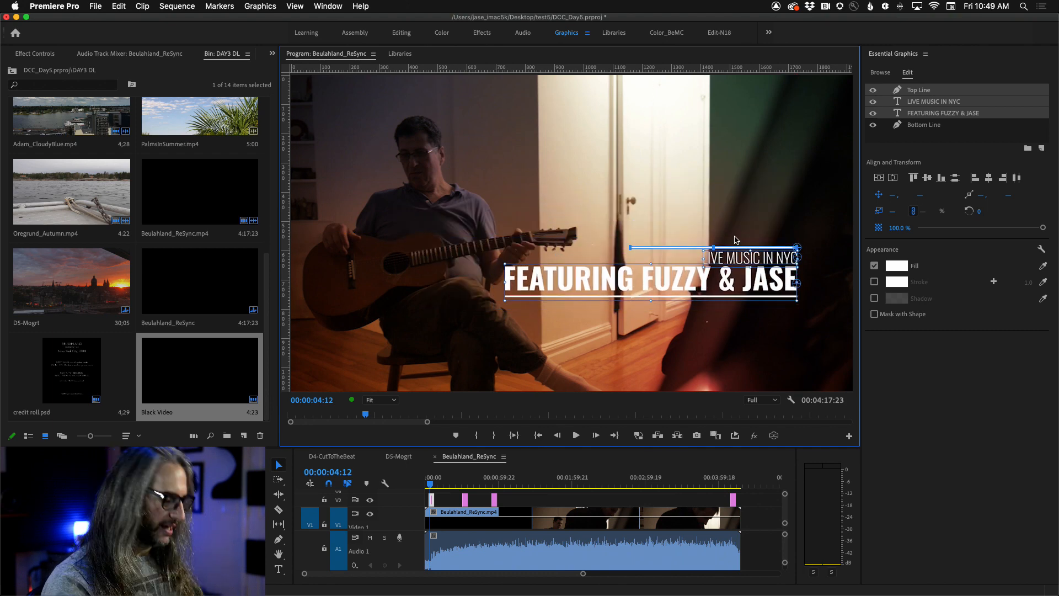
pyautogui.press('super+z')
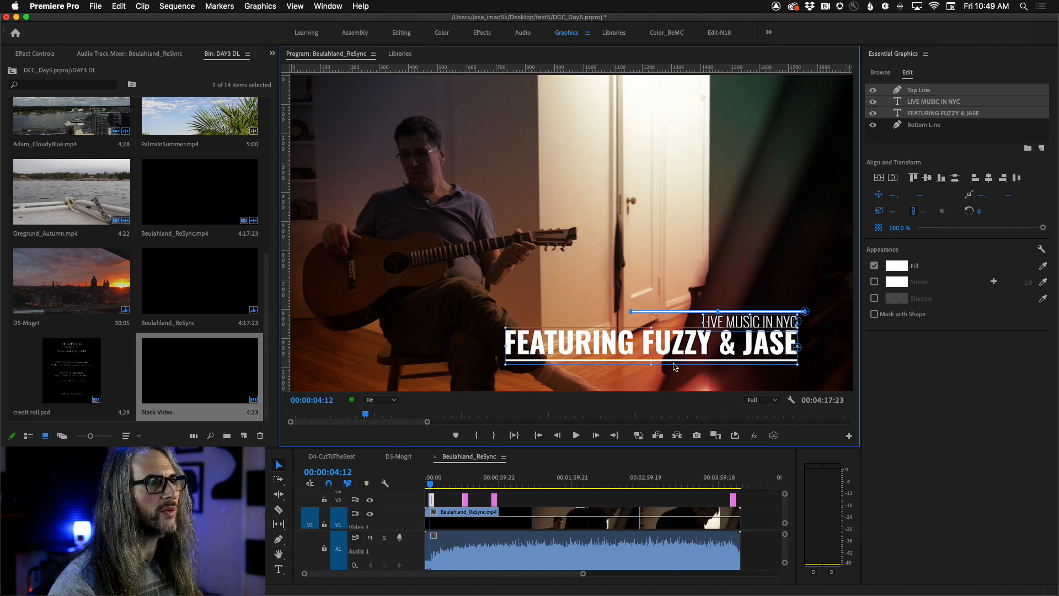
# - Scrub through the lower third's opening animation, park the playhead at 00:00:04:23 and select the graphic clip
pyautogui.click(433, 487)
pyautogui.moveTo(433, 488); pyautogui.dragTo(428, 488)
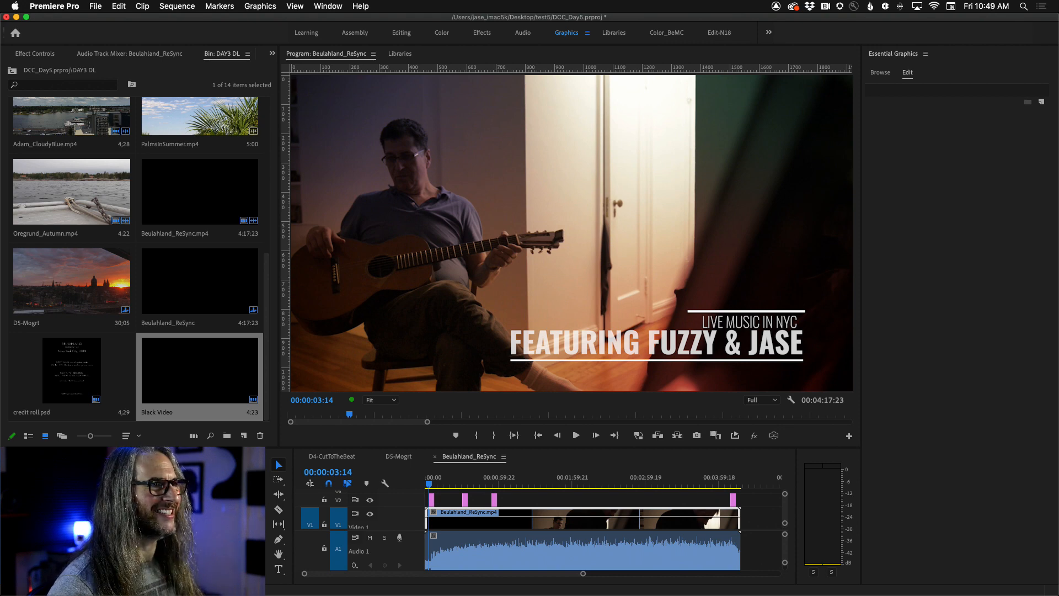
pyautogui.moveTo(428, 488); pyautogui.dragTo(430, 484)
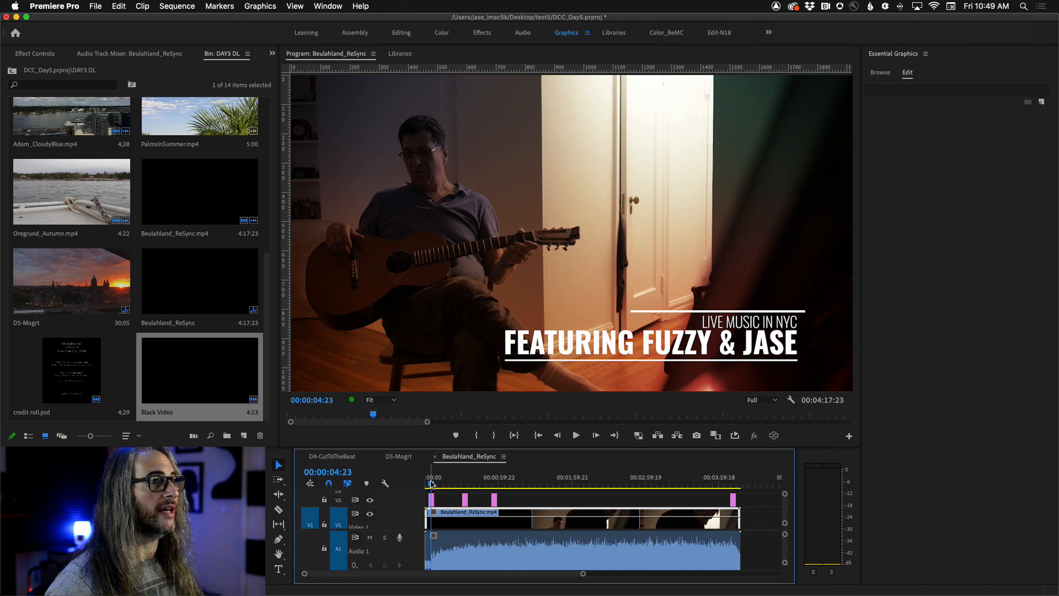
pyautogui.click(432, 501)
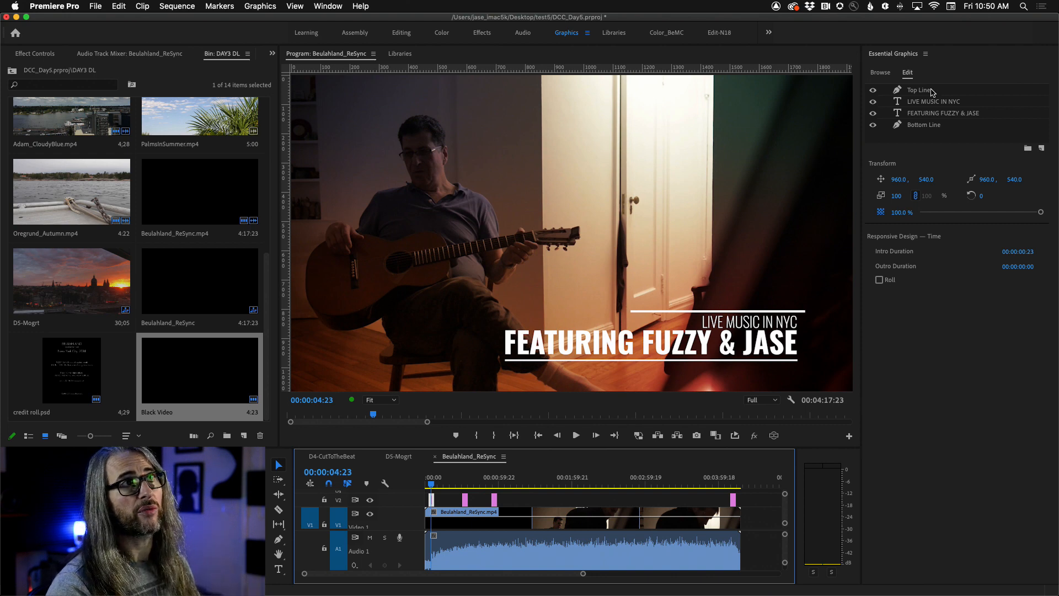
# - Search the free Adobe Stock motion graphics templates for "lower third" and view the details of Modern Lines Lower Third Right
pyautogui.click(880, 73)
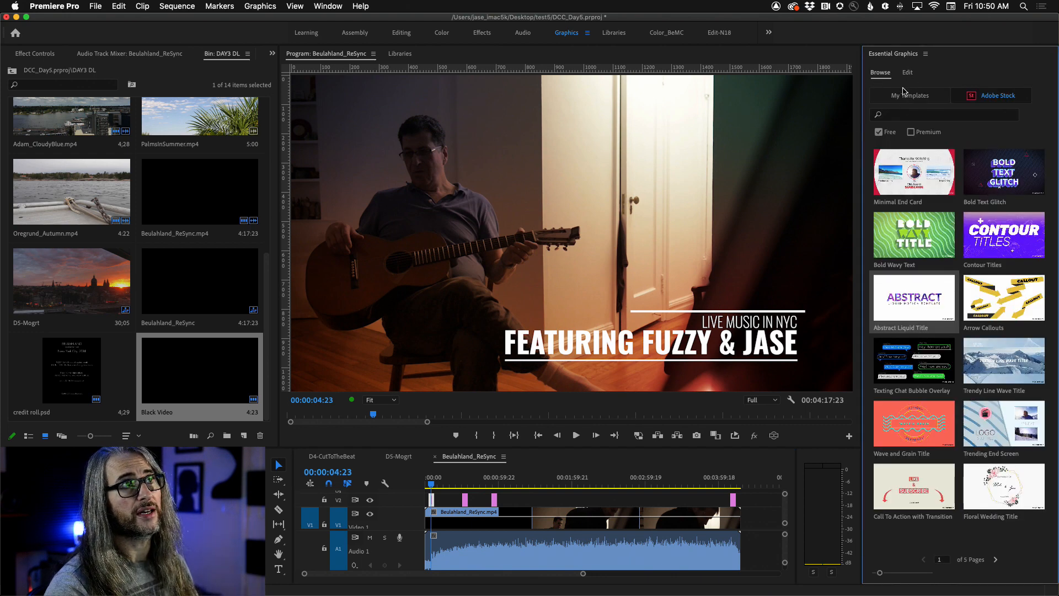
pyautogui.click(904, 116)
pyautogui.write('lower')
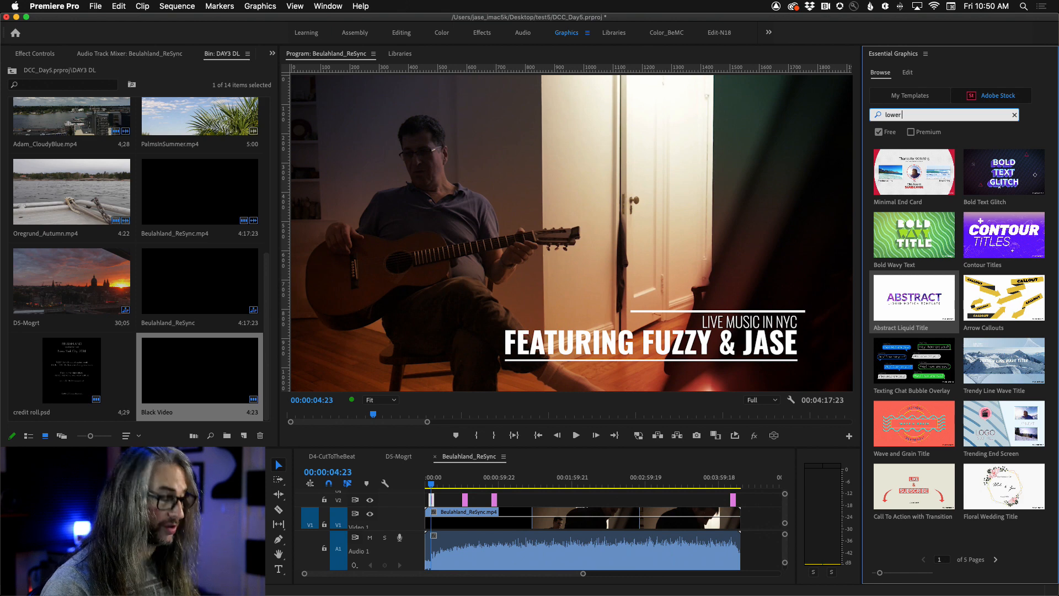
pyautogui.write(' thirds')
pyautogui.press('BackSpace')
pyautogui.press('Return')
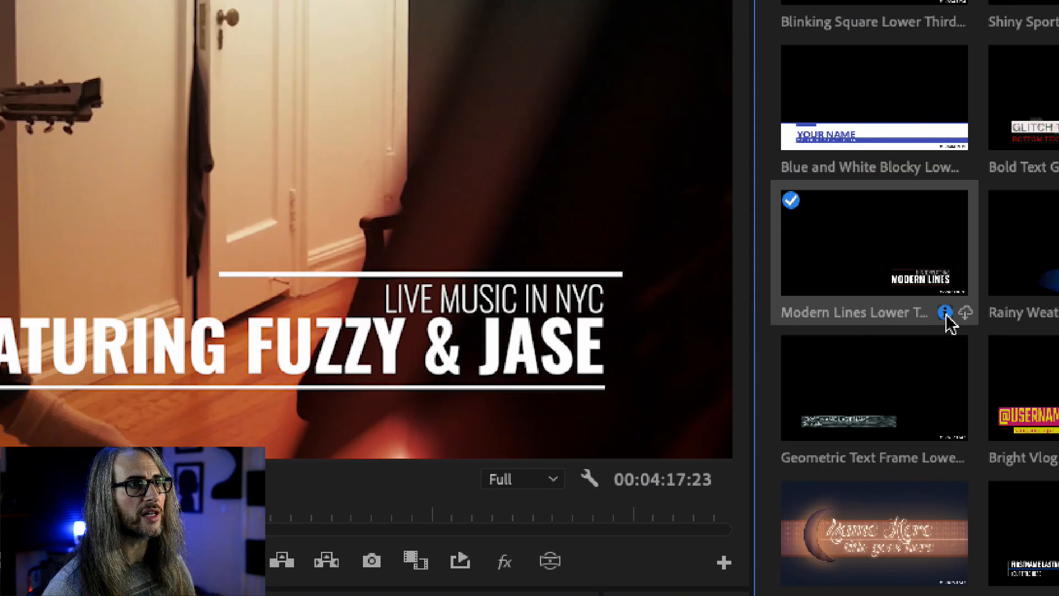
pyautogui.click(945, 313)
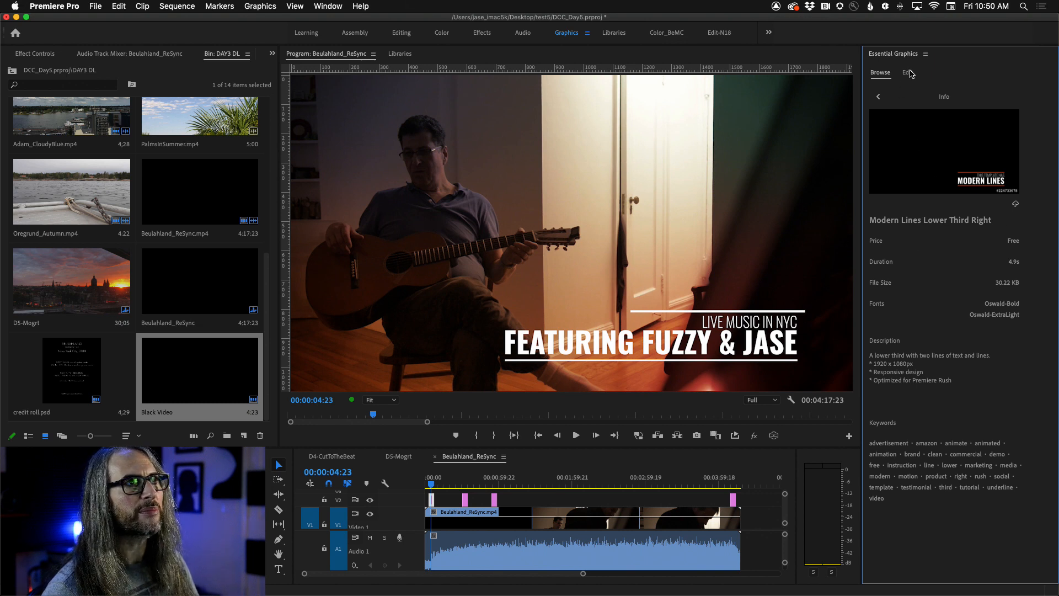
# - Give the Bottom Line of the lower third a linear gradient fill from red B54234 to white and adjust its color midpoint
pyautogui.click(909, 74)
pyautogui.click(929, 91)
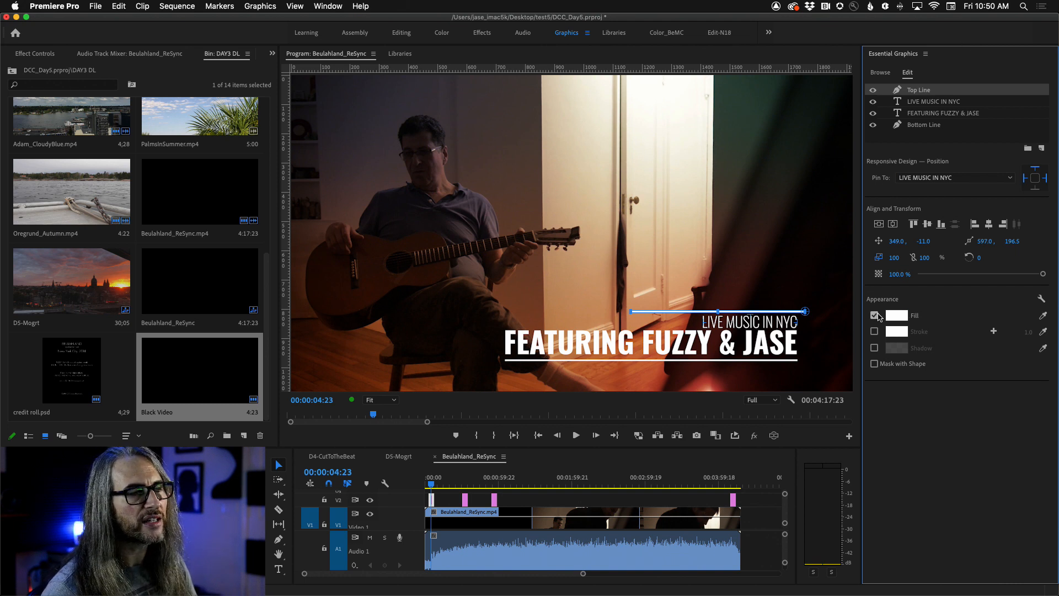
pyautogui.click(918, 125)
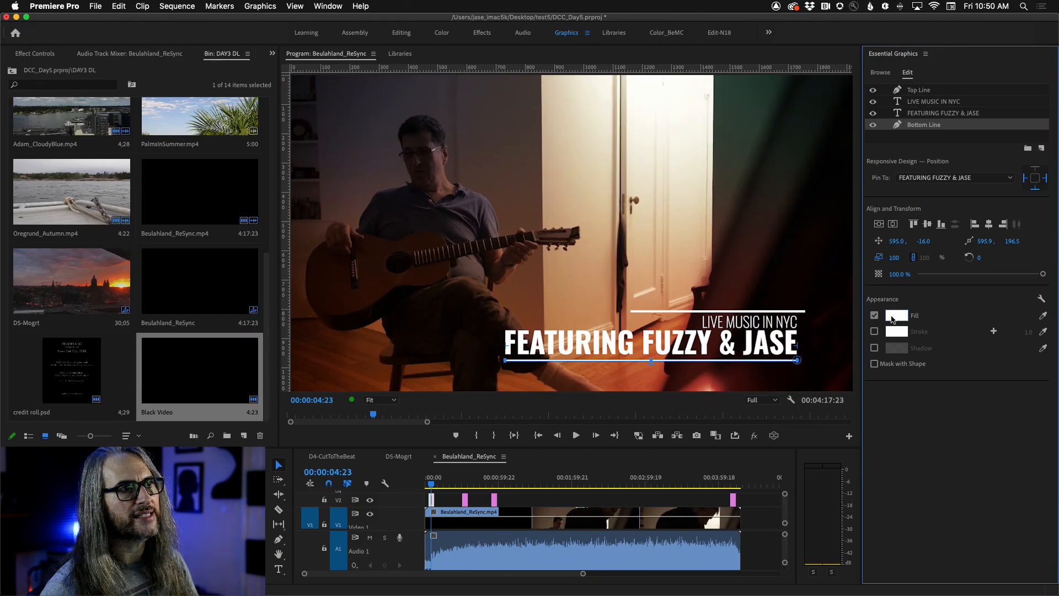
pyautogui.click(893, 319)
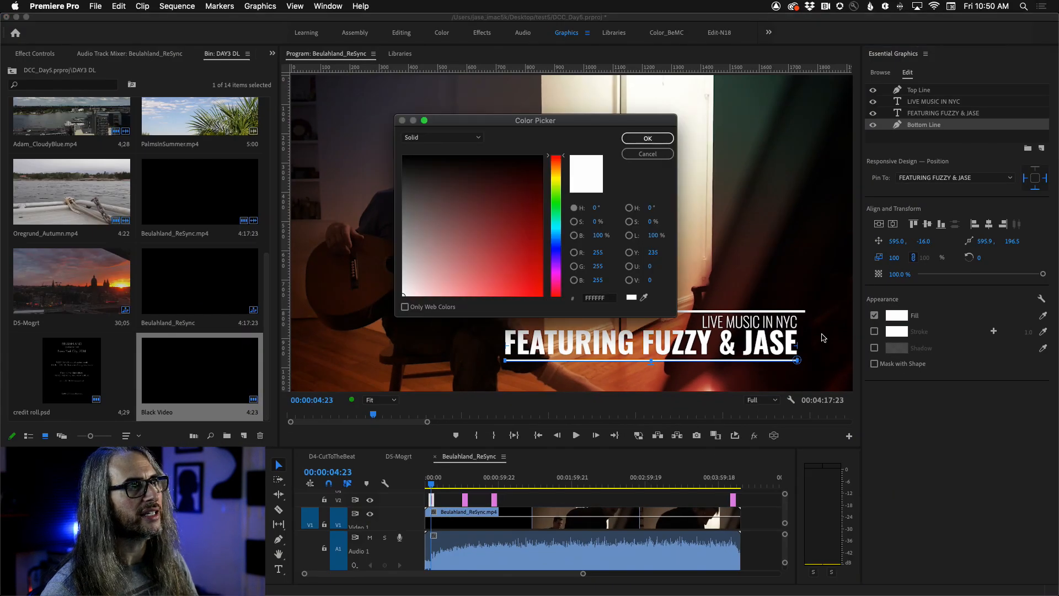
pyautogui.moveTo(518, 117); pyautogui.dragTo(625, 98)
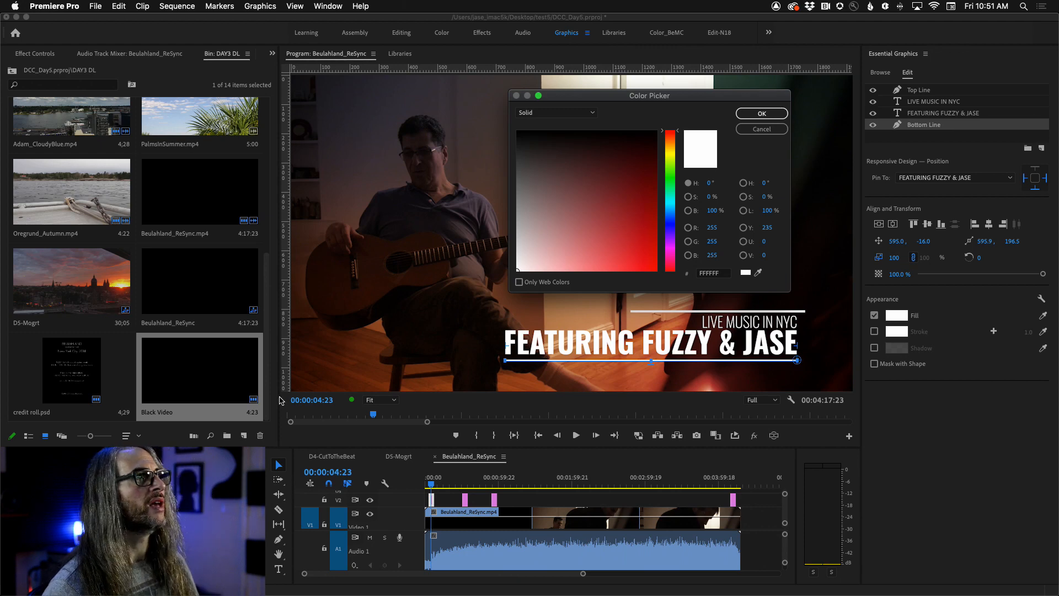
pyautogui.click(556, 114)
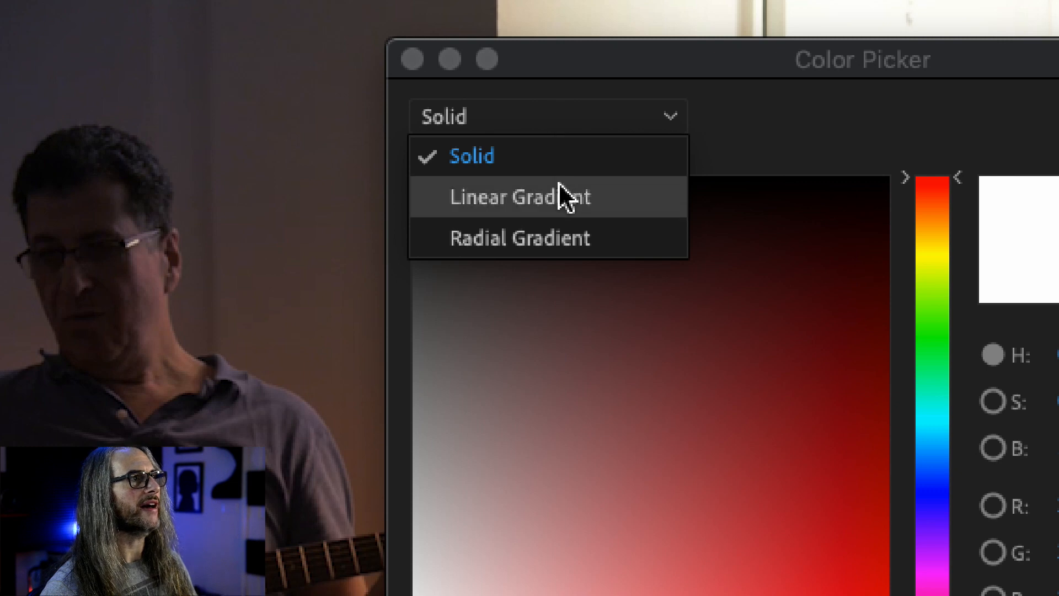
pyautogui.click(600, 193)
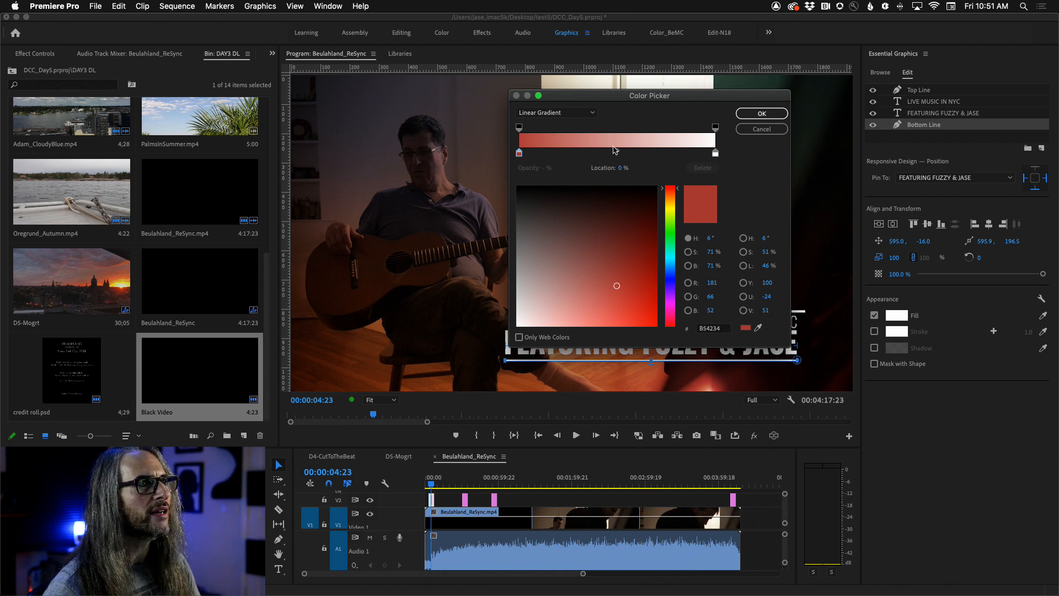
pyautogui.moveTo(616, 151)
pyautogui.mouseDown()
pyautogui.moveTo(589, 154)
pyautogui.moveTo(628, 154)
pyautogui.moveTo(614, 155)
pyautogui.mouseUp()
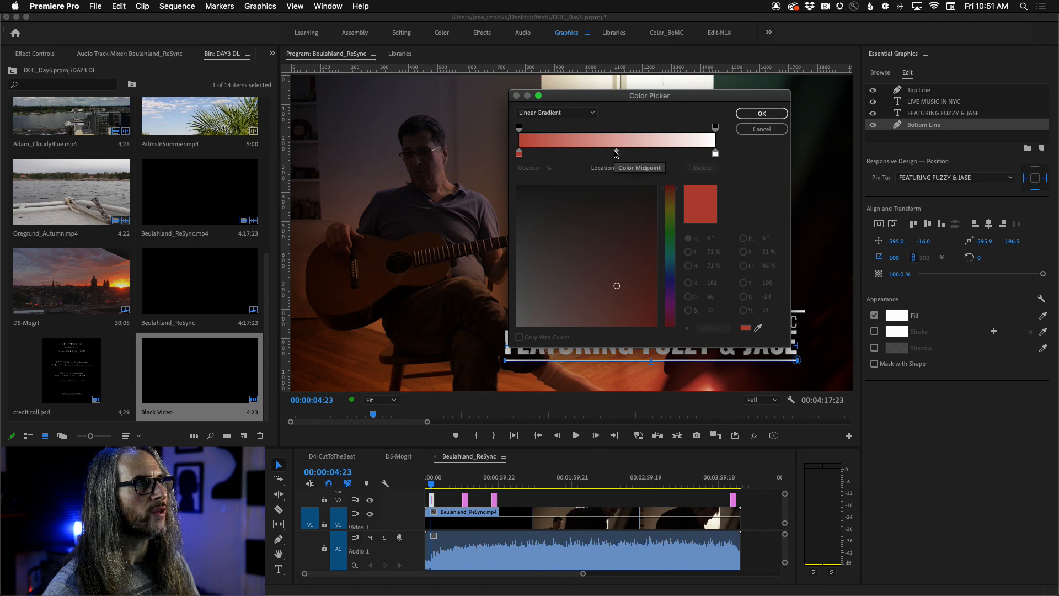
pyautogui.click(760, 115)
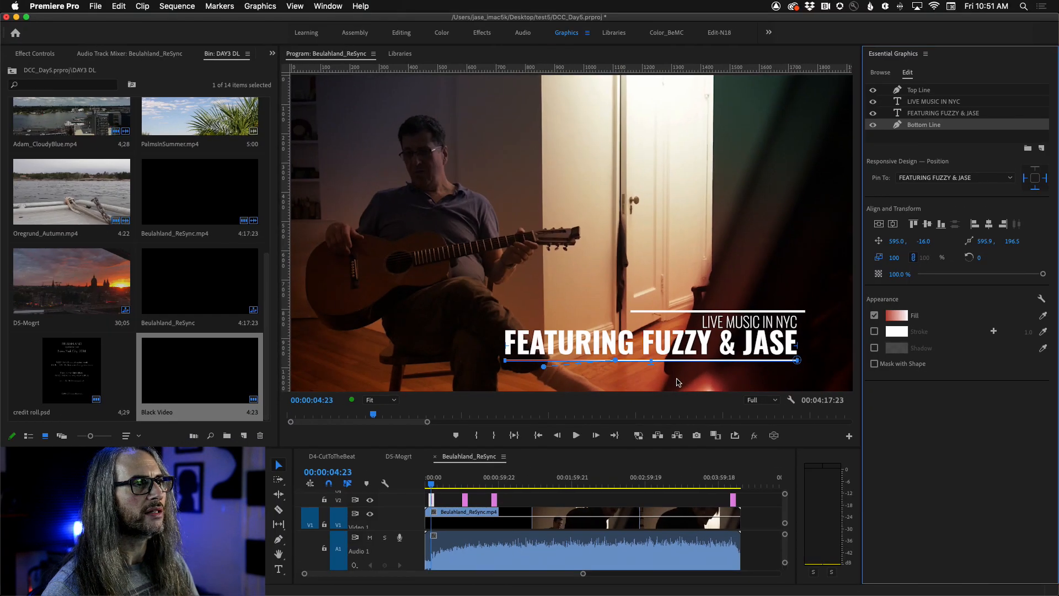
# - Give the Top Line a radial gradient fill and sample its first color stop, dark 292630, from the wall in the picture
pyautogui.click(921, 91)
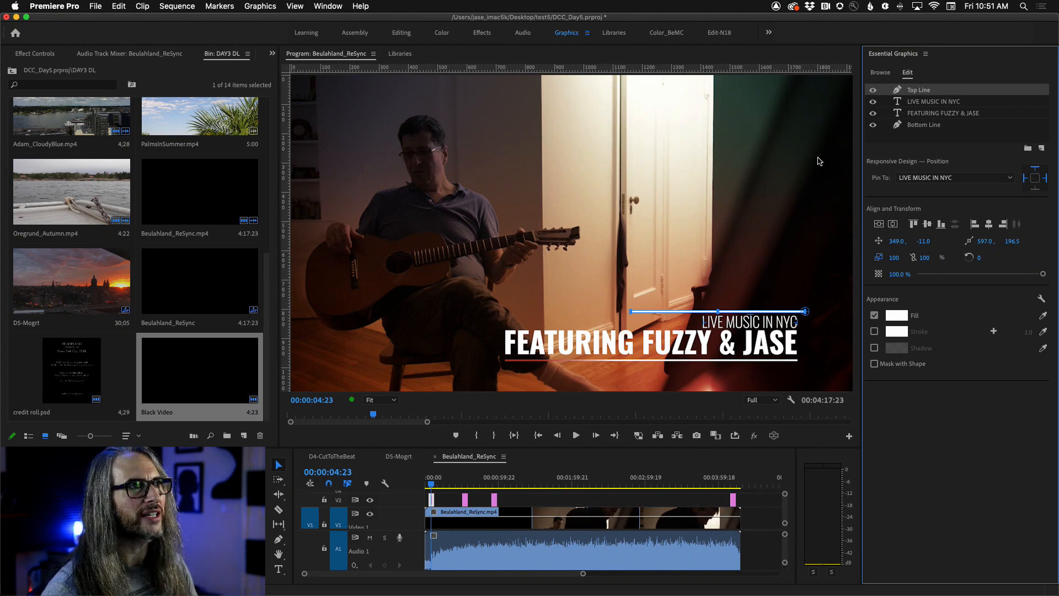
pyautogui.click(896, 317)
pyautogui.click(441, 138)
pyautogui.click(442, 174)
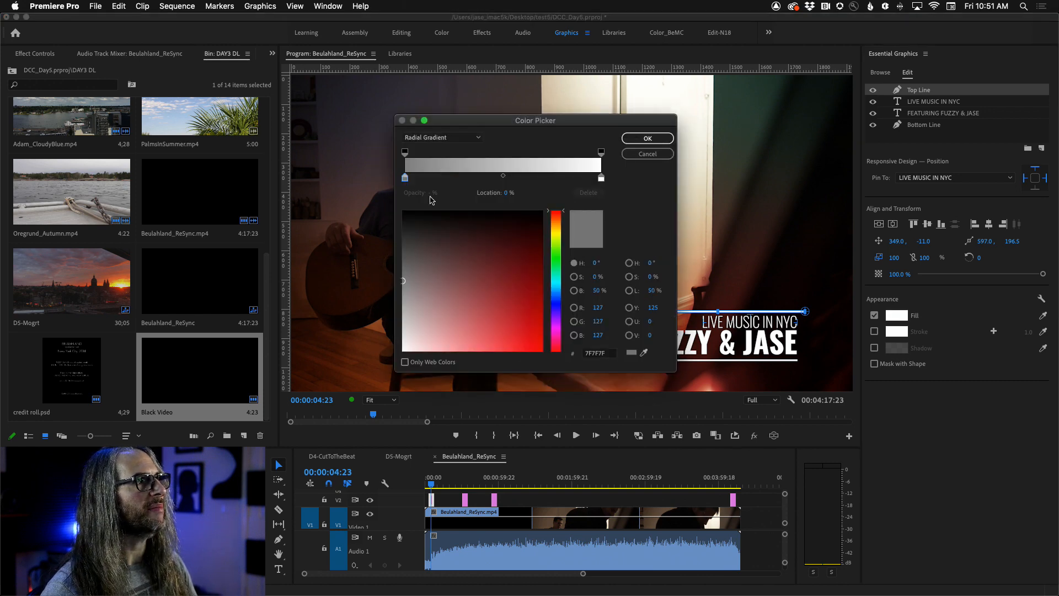
pyautogui.click(643, 353)
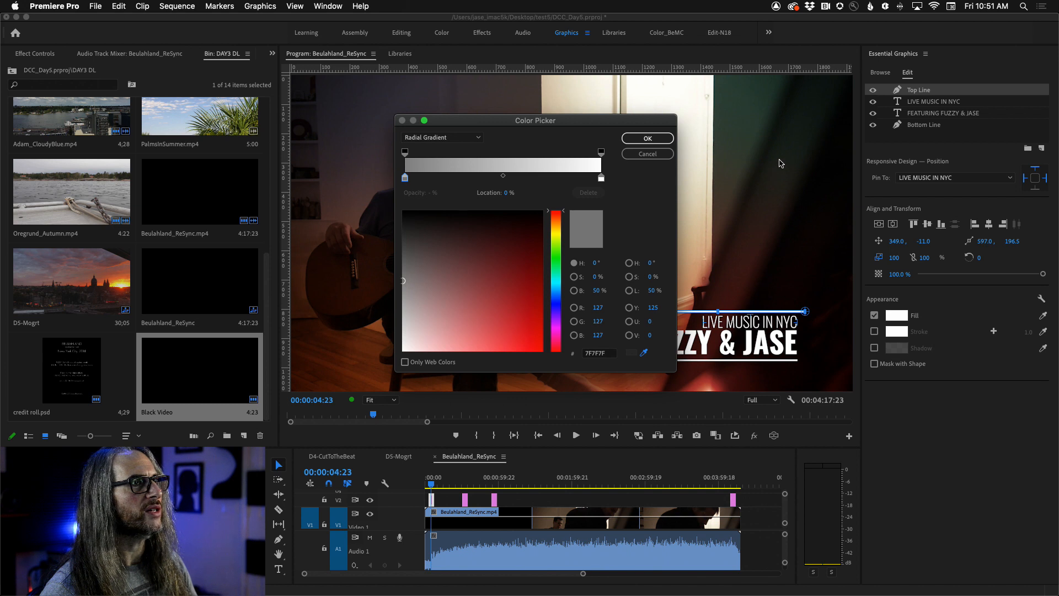
pyautogui.click(738, 135)
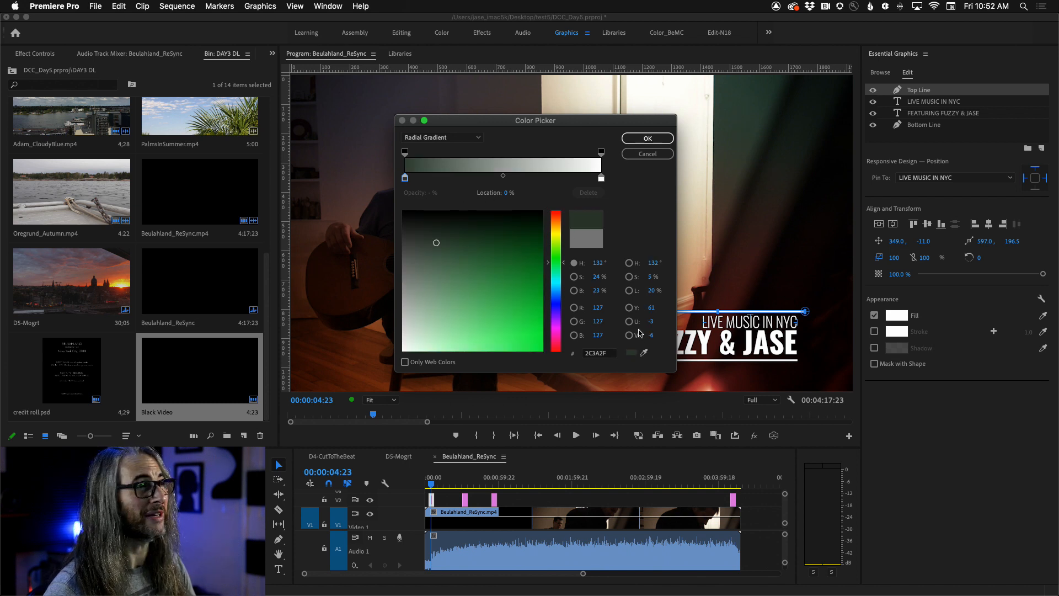
pyautogui.click(644, 352)
pyautogui.click(368, 110)
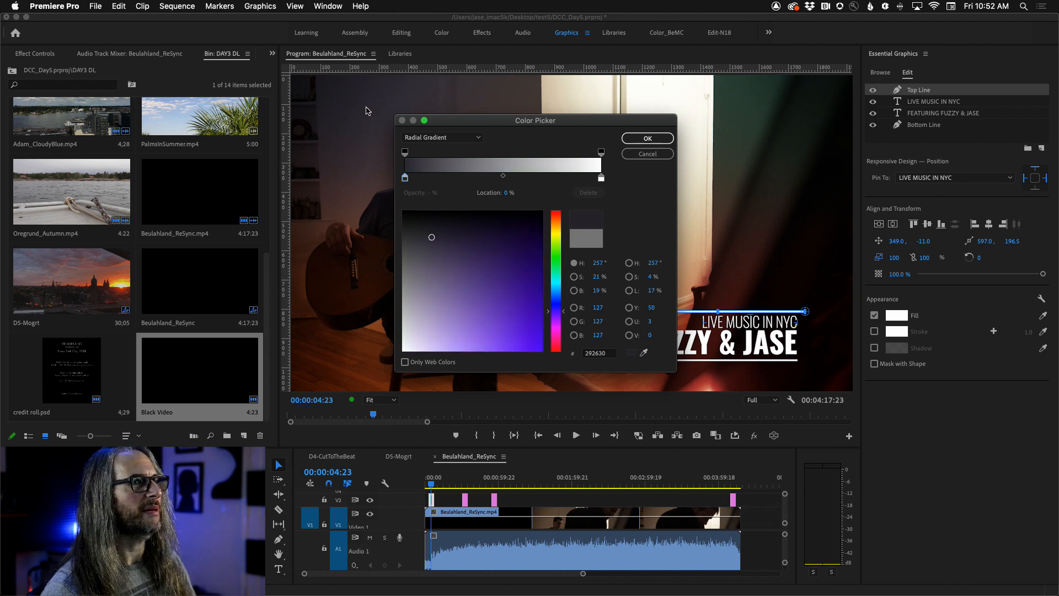
# - Shift the gradient's first stop to purple 332751, move the color midpoint to about 59%, and reposition the gradient along the Top Line
pyautogui.moveTo(549, 120); pyautogui.dragTo(400, 77)
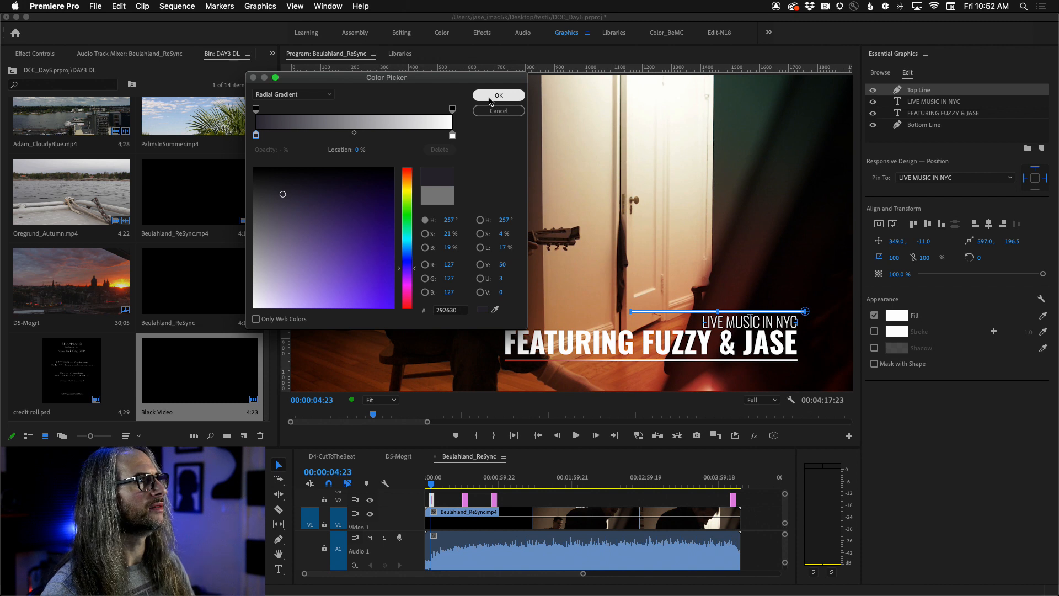
pyautogui.moveTo(285, 194); pyautogui.dragTo(327, 212)
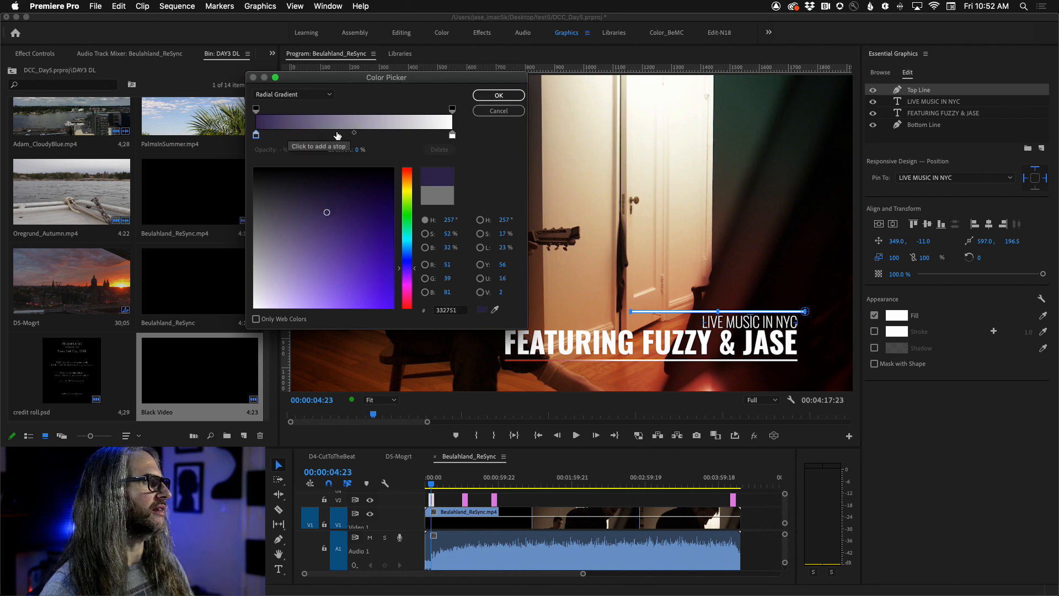
pyautogui.click(354, 134)
pyautogui.moveTo(355, 133)
pyautogui.mouseDown()
pyautogui.moveTo(335, 134)
pyautogui.moveTo(372, 133)
pyautogui.mouseUp()
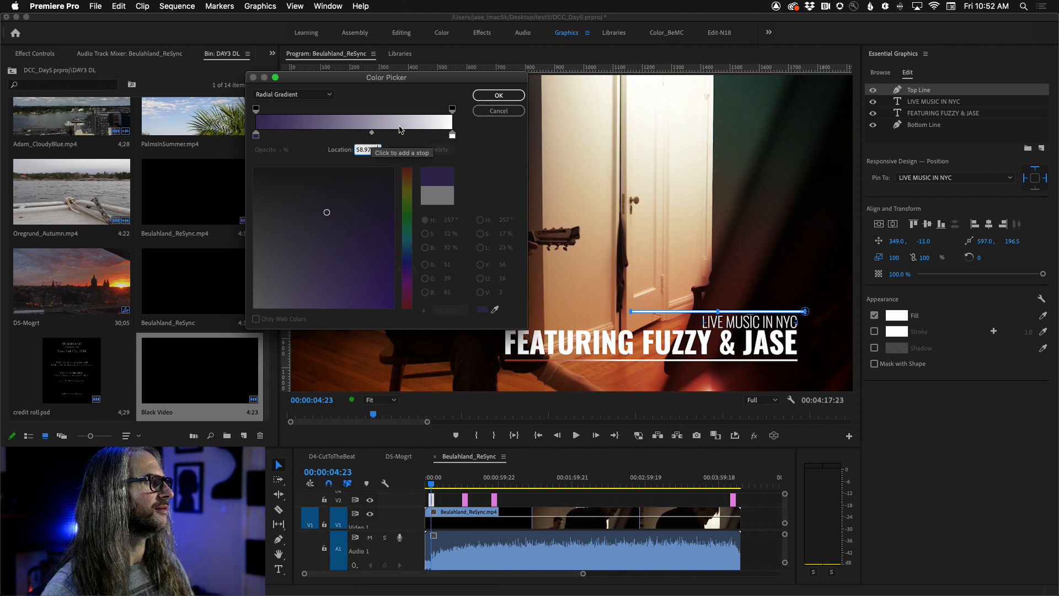
pyautogui.click(484, 96)
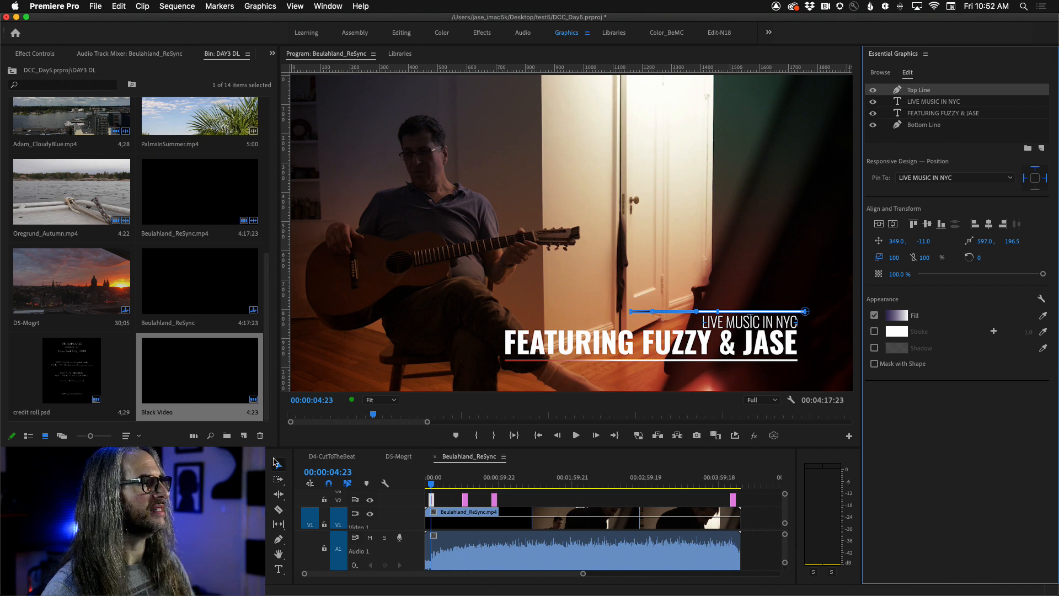
pyautogui.moveTo(696, 312); pyautogui.dragTo(719, 310)
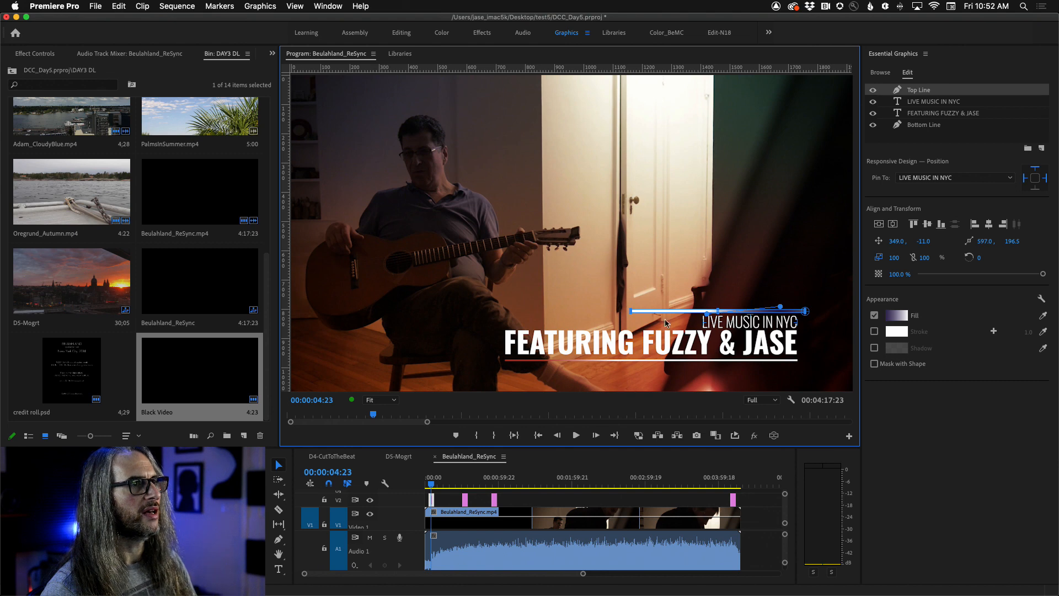
# - Play the lower third's opening animation from 00:00:01:19 to check the gradient lines, stopping at 00:00:04:14
pyautogui.click(431, 485)
pyautogui.moveTo(432, 485); pyautogui.dragTo(427, 485)
pyautogui.click(442, 500)
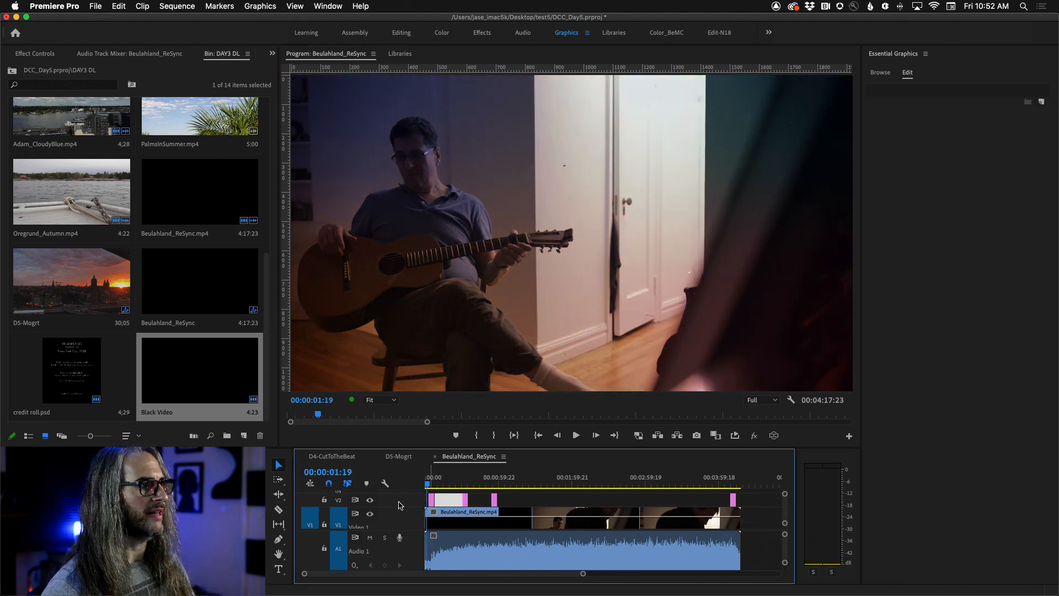
pyautogui.press('space')
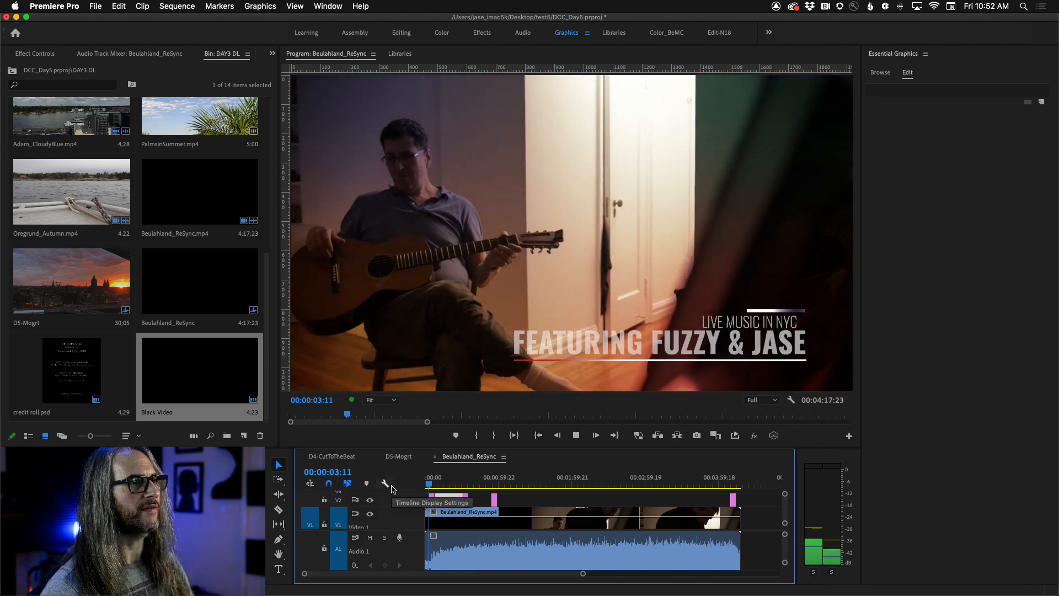
pyautogui.press('space')
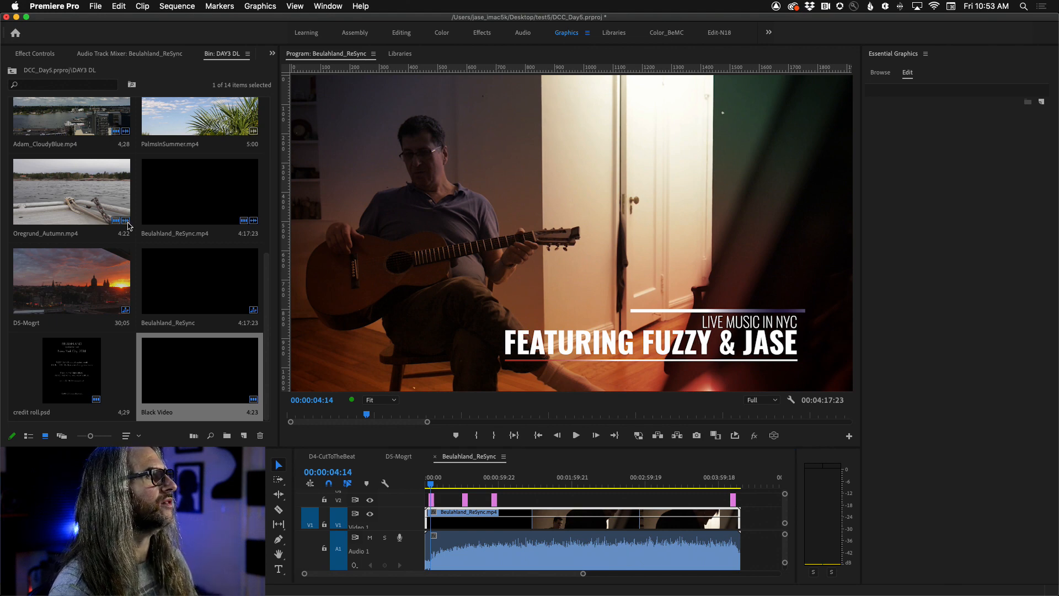
# - Search the effects for "warp"
pyautogui.hotkey('shift', '7')
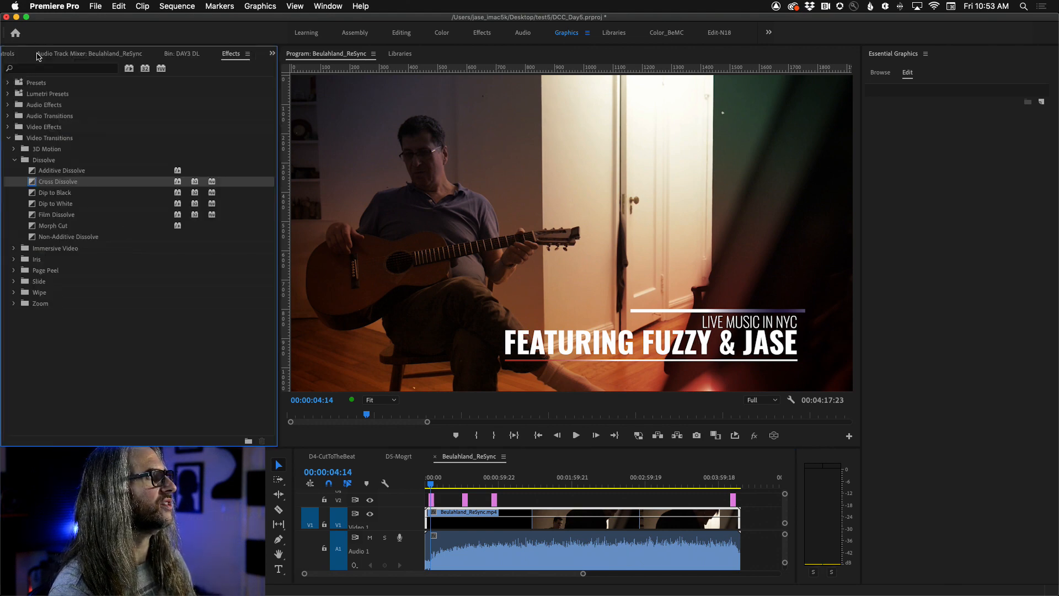
pyautogui.click(45, 69)
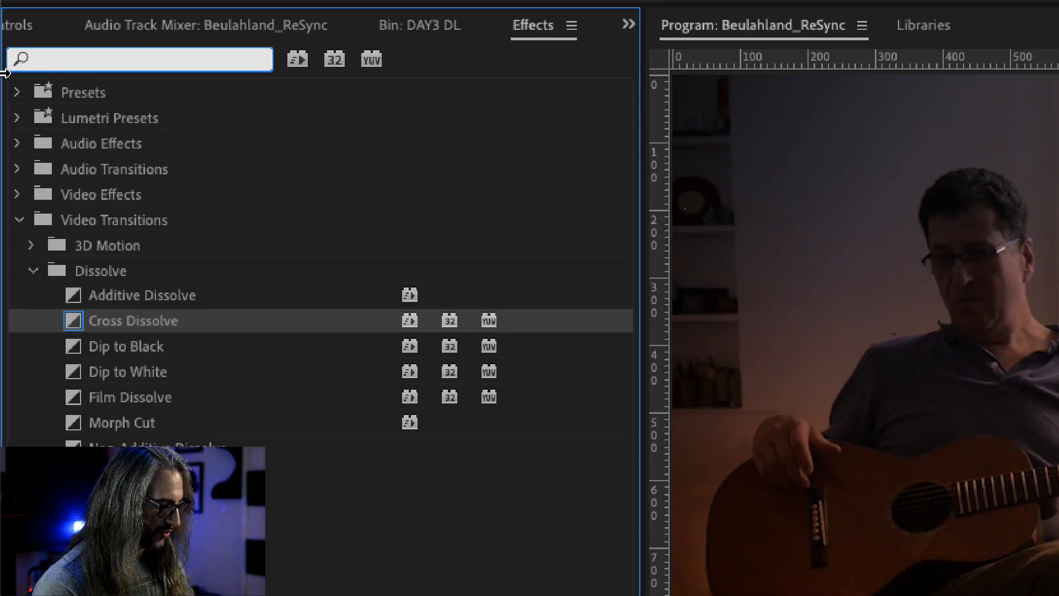
pyautogui.write('warp')
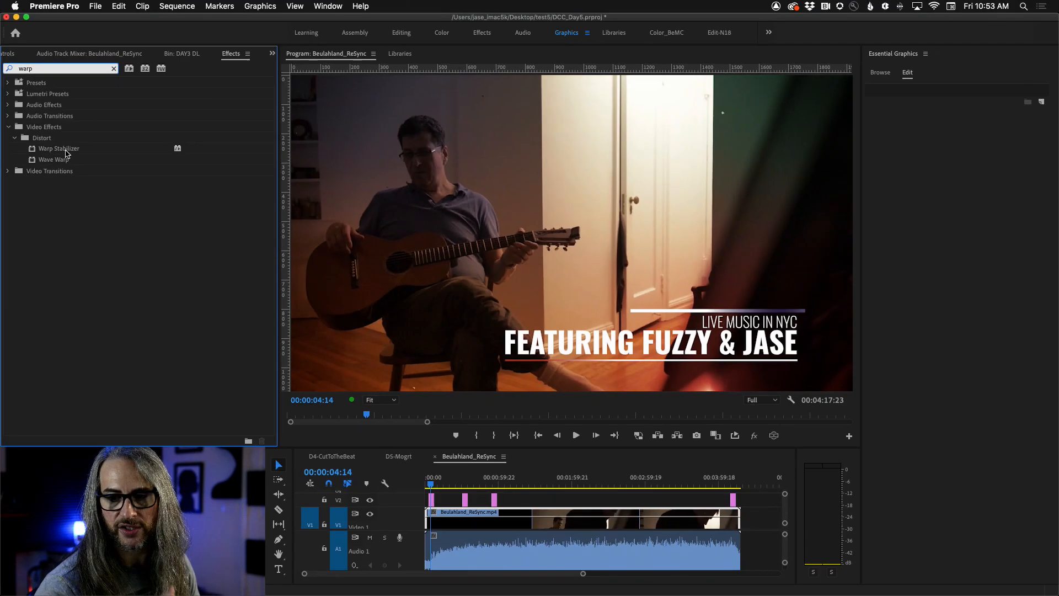
# - View the audio track mixer and bring up the Lumetri Scopes
pyautogui.click(40, 55)
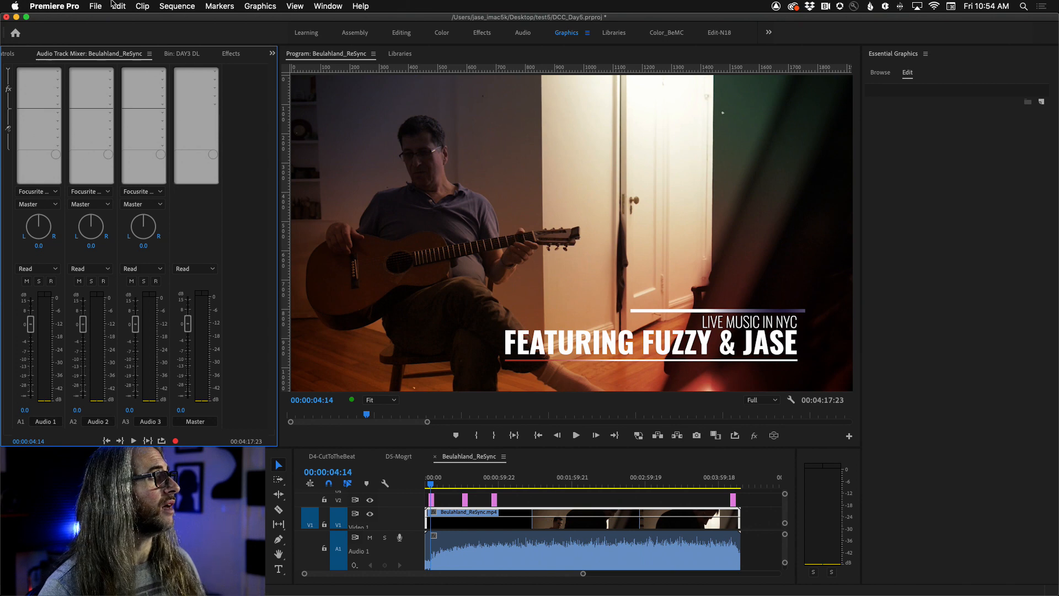
pyautogui.click(271, 53)
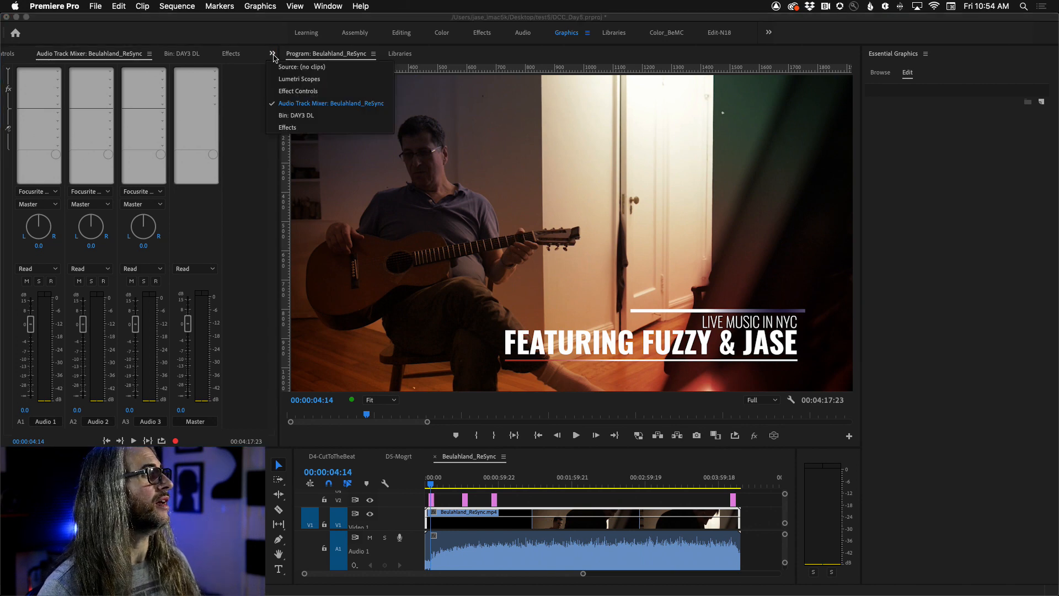
pyautogui.click(287, 79)
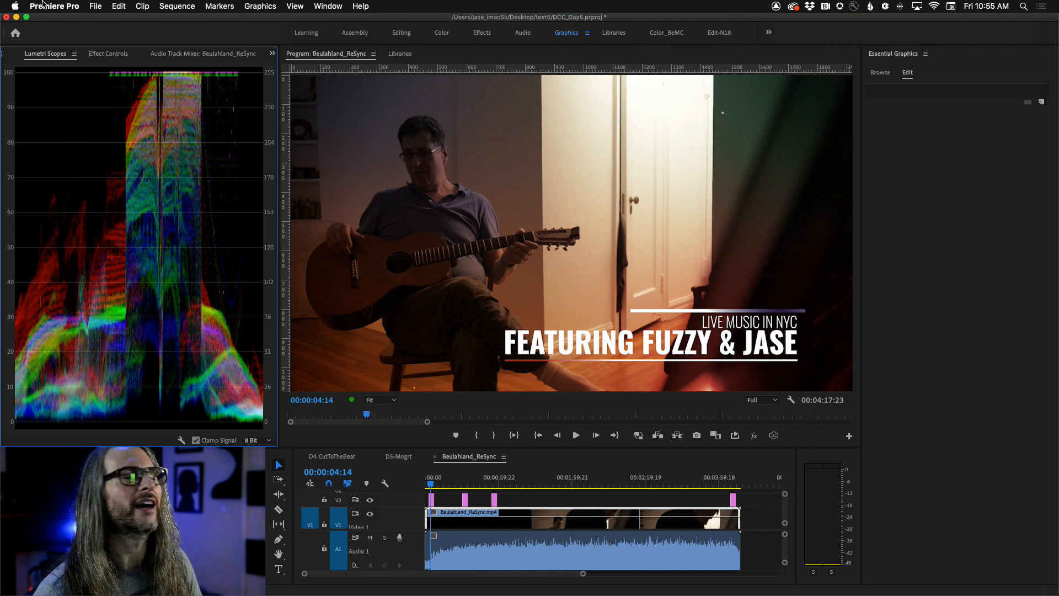
# - Check the computer's macOS version and hardware specifications, and close the system information
pyautogui.click(14, 4)
pyautogui.click(18, 20)
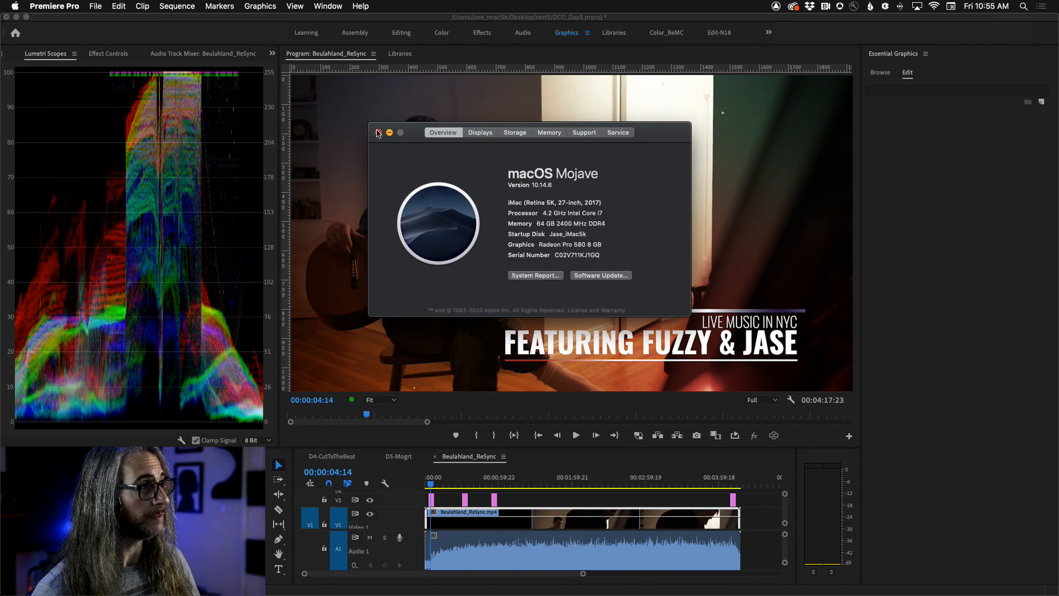
pyautogui.click(378, 132)
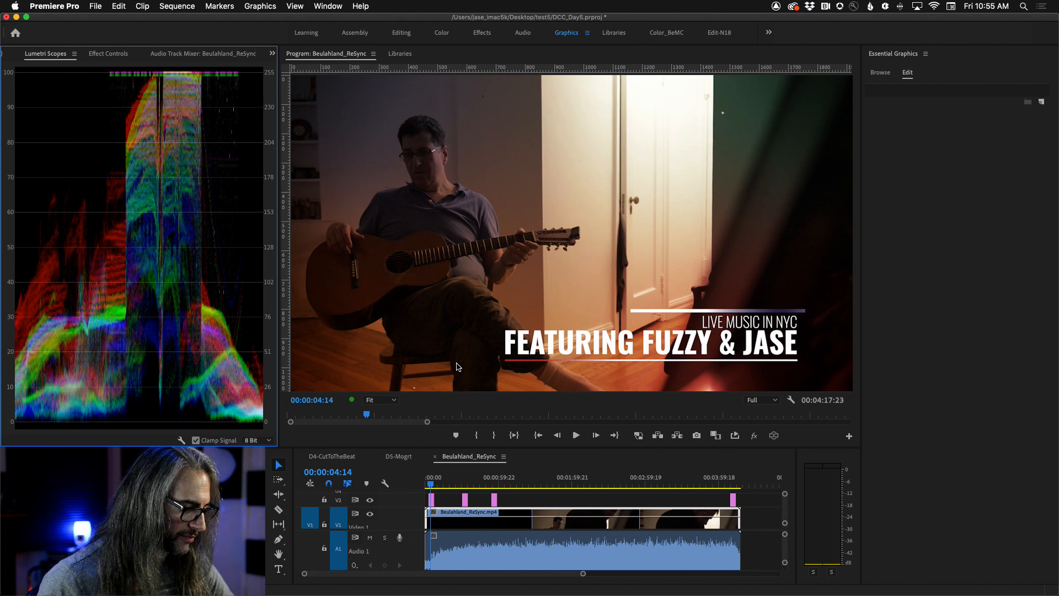
# - Place the playhead at 00:00:04:12 and demonstrate zooming the timeline between the whole sequence and close detail around the playhead
pyautogui.click(431, 484)
pyautogui.press('\\')
pyautogui.press('\\')
pyautogui.press('\\')
pyautogui.press('\\')
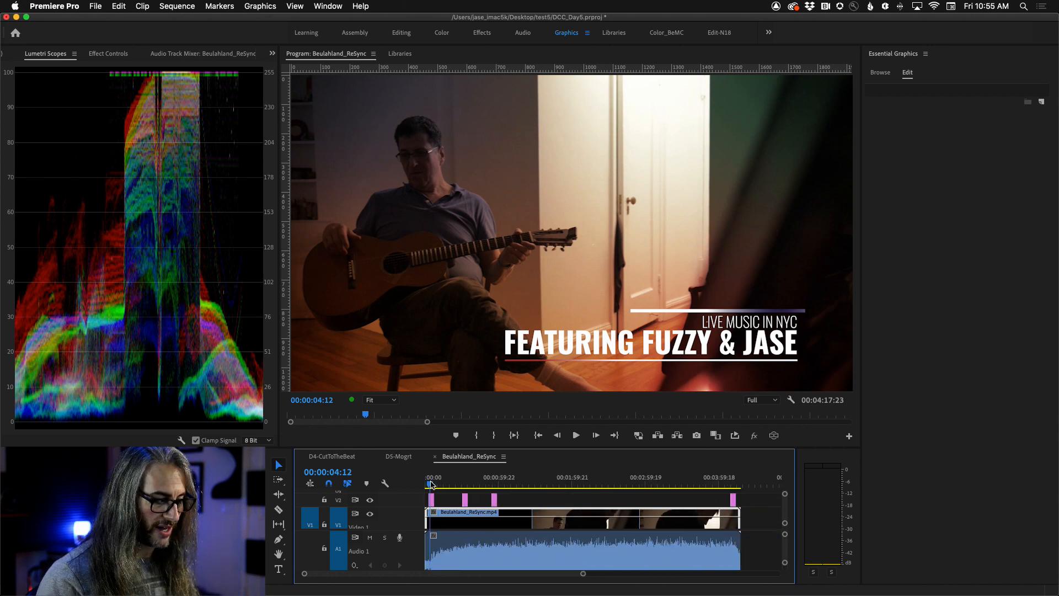
pyautogui.press('=')
pyautogui.press('=')
pyautogui.press('=')
pyautogui.press('=')
pyautogui.press('=')
pyautogui.press('=')
pyautogui.press('=')
pyautogui.press('=')
pyautogui.press('=')
pyautogui.press('-')
pyautogui.press('-')
pyautogui.press('-')
pyautogui.press('-')
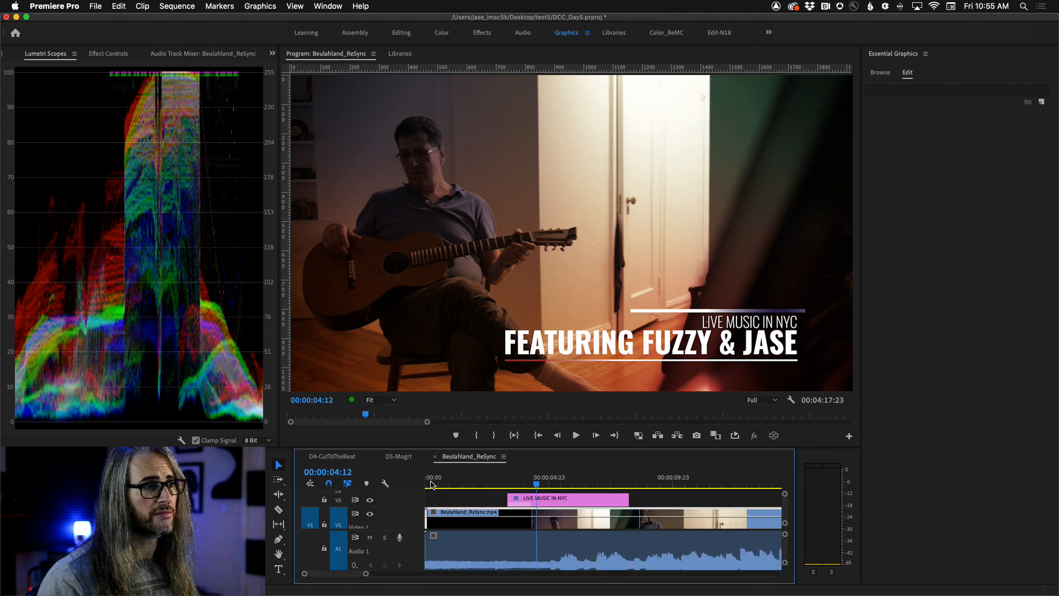
pyautogui.press('-')
pyautogui.press('-')
pyautogui.press('-')
pyautogui.press('-')
pyautogui.press('-')
pyautogui.press('=')
pyautogui.press('=')
pyautogui.press('=')
pyautogui.press('-')
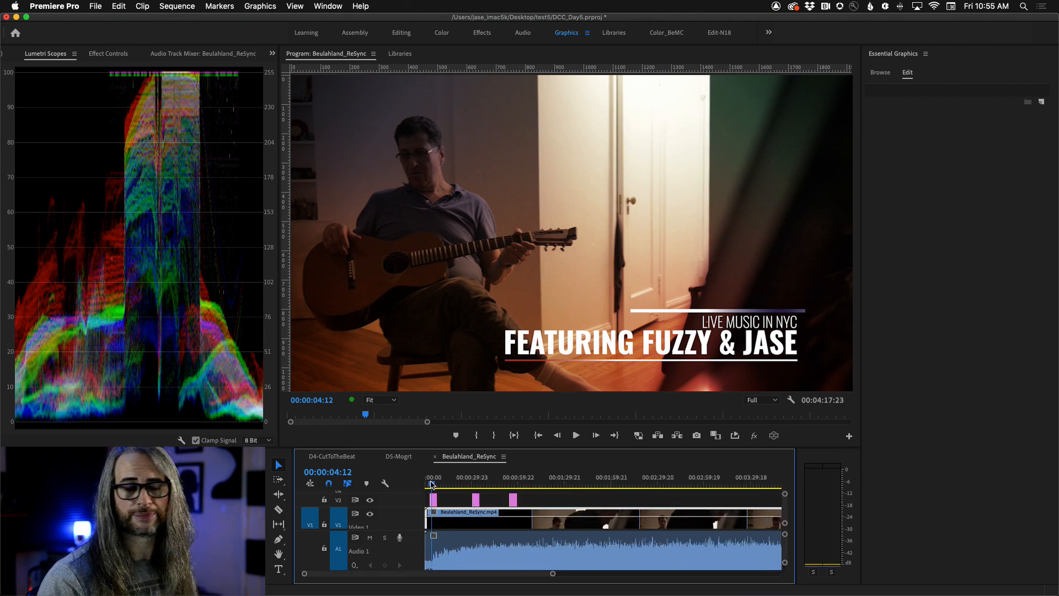
pyautogui.press('-')
pyautogui.press('-')
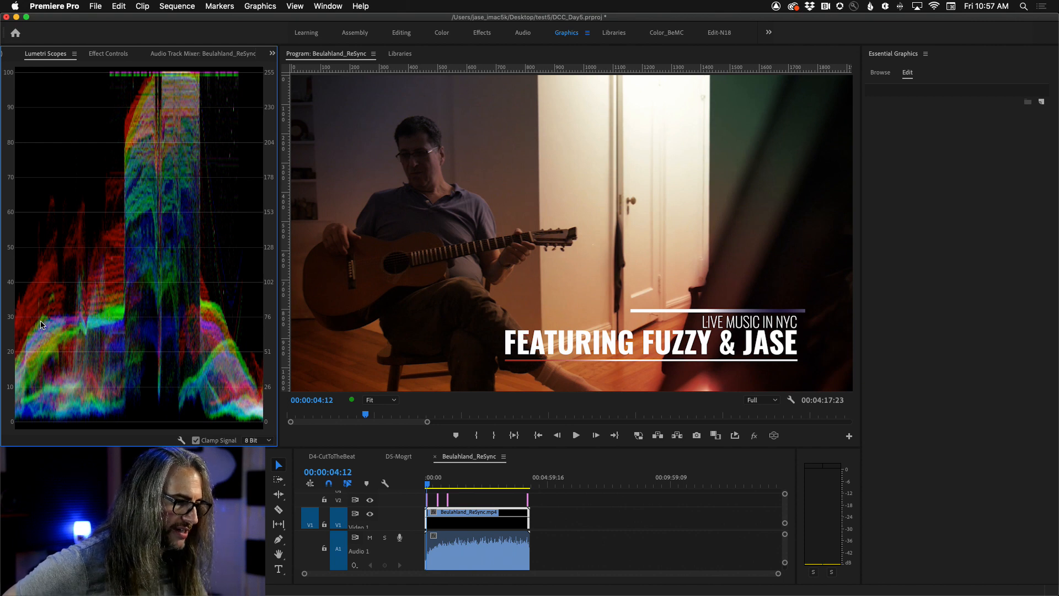
# - Inspect the fill color options of the LIVE MUSIC IN NYC text layer in the first graphic clip, and dismiss them unchanged
pyautogui.press('=')
pyautogui.press('=')
pyautogui.press('=')
pyautogui.press('=')
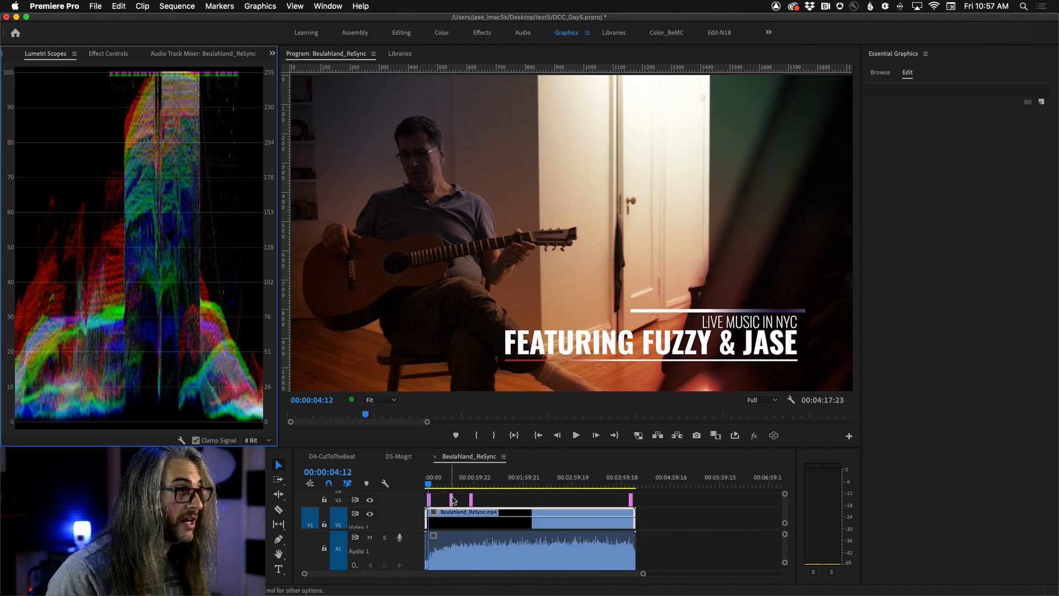
pyautogui.click(461, 503)
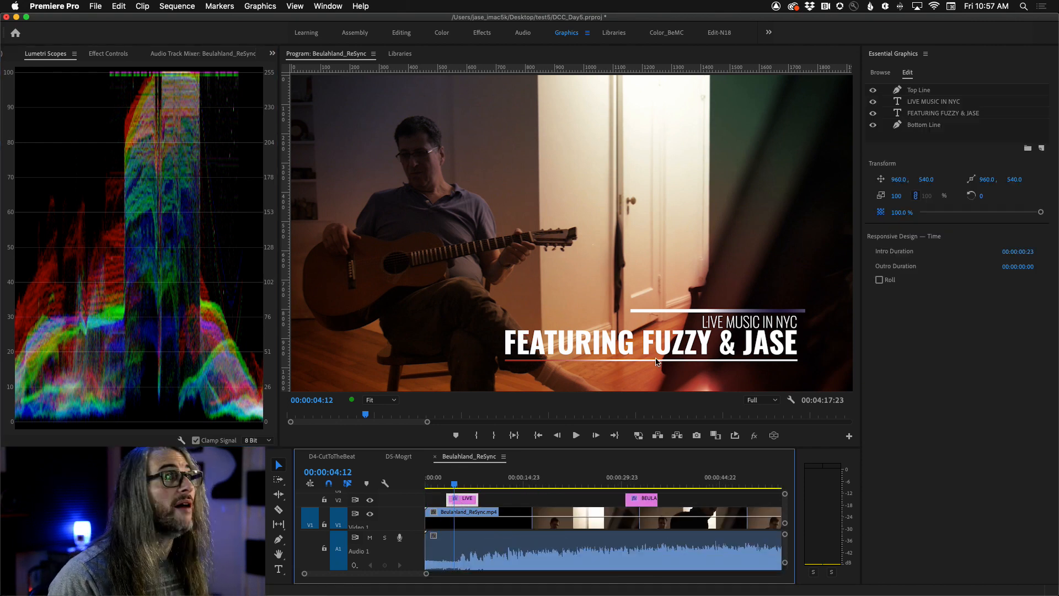
pyautogui.click(937, 101)
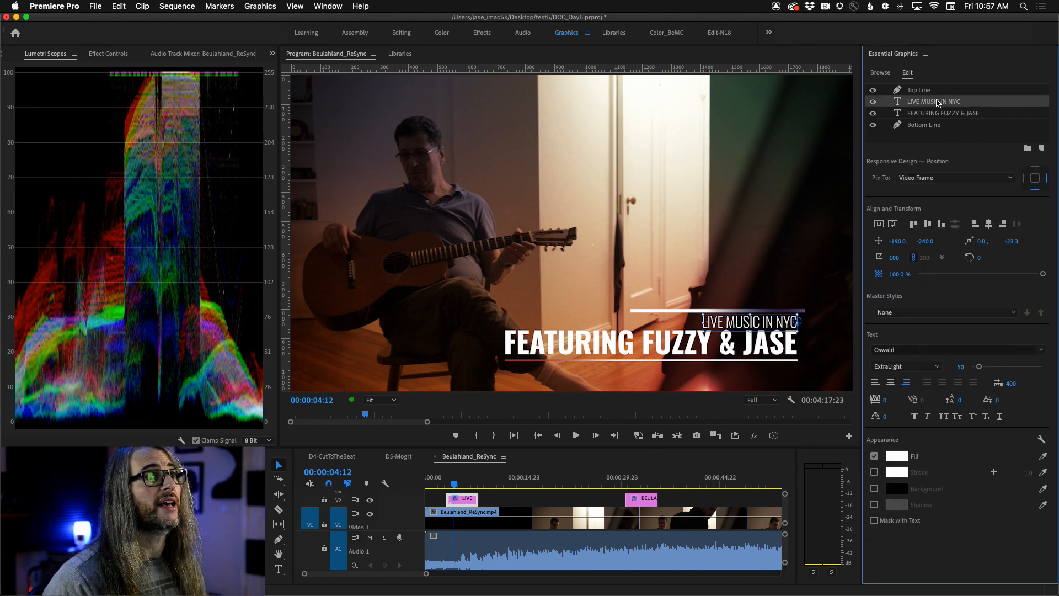
pyautogui.click(895, 458)
pyautogui.moveTo(369, 60); pyautogui.dragTo(562, 115)
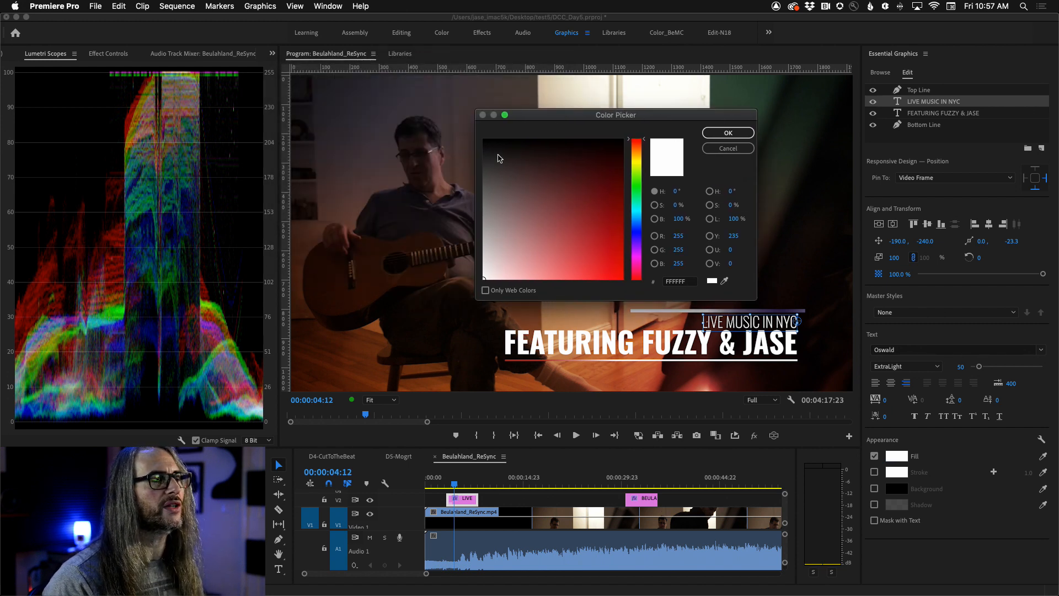
pyautogui.click(729, 149)
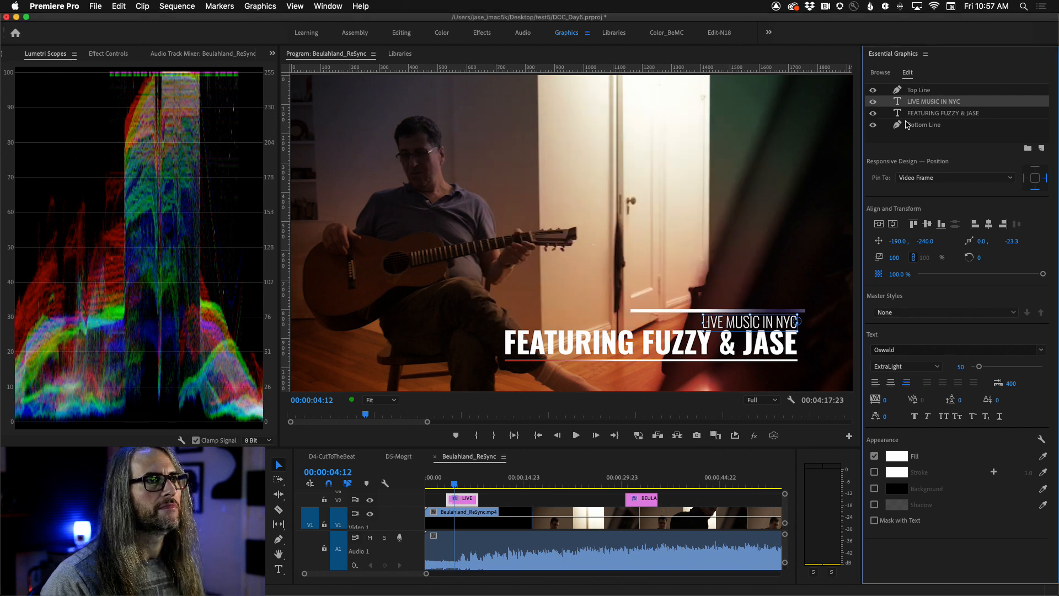
# - Review the Top Line's radial gradient fill settings and dismiss them unchanged
pyautogui.click(919, 90)
pyautogui.click(904, 317)
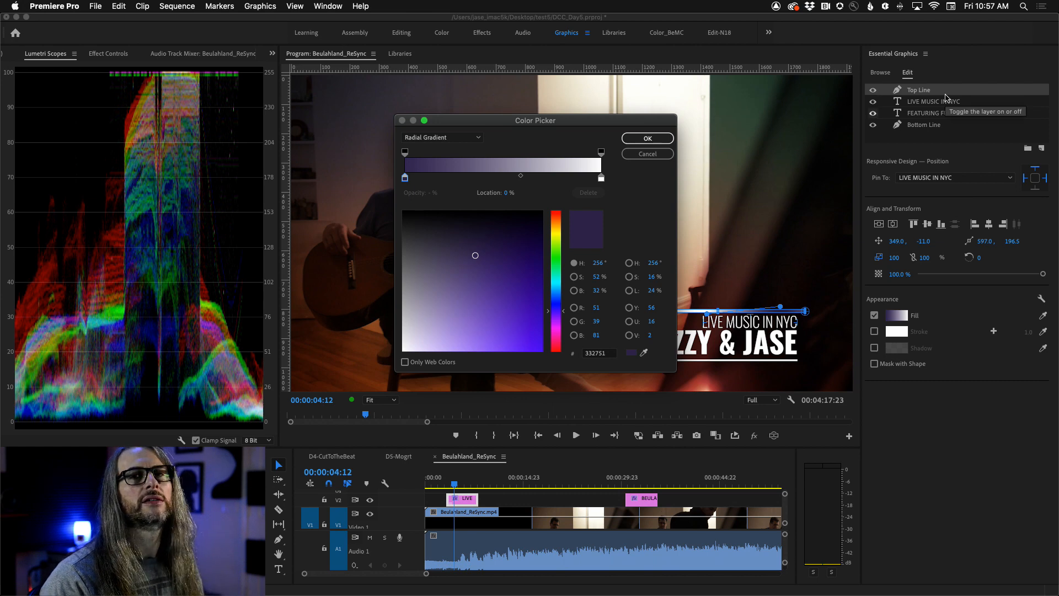
pyautogui.click(648, 154)
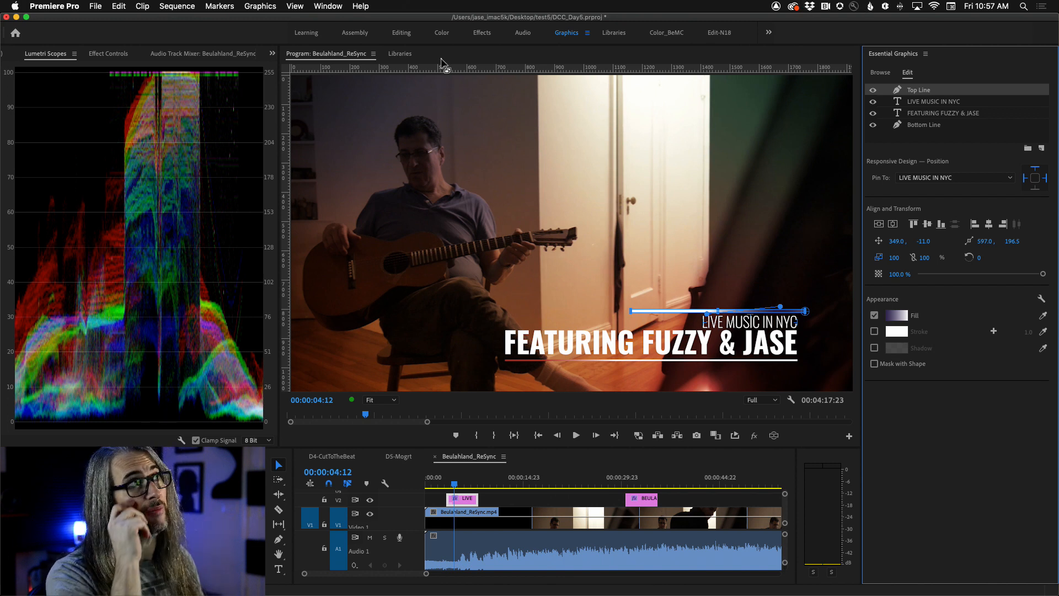
# - Switch to the Creative Cloud desktop app and locate the Beta apps category
pyautogui.click(360, 6)
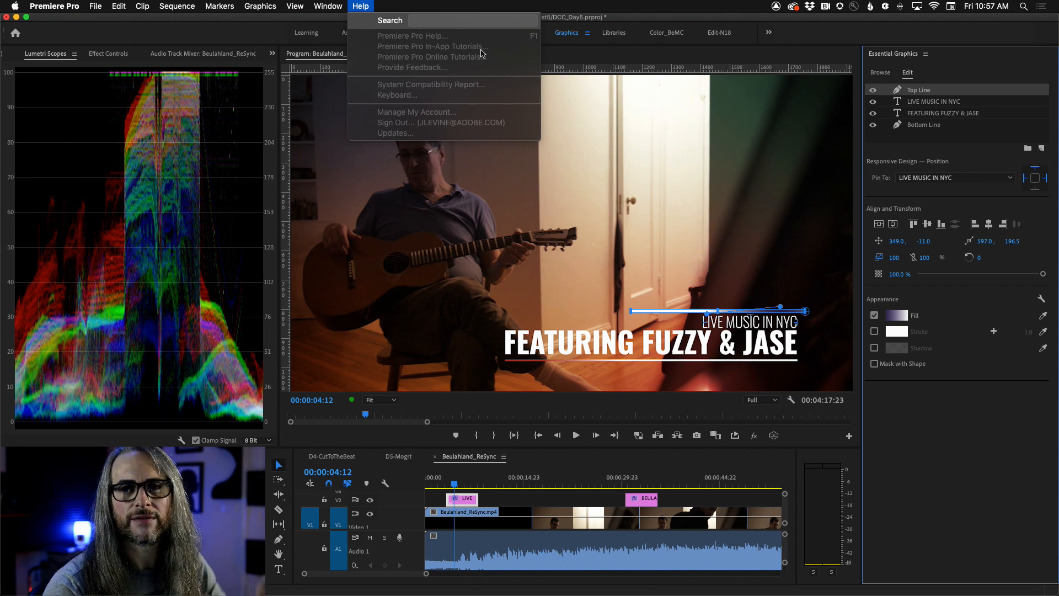
pyautogui.click(795, 7)
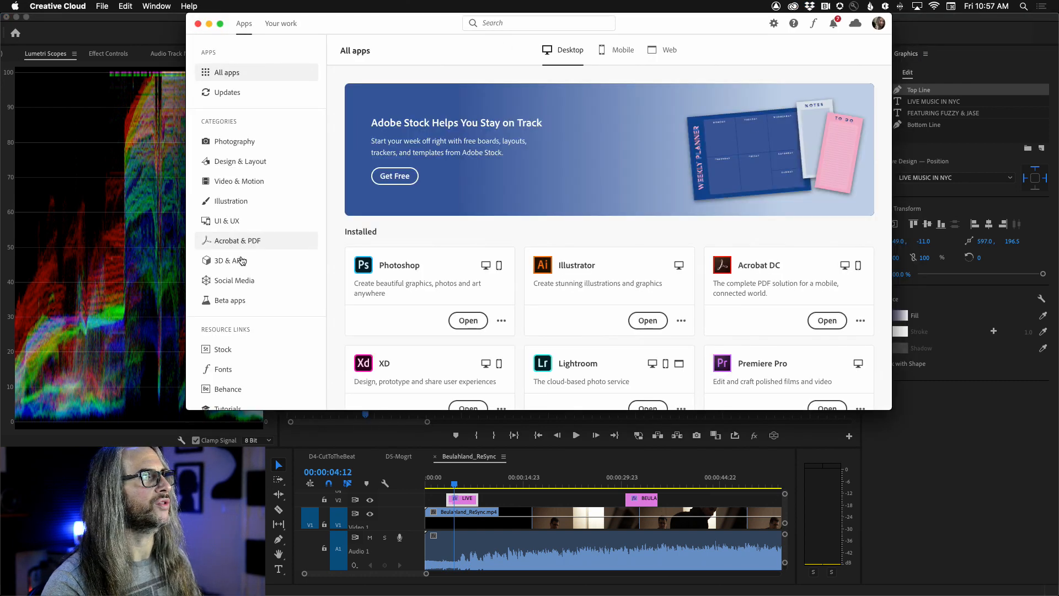
pyautogui.scroll(-2, 229, 279)
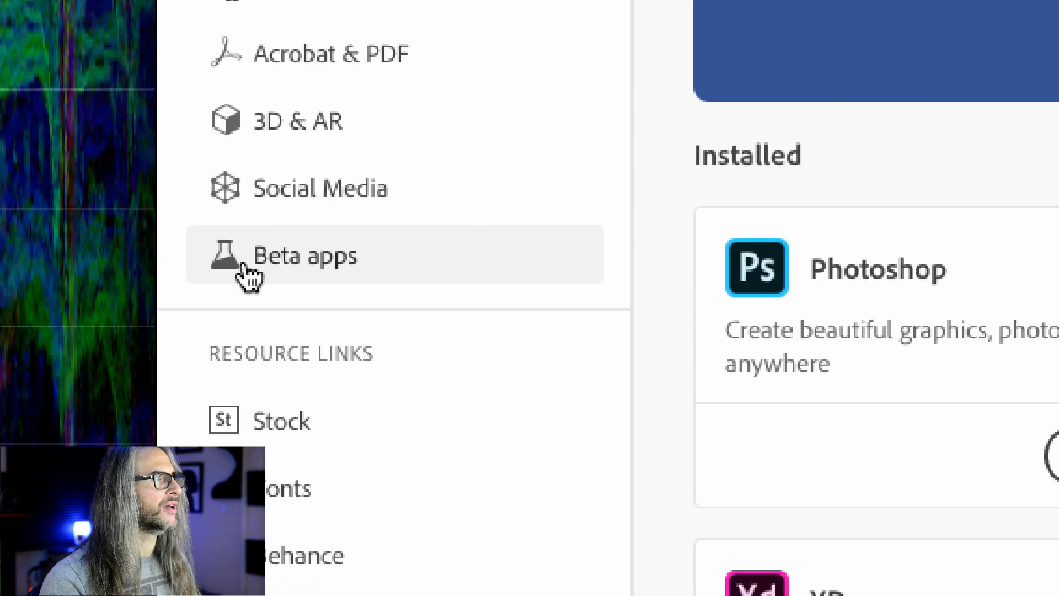
# - Look through the desktop apps offered in the Beta apps category, close the Creative Cloud window and return to Premiere Pro
pyautogui.click(292, 273)
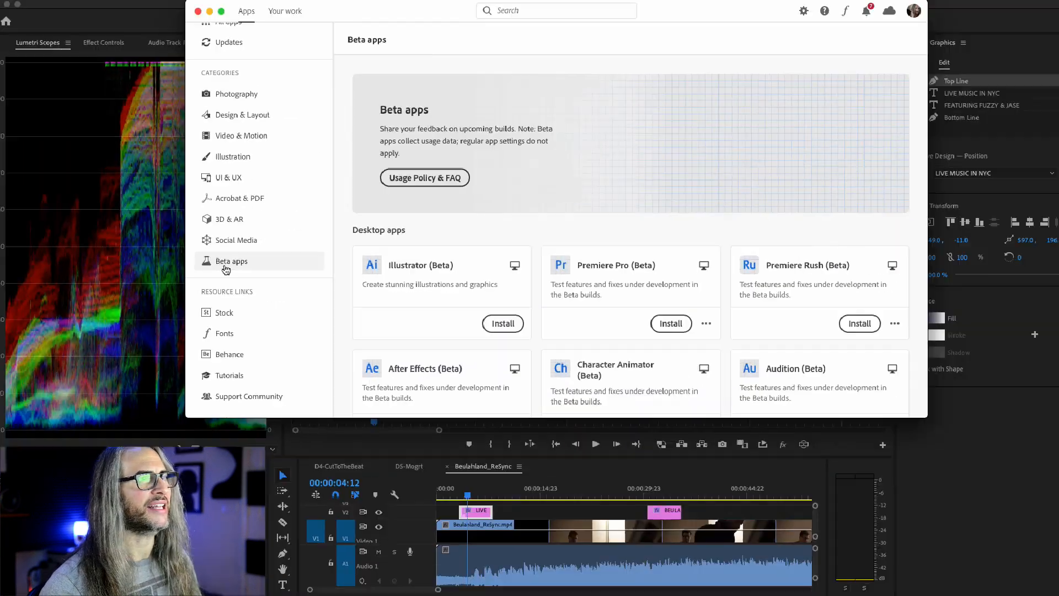
pyautogui.scroll(-5, 626, 349)
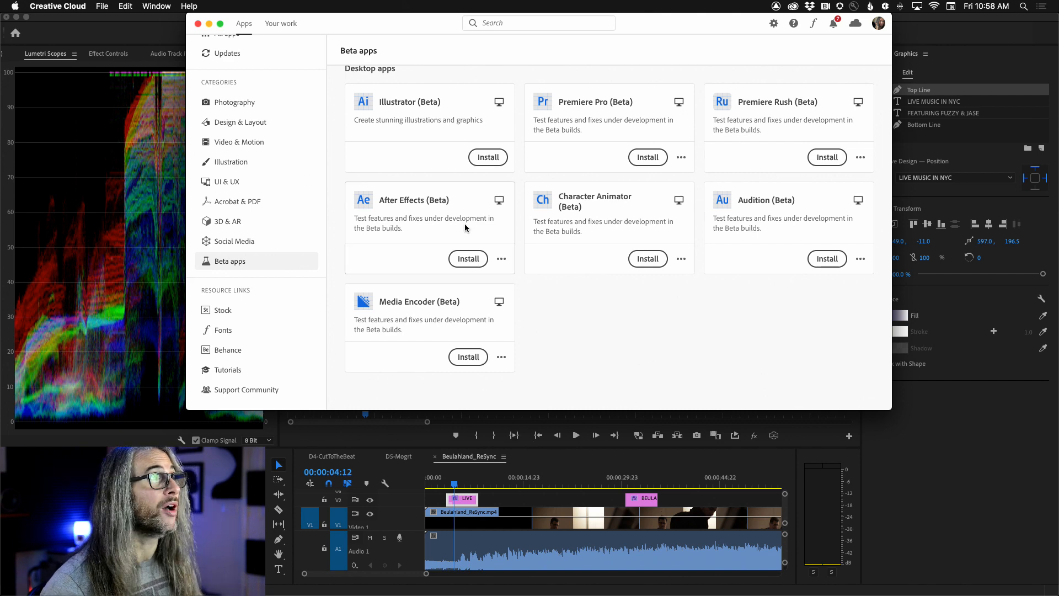
pyautogui.scroll(3, 465, 228)
pyautogui.scroll(1, 256, 165)
pyautogui.click(197, 24)
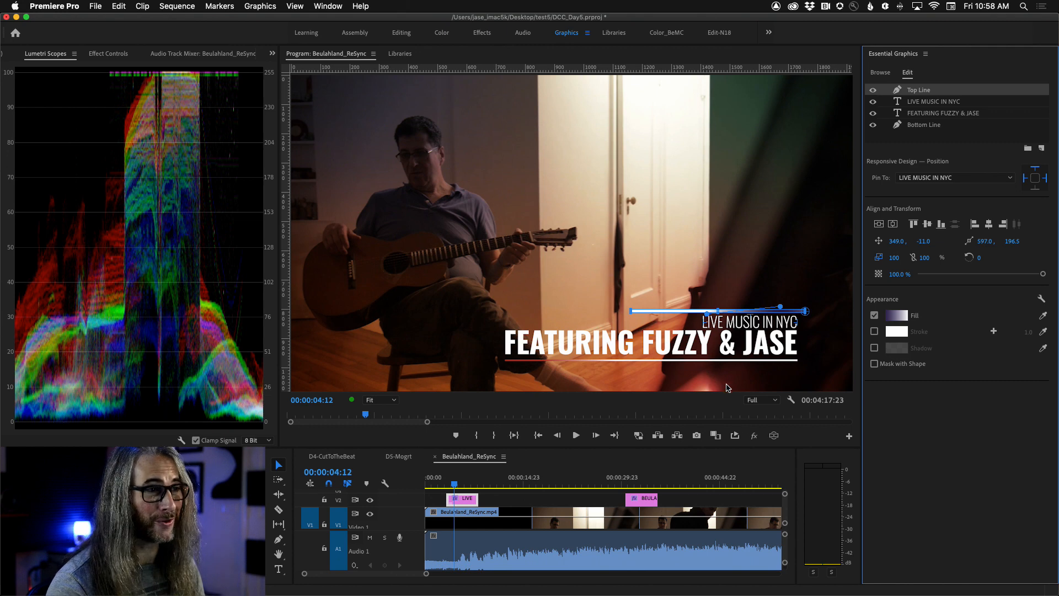
# - Review the Program Monitor's display and playback options and dismiss them unchanged
pyautogui.rightClick(791, 403)
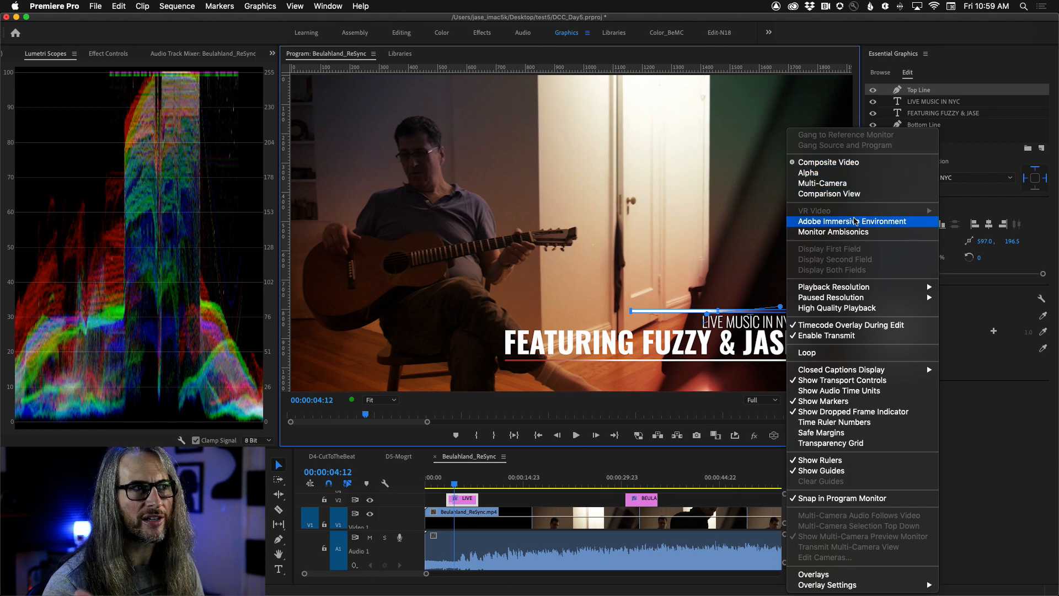
pyautogui.moveTo(872, 297)
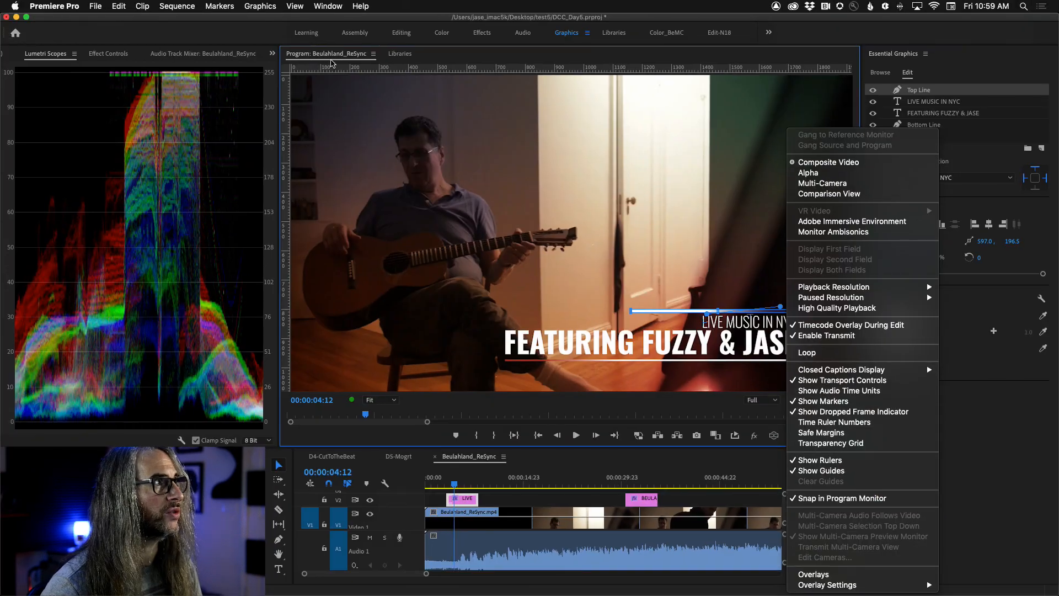
pyautogui.click(329, 54)
# - Review the ruler, guide and guide template options for the Program Monitor, and dismiss them unchanged
pyautogui.click(291, 5)
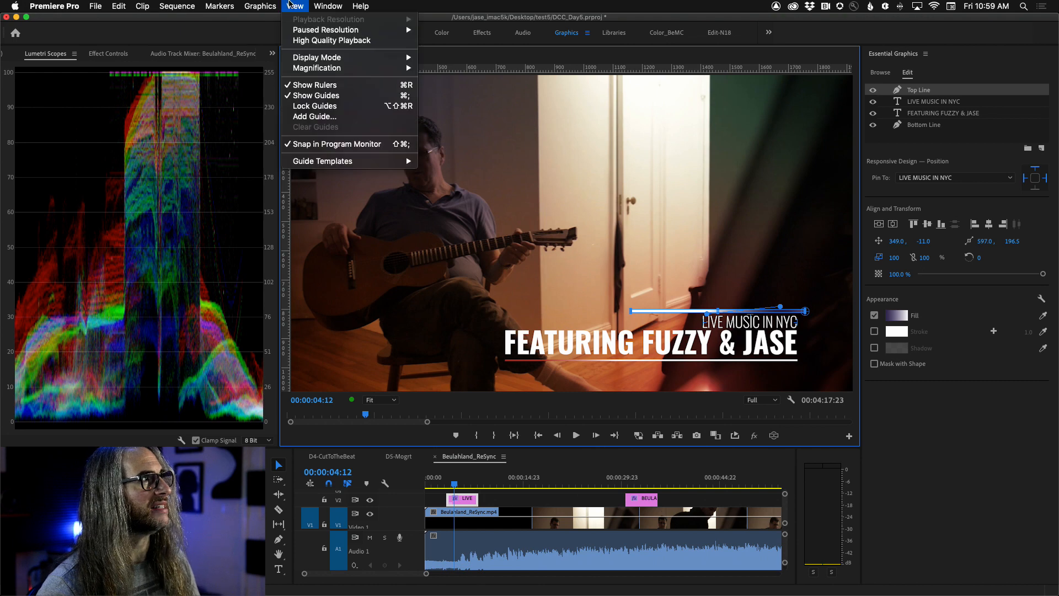
pyautogui.click(291, 5)
pyautogui.click(292, 6)
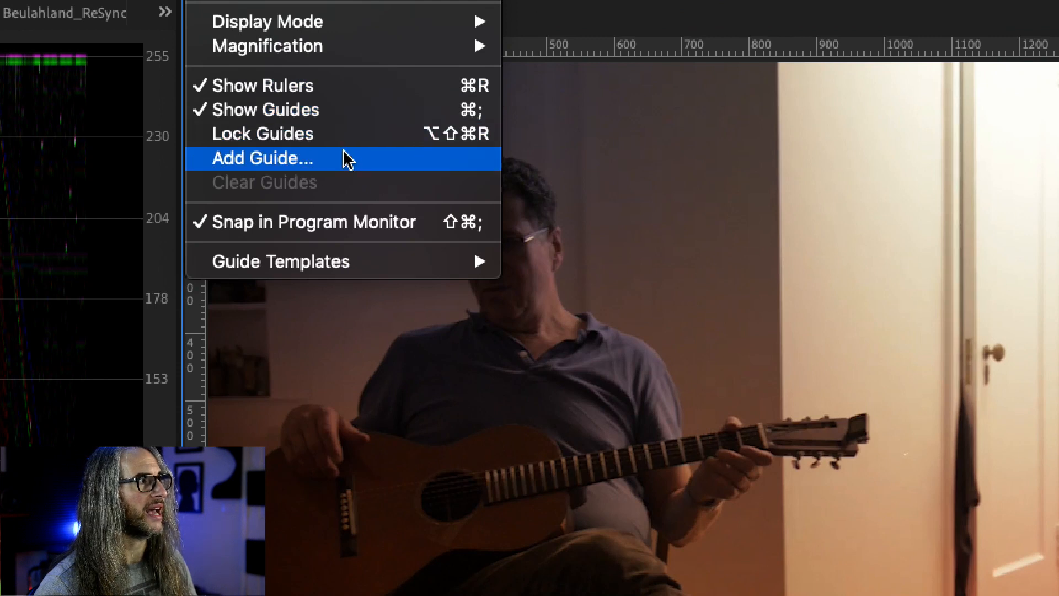
pyautogui.moveTo(347, 261)
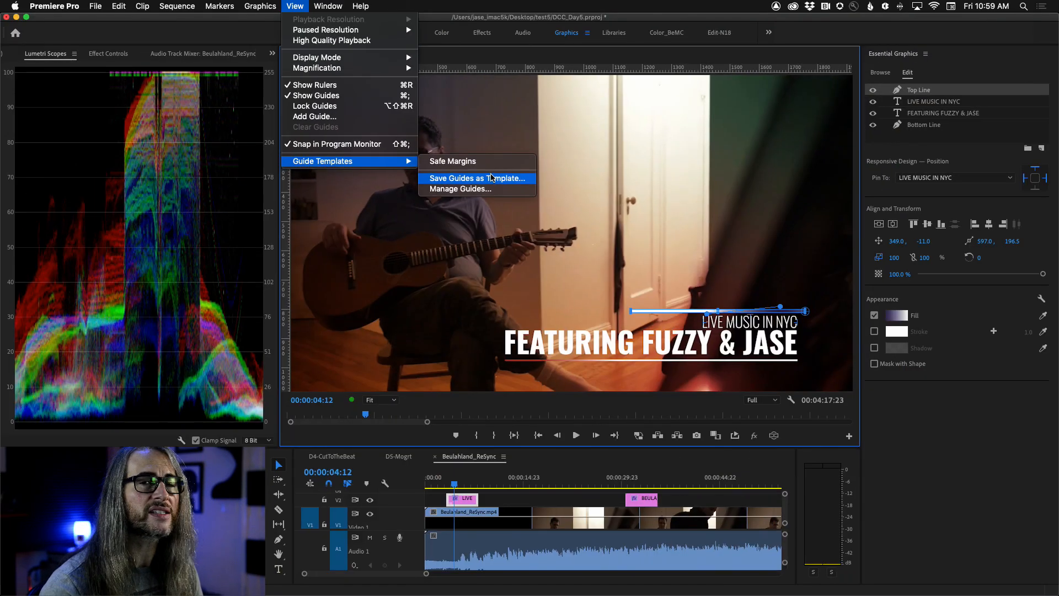
pyautogui.click(320, 5)
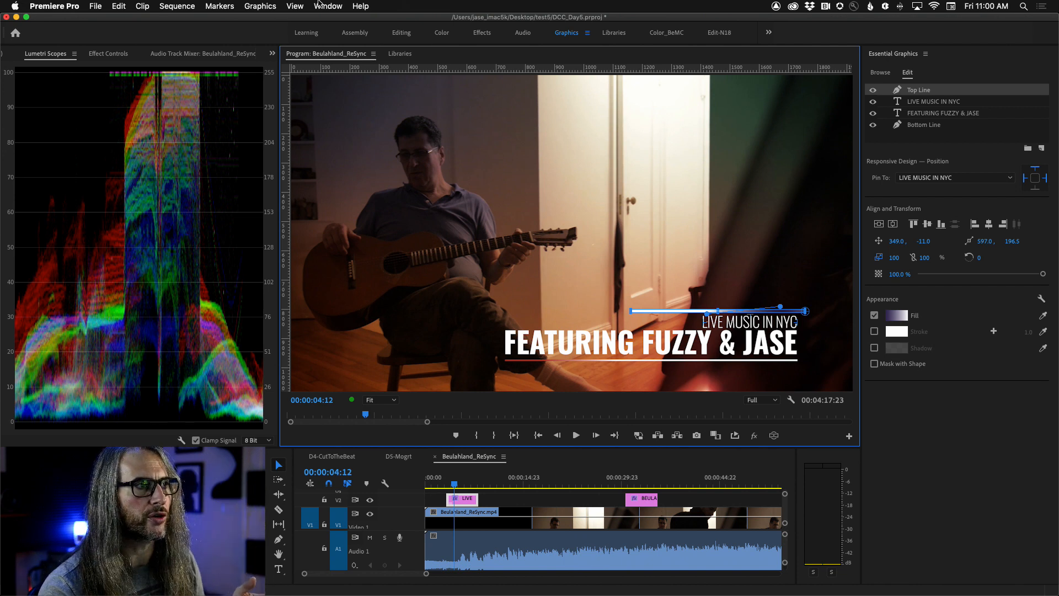
# - Move the Top Line shape to position 323.1, -3.5 so its right end aligns with the title text, and deselect it
pyautogui.click(892, 140)
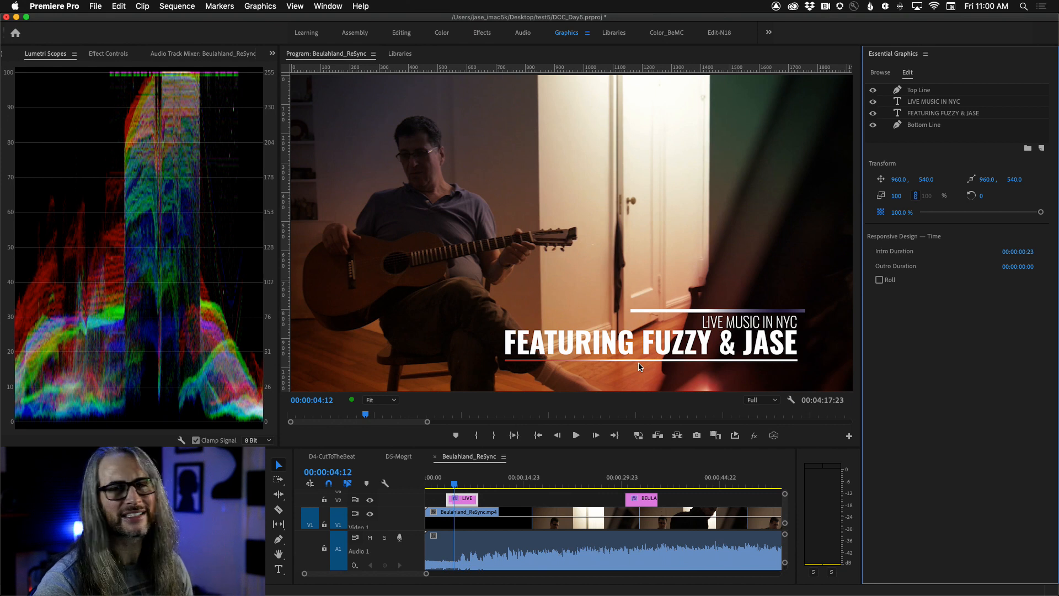
pyautogui.click(697, 314)
pyautogui.moveTo(697, 313); pyautogui.dragTo(690, 313)
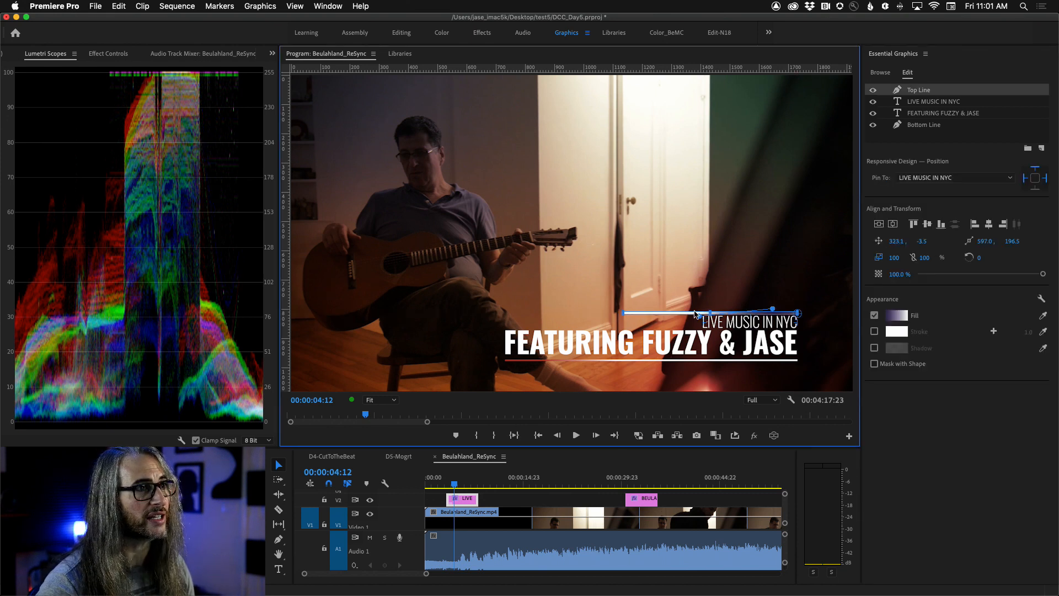
pyautogui.moveTo(674, 316); pyautogui.dragTo(680, 316)
pyautogui.press('super+z')
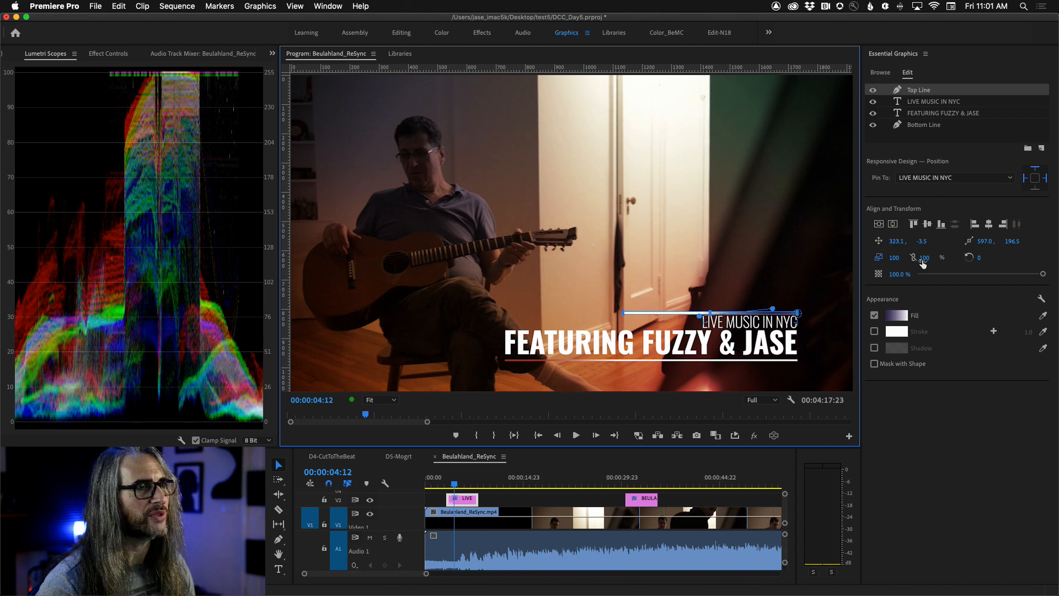
pyautogui.click(922, 135)
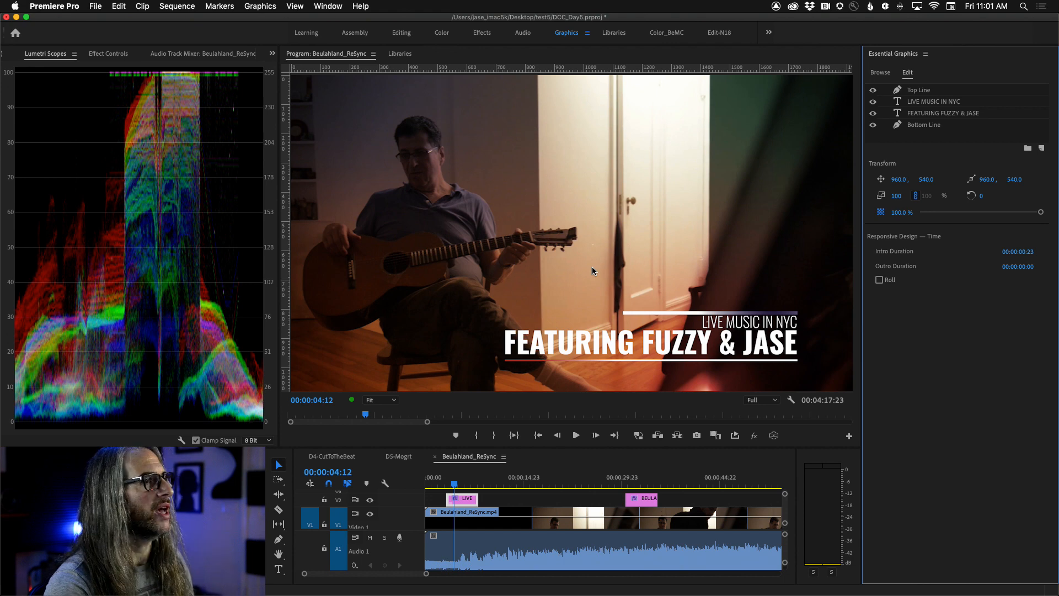
# - Open the D4-CutToTheBeat sequence, play through it, and park the playhead at 00:00:28:22 in the sunset clip
pyautogui.click(323, 459)
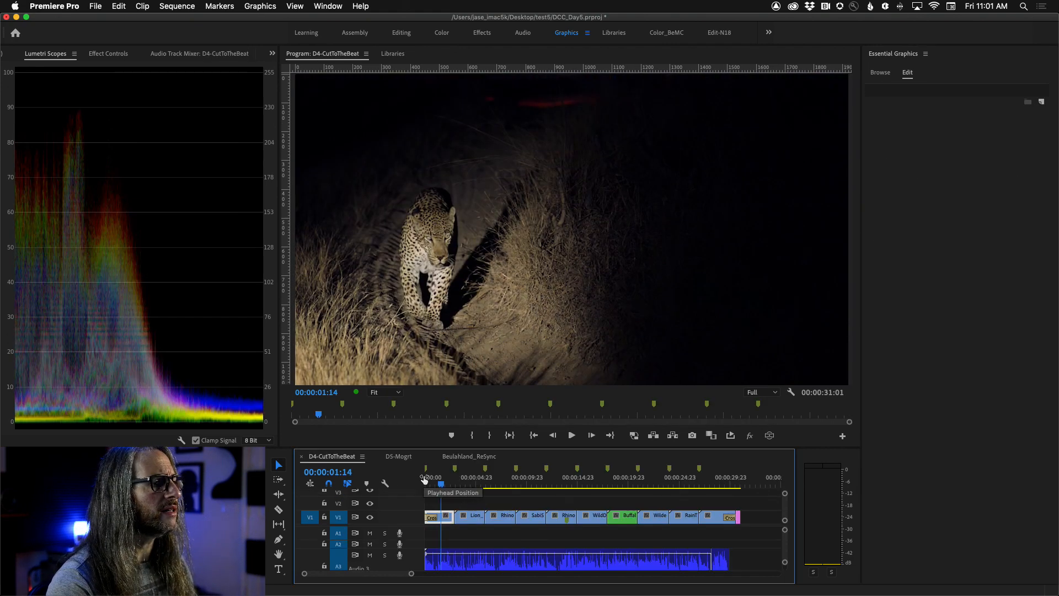
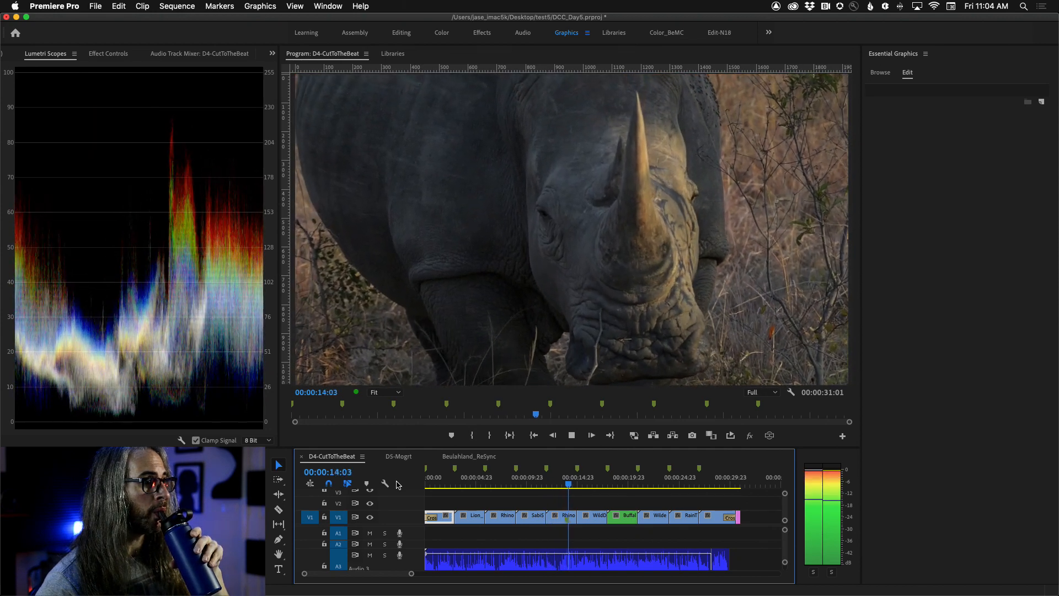
pyautogui.press('space')
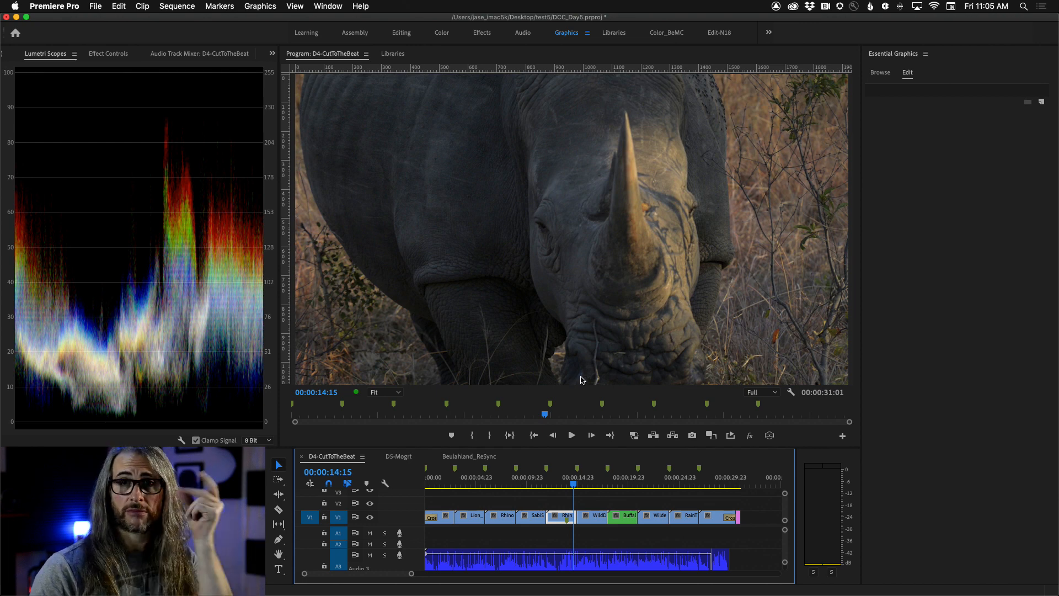
pyautogui.moveTo(676, 478); pyautogui.dragTo(709, 478)
pyautogui.press('space')
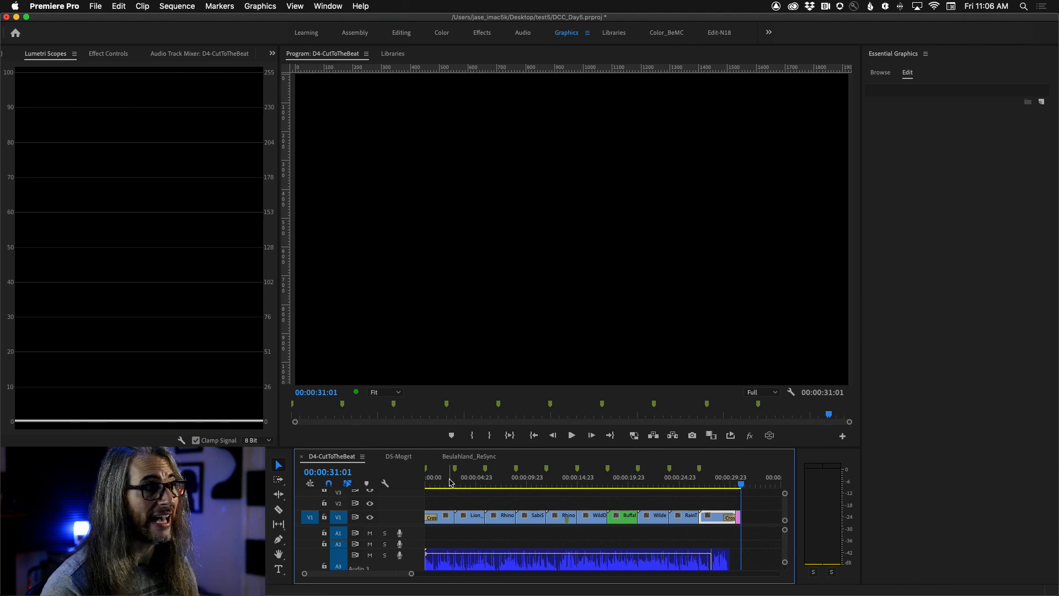
pyautogui.click(709, 479)
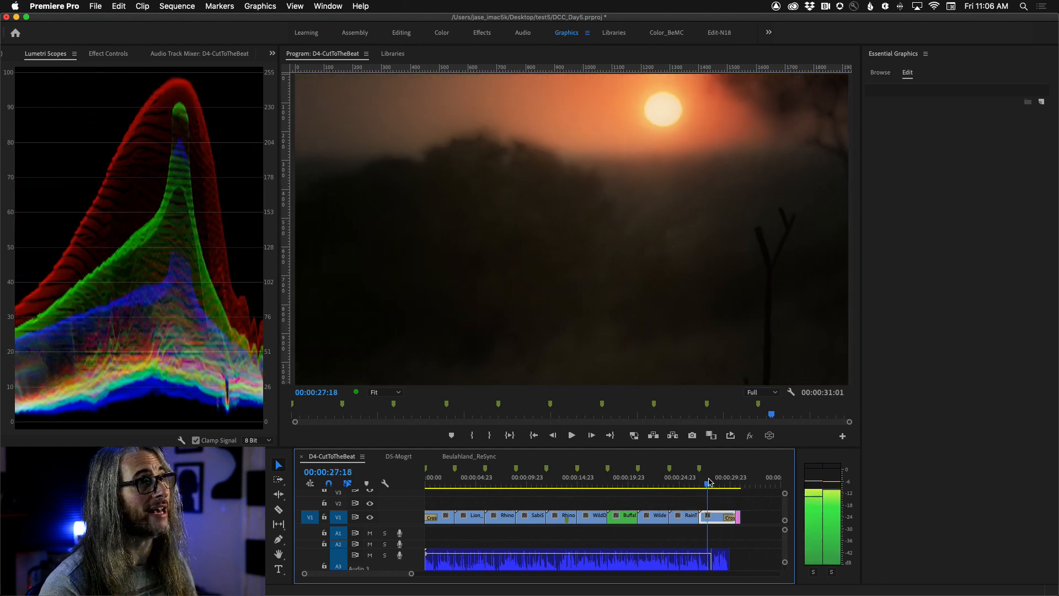
pyautogui.moveTo(708, 481); pyautogui.dragTo(719, 481)
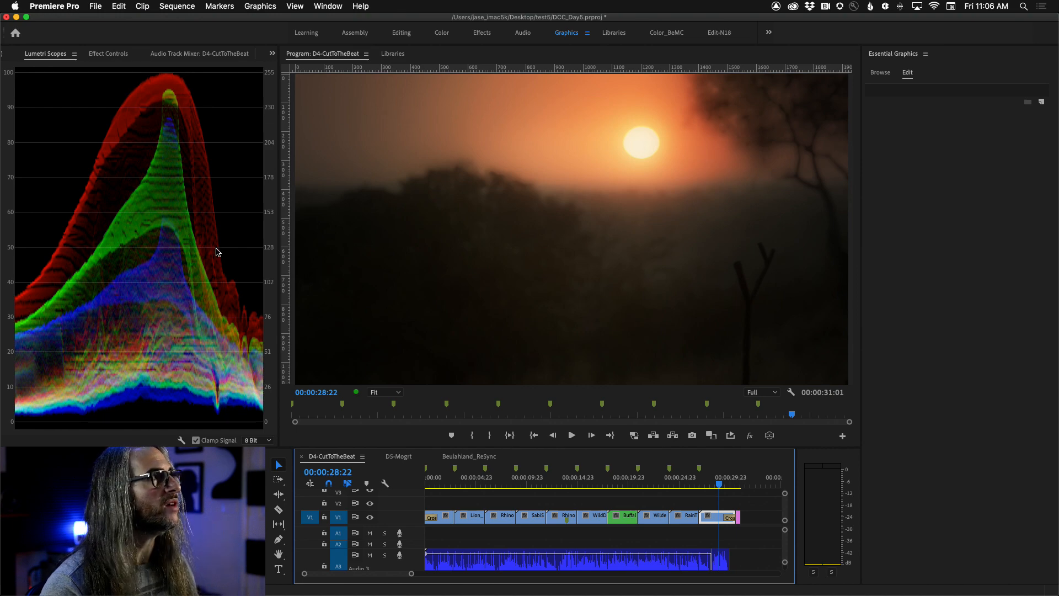
# - Try to reach the project file commands with the D4-CutToTheBeat sequence active
pyautogui.click(89, 5)
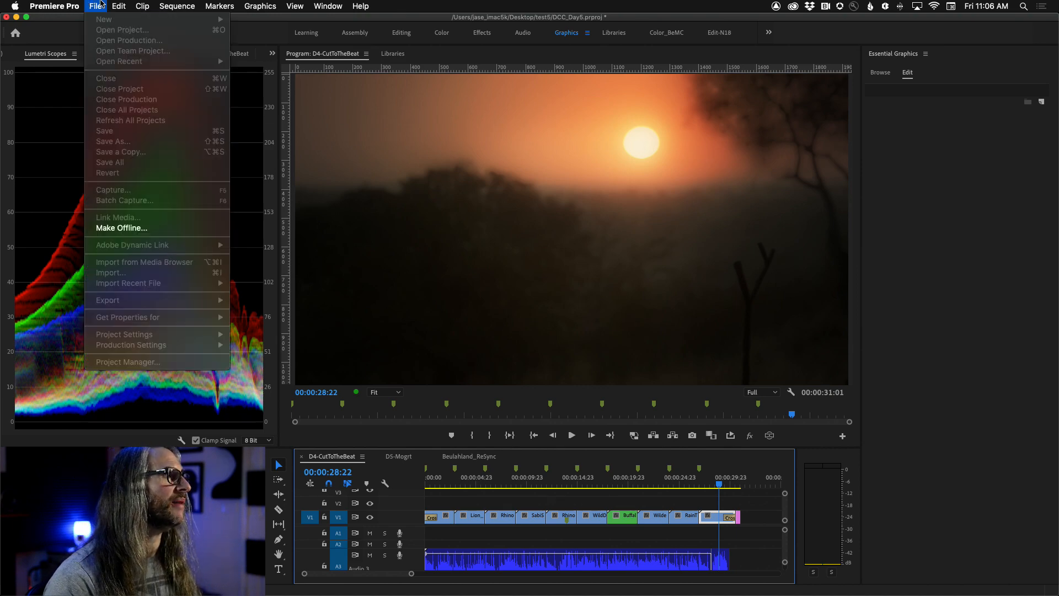
pyautogui.click(102, 4)
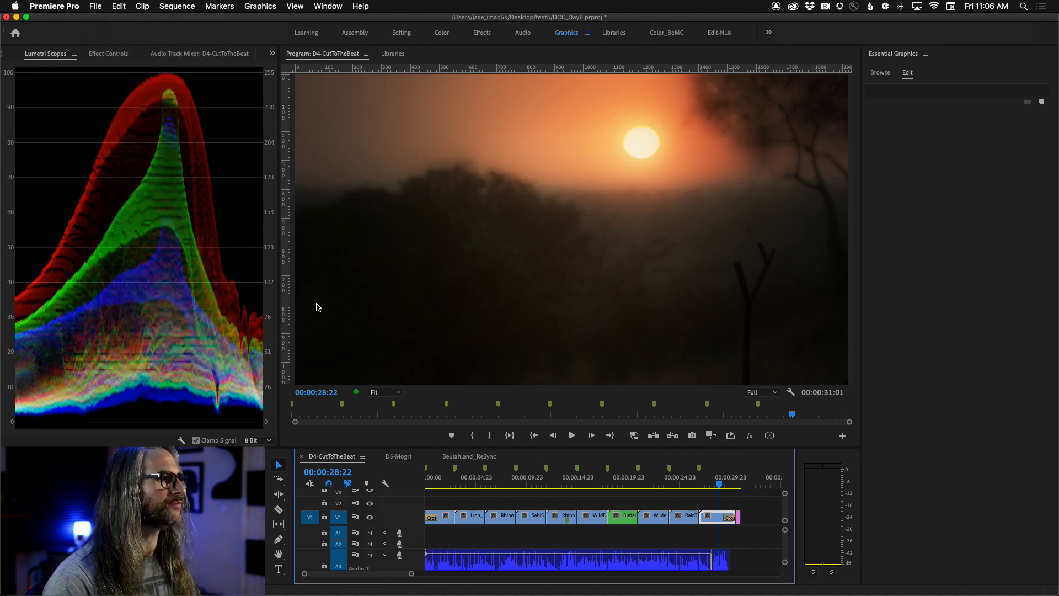
pyautogui.click(94, 6)
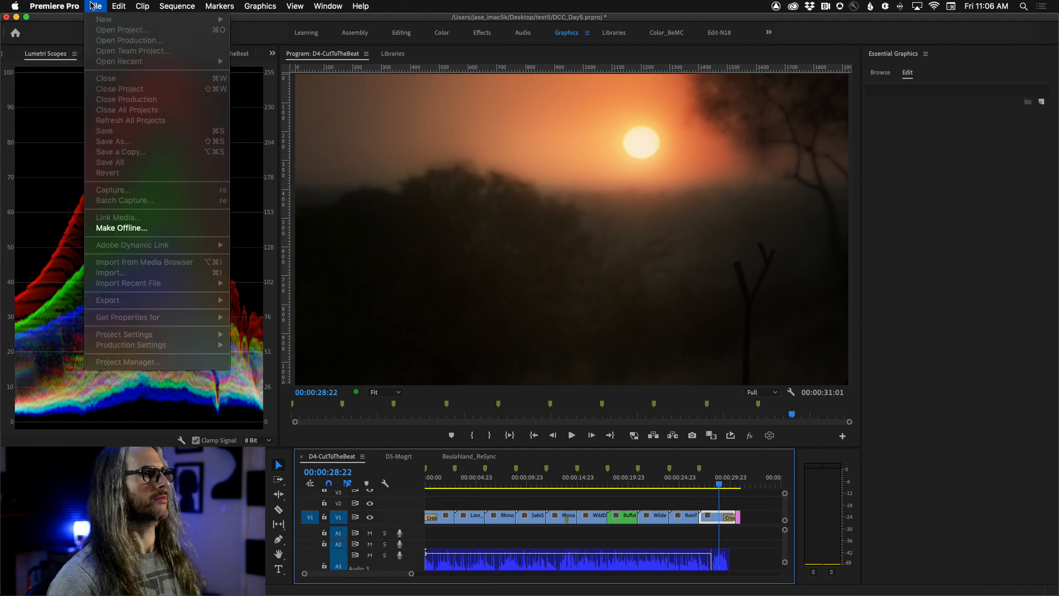
pyautogui.click(93, 6)
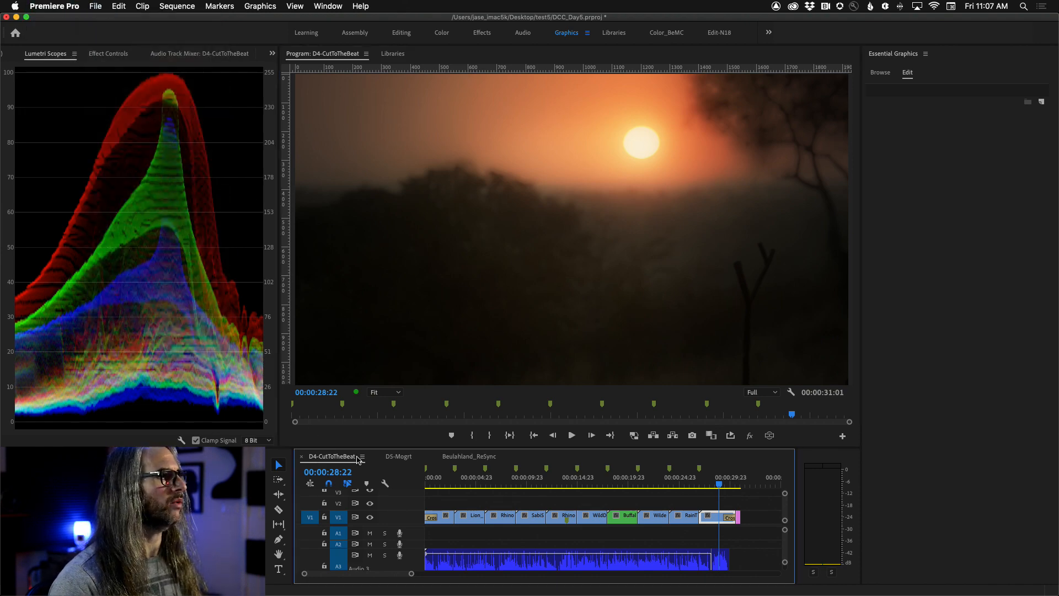
pyautogui.click(405, 457)
pyautogui.click(328, 457)
pyautogui.click(94, 6)
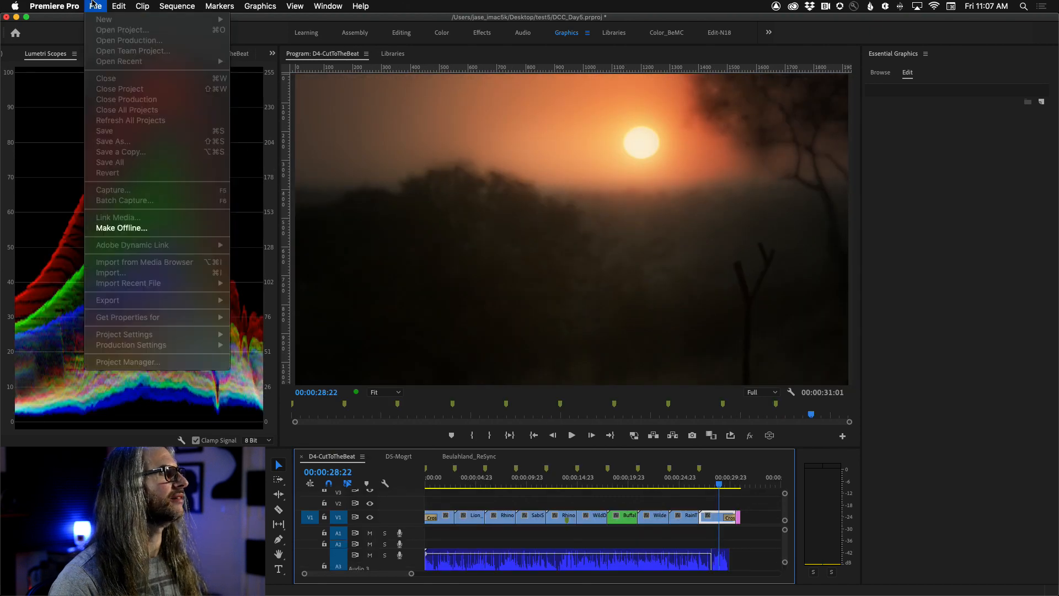
pyautogui.click(79, 5)
pyautogui.click(93, 5)
pyautogui.click(93, 6)
# - Switch to the D5-Mogrt sequence, deselect its clips, and retry the project file commands, also with the Libraries panel active
pyautogui.click(400, 458)
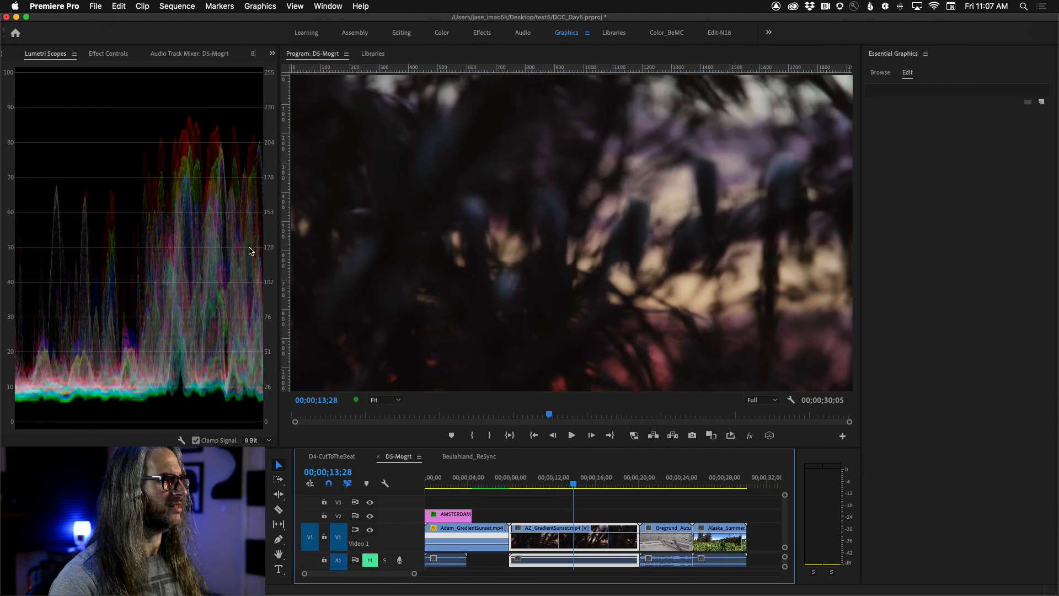
pyautogui.click(94, 5)
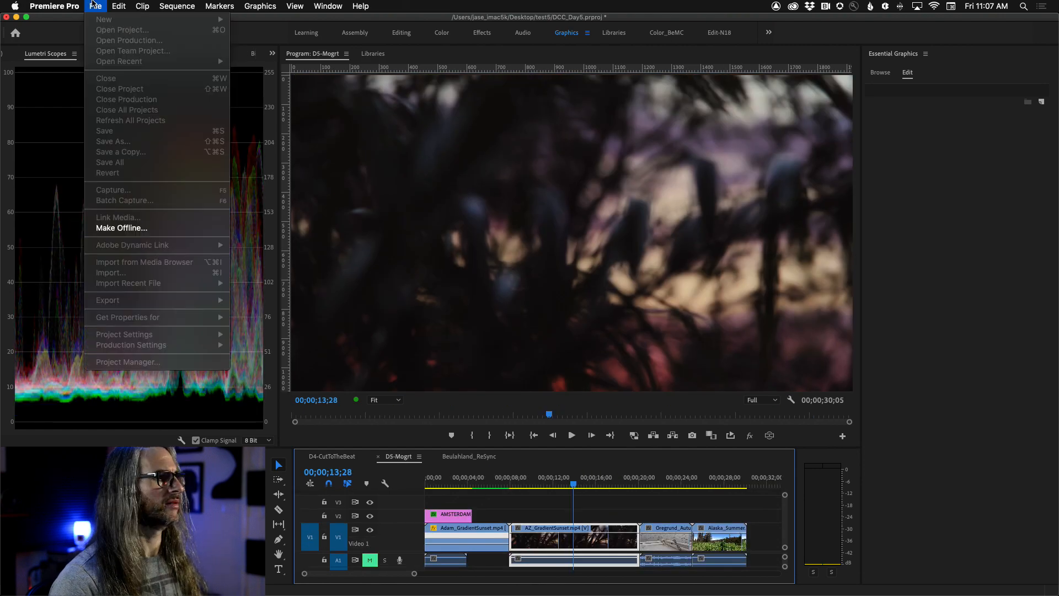
pyautogui.click(512, 516)
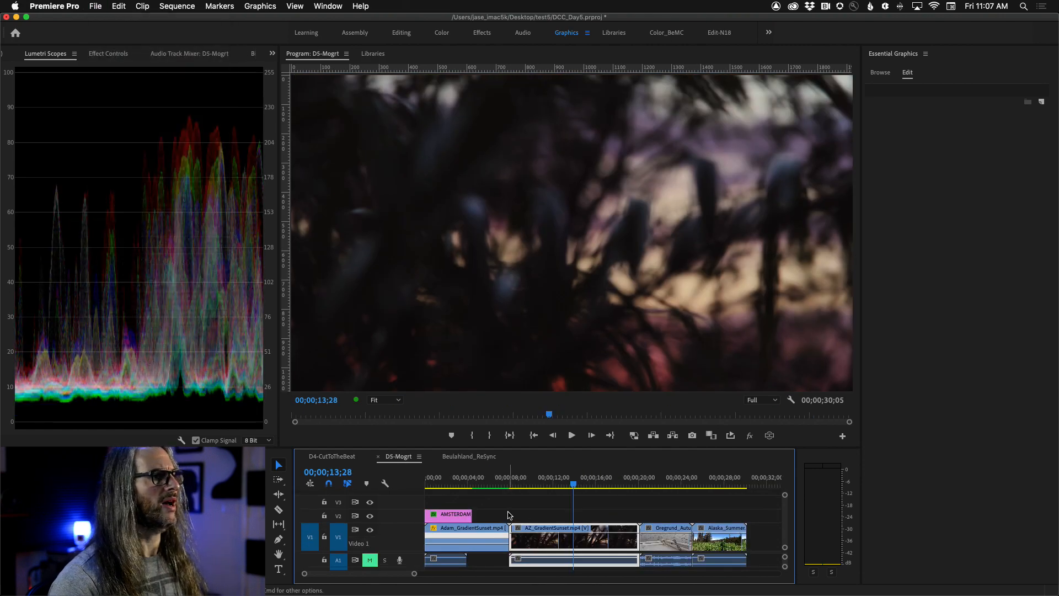
pyautogui.click(520, 512)
pyautogui.click(92, 5)
pyautogui.click(91, 7)
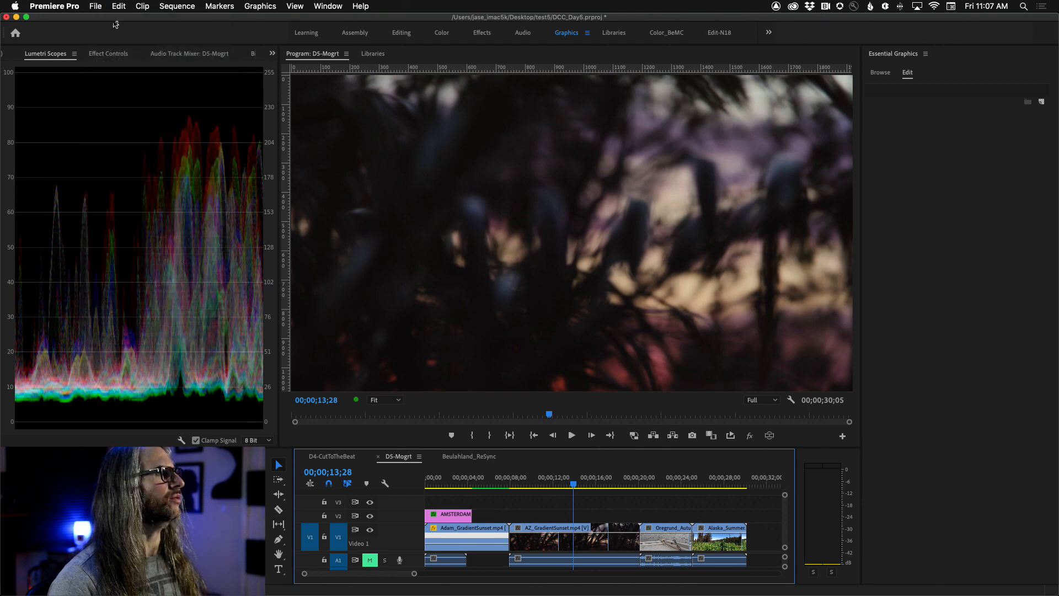
pyautogui.click(372, 53)
pyautogui.click(95, 6)
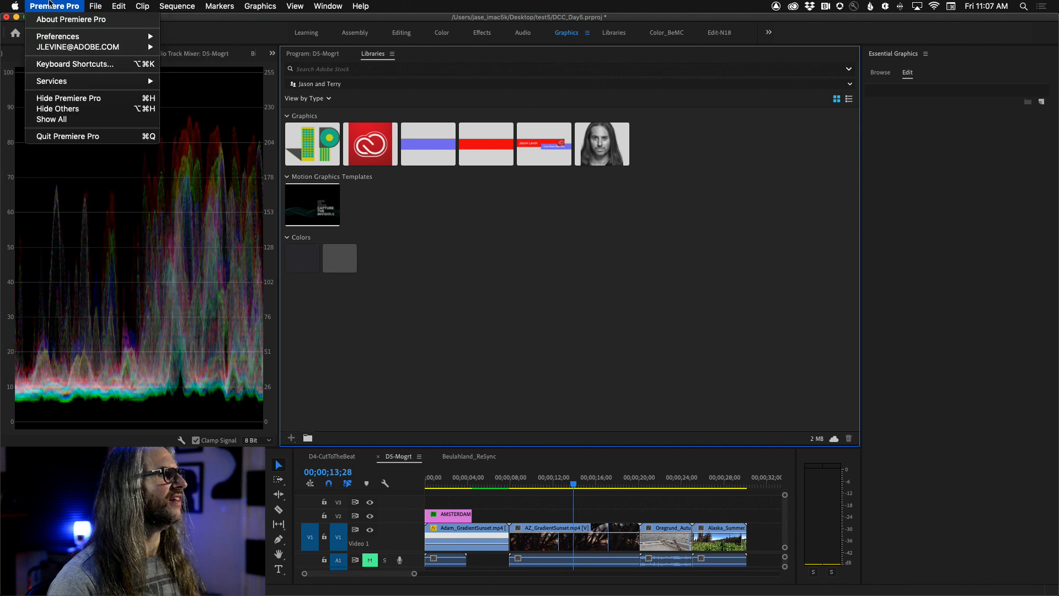
pyautogui.press('Escape')
# - Return to the D4-CutToTheBeat sequence, select the fourth clip, and try the project file commands again
pyautogui.click(326, 457)
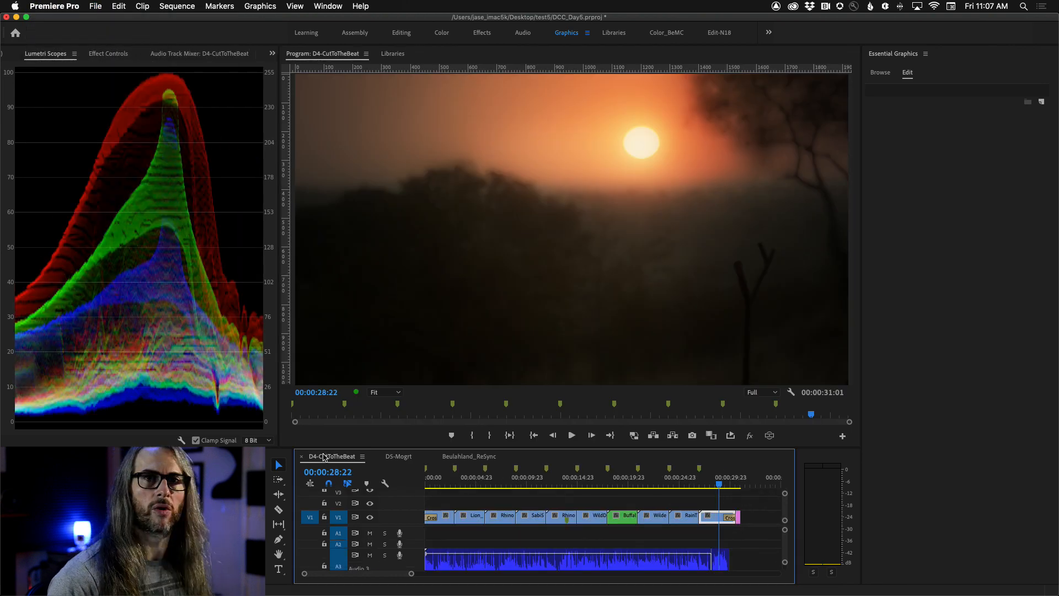
pyautogui.click(522, 522)
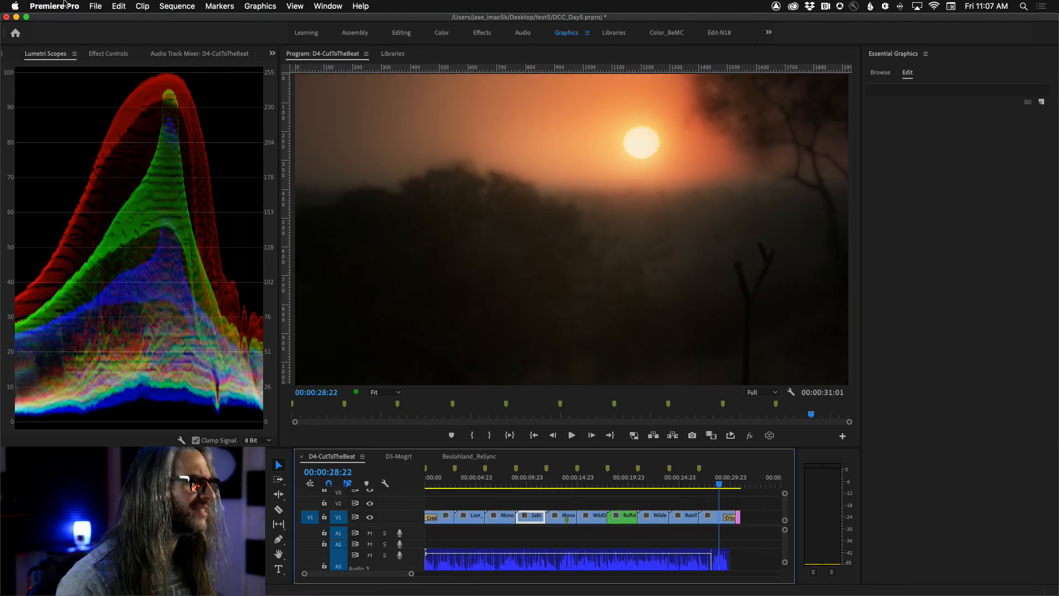
pyautogui.click(90, 3)
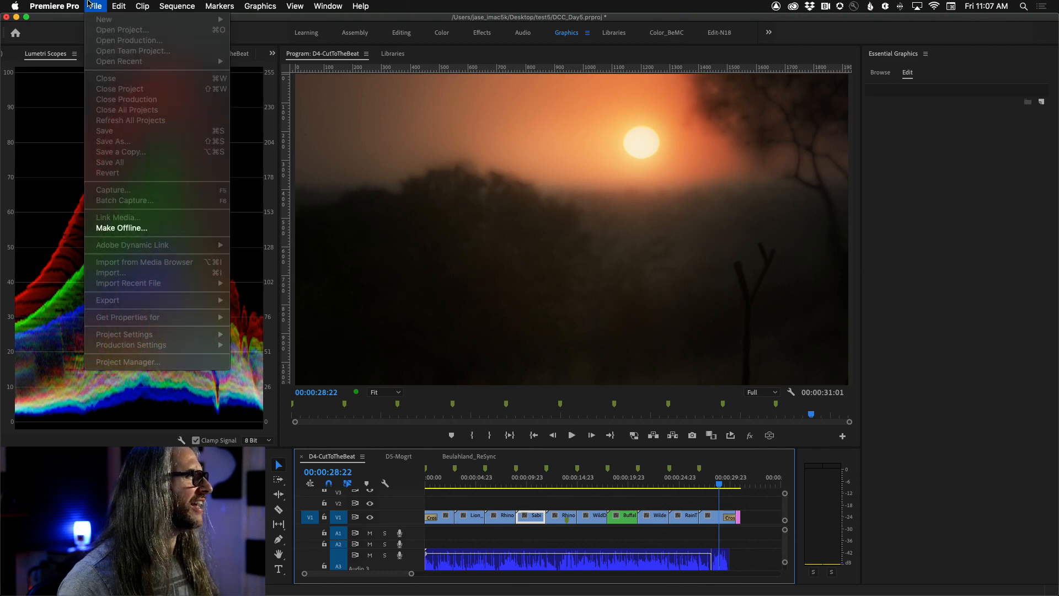
pyautogui.click(77, 4)
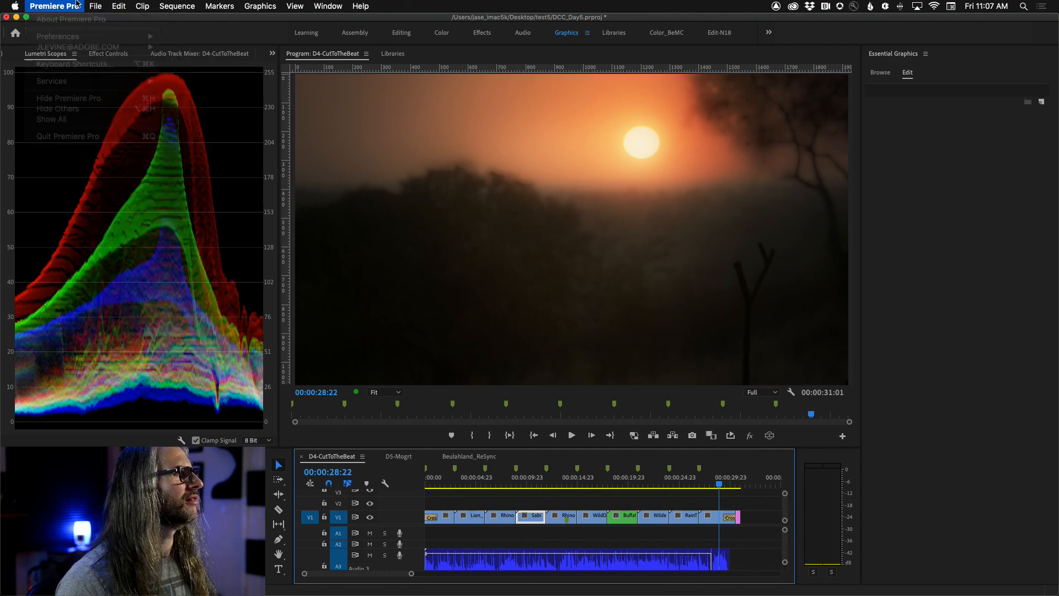
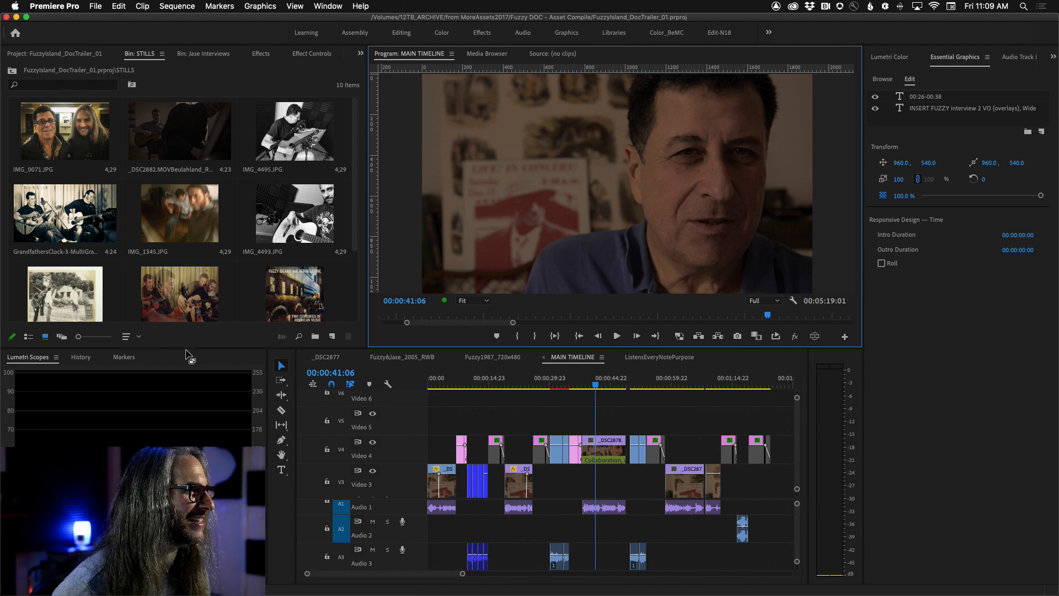
# - Give the upper panels more height and browse to the Desktop folder for a project to open
pyautogui.moveTo(189, 355); pyautogui.dragTo(190, 444)
pyautogui.click(98, 6)
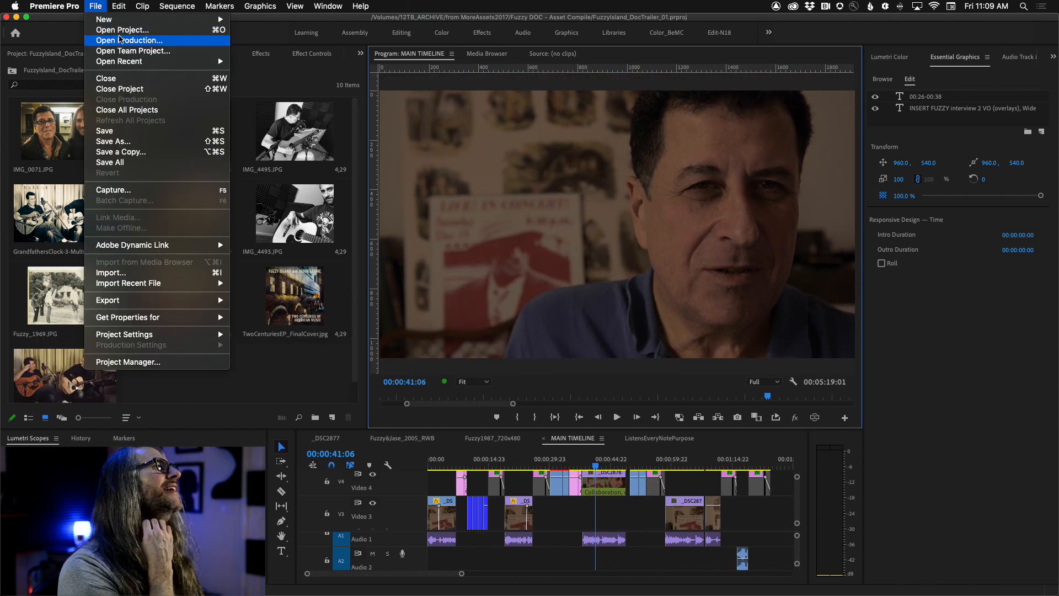
pyautogui.moveTo(138, 65)
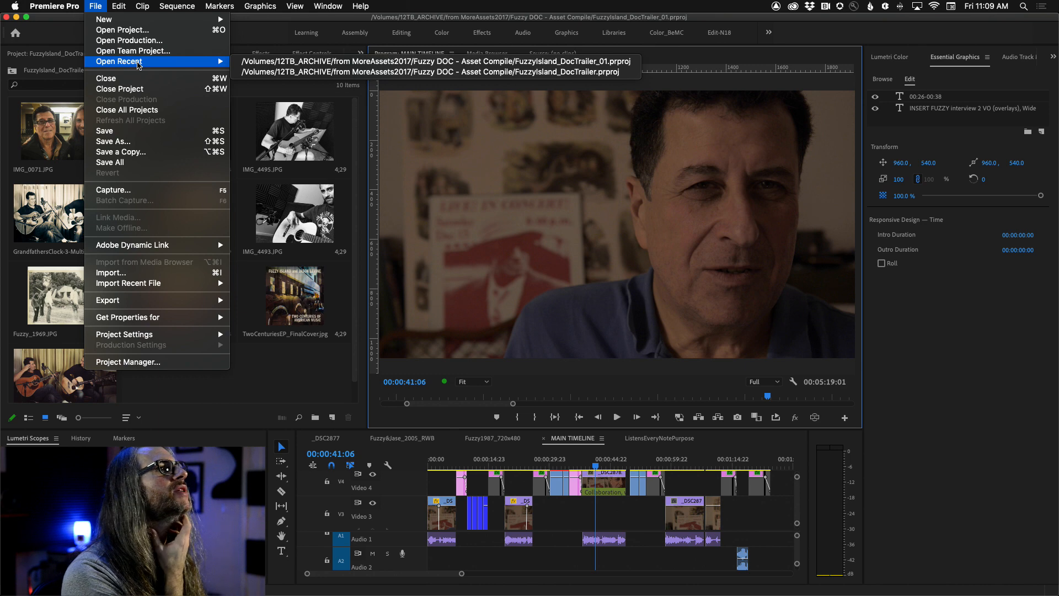
pyautogui.click(128, 32)
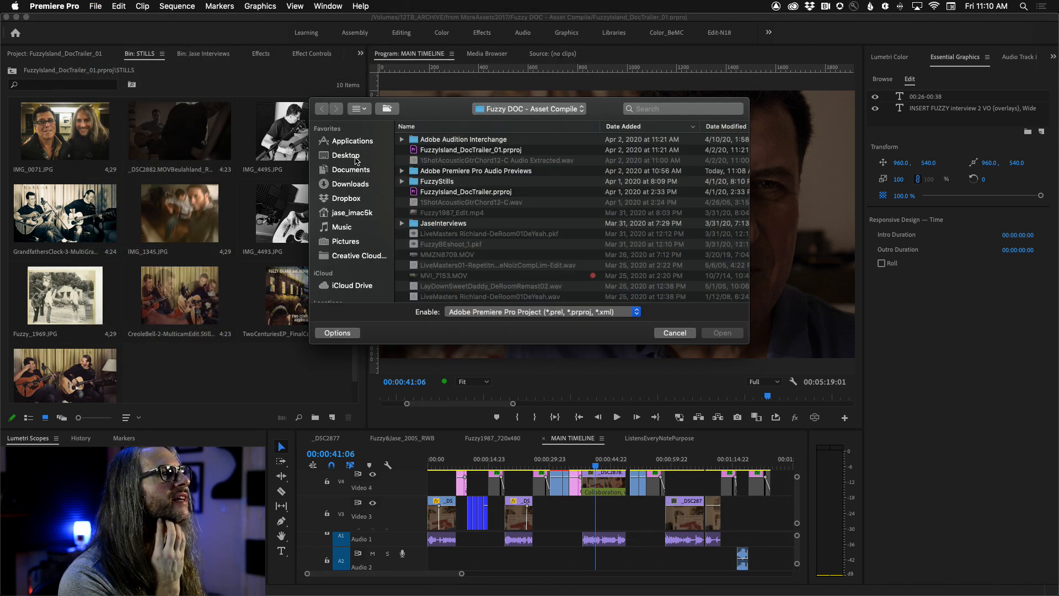
pyautogui.click(500, 112)
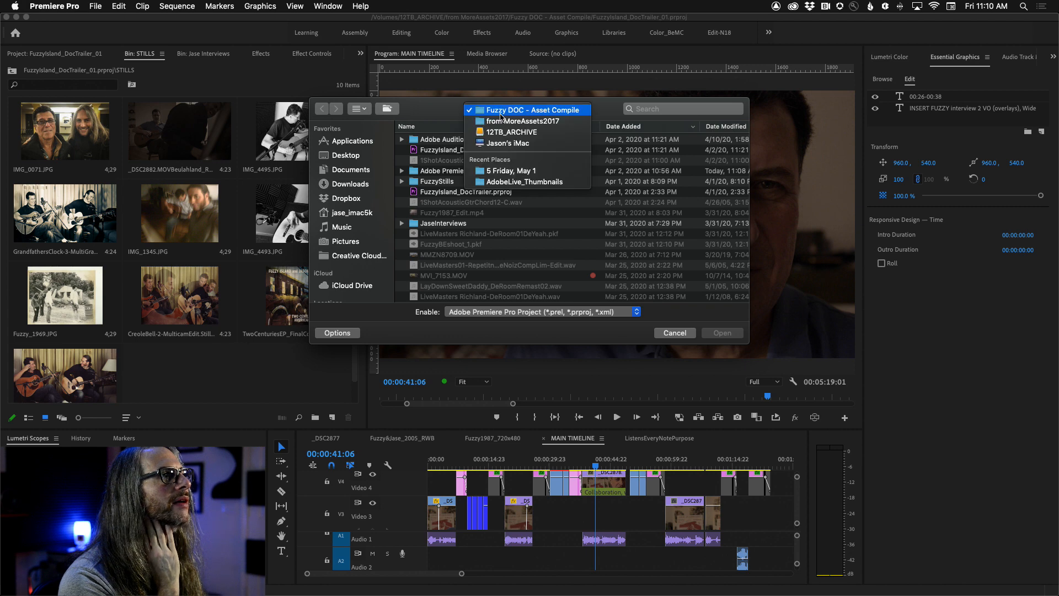
pyautogui.click(357, 156)
pyautogui.click(357, 156)
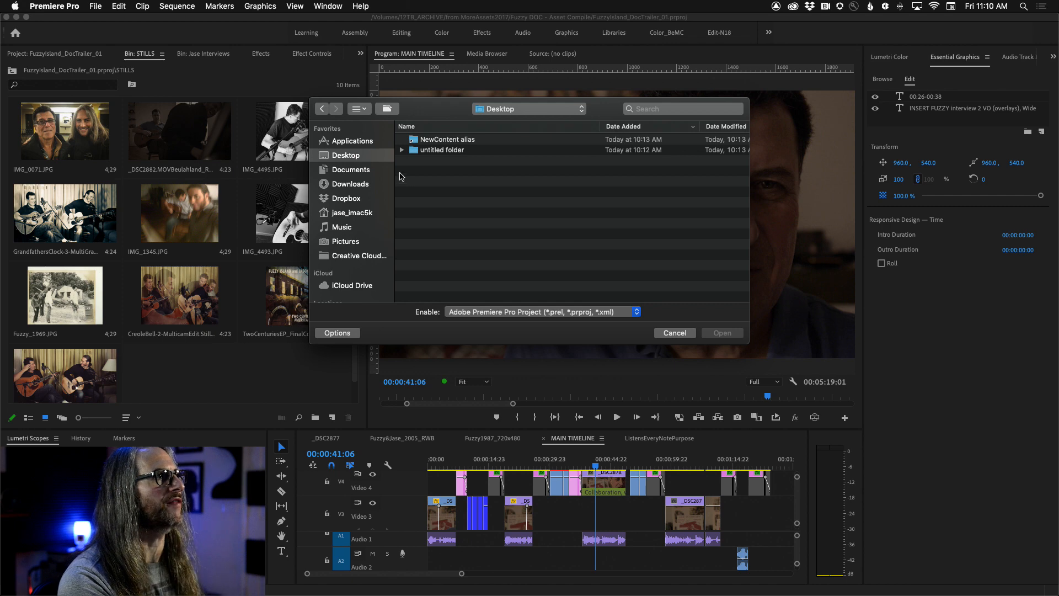
# - Open the DCC_Day5.prproj project from the test5 folder inside untitled folder
pyautogui.doubleClick(411, 152)
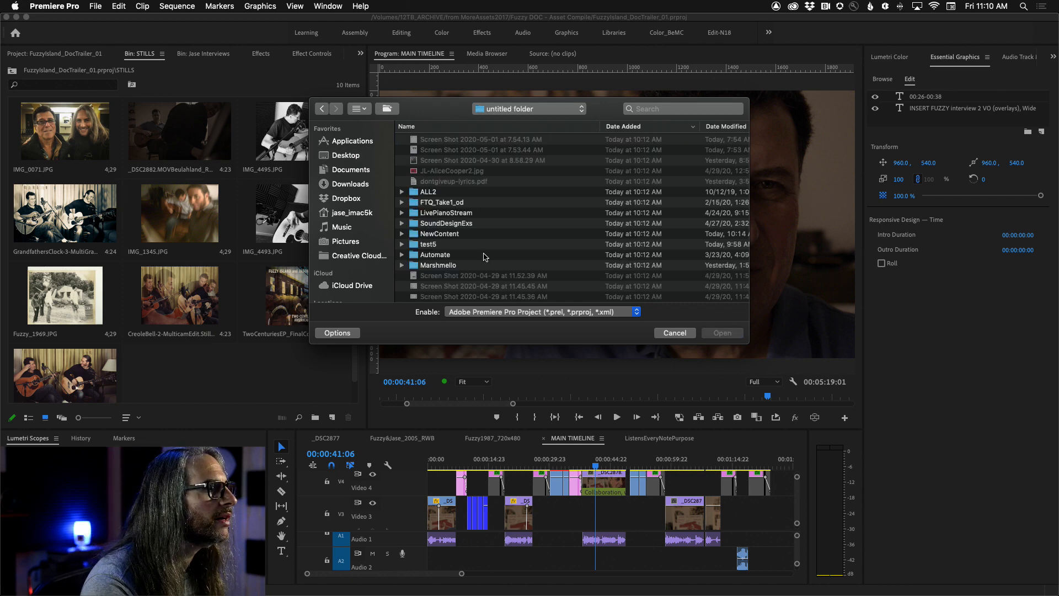
pyautogui.click(402, 244)
pyautogui.scroll(-2, 448, 221)
pyautogui.hscroll(1, 448, 221)
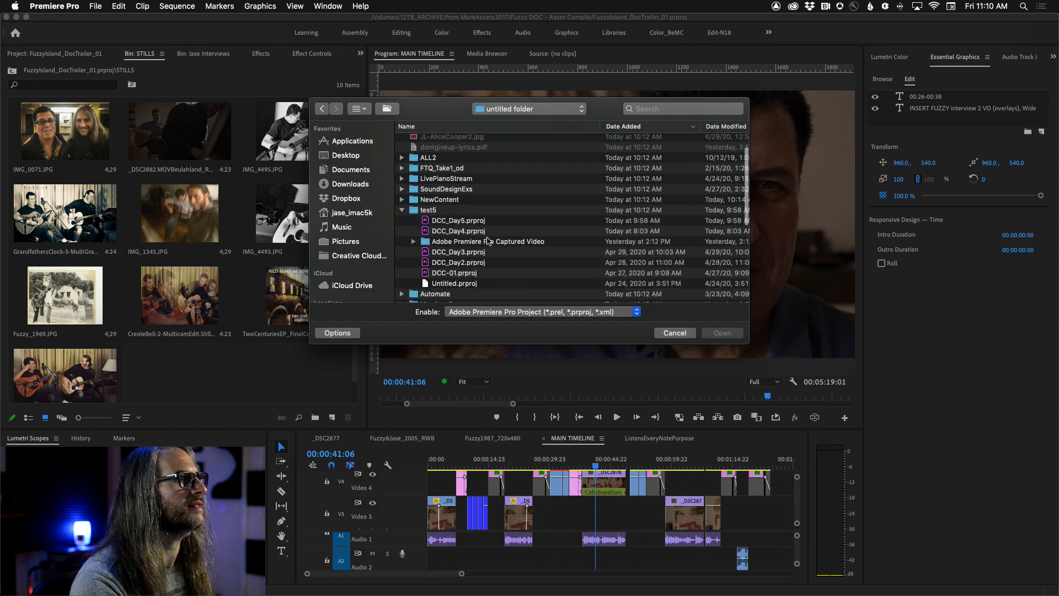
pyautogui.click(448, 220)
pyautogui.click(727, 333)
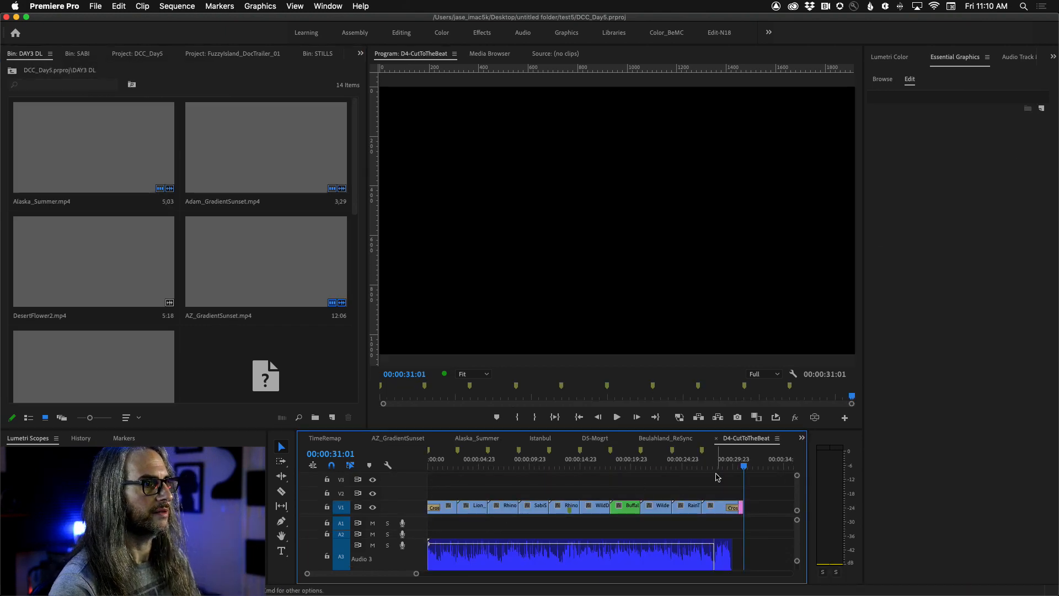
# - Park the playhead at 00:00:28:09 in the D4-CutToTheBeat sequence and open its media export settings
pyautogui.moveTo(742, 467); pyautogui.dragTo(716, 469)
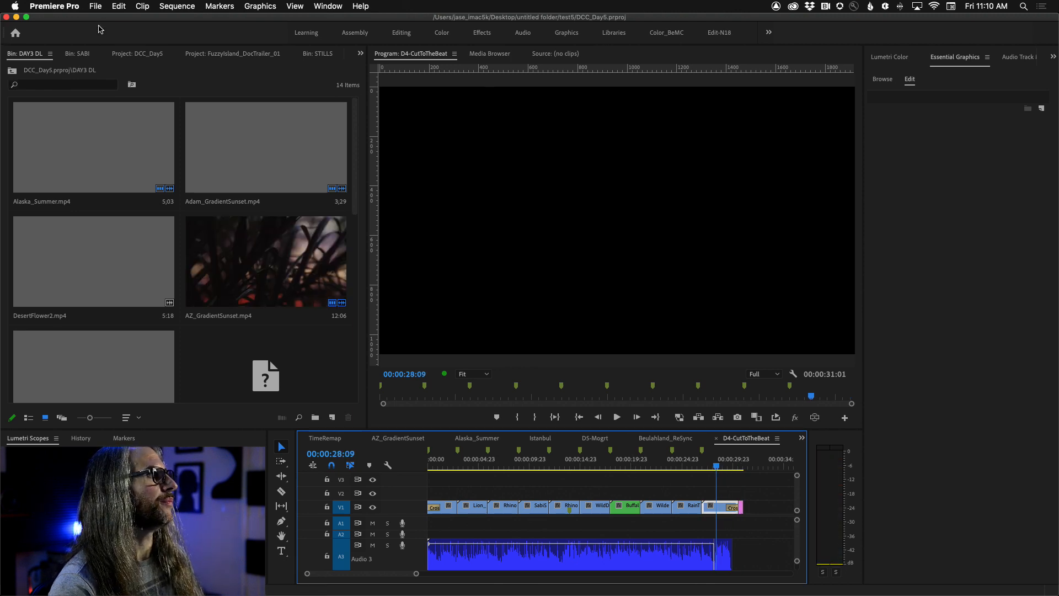
pyautogui.click(99, 6)
pyautogui.click(102, 7)
pyautogui.click(102, 6)
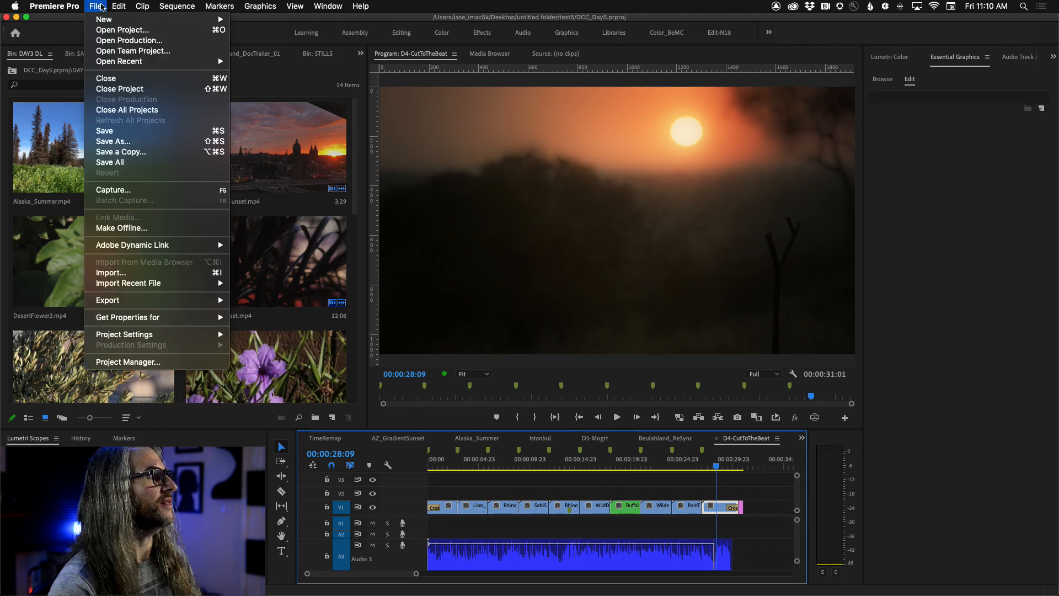
pyautogui.moveTo(152, 302)
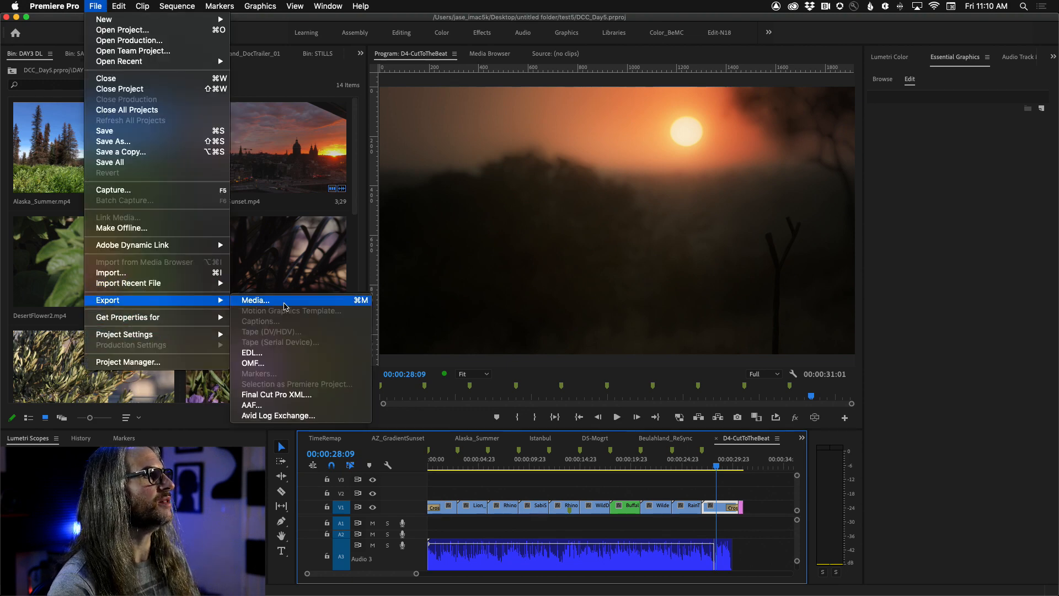
pyautogui.click(295, 305)
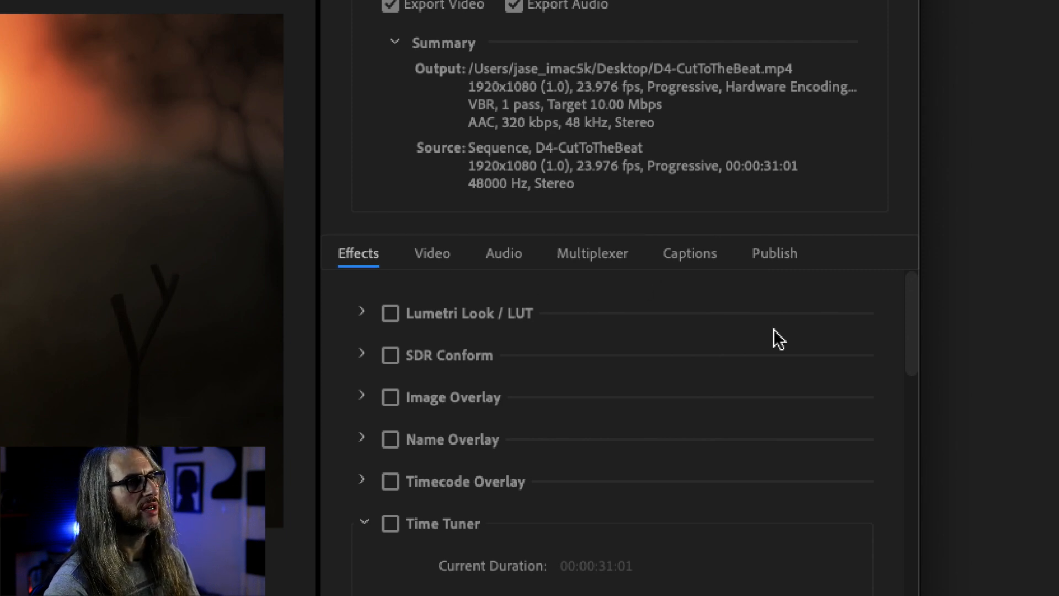
# - Enable the Lumetri Look / LUT export effect and apply the SL BIG look
pyautogui.scroll(-1, 909, 337)
pyautogui.scroll(1, 909, 336)
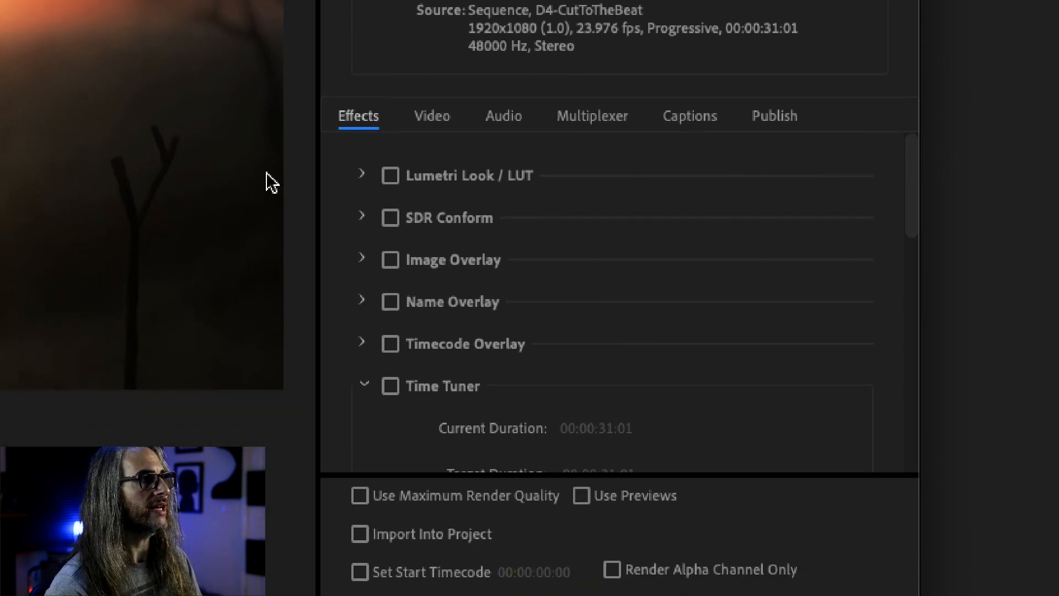
pyautogui.click(361, 175)
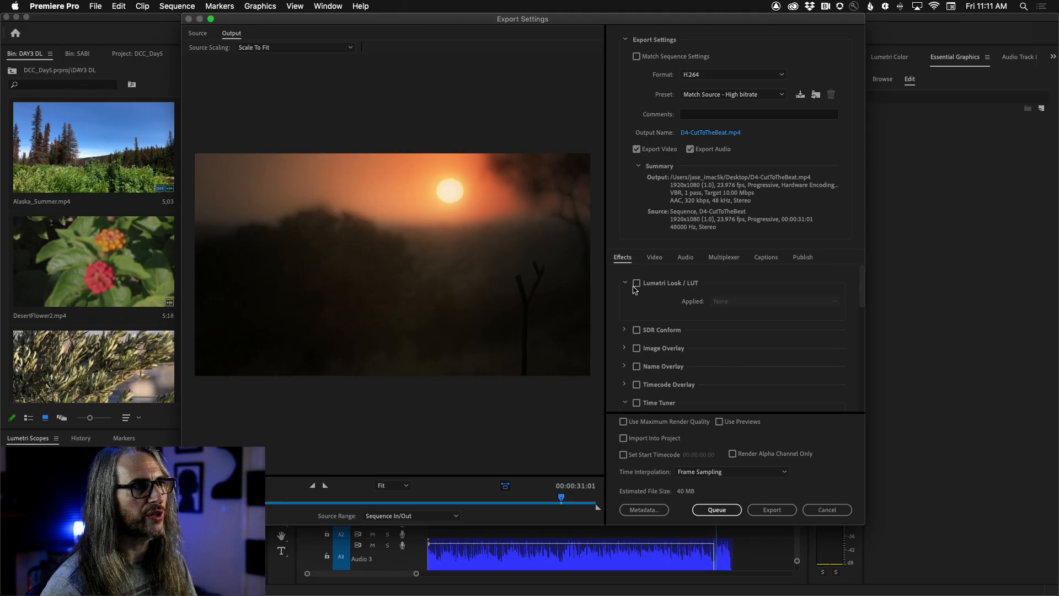
pyautogui.click(636, 284)
pyautogui.click(753, 301)
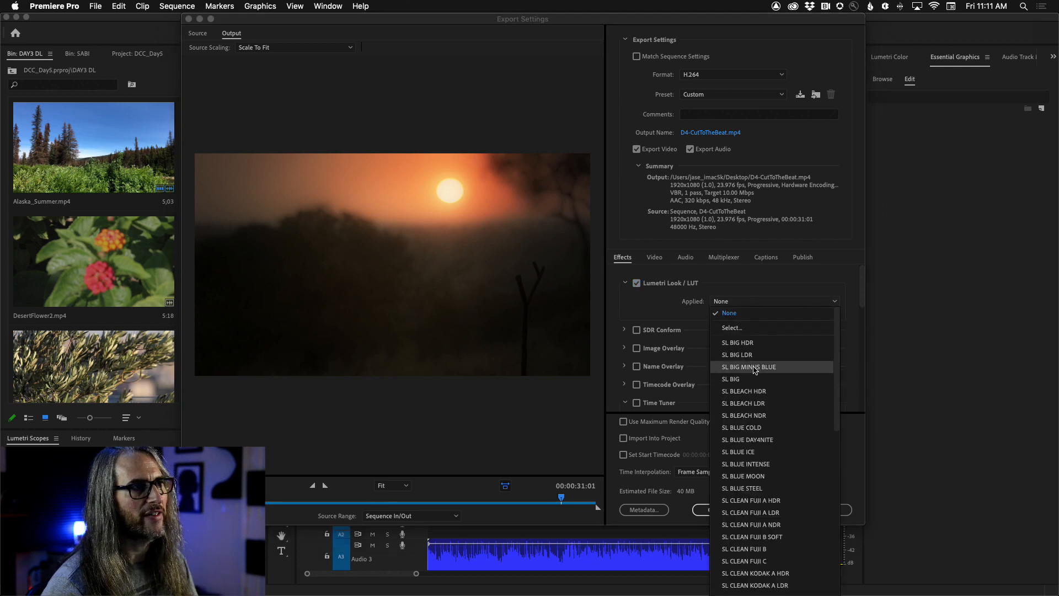
pyautogui.click(756, 379)
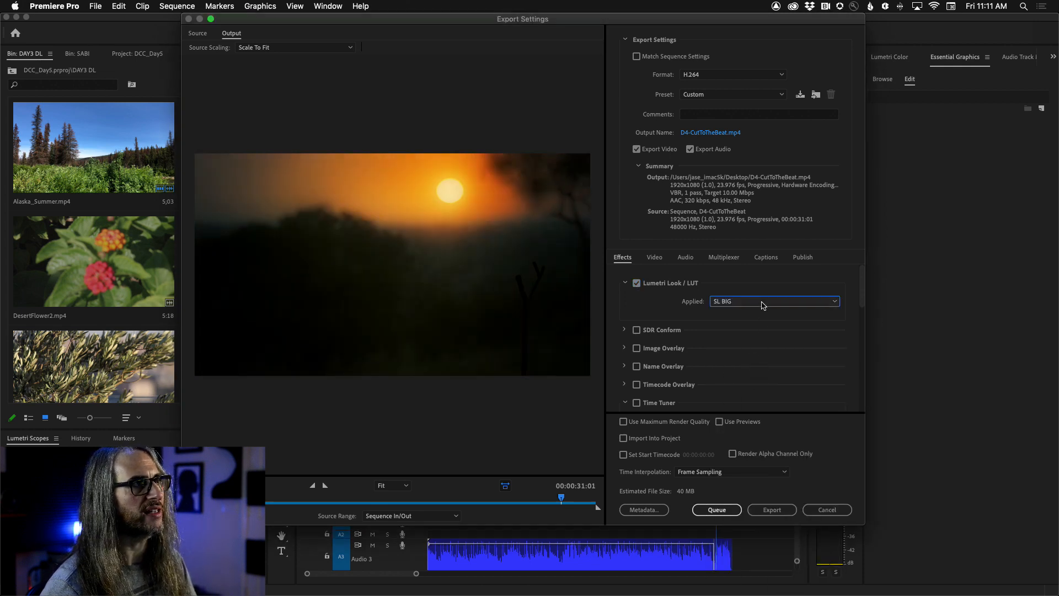
# - Try the SL BLUE MOON, SL CLEAN KODAK B SOFT, SL IRON LDR and SL BLEACH NDR looks, and disable Lumetri Look / LUT
pyautogui.click(763, 307)
pyautogui.click(772, 411)
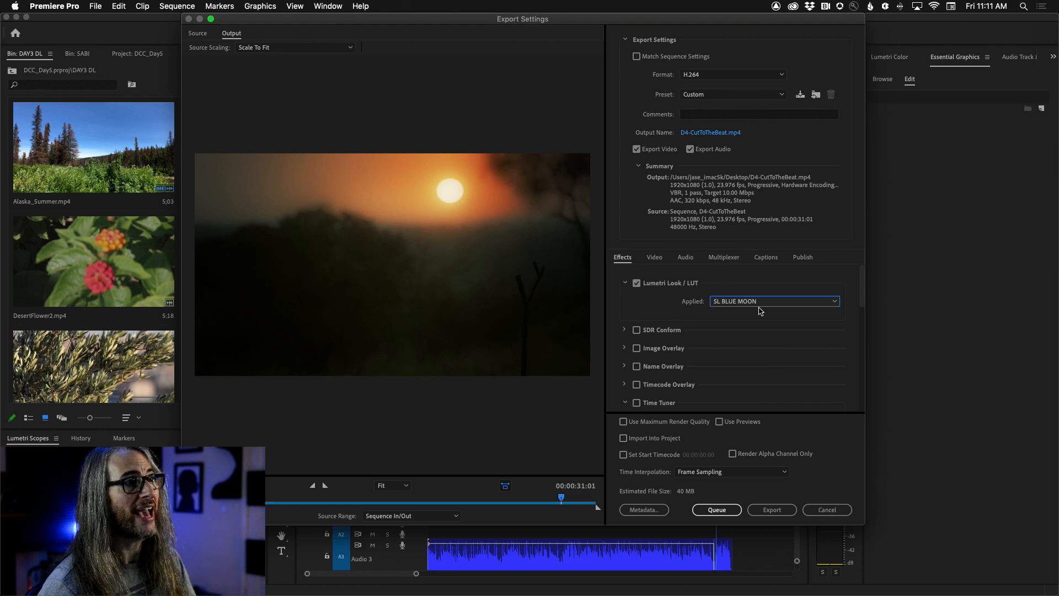
pyautogui.click(759, 305)
pyautogui.click(771, 452)
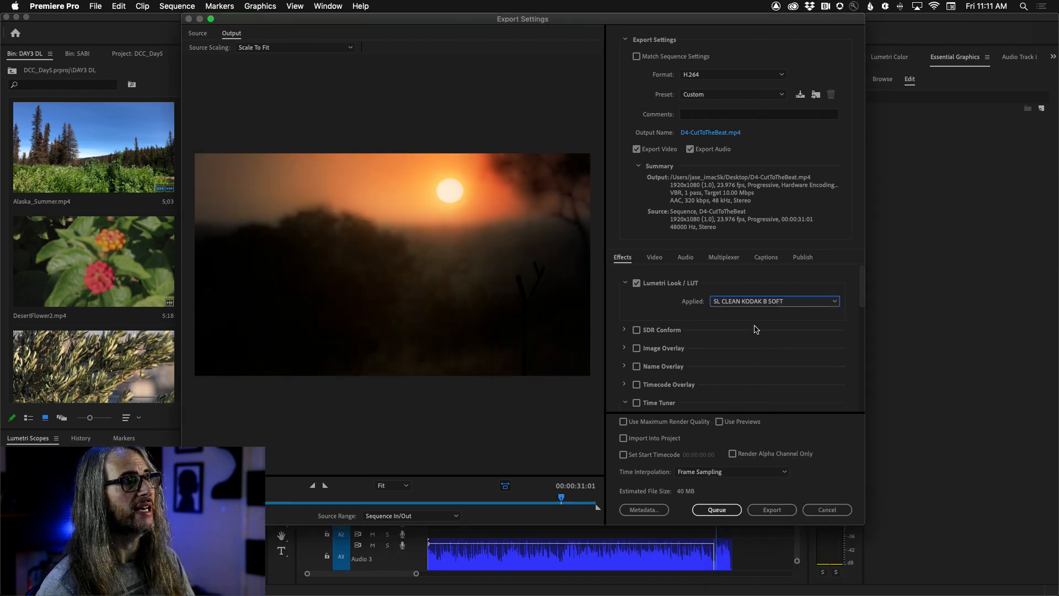
pyautogui.click(753, 303)
pyautogui.click(760, 521)
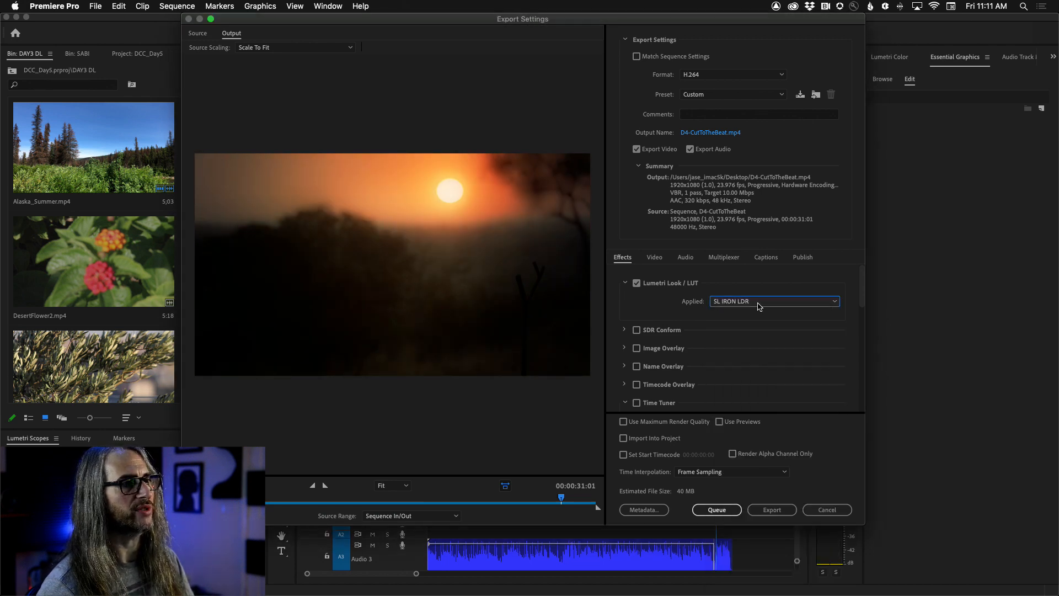
pyautogui.click(766, 304)
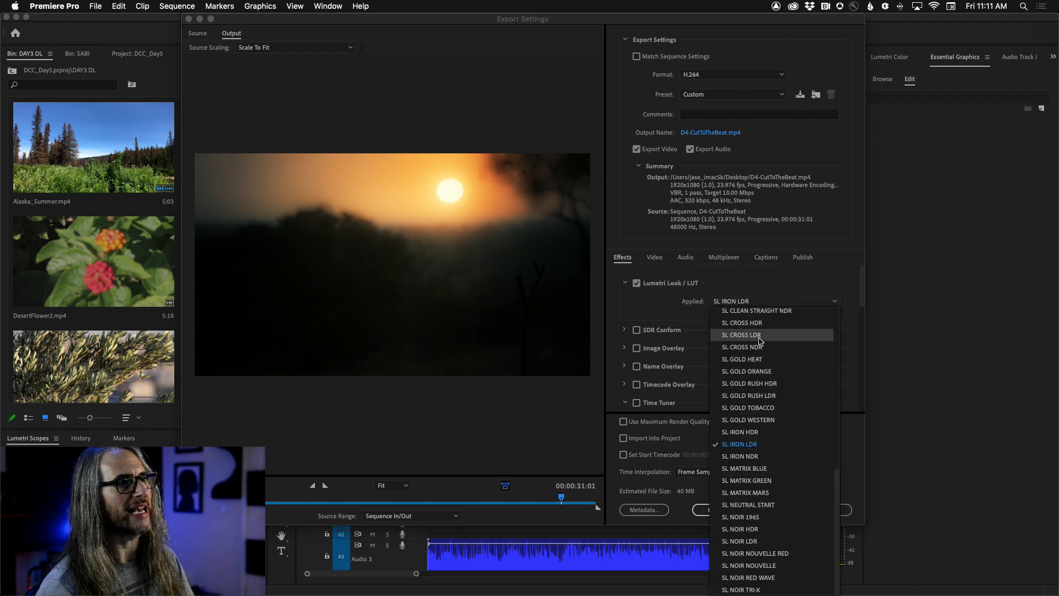
pyautogui.scroll(10, 758, 339)
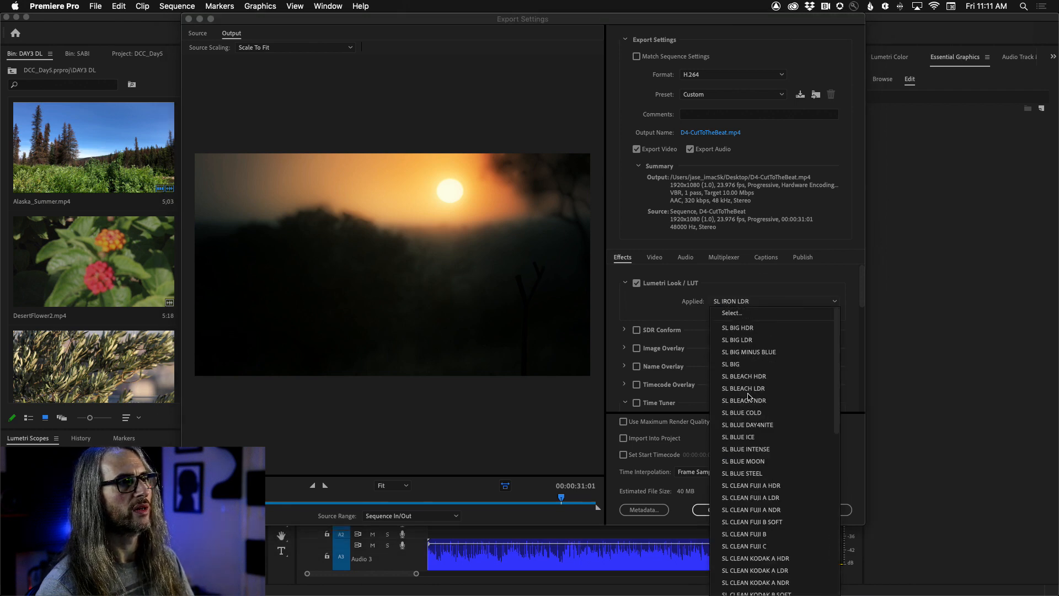
pyautogui.click(746, 400)
pyautogui.click(637, 283)
pyautogui.click(624, 283)
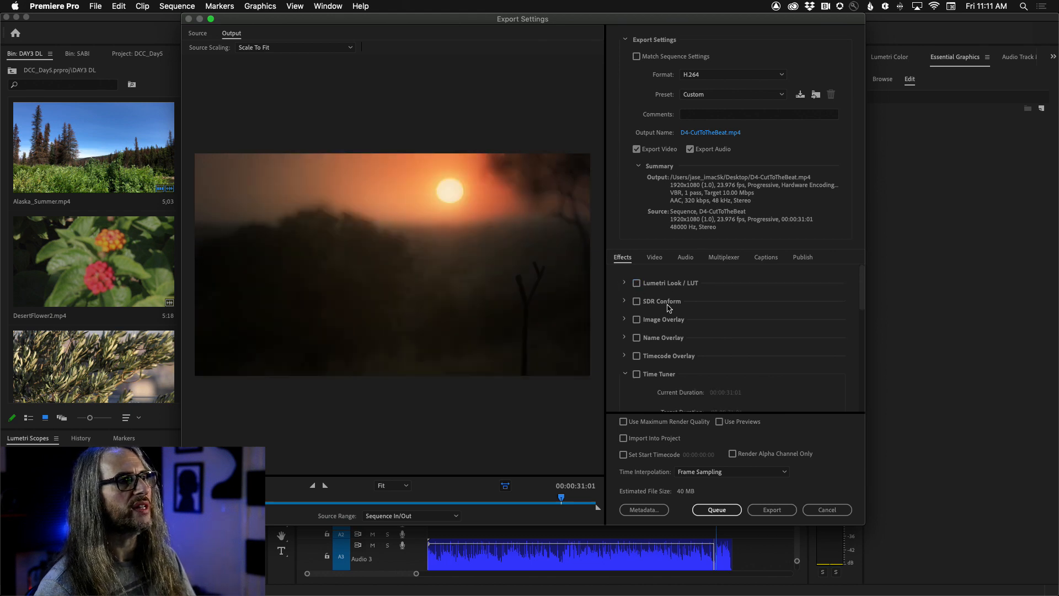
# - Switch the Timecode Overlay on and off again, and enable the Time Tuner export effect
pyautogui.scroll(-2, 861, 298)
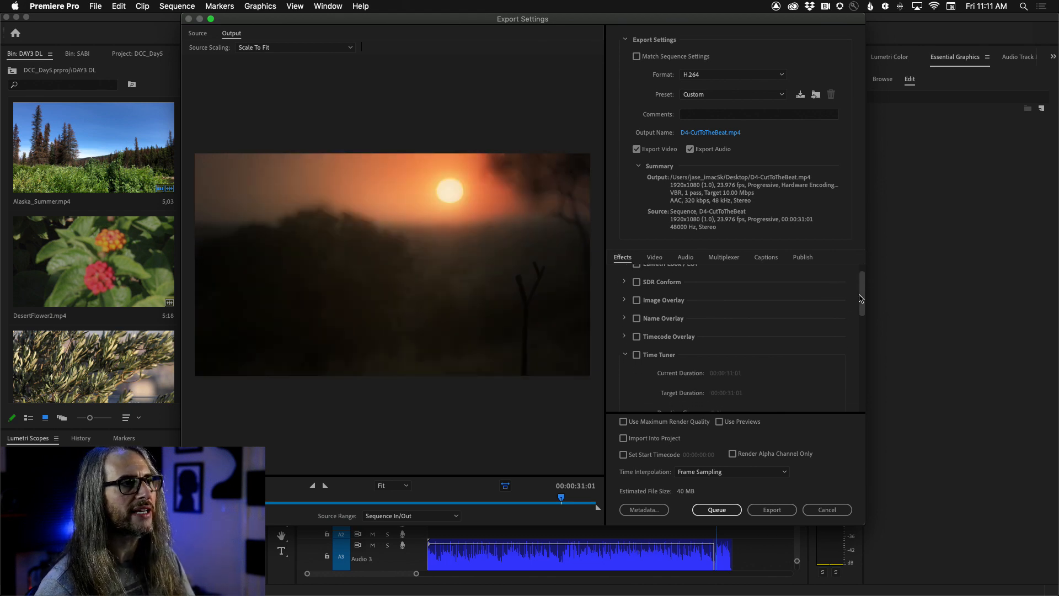
pyautogui.scroll(-3, 861, 297)
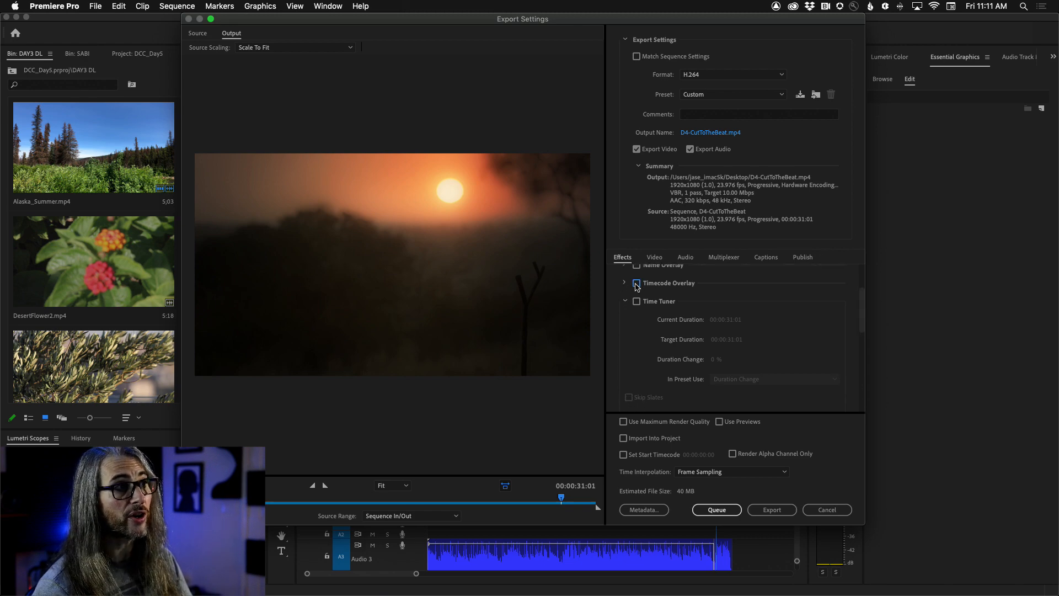
pyautogui.click(637, 283)
pyautogui.click(637, 284)
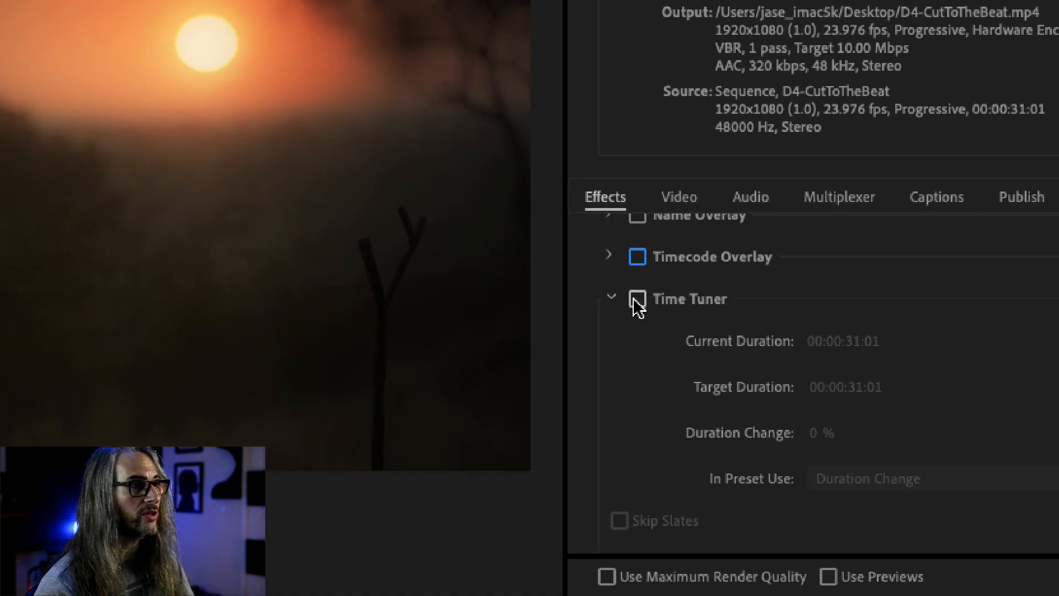
pyautogui.click(636, 300)
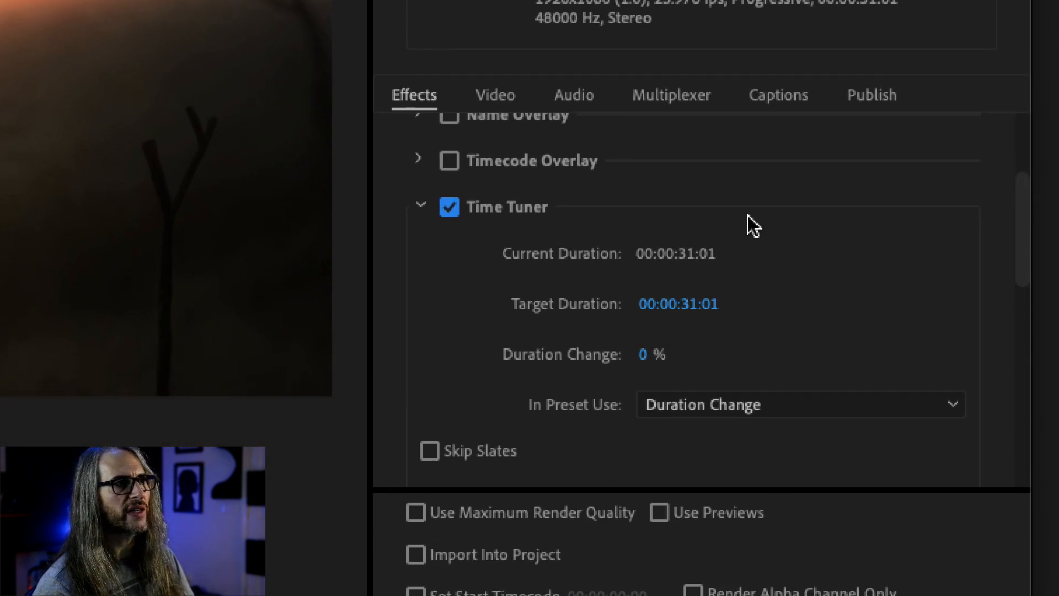
# - Set the Time Tuner target duration to 00:00:30:00
pyautogui.click(697, 305)
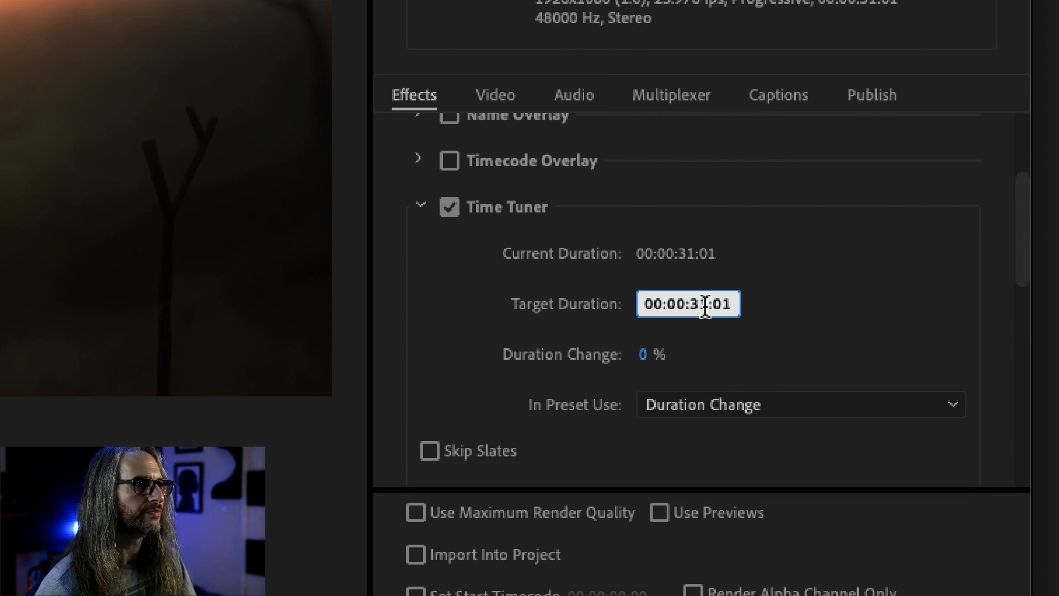
pyautogui.press('BackSpace')
pyautogui.write('0')
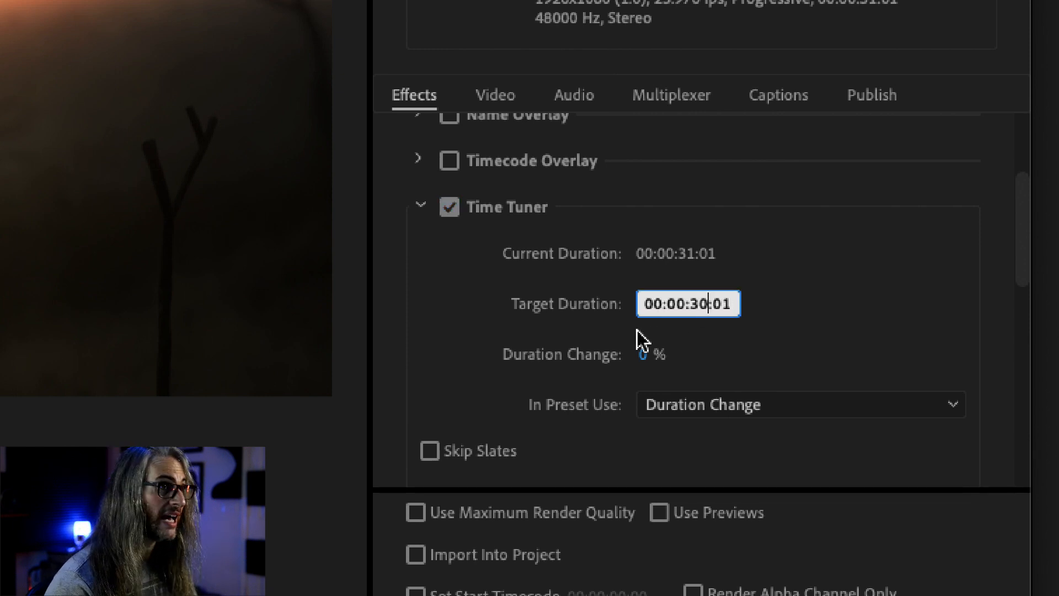
pyautogui.click(729, 305)
pyautogui.press('BackSpace')
pyautogui.write('0')
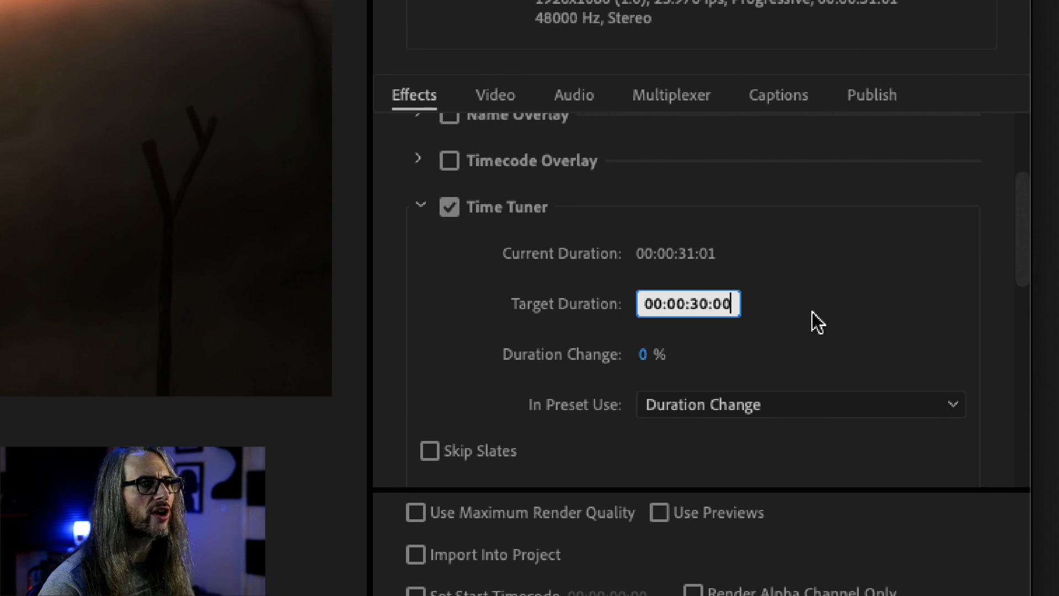
pyautogui.press('Return')
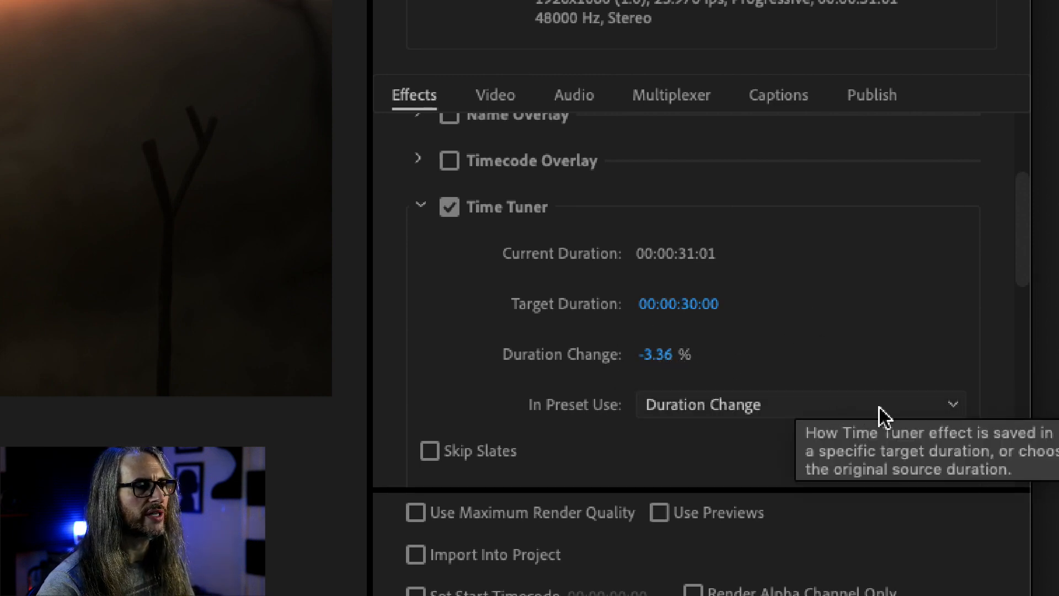
# - Make presets use Time Tuner's Target Duration and choose the YouTube 1080p Full HD export preset
pyautogui.click(898, 410)
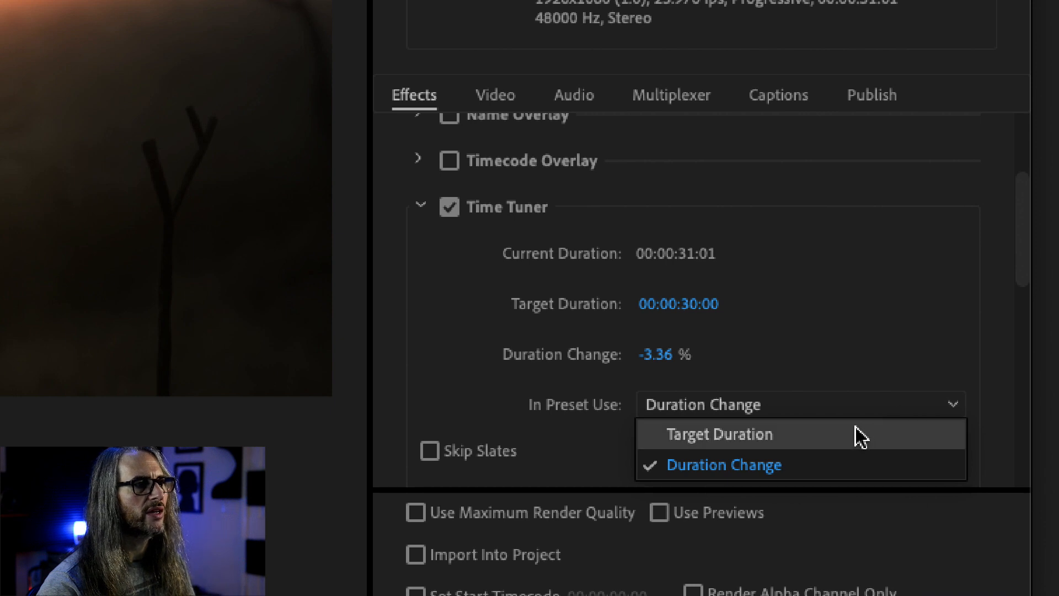
pyautogui.click(848, 350)
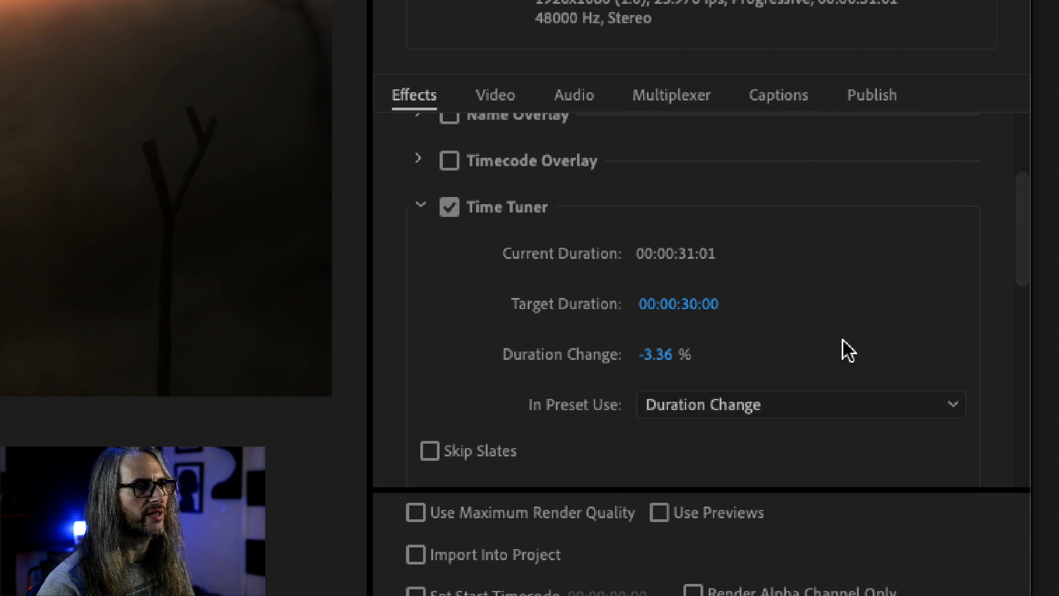
pyautogui.click(801, 403)
pyautogui.click(794, 435)
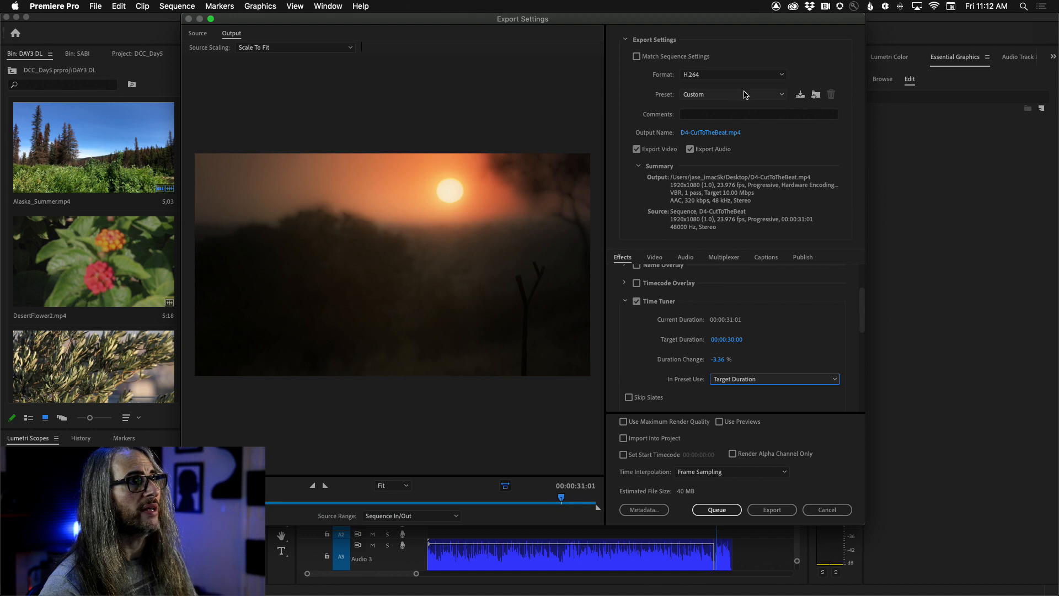
pyautogui.click(745, 95)
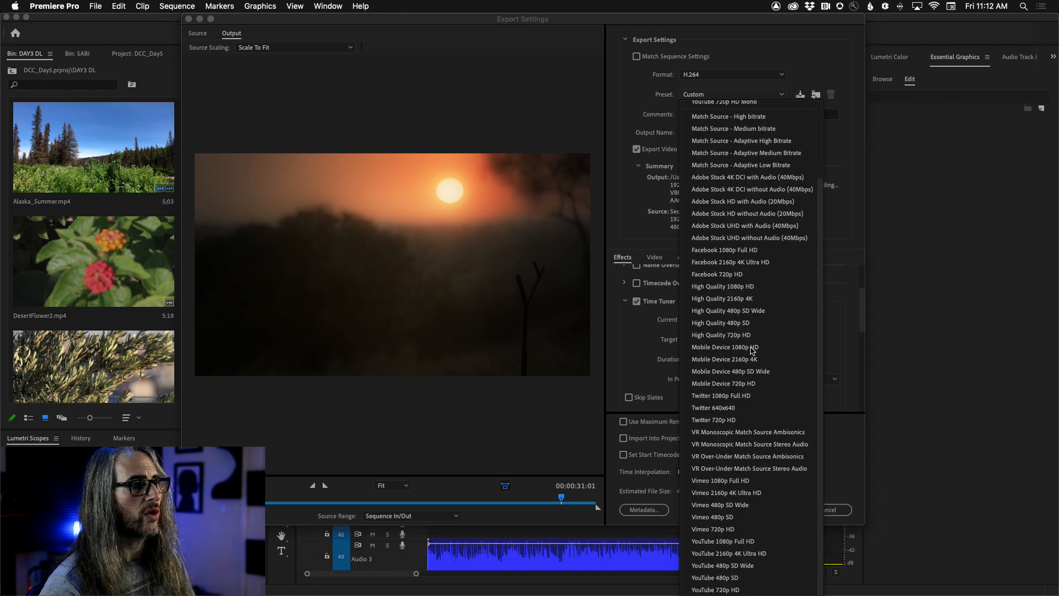
pyautogui.click(729, 541)
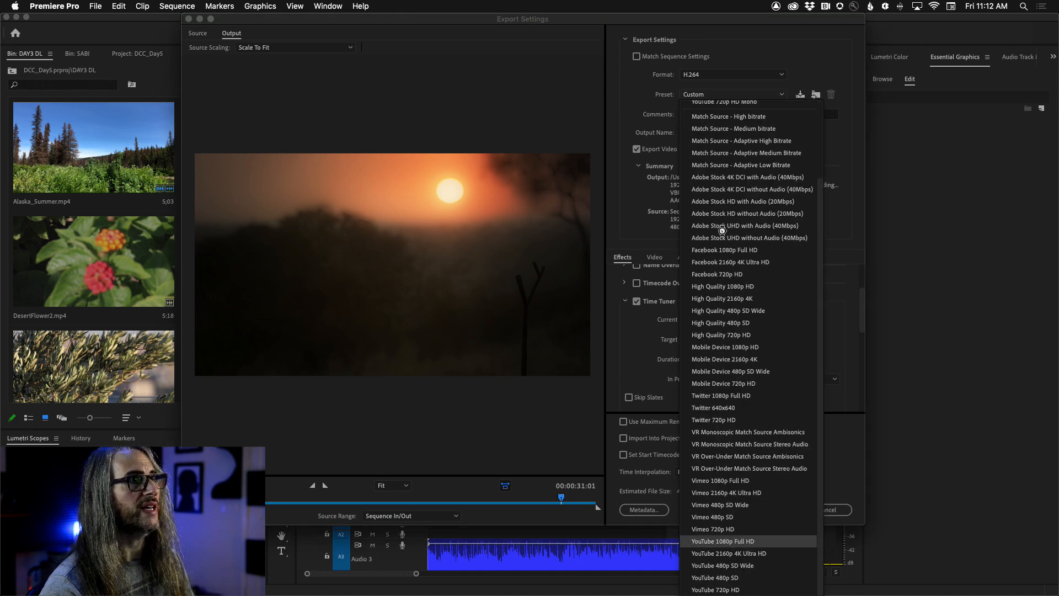
# - Enable Time Tuner, make presets use Target Duration, and set the target duration to 00:00:30:00
pyautogui.click(637, 302)
pyautogui.click(750, 379)
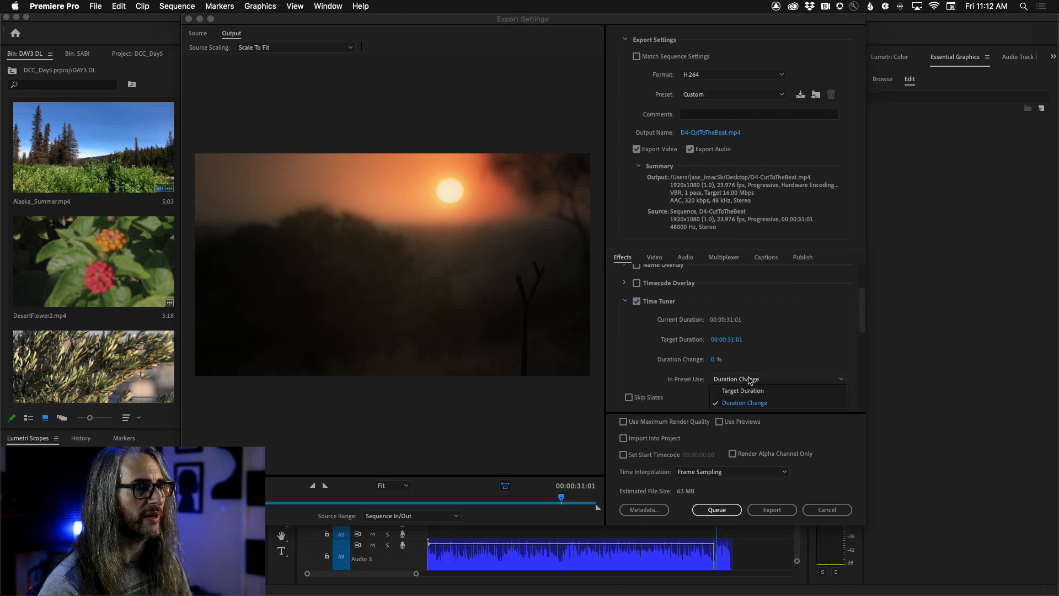
pyautogui.click(742, 390)
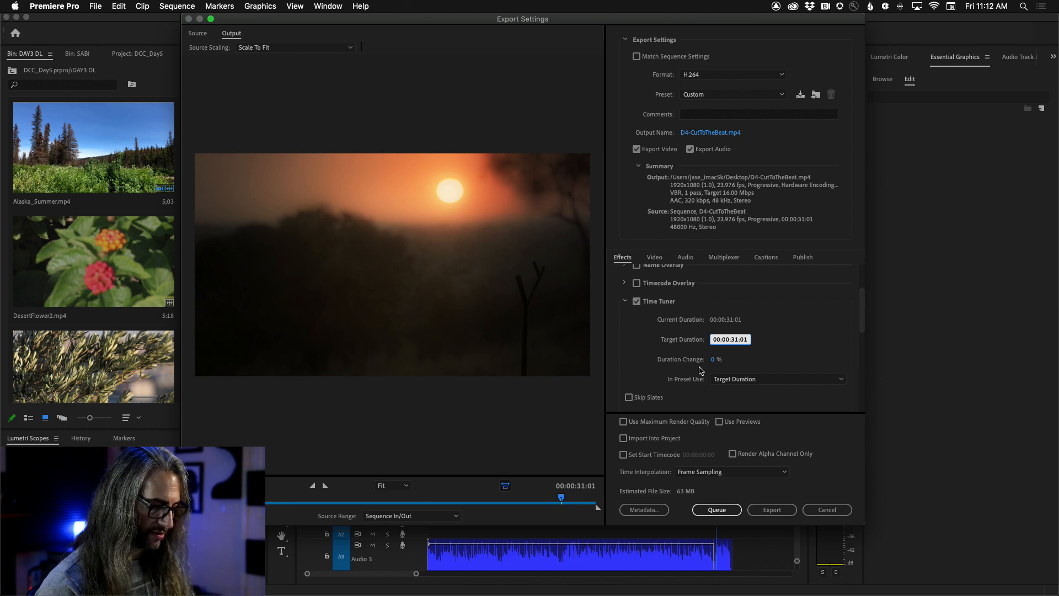
pyautogui.press('BackSpace')
pyautogui.write('0')
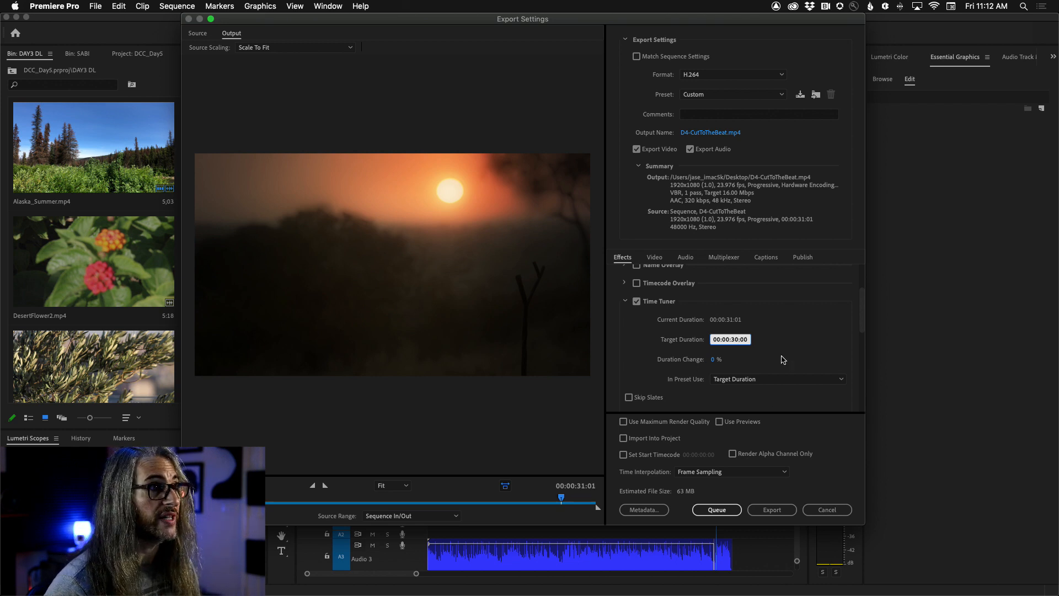
pyautogui.click(770, 334)
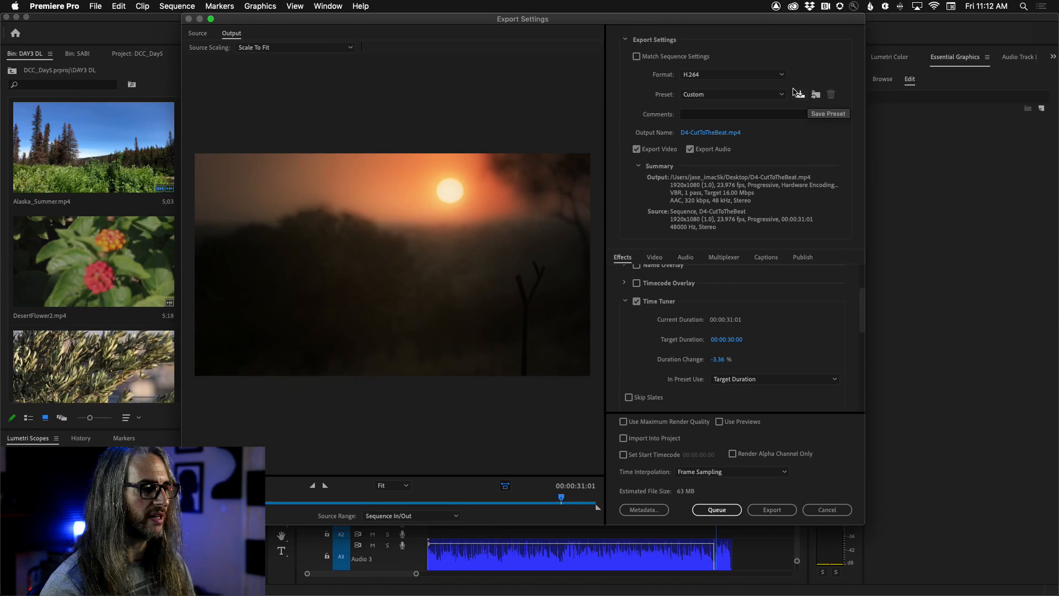
# - Export the D4-CutToTheBeat sequence with Import Into Project enabled, without saving the settings as a preset
pyautogui.click(799, 95)
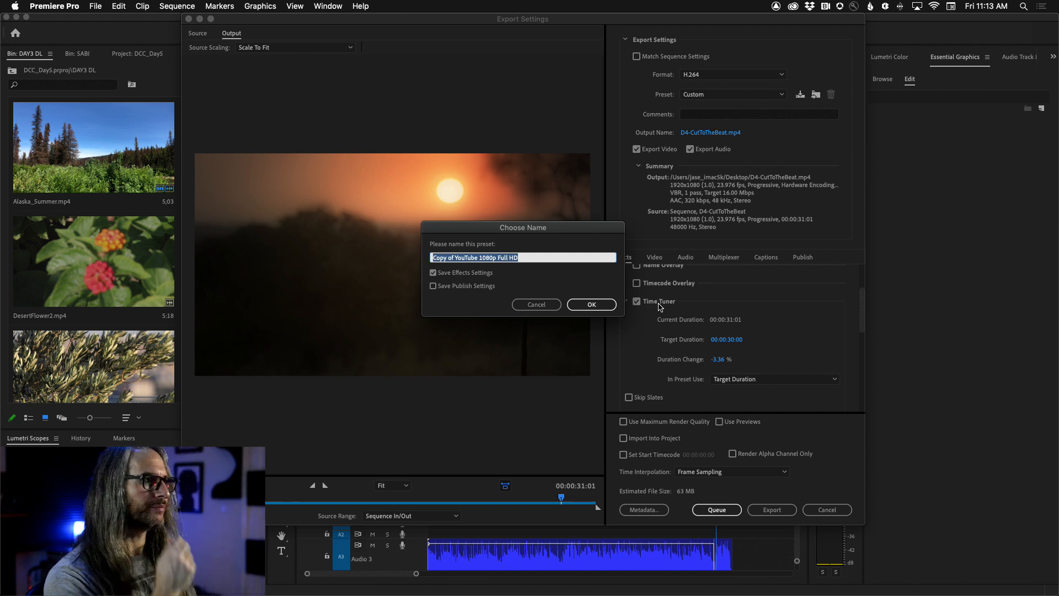
pyautogui.click(551, 306)
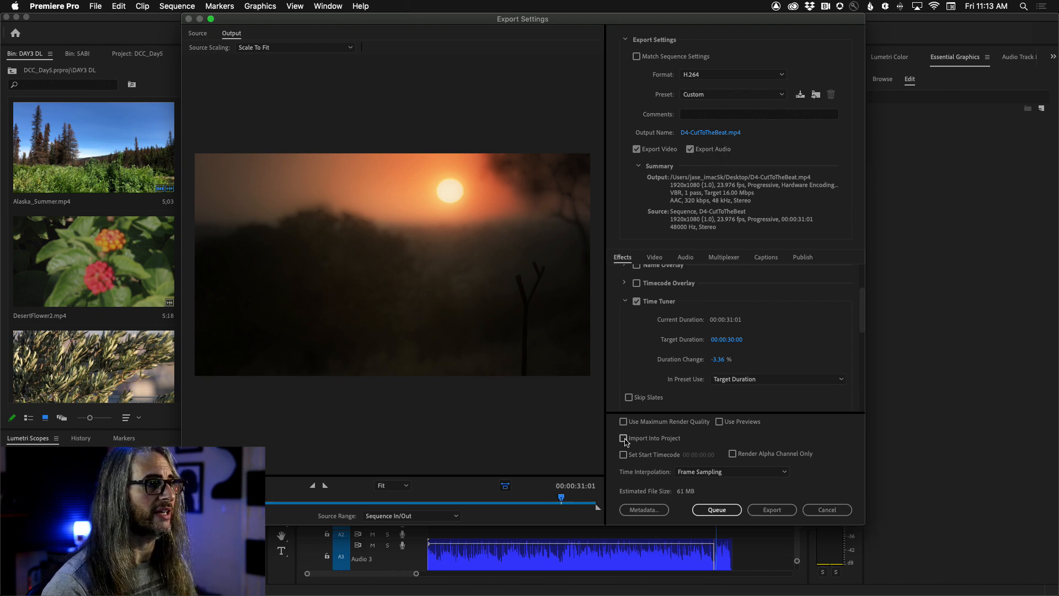
pyautogui.click(623, 439)
pyautogui.click(772, 510)
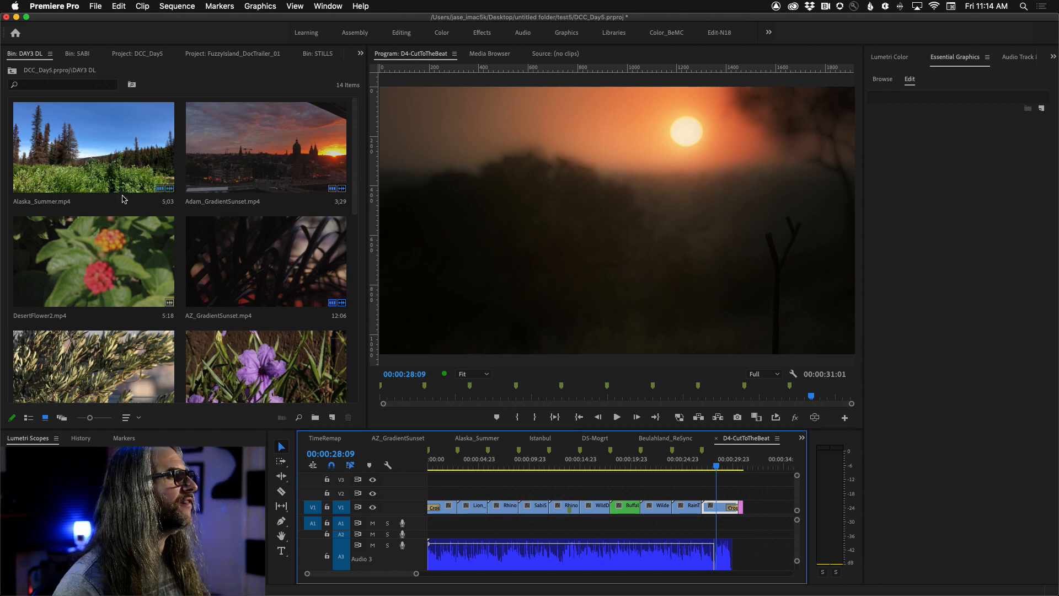
# - Look for the exported clip in the DAY3 DL bin and the FuzzyIsland_DocTrailer_01 project, listing the project's items by name
pyautogui.moveTo(355, 192); pyautogui.dragTo(353, 399)
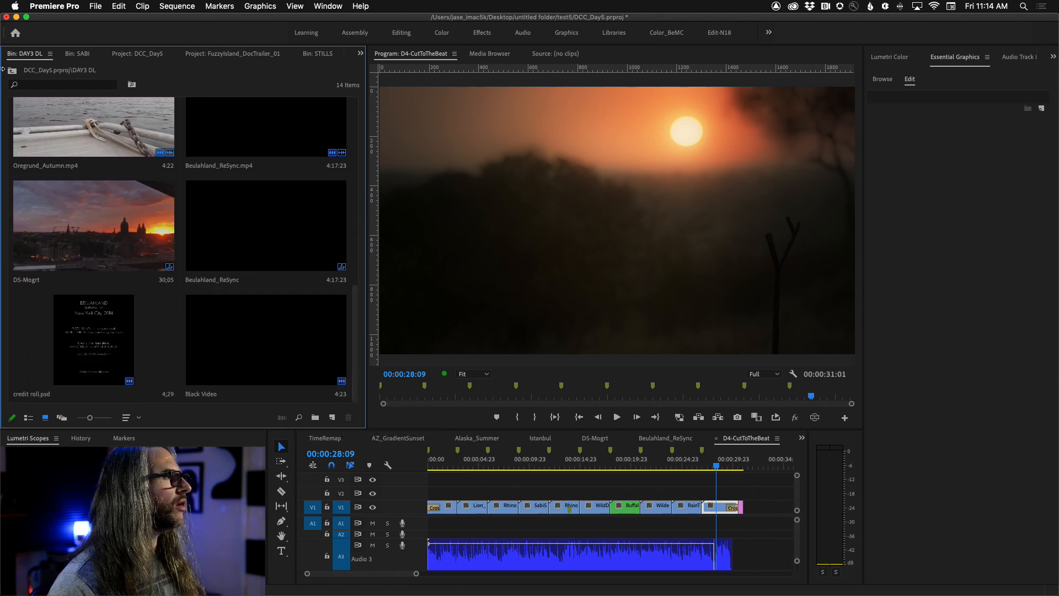
pyautogui.click(188, 55)
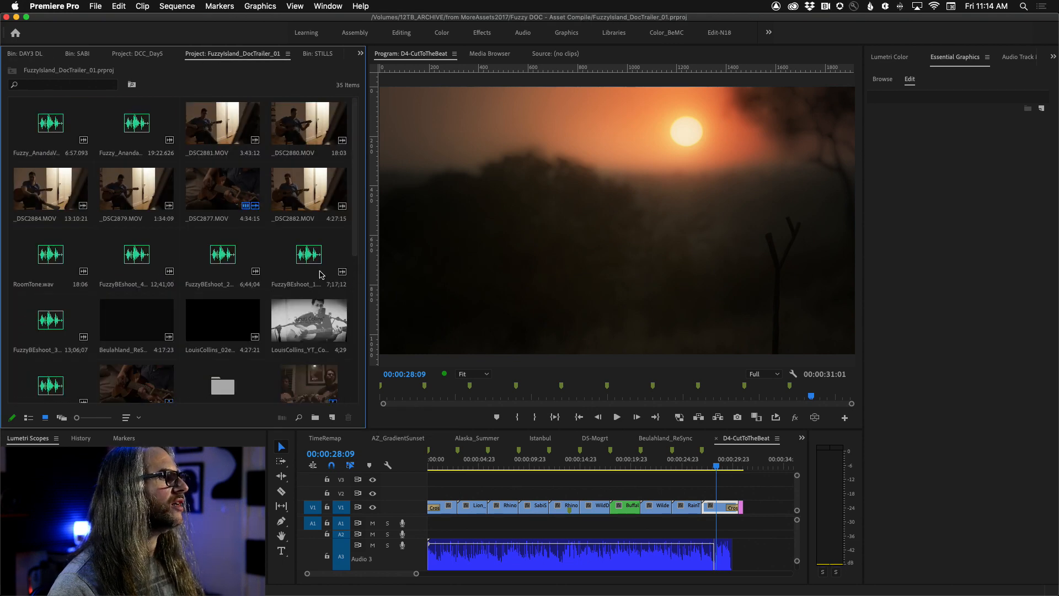
pyautogui.click(28, 418)
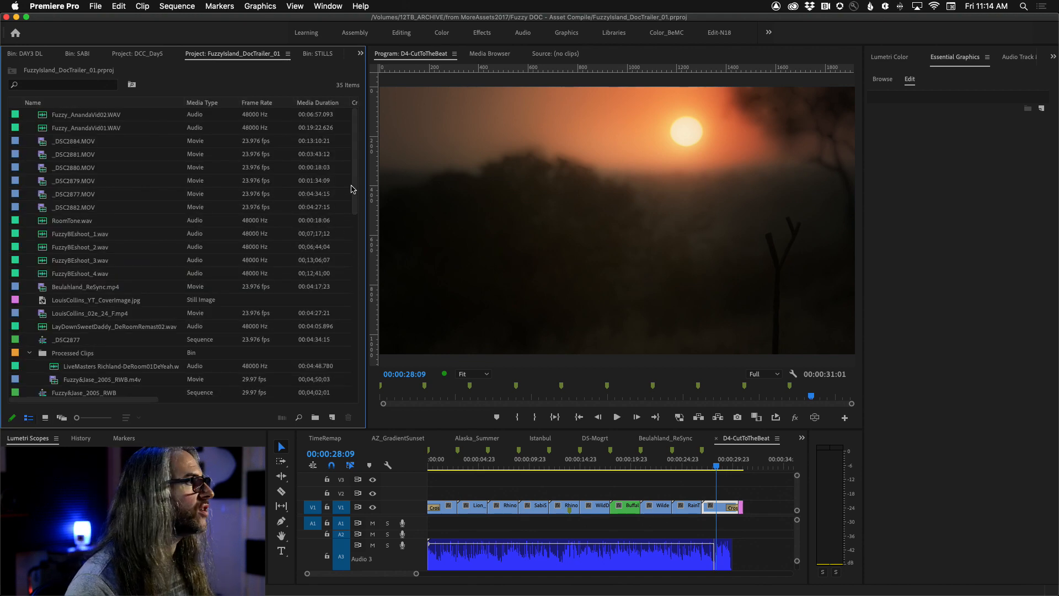
pyautogui.scroll(-5, 351, 189)
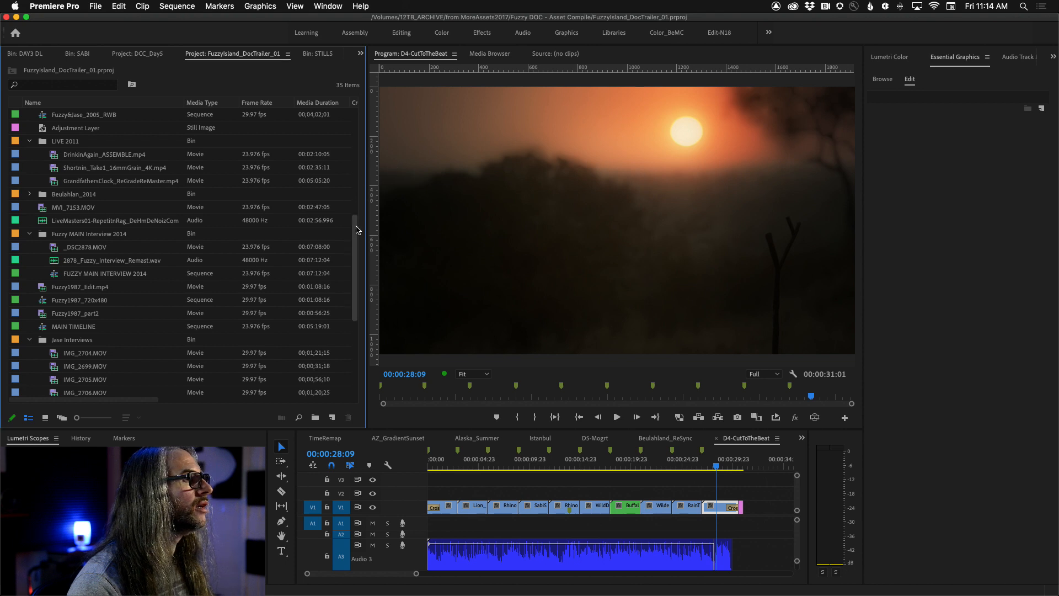
pyautogui.click(78, 103)
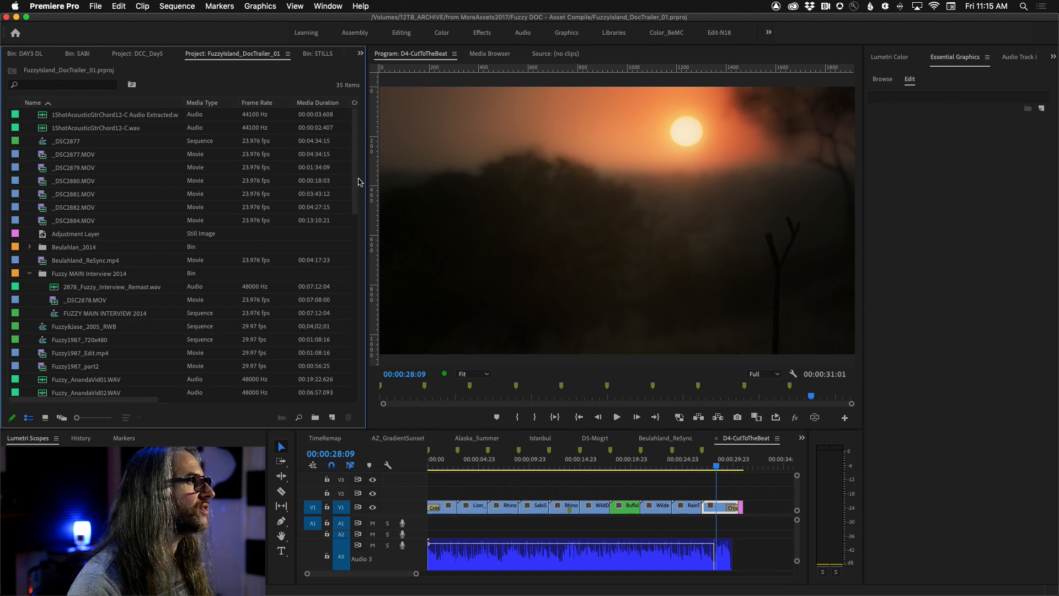
pyautogui.scroll(-1, 354, 181)
pyautogui.moveTo(354, 181)
pyautogui.mouseDown()
pyautogui.moveTo(355, 377)
pyautogui.moveTo(359, 176)
pyautogui.mouseUp()
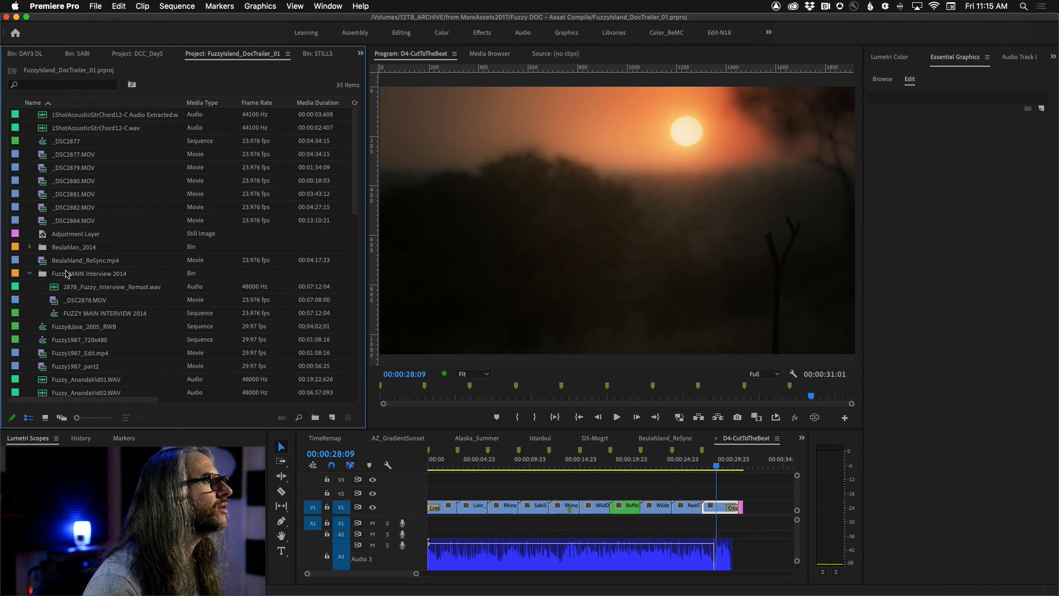
pyautogui.click(29, 248)
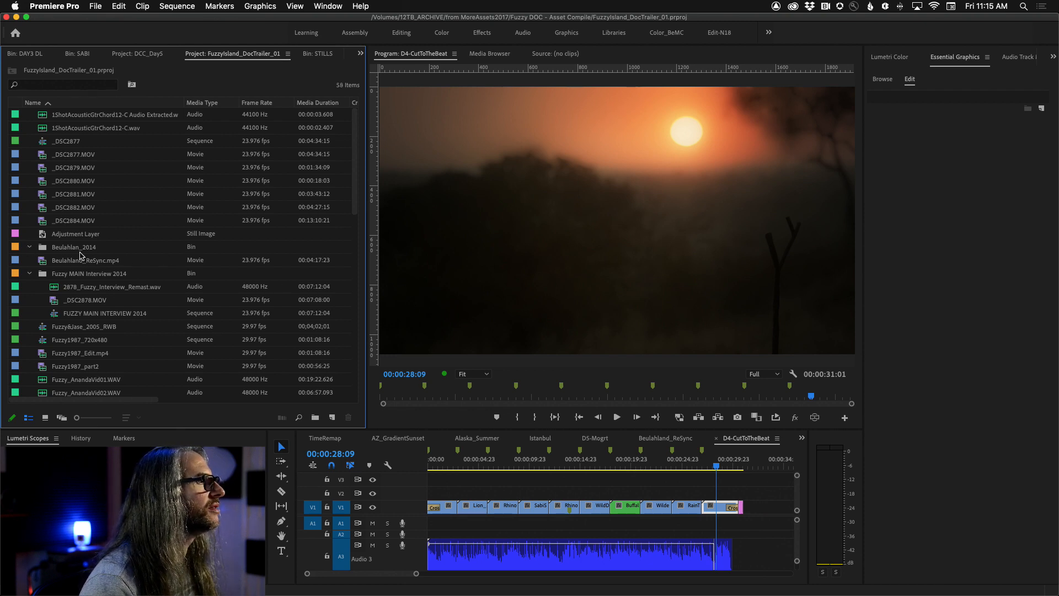
pyautogui.scroll(-3, 357, 204)
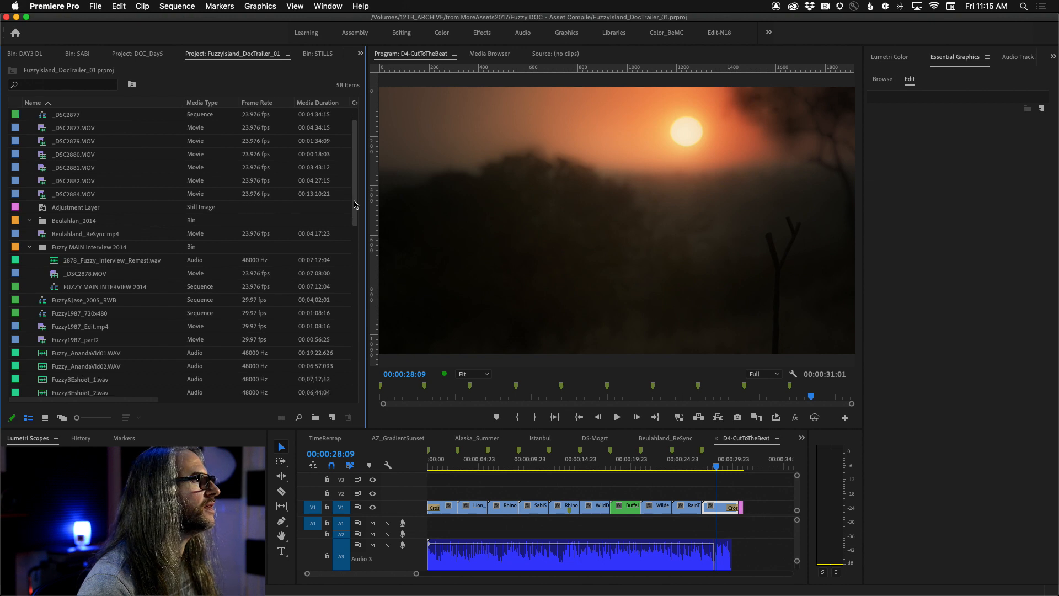
# - Search the FuzzyIsland_DocTrailer_01 project for D4-Cut and check the STILLS and Processed Clips bins
pyautogui.click(50, 84)
pyautogui.write('D4')
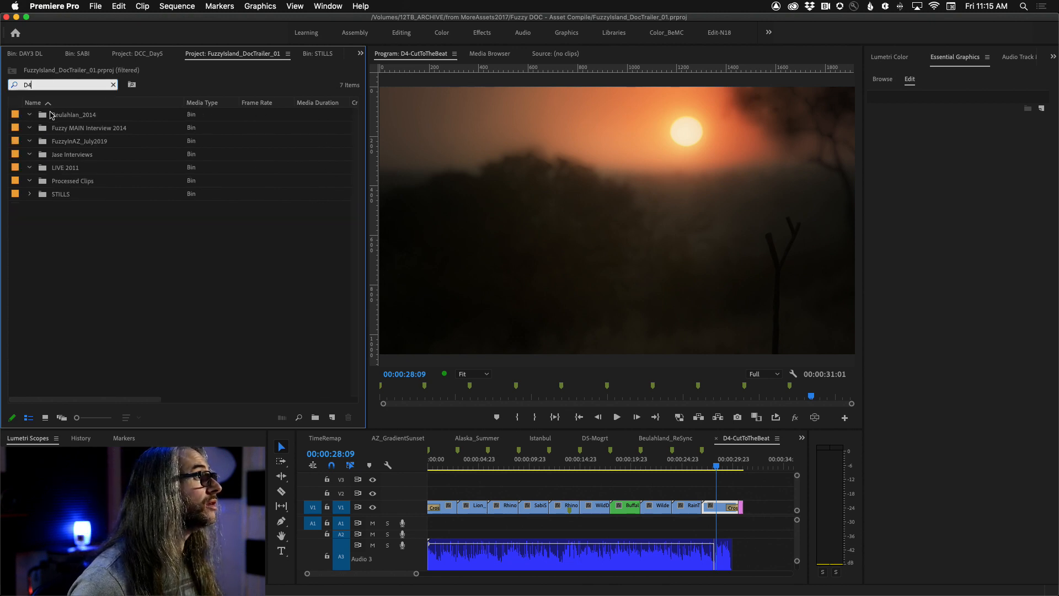
pyautogui.write('-Cut')
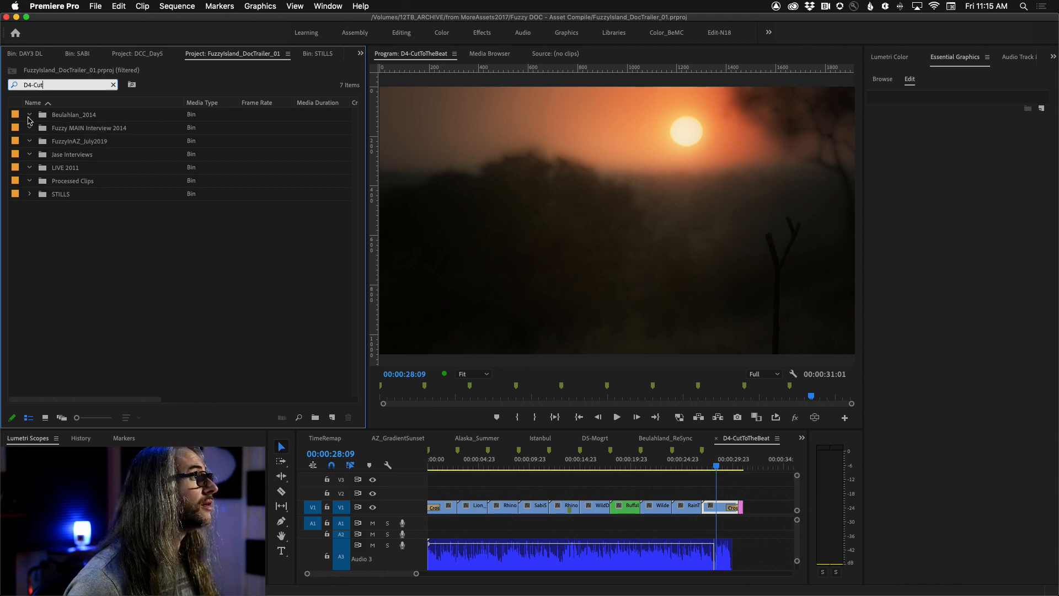
pyautogui.click(29, 193)
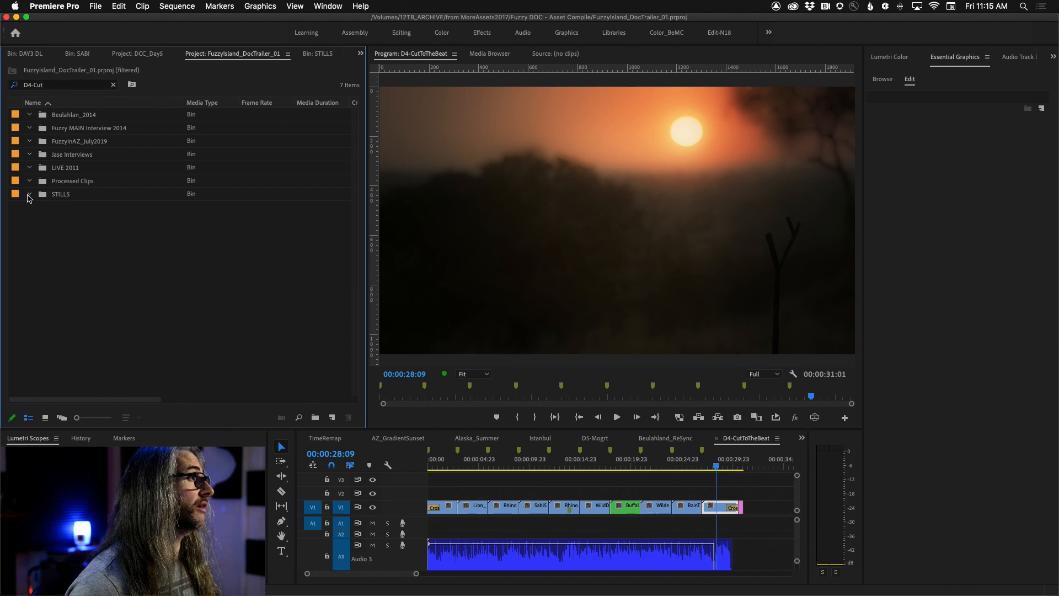
pyautogui.click(29, 181)
pyautogui.click(59, 84)
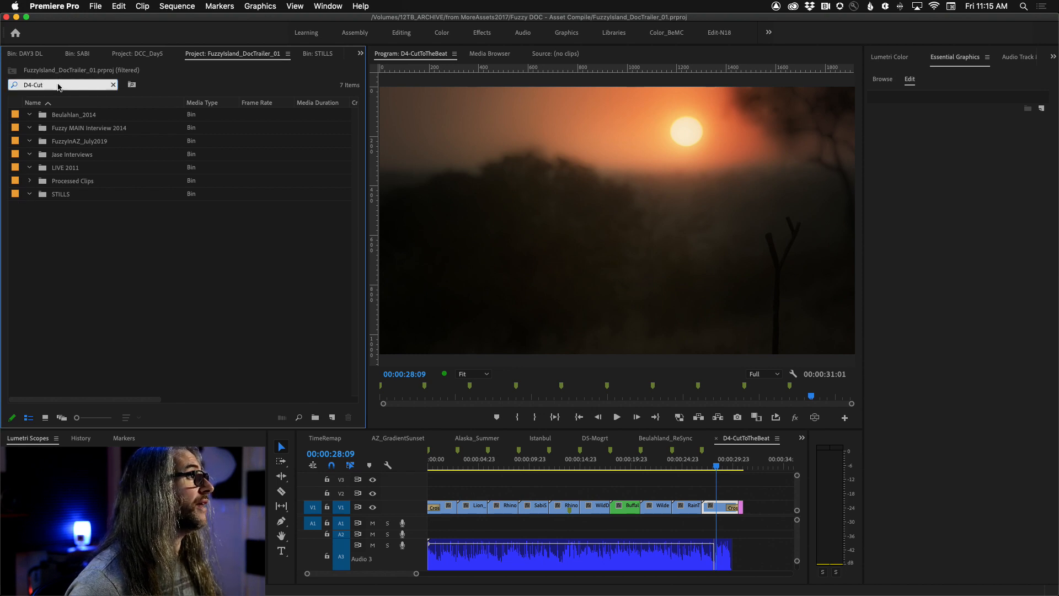
# - Import D4-CutToTheBeat.mp4 from the Desktop folder in Finder into the FuzzyIsland_DocTrailer_01 project
pyautogui.moveTo(251, 594)
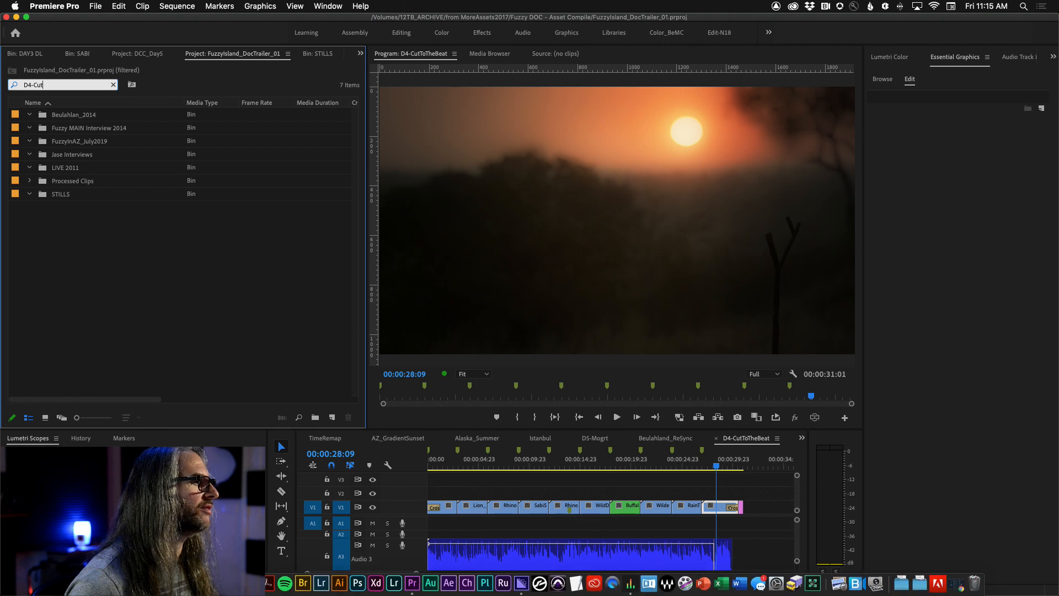
pyautogui.click(85, 583)
pyautogui.click(424, 168)
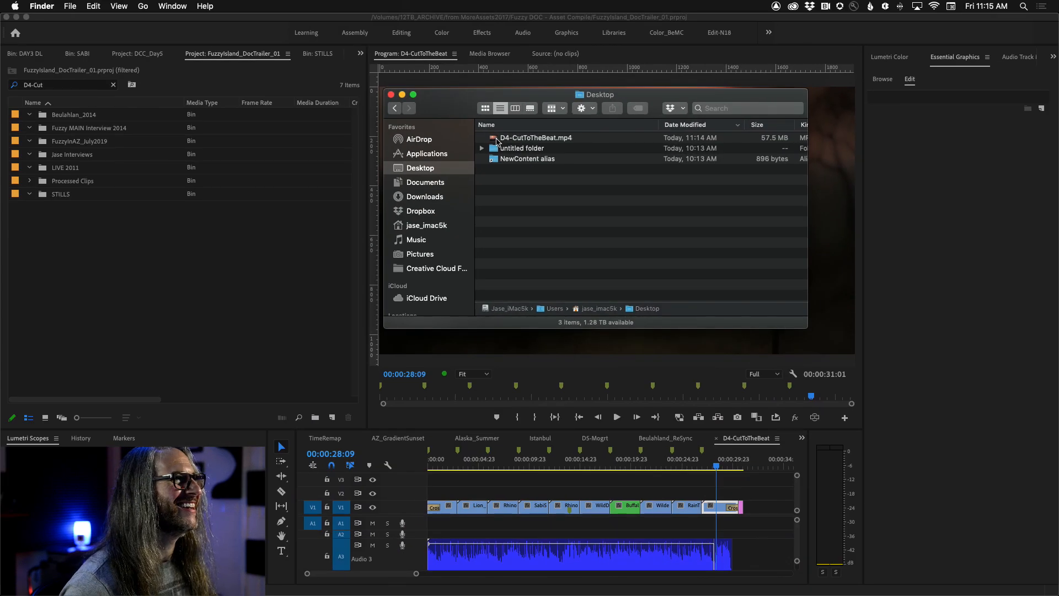
pyautogui.moveTo(499, 139); pyautogui.dragTo(168, 300)
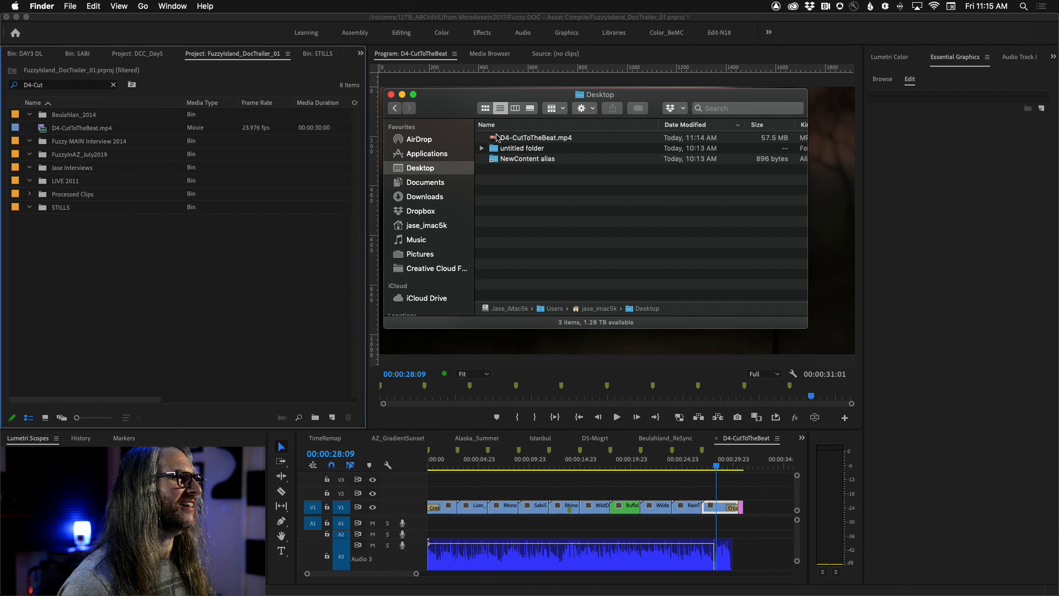
pyautogui.click(20, 363)
# - Create a new sequence from the D4-CutToTheBeat.mp4 clip and play it from the start
pyautogui.rightClick(72, 130)
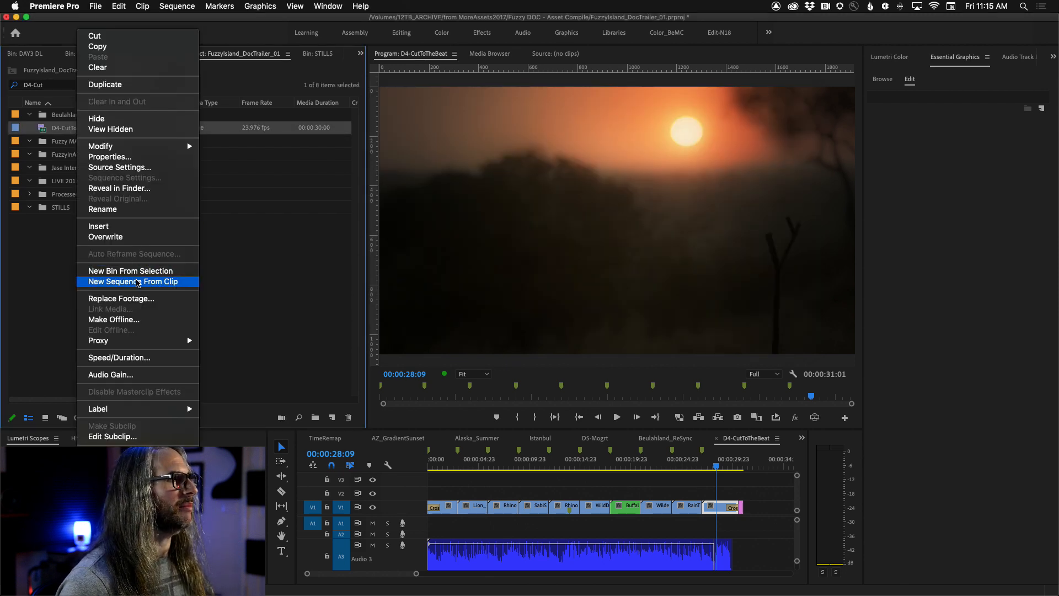
pyautogui.click(137, 282)
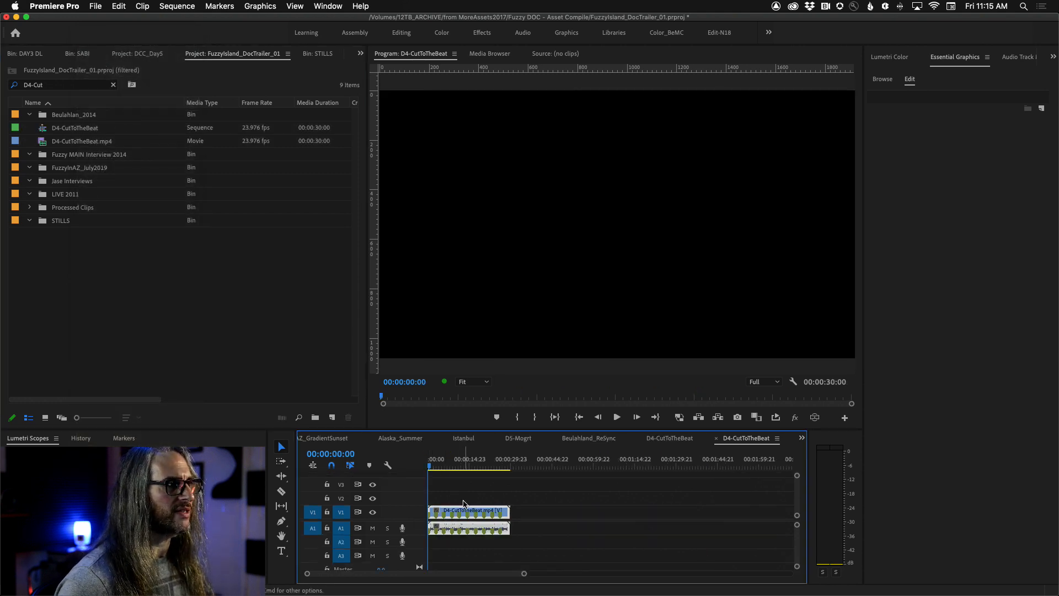
pyautogui.press('End')
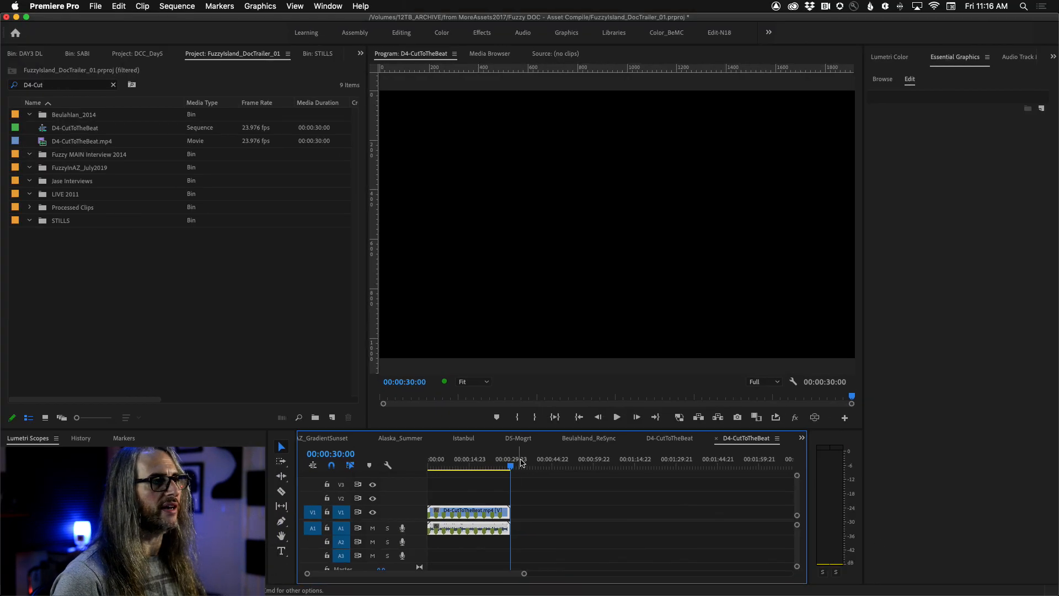
pyautogui.press('Home')
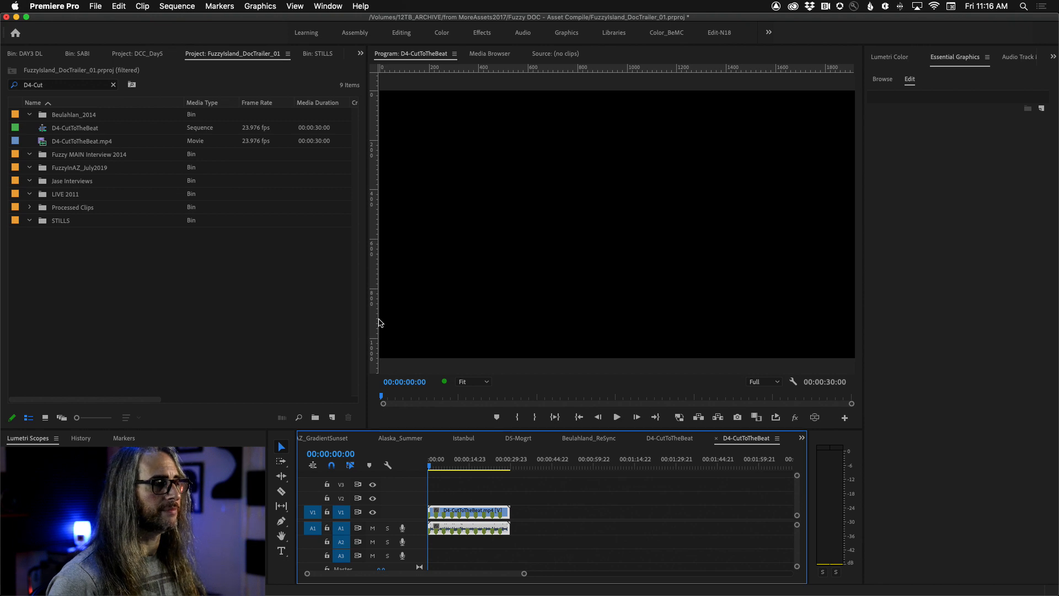
pyautogui.press('space')
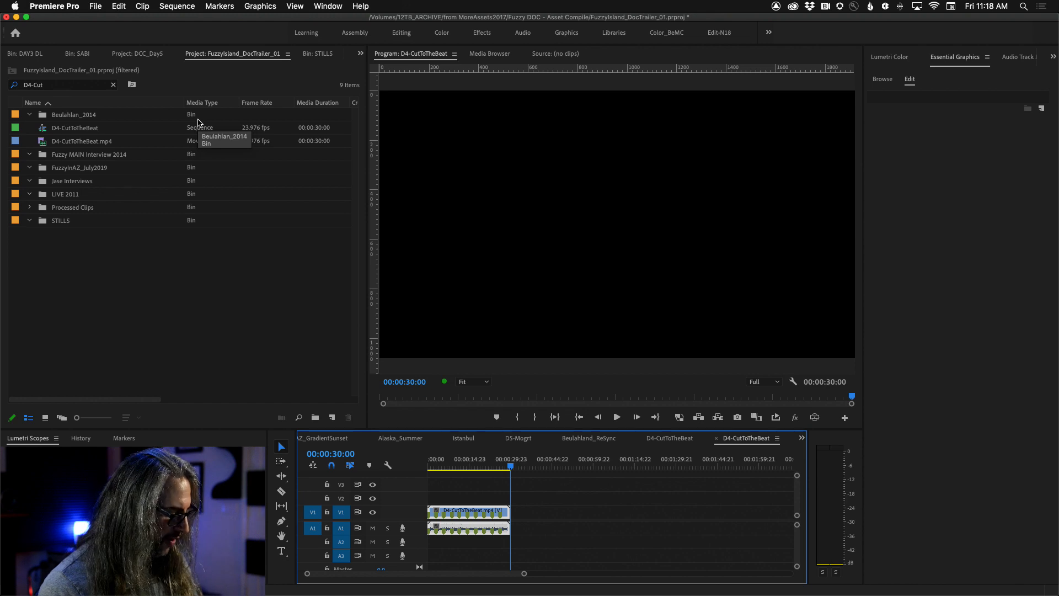
# - Switch to Media Encoder, hide the other applications, and return to Premiere Pro
pyautogui.press('super+Tab')
pyautogui.press('super+Tab')
pyautogui.press('super+Tab')
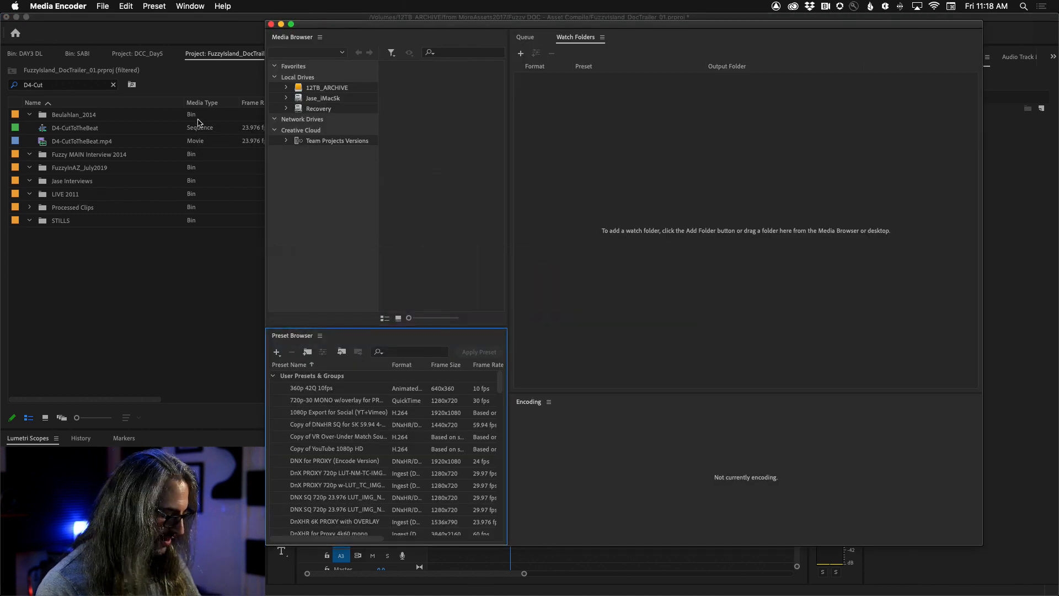
pyautogui.press('super+alt+h')
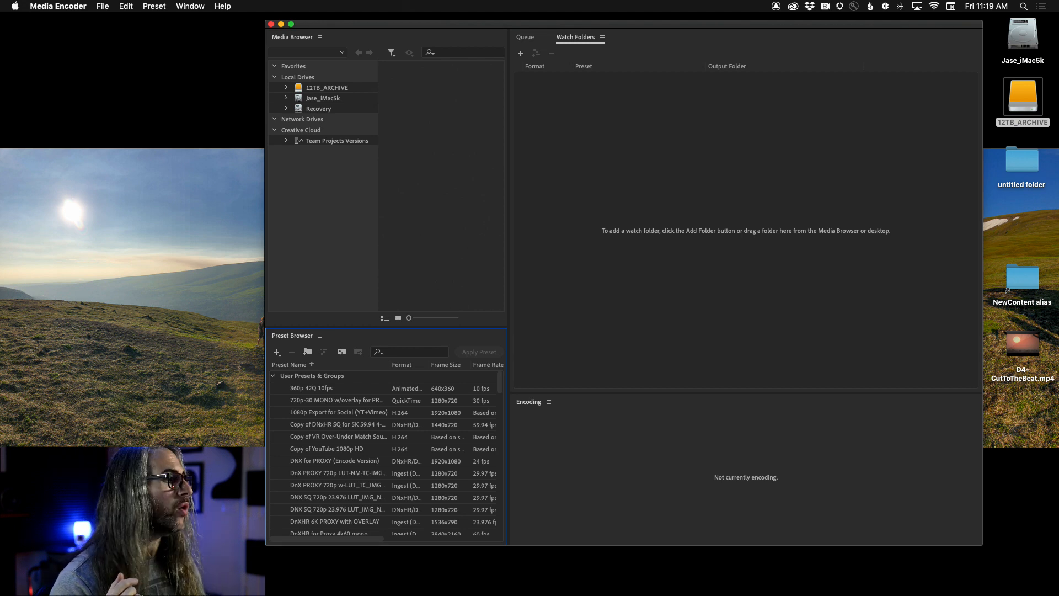
pyautogui.click(418, 582)
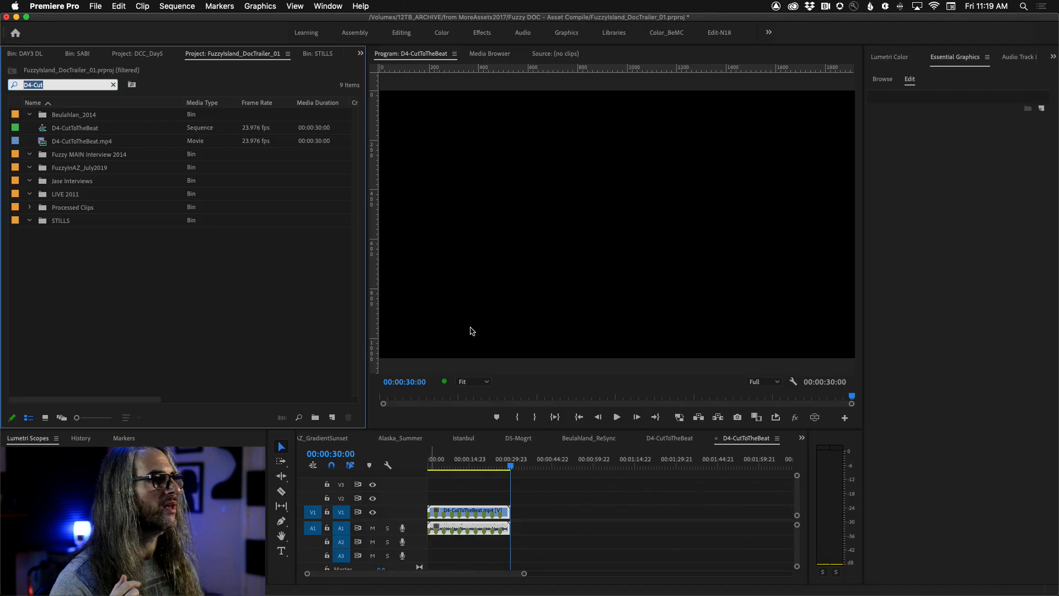
# - Set up a media export of the new sequence with the YouTube 1080p Full HD preset and Lumetri Look / LUT enabled
pyautogui.click(455, 466)
pyautogui.click(96, 6)
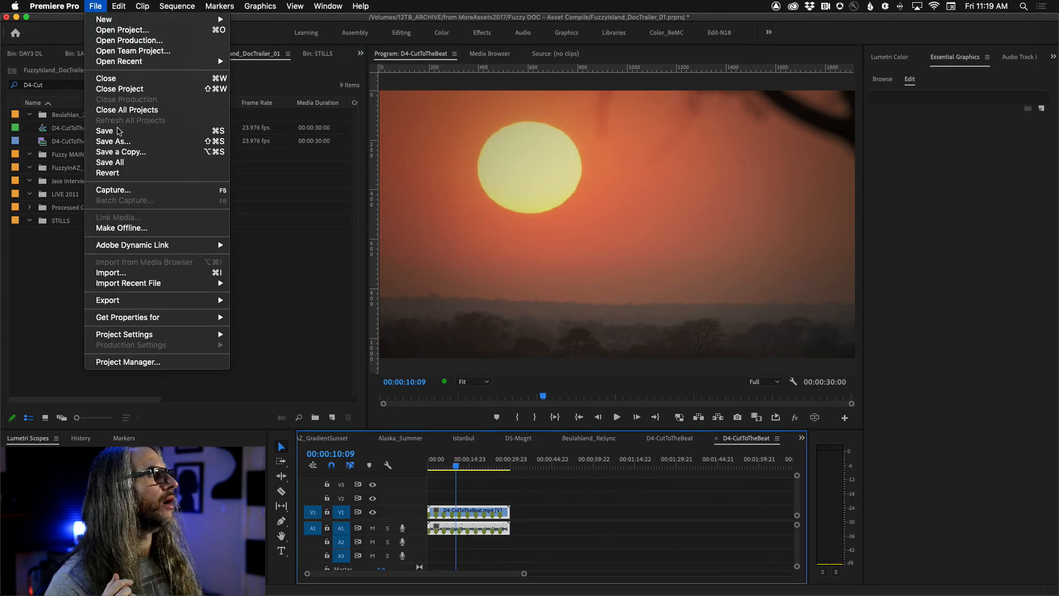
pyautogui.click(305, 305)
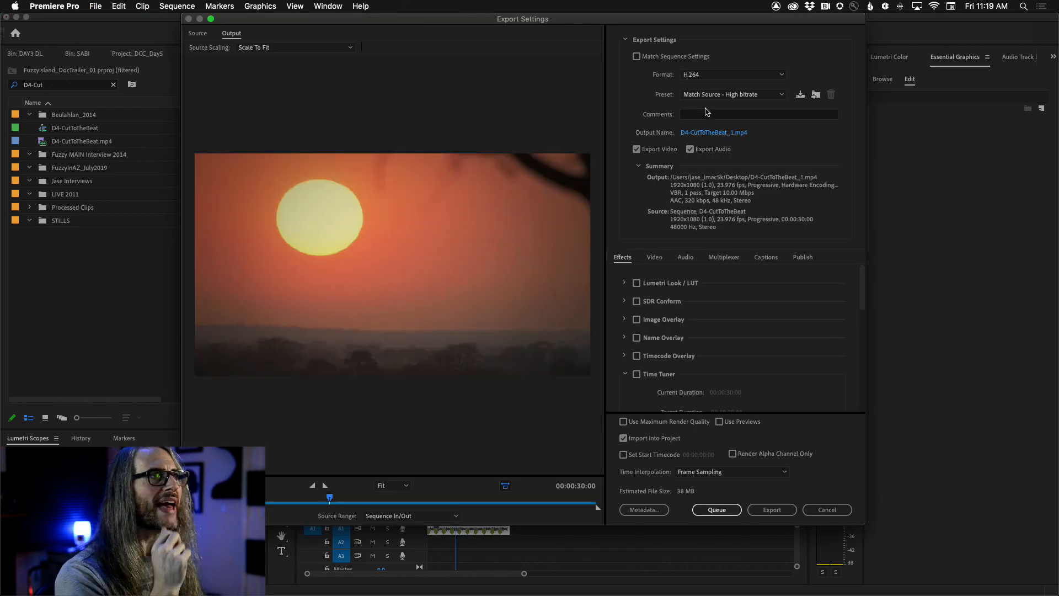
pyautogui.click(702, 94)
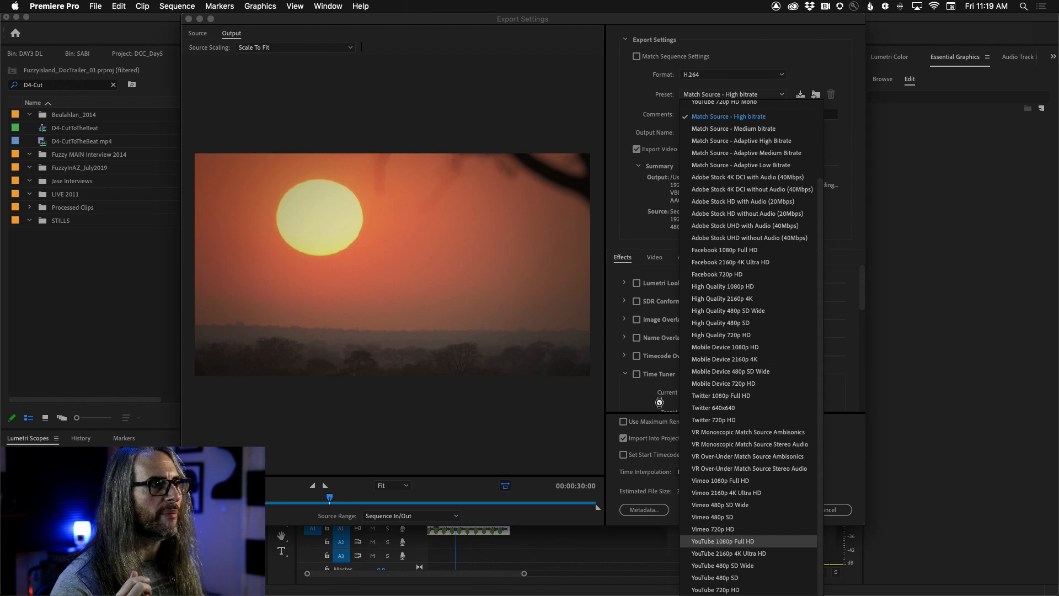
pyautogui.click(728, 541)
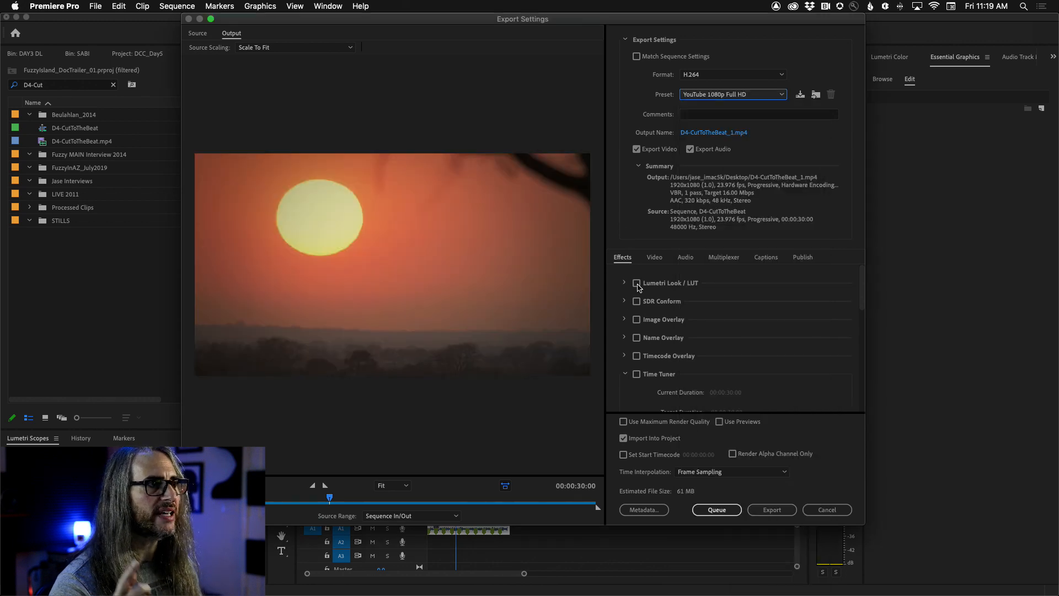
pyautogui.click(637, 284)
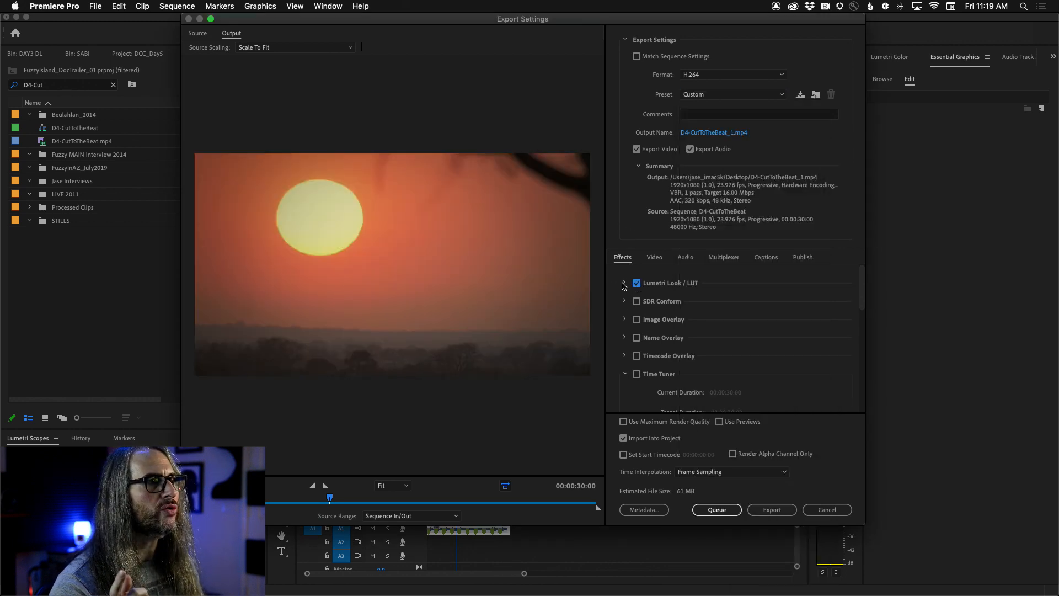
# - Apply the SL BLUE STEEL look as the export's Lumetri Look / LUT
pyautogui.click(624, 283)
pyautogui.click(748, 301)
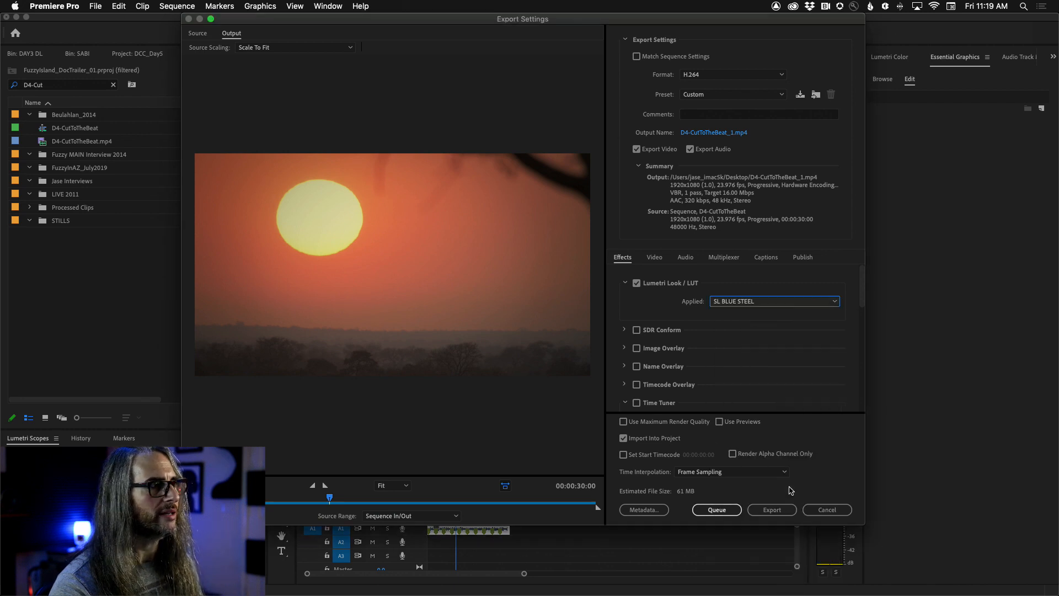
pyautogui.click(789, 489)
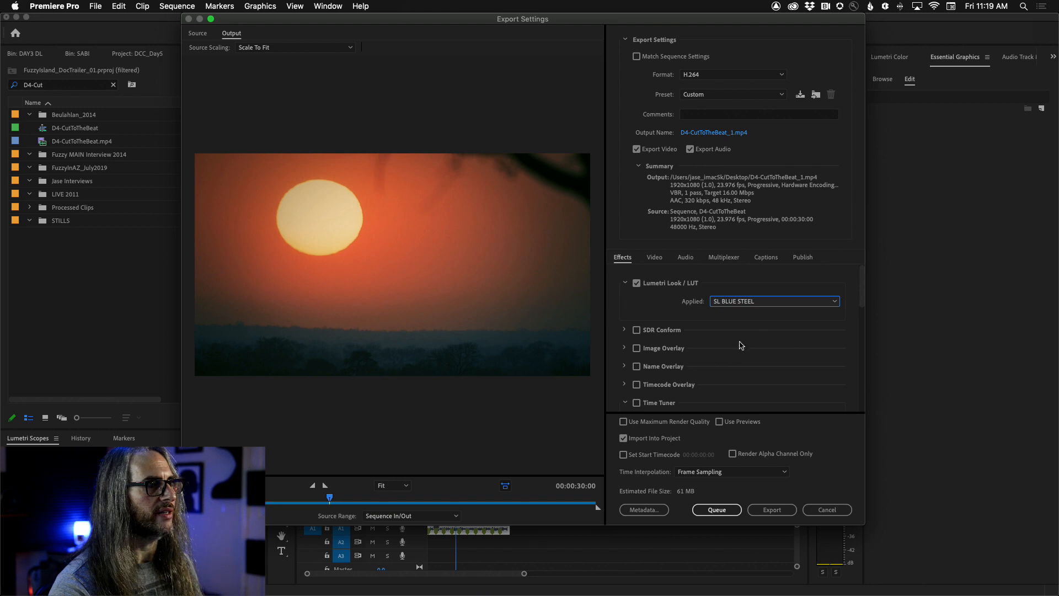
# - Enable the Timecode Overlay effect for the export and show its settings
pyautogui.scroll(-2, 860, 296)
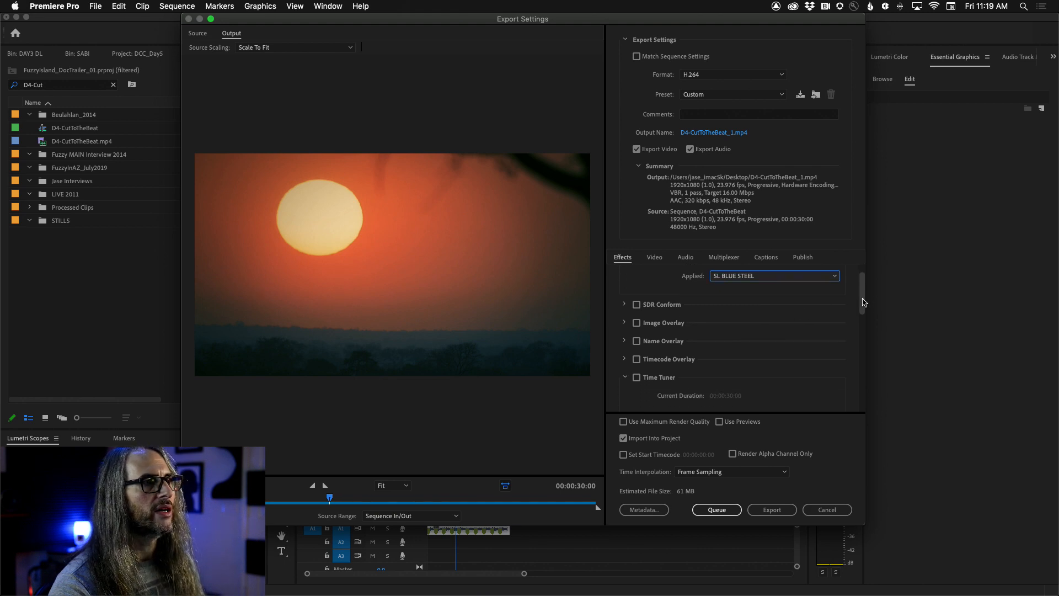
pyautogui.click(637, 342)
pyautogui.click(625, 342)
pyautogui.scroll(-3, 862, 301)
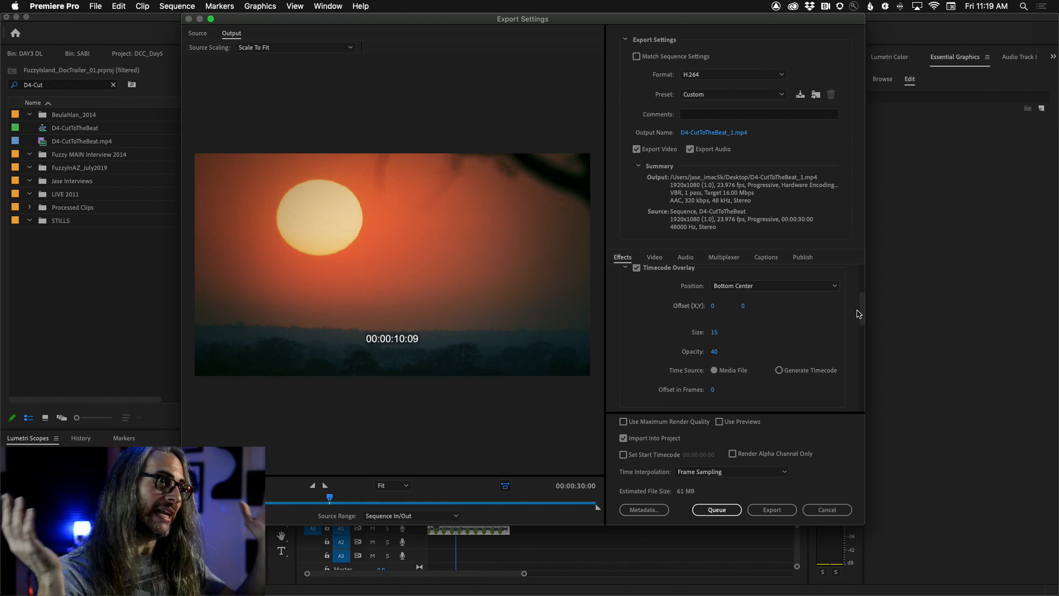
# - Enable the Name Overlay effect and set its format to Source File Name (Without Extension)
pyautogui.scroll(3, 859, 309)
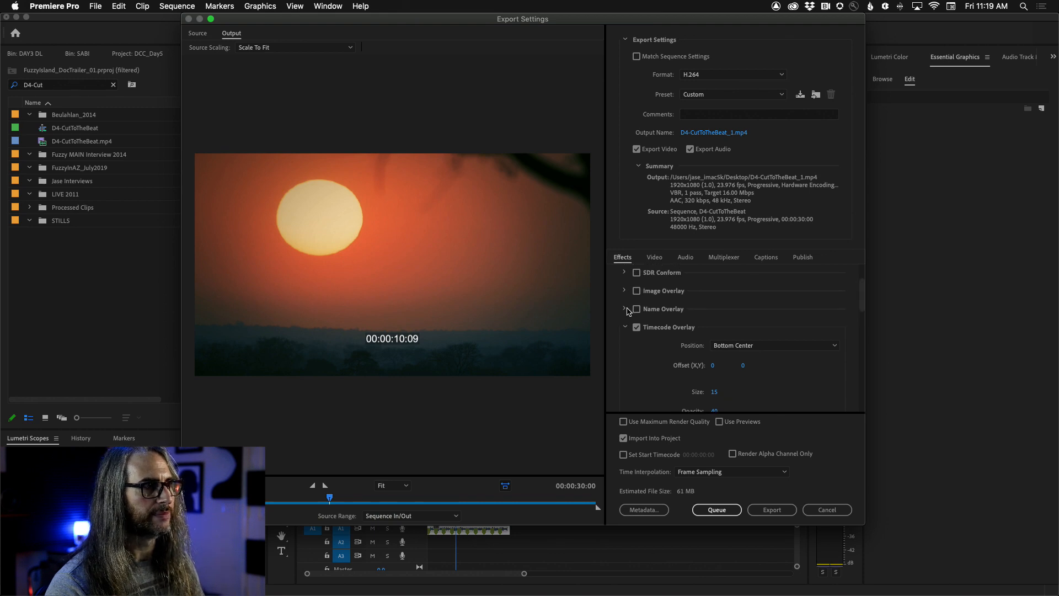
pyautogui.click(625, 309)
pyautogui.click(636, 309)
pyautogui.scroll(-2, 862, 293)
pyautogui.click(807, 302)
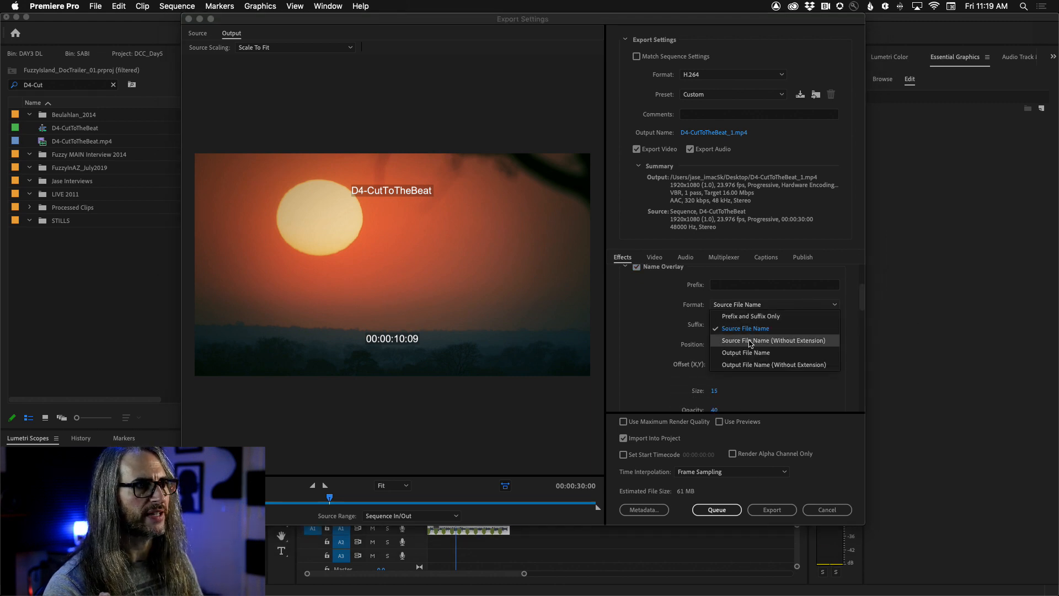
pyautogui.click(784, 340)
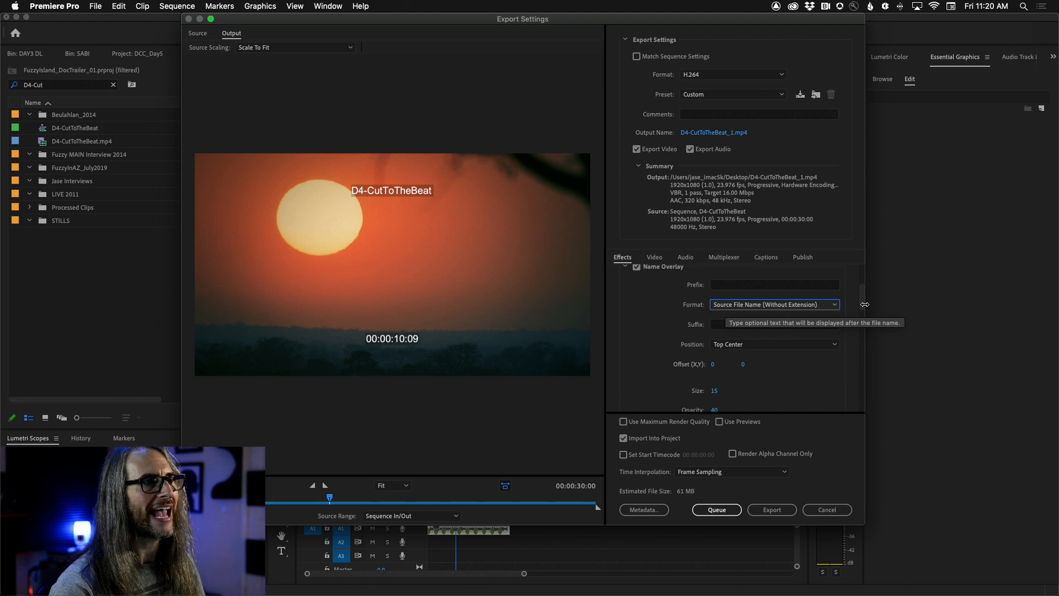
# - Save the export settings as the preset "YouTube1080p with OVERLAYS+LUTs" and check it in the preset list
pyautogui.click(799, 96)
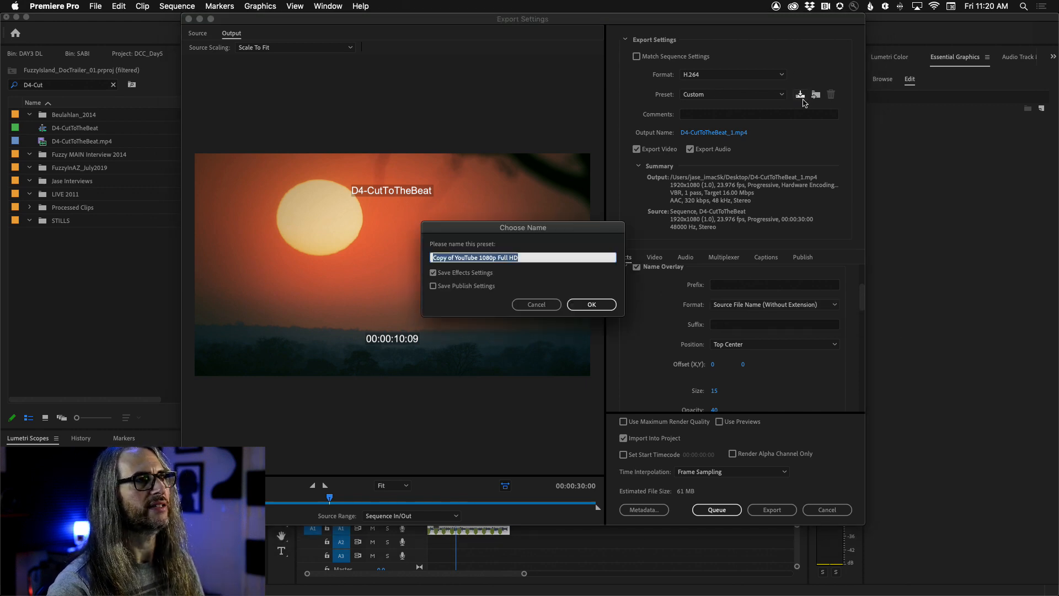
pyautogui.write('YouTube1080p')
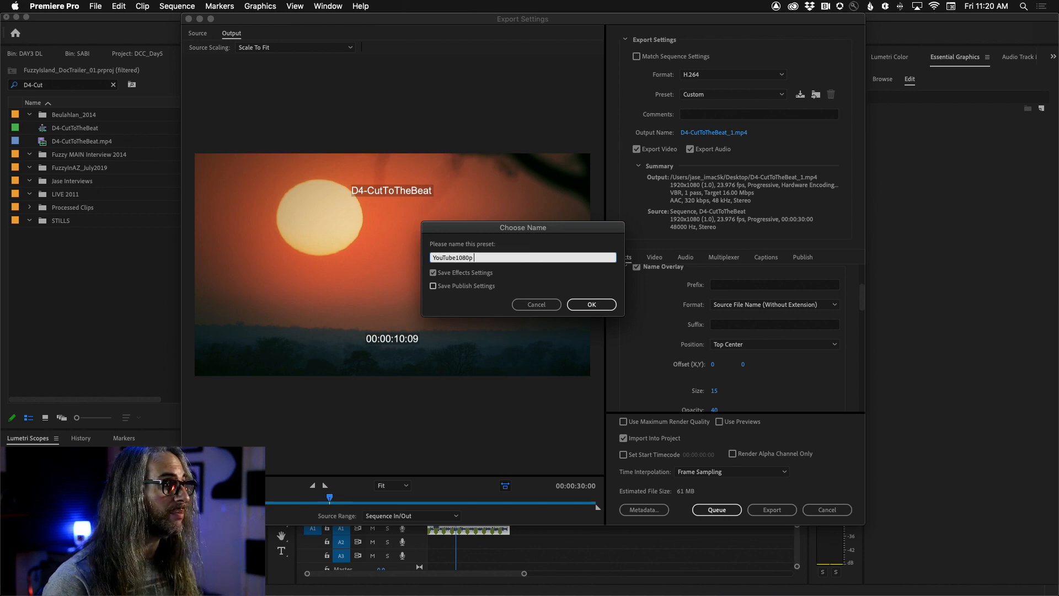
pyautogui.write(' with OVERLAYS+LUTs')
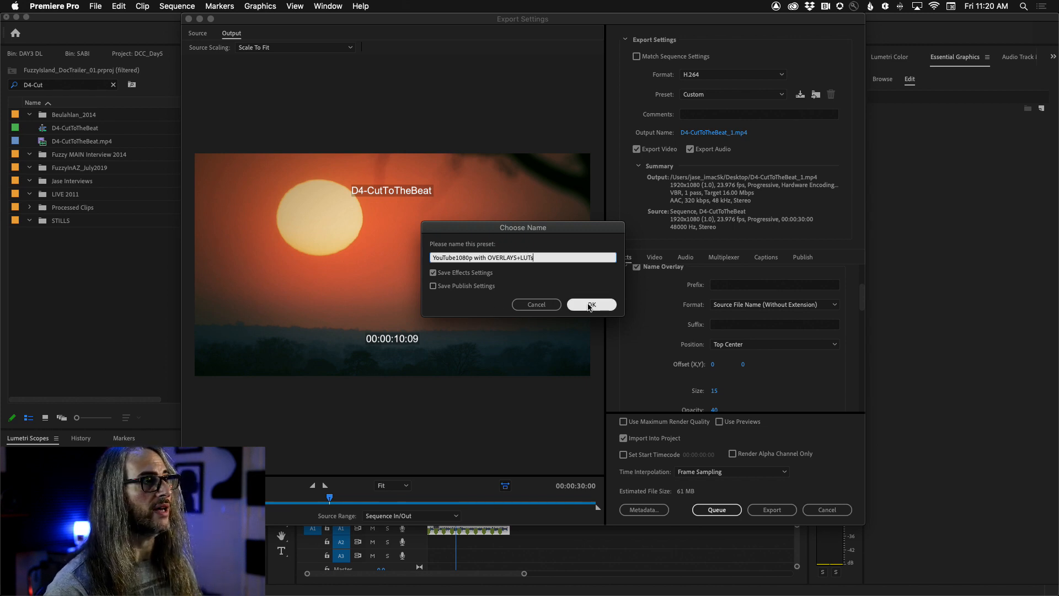
pyautogui.click(600, 303)
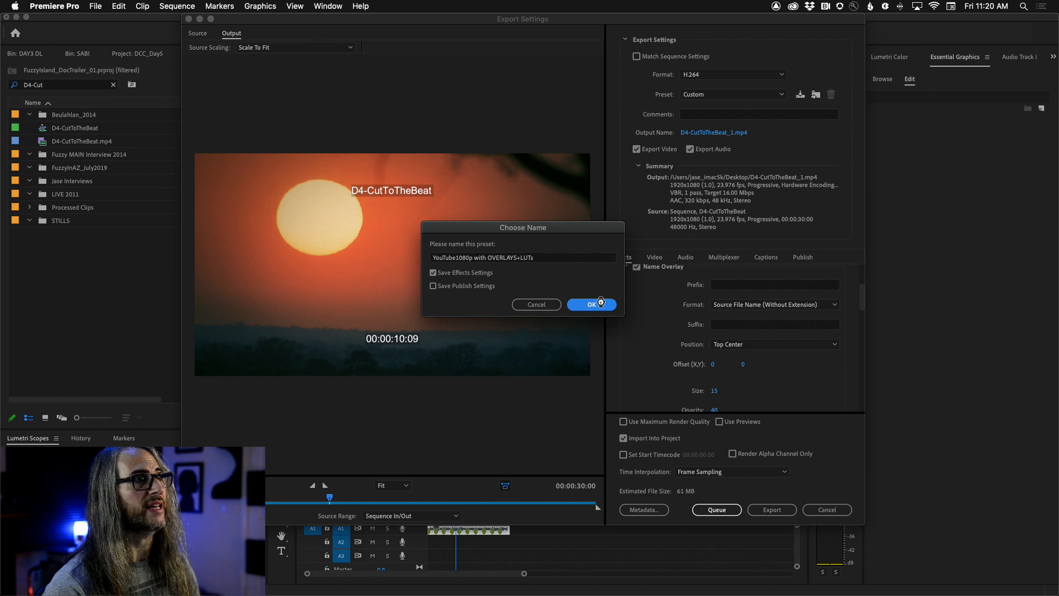
pyautogui.click(786, 97)
pyautogui.scroll(5, 764, 142)
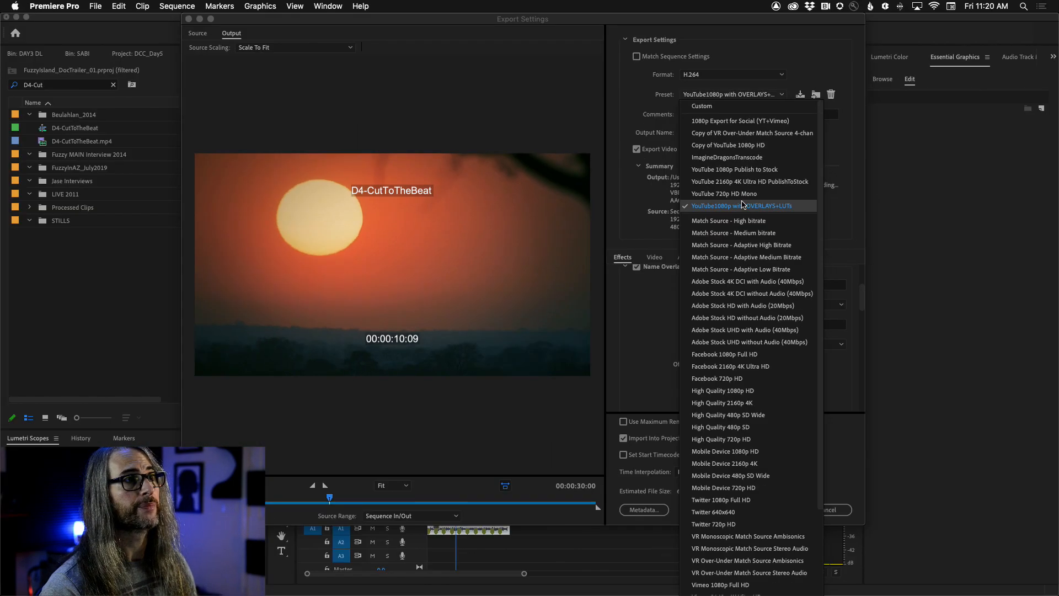
pyautogui.click(811, 49)
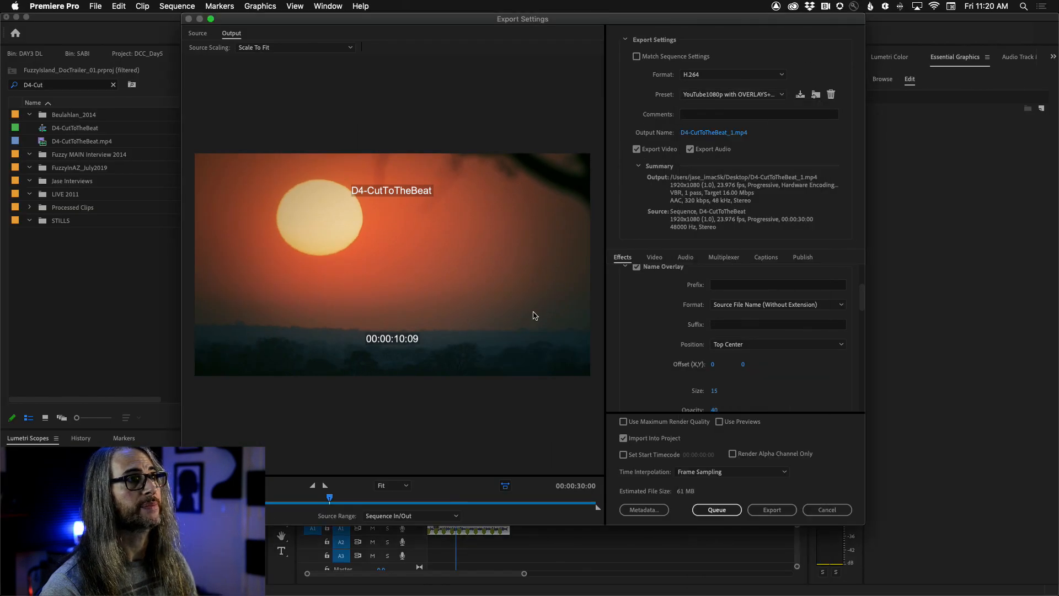
# - Cancel the export settings, switch to Media Encoder, and look for the saved preset among the user presets
pyautogui.click(822, 511)
pyautogui.press('super+Tab')
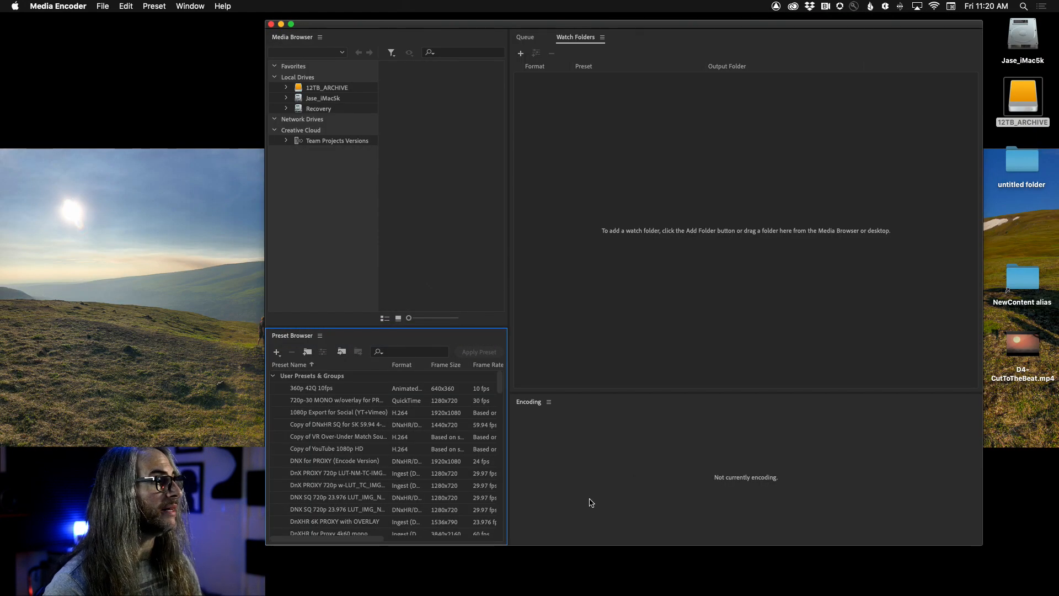
pyautogui.scroll(-7, 359, 449)
pyautogui.scroll(-10, 359, 449)
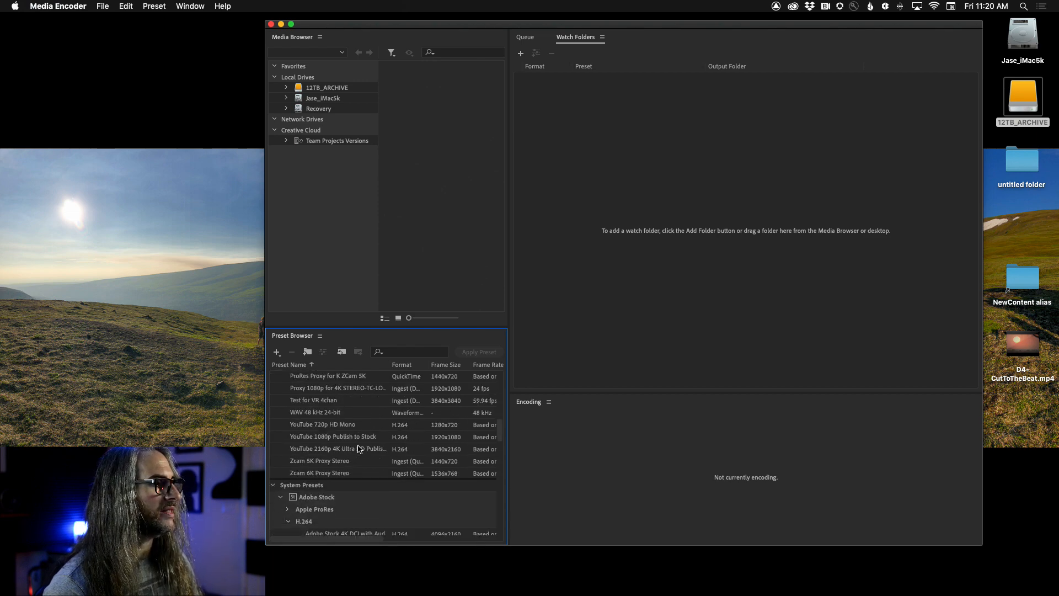
pyautogui.scroll(15, 359, 448)
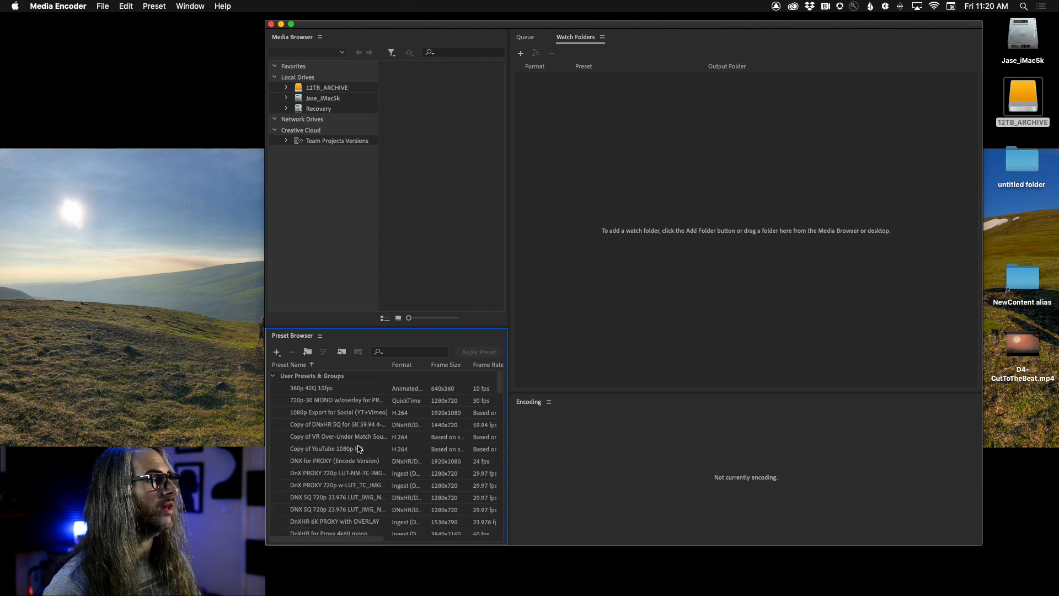
pyautogui.click(273, 376)
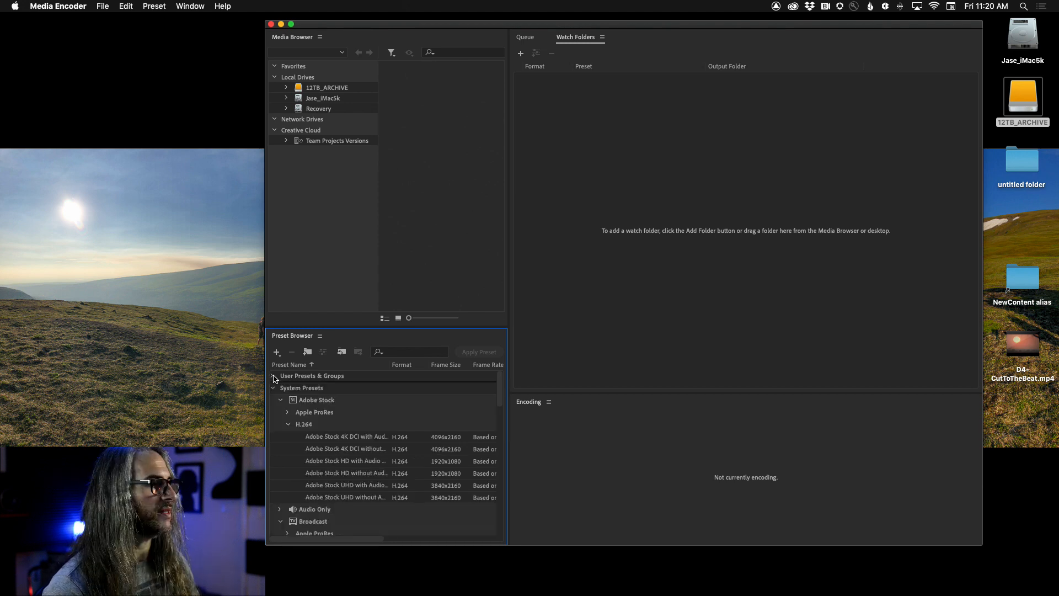
pyautogui.click(273, 376)
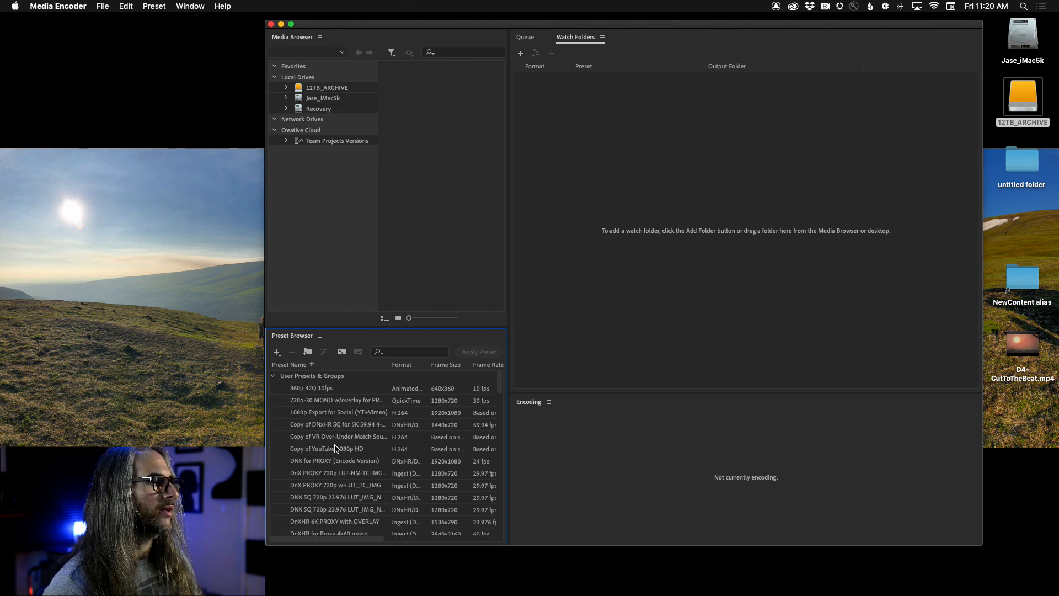
pyautogui.scroll(-15, 336, 448)
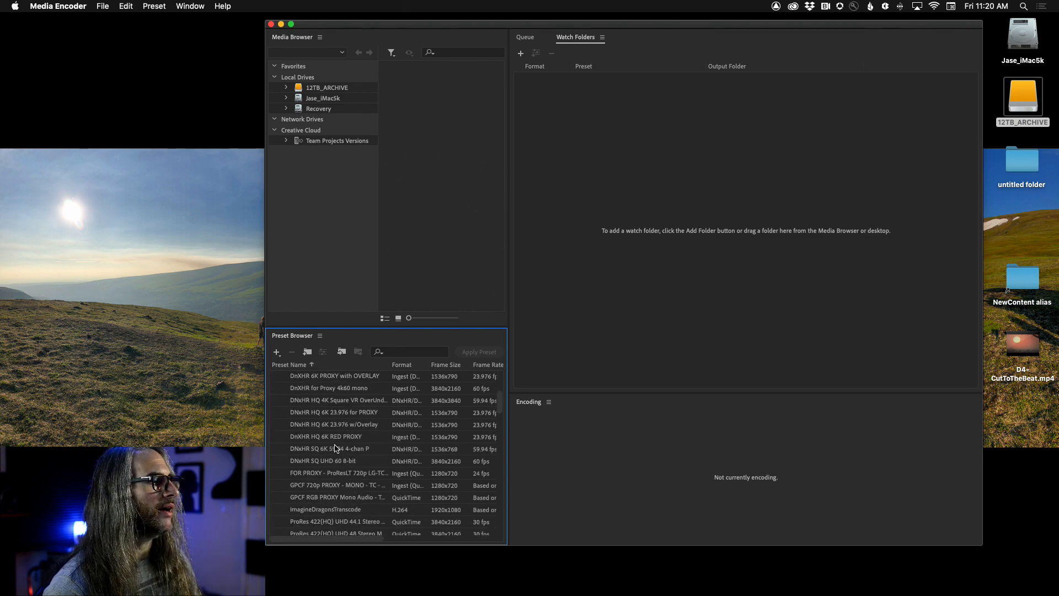
pyautogui.scroll(-2, 335, 449)
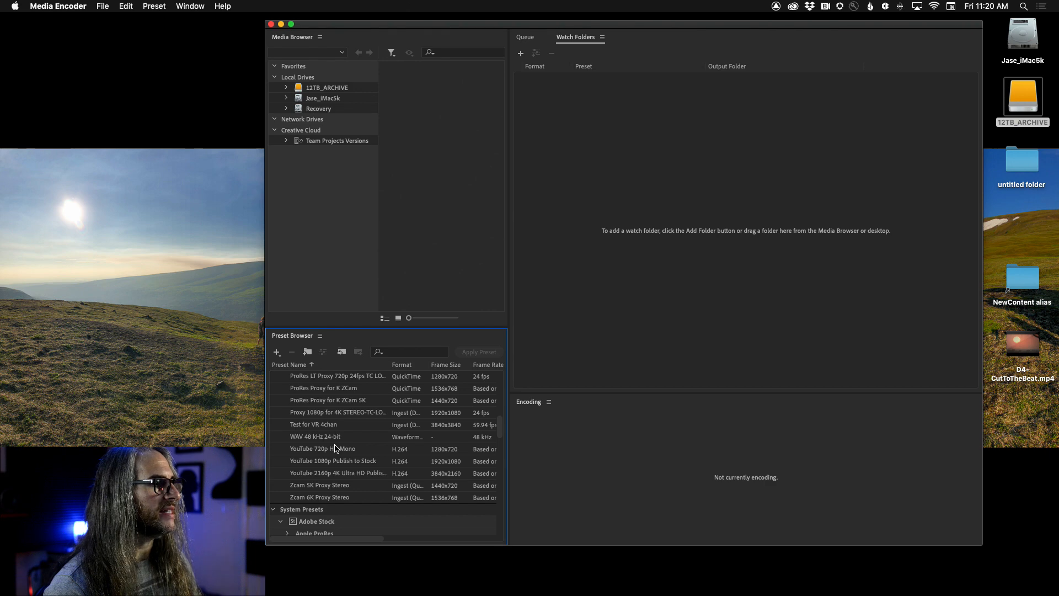
# - Quit Media Encoder and launch it again
pyautogui.click(67, 6)
pyautogui.click(77, 137)
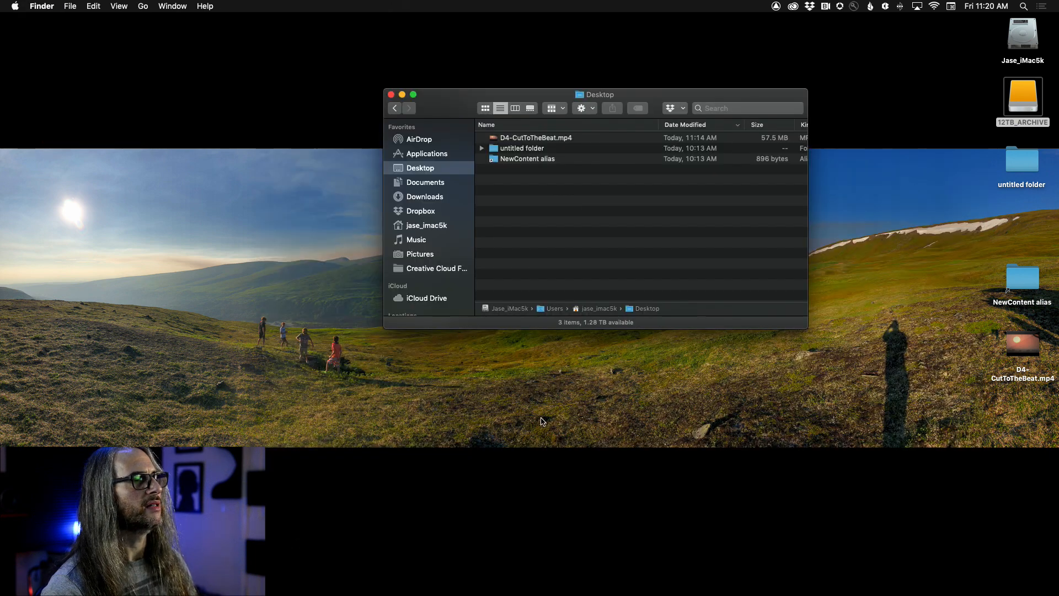
pyautogui.moveTo(516, 594)
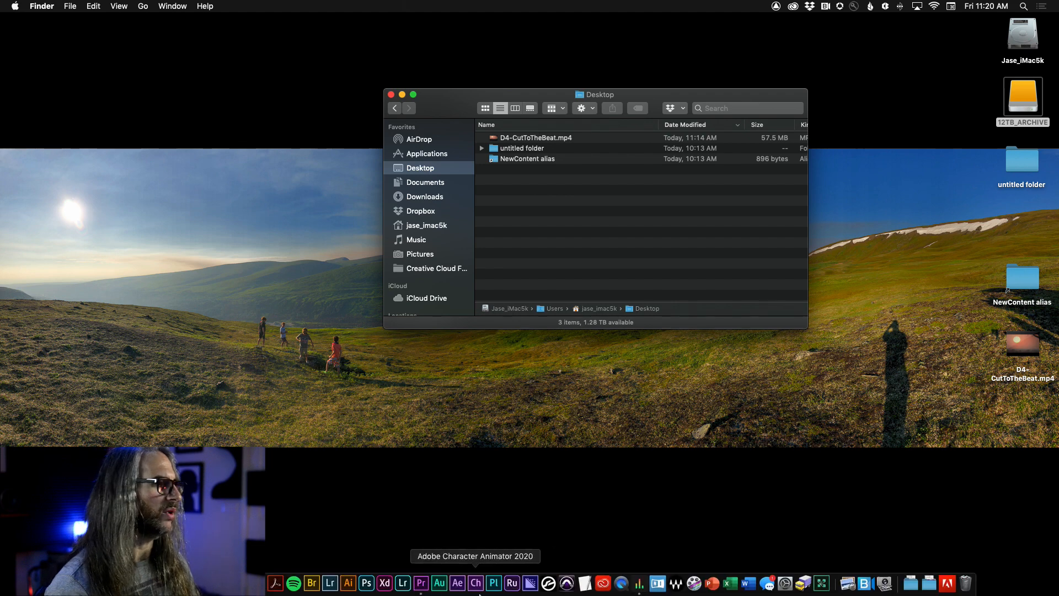
pyautogui.click(529, 583)
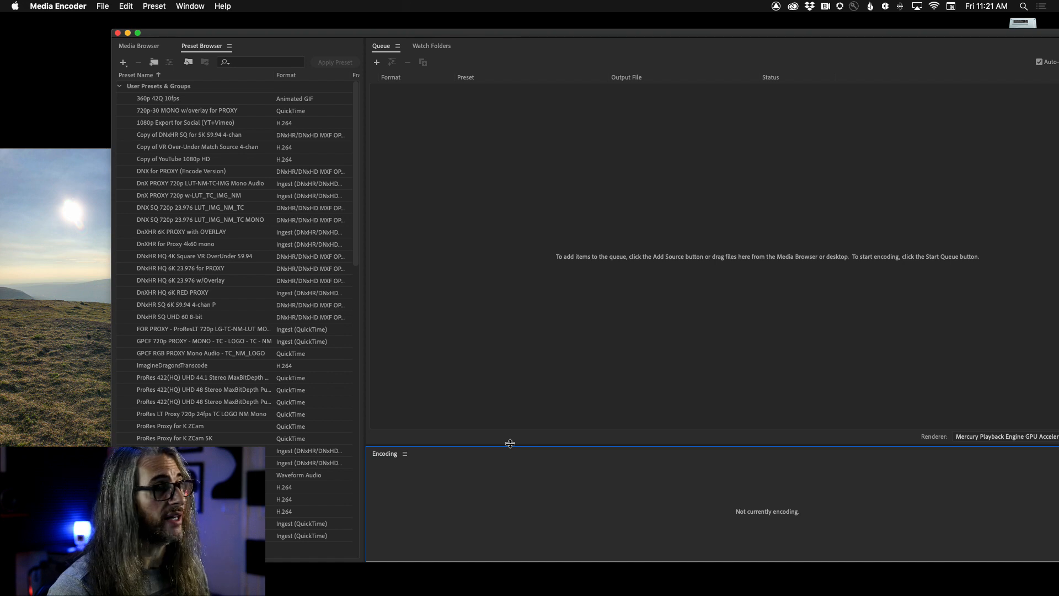
# - Narrow the Media Encoder window and reposition it so the desktop icons stay uncovered
pyautogui.moveTo(160, 35); pyautogui.dragTo(39, 3)
pyautogui.moveTo(2, 76); pyautogui.dragTo(359, 134)
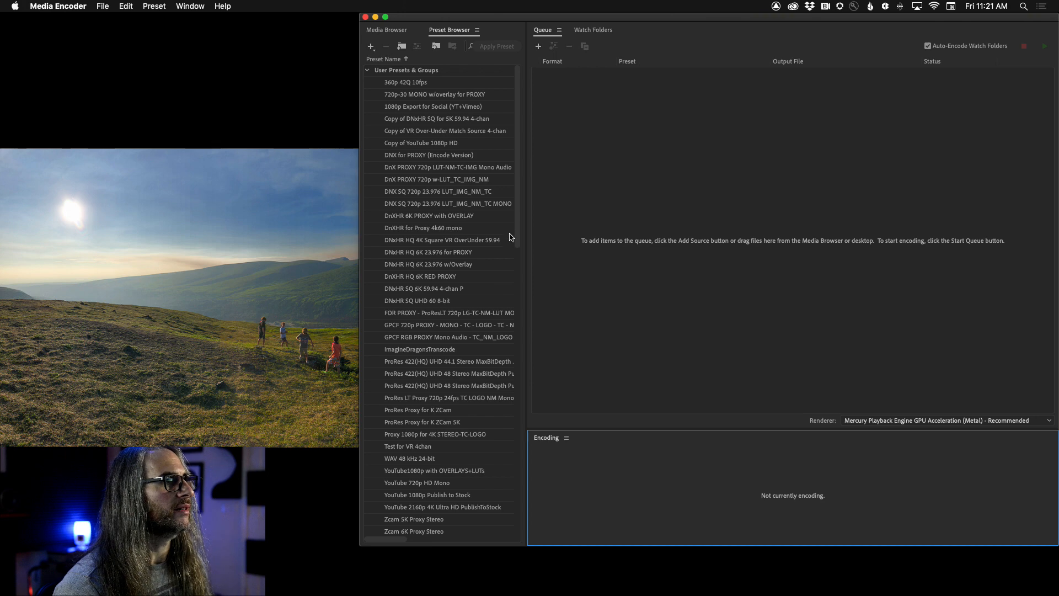
pyautogui.moveTo(604, 18); pyautogui.dragTo(511, 7)
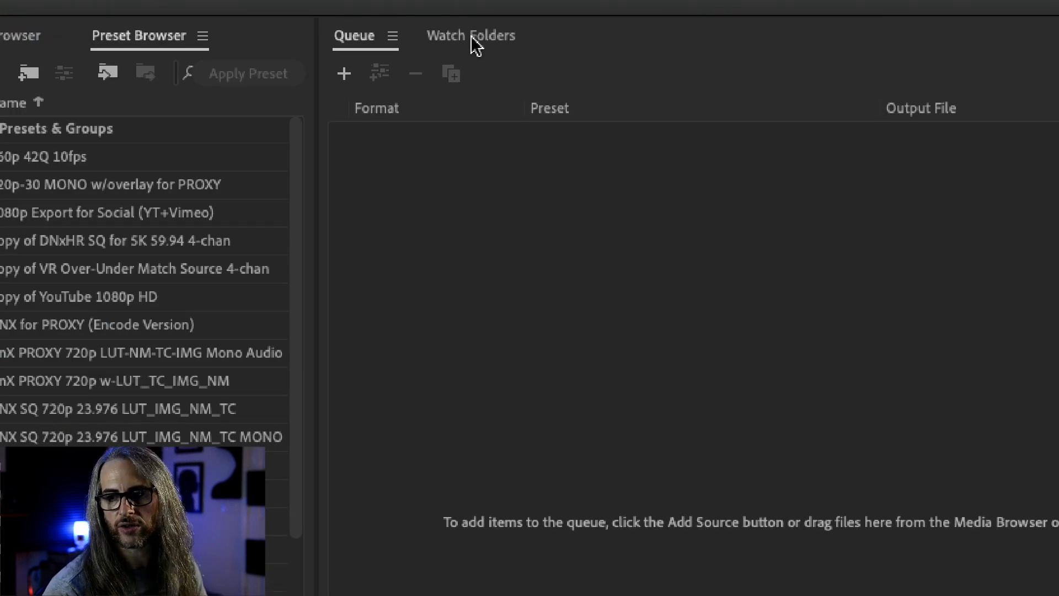
# - Create a folder named CONTENT BRAND on the Desktop and add it as a watch folder
pyautogui.click(474, 45)
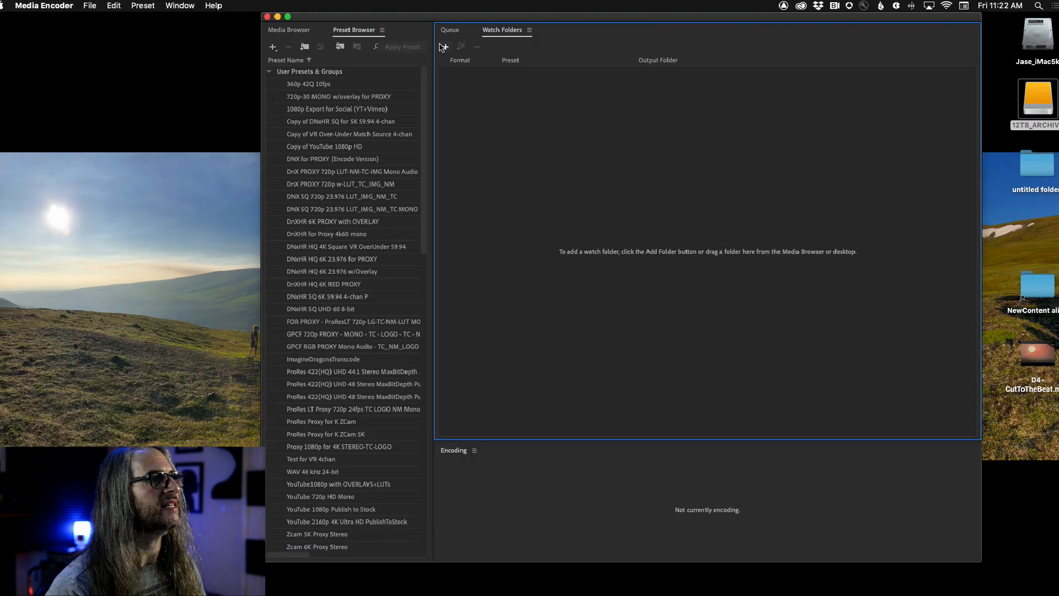
pyautogui.click(443, 46)
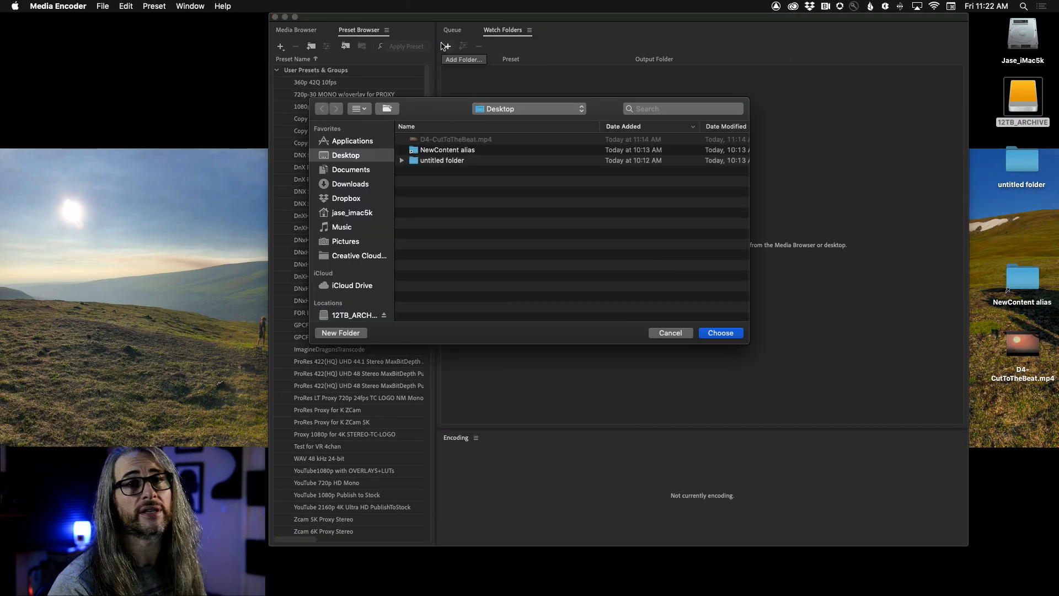
pyautogui.click(341, 333)
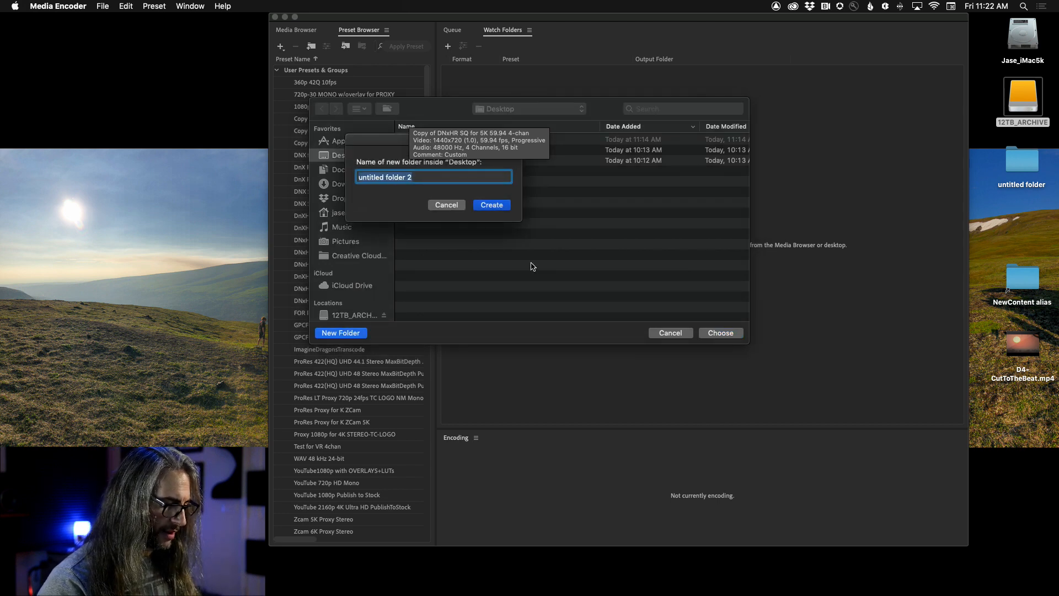
pyautogui.write('CONTENT')
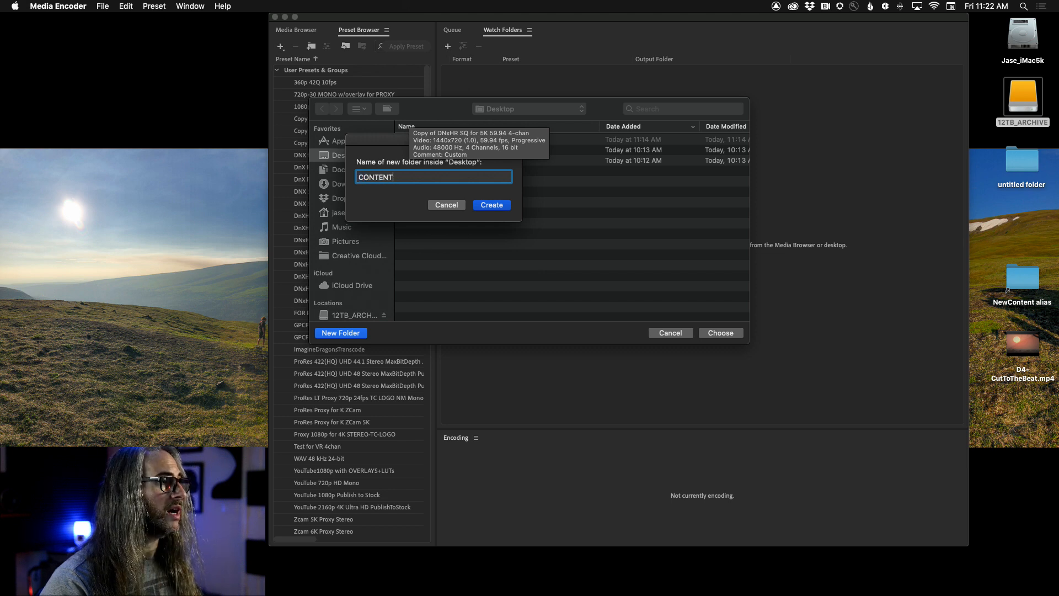
pyautogui.write(' BRAND')
pyautogui.press('Return')
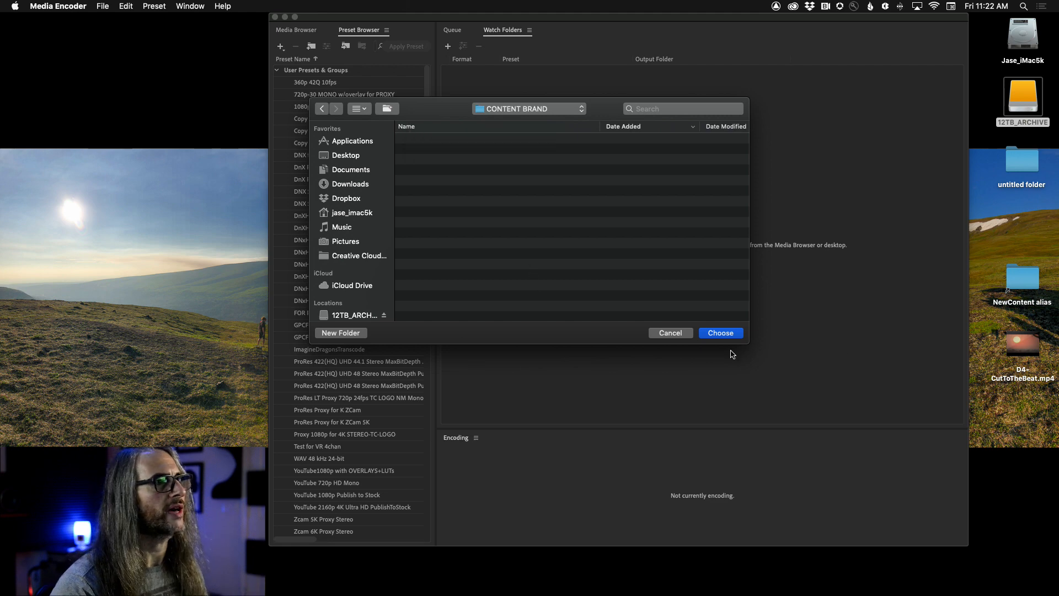
pyautogui.click(720, 333)
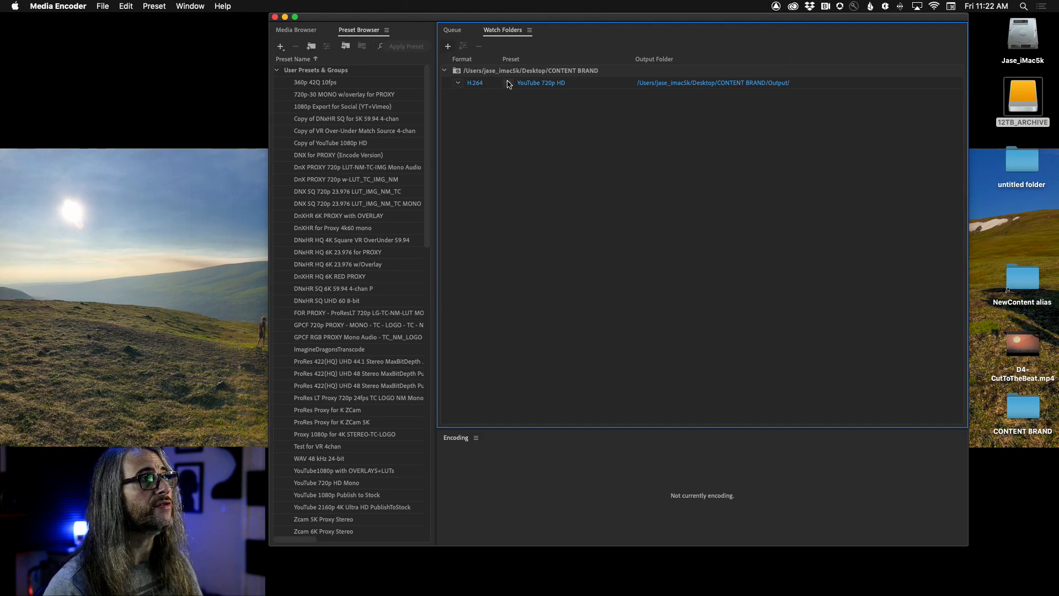
# - Set the CONTENT BRAND watch folder's preset to YouTube1080p with OVERLAYS+LUTs, and check the queue's Auto-Encode Watch Folders option
pyautogui.click(509, 84)
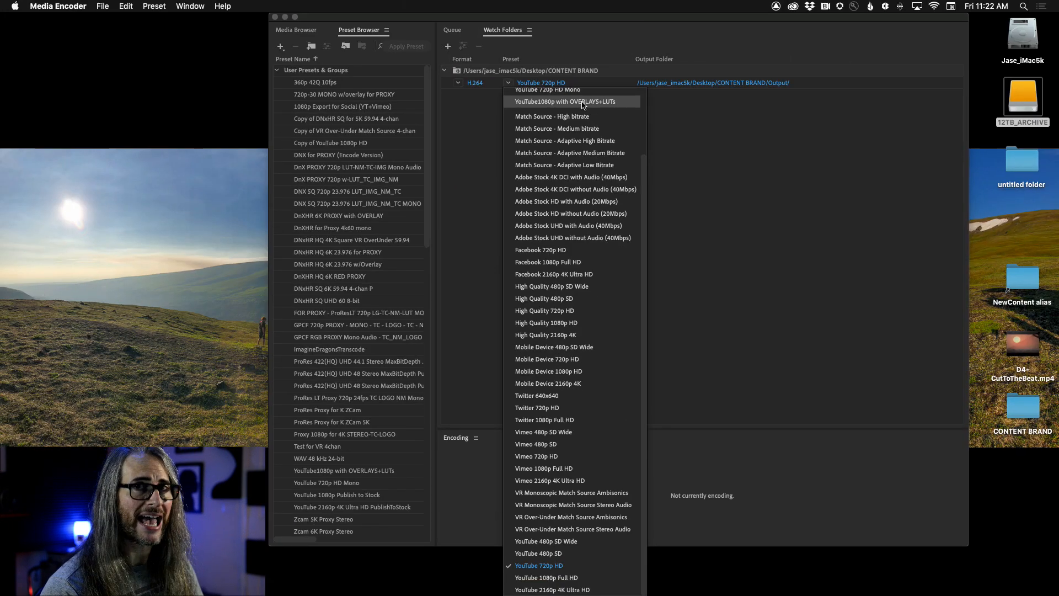
pyautogui.click(581, 102)
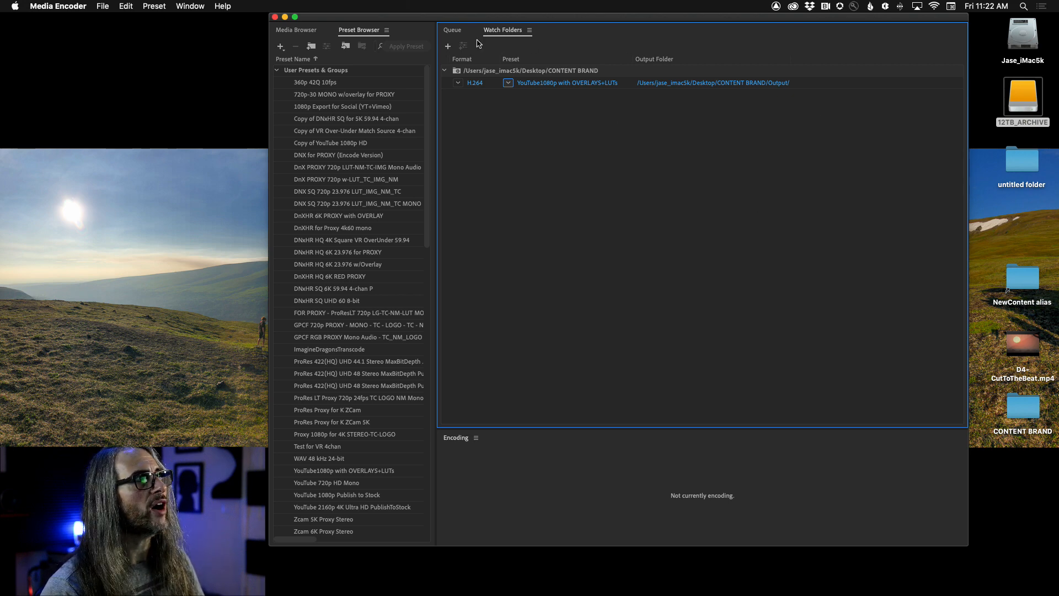
pyautogui.click(451, 31)
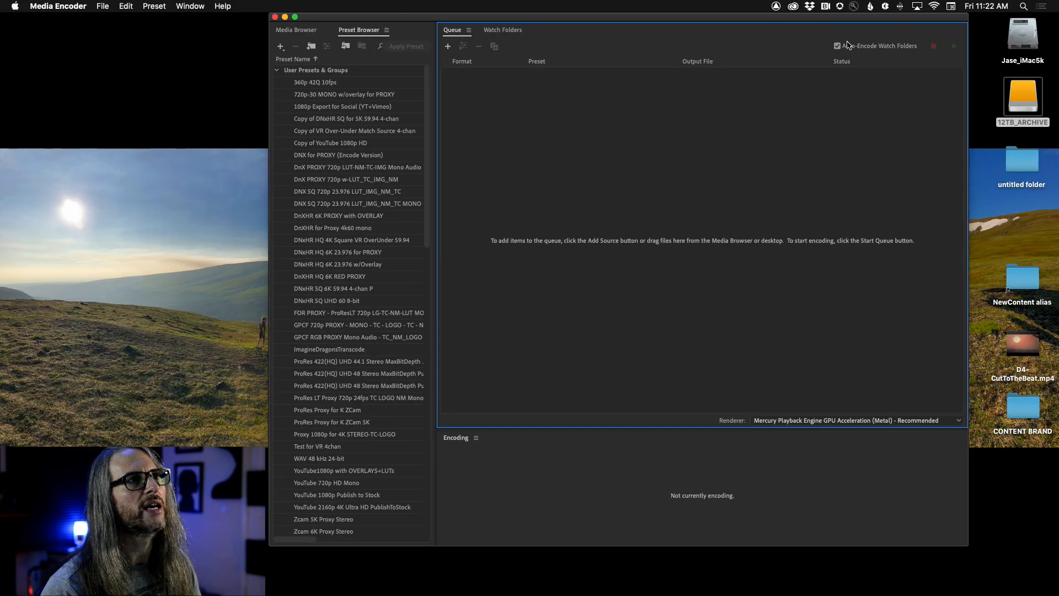
pyautogui.click(502, 30)
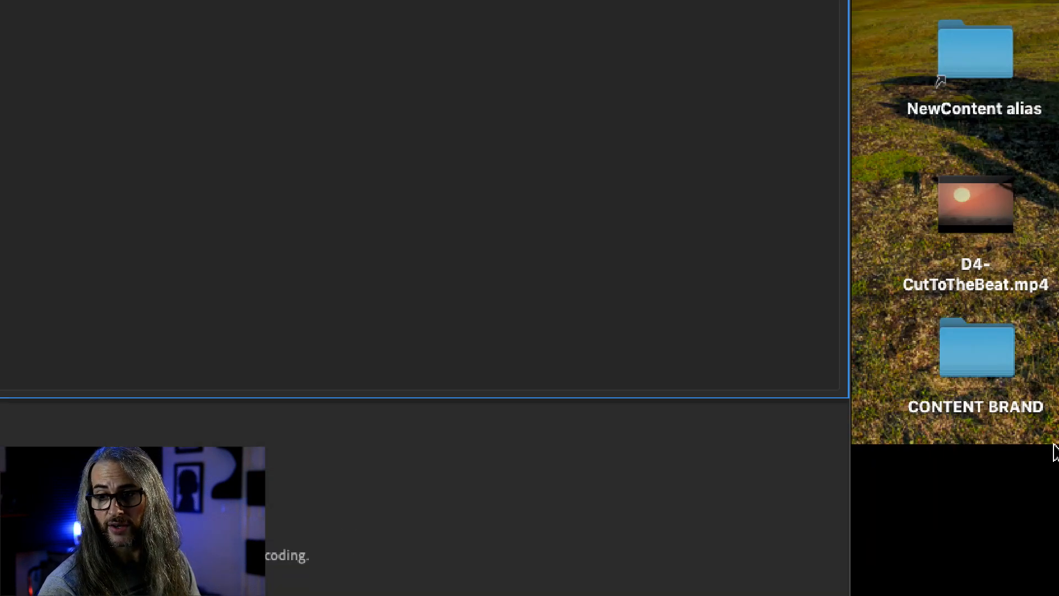
# - Open the NewContent alias folder on the desktop and move its window so the desktop folders stay uncovered
pyautogui.click(981, 49)
pyautogui.press('super+o')
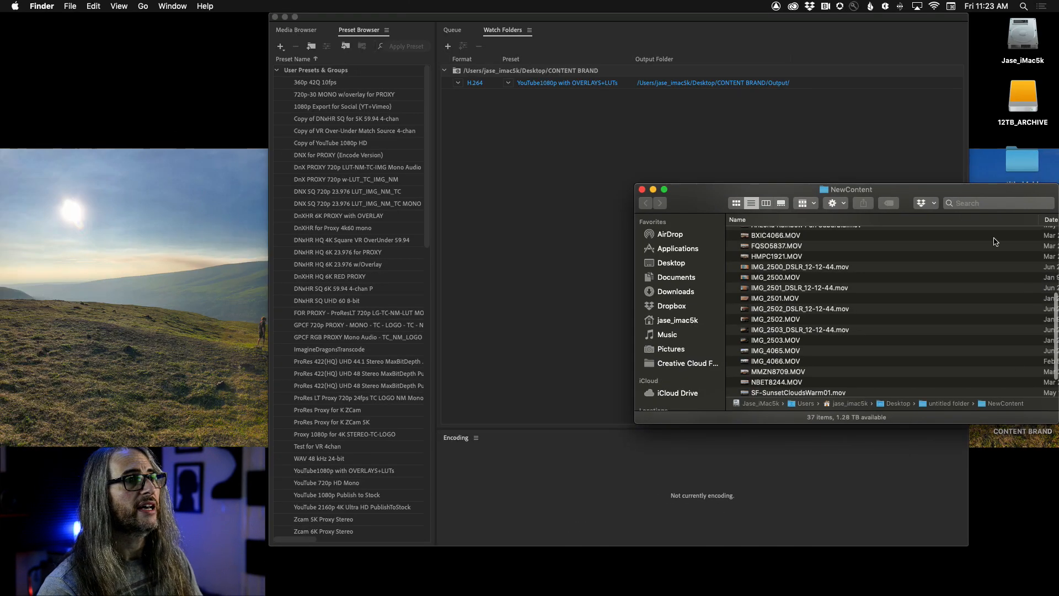
pyautogui.moveTo(939, 185); pyautogui.dragTo(701, 116)
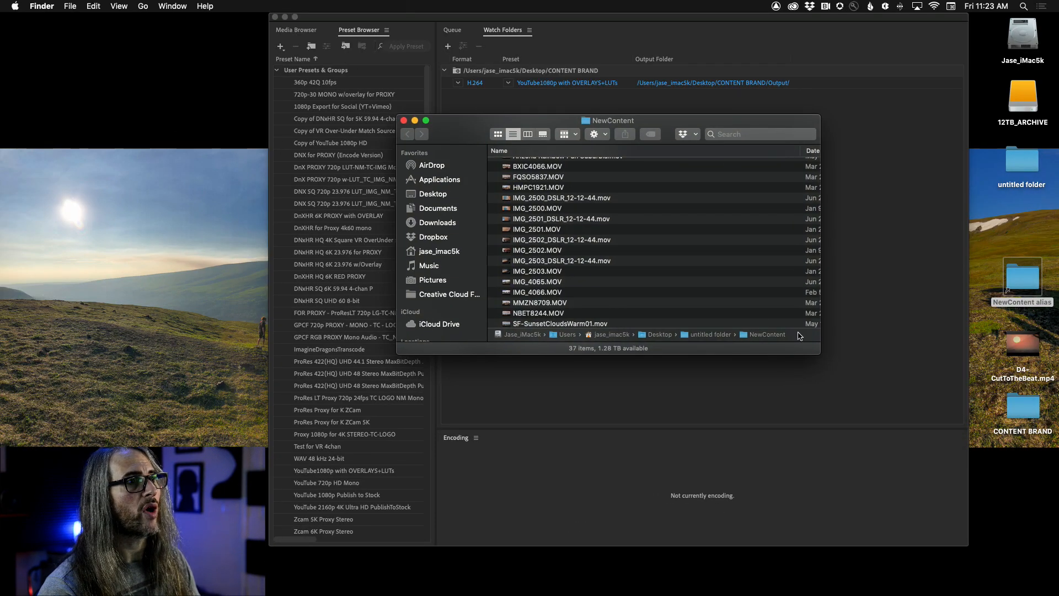
# - Move A013_C004_0701CH_001.mp4, Arizona Rainbow Pan Suburbia.mov, IMG_2501_DSLR_12-12-44.mov, IMG_2503_DSLR_12-12-44.mov, IMG_4066.MOV, SF-SunsetCloudsWarm01.mov and SF-SunsetCloudsWarm02.mov into the CONTENT BRAND folder
pyautogui.scroll(-4, 590, 282)
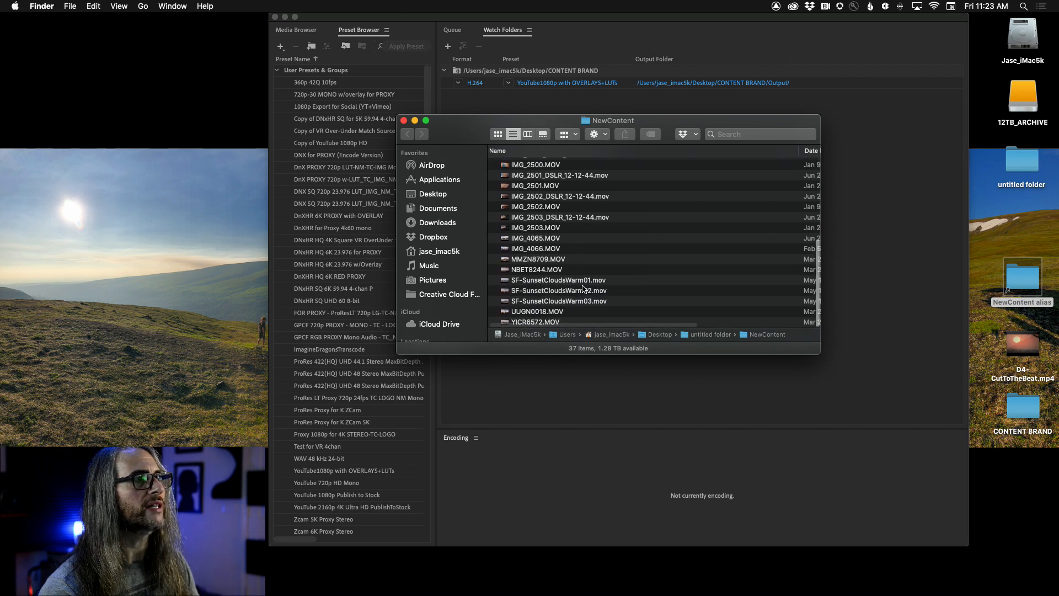
pyautogui.click(559, 282)
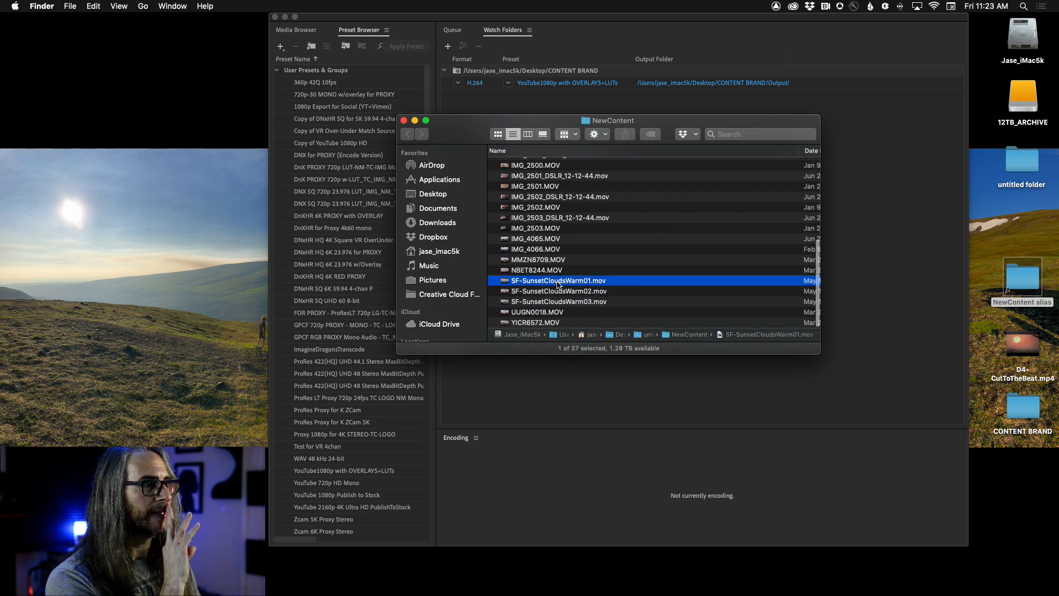
pyautogui.keyDown('shift'); pyautogui.click(563, 291); pyautogui.keyUp('shift')
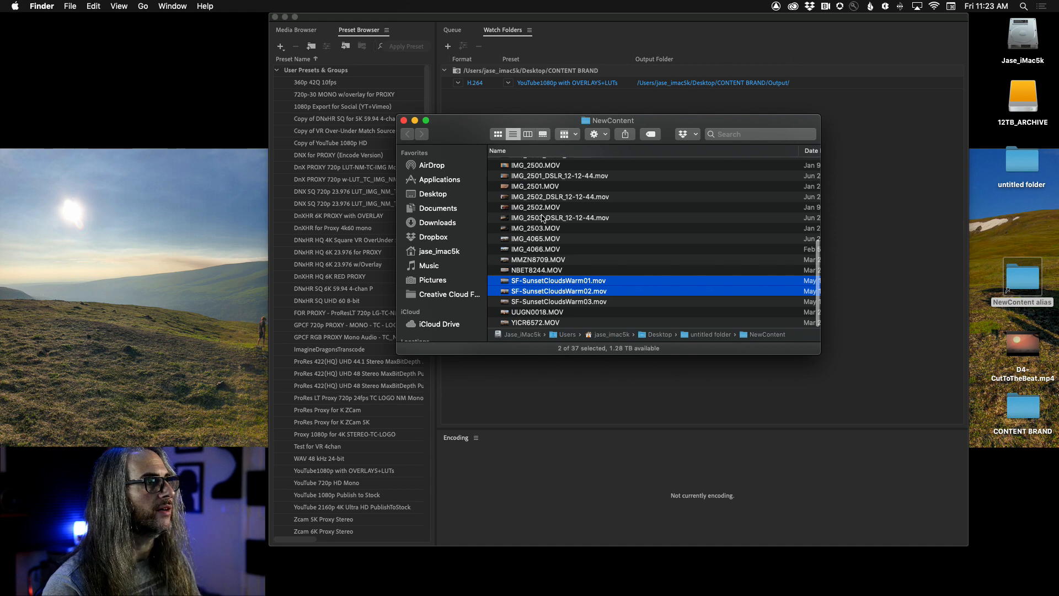
pyautogui.keyDown('super'); pyautogui.click(538, 250); pyautogui.keyUp('super')
pyautogui.keyDown('super'); pyautogui.click(528, 176); pyautogui.keyUp('super')
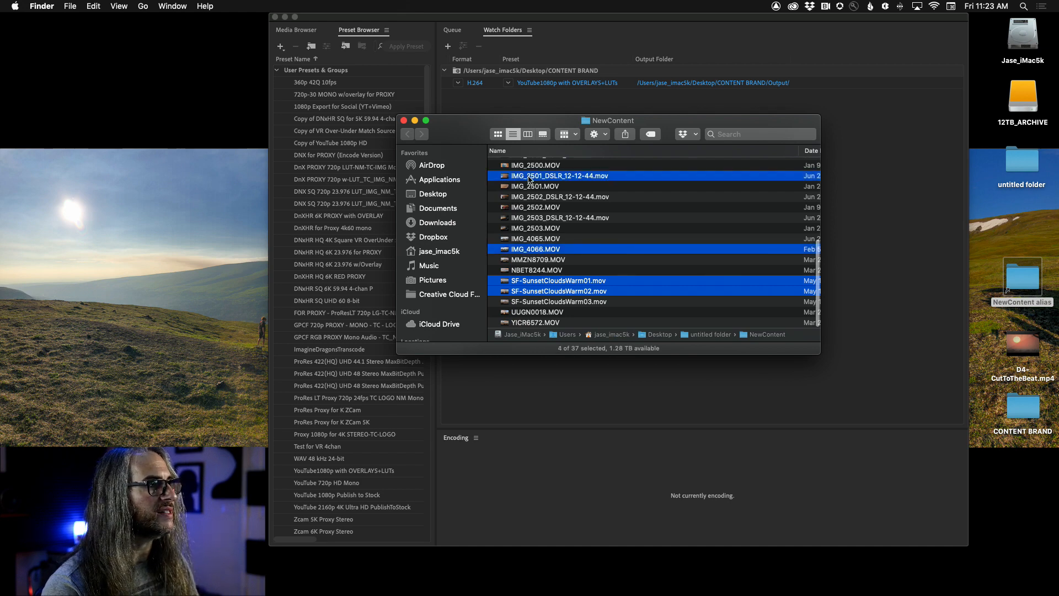
pyautogui.keyDown('super'); pyautogui.click(537, 220); pyautogui.keyUp('super')
pyautogui.scroll(5, 551, 217)
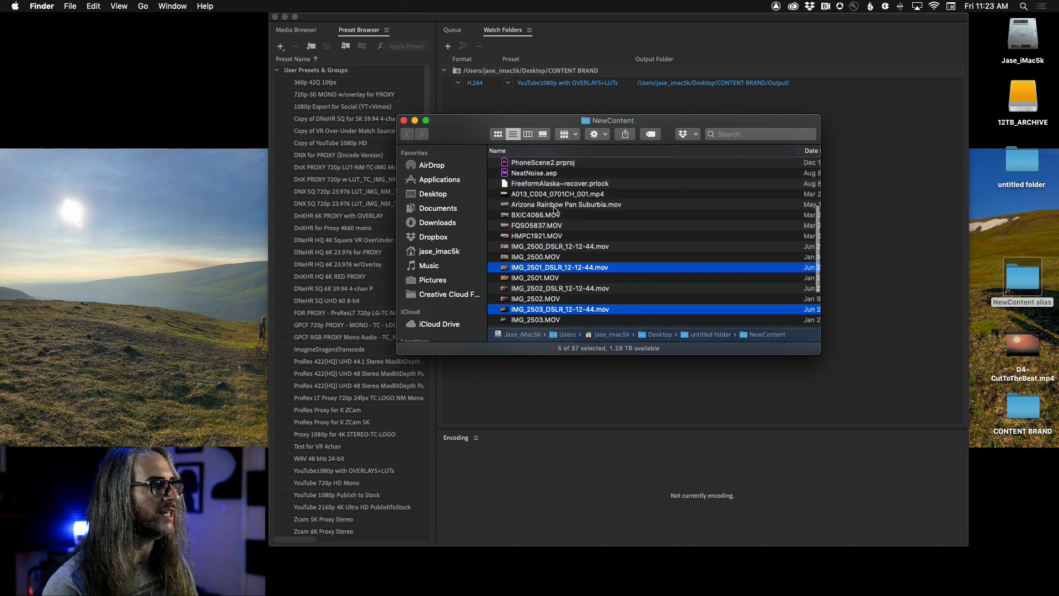
pyautogui.keyDown('super'); pyautogui.click(585, 219); pyautogui.keyUp('super')
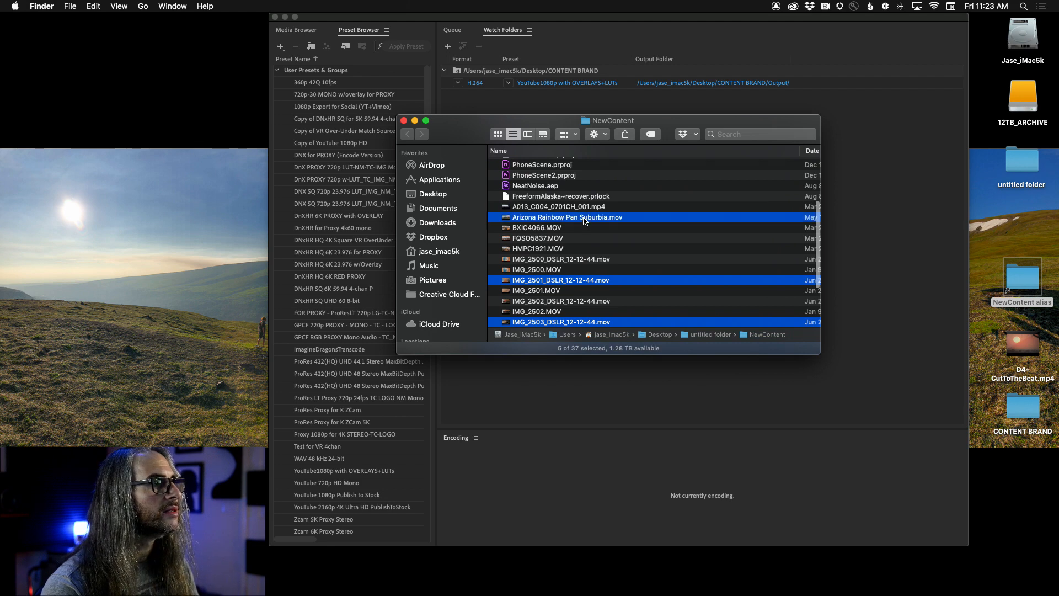
pyautogui.keyDown('super'); pyautogui.click(580, 207); pyautogui.keyUp('super')
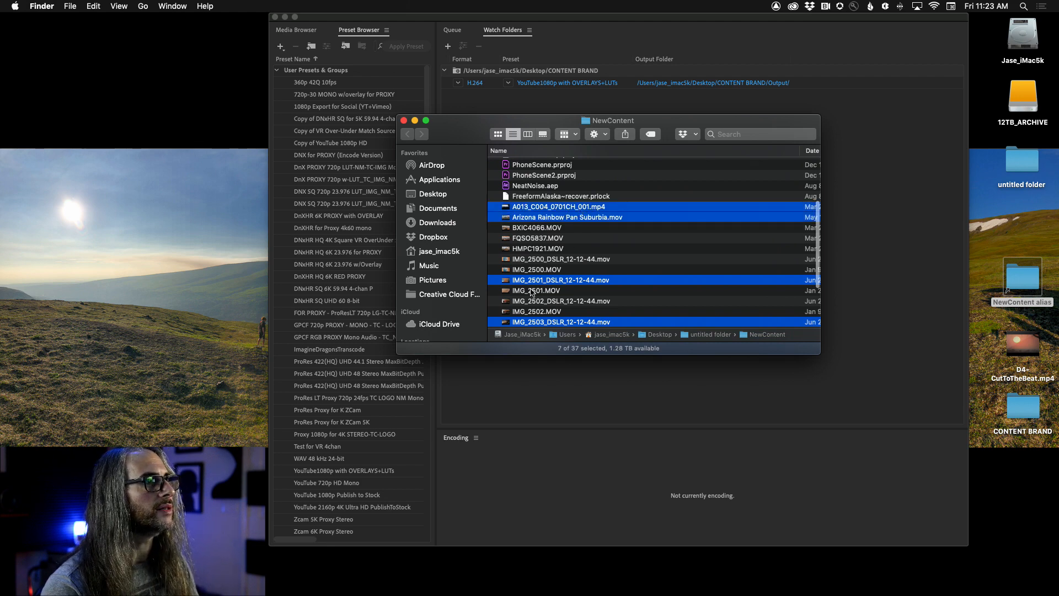
pyautogui.moveTo(505, 281); pyautogui.dragTo(1019, 407)
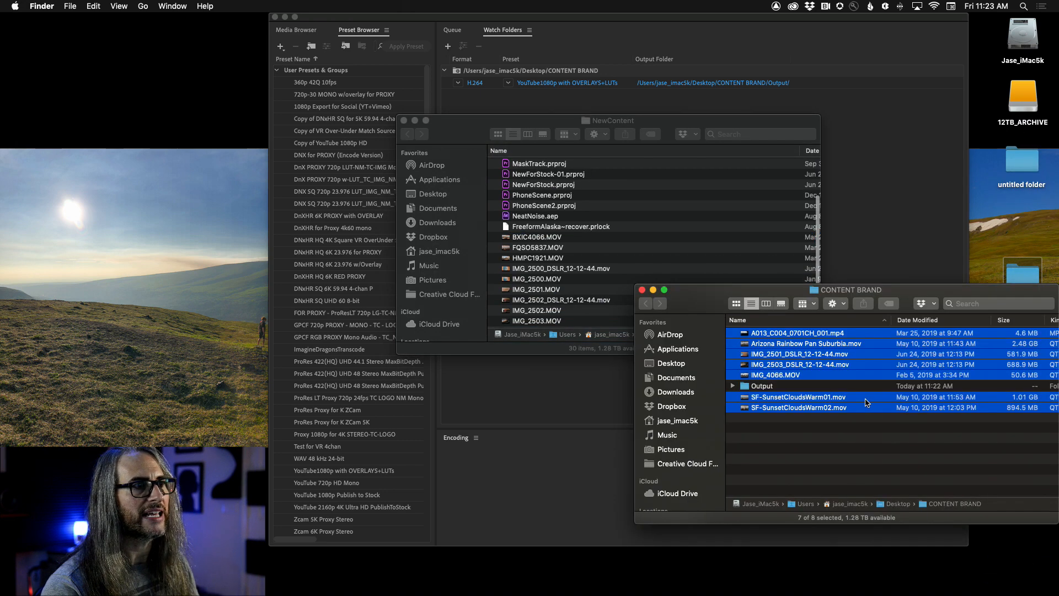
# - Switch to Media Encoder and enable Auto-Encode Watch Folders for the queue
pyautogui.click(555, 405)
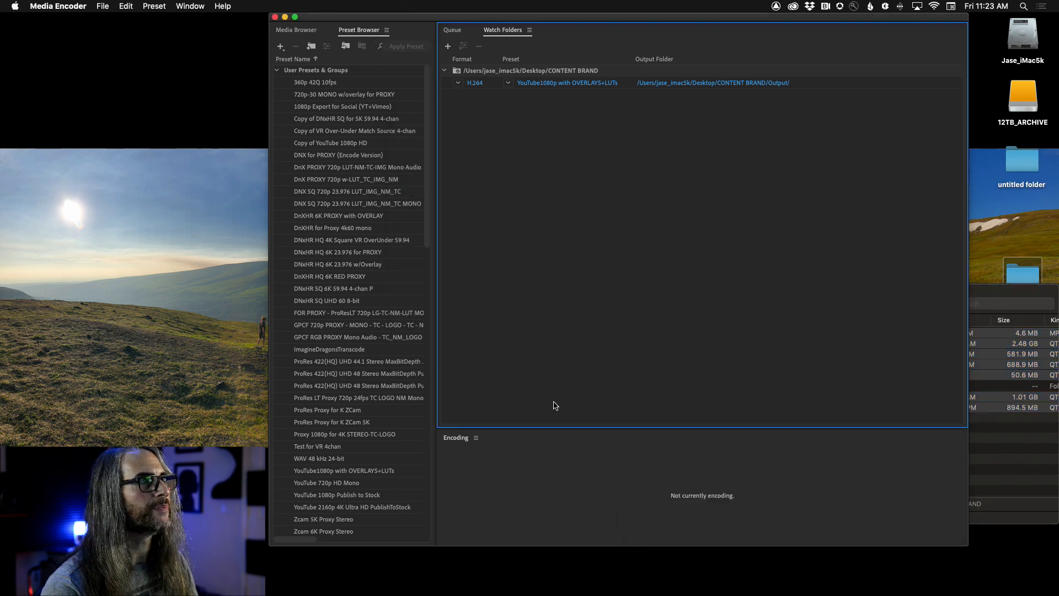
pyautogui.click(452, 30)
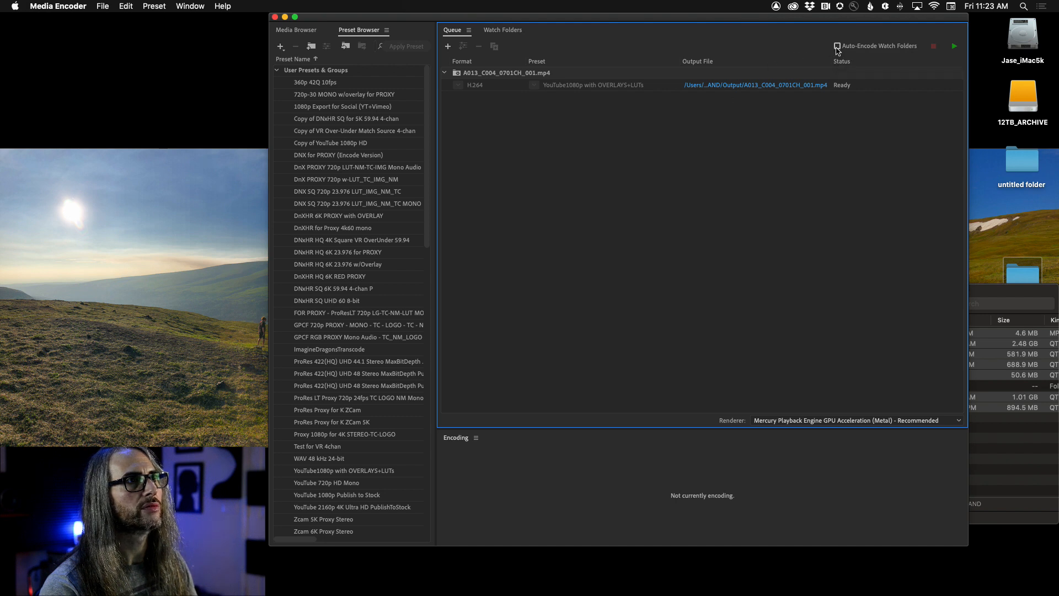
pyautogui.click(837, 46)
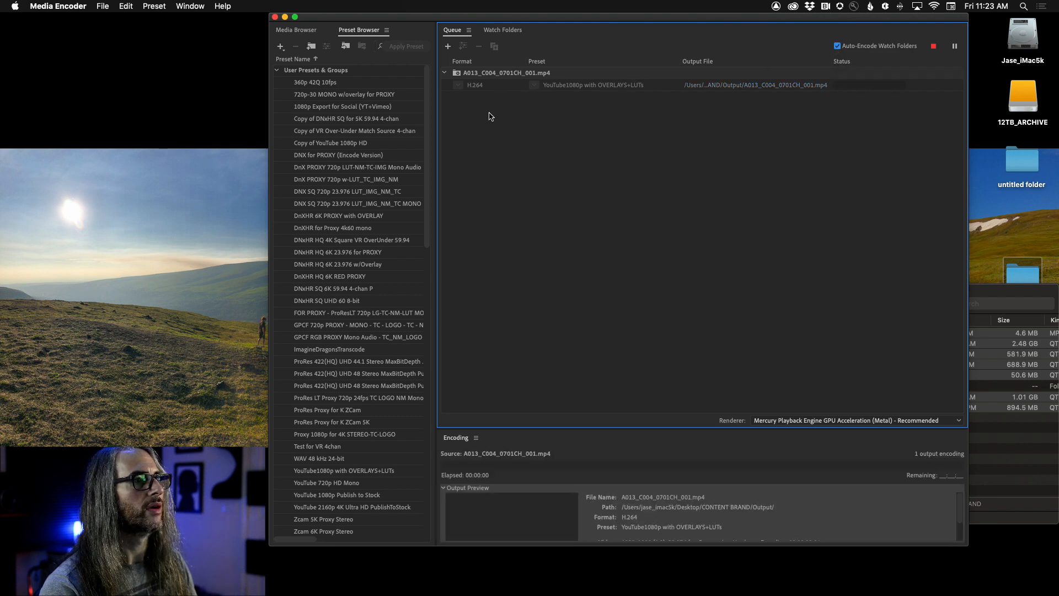
# - Enlarge the encoding preview area while leaving room for the queued clips, and check the watch folder and the queue's encoding status
pyautogui.moveTo(695, 429); pyautogui.dragTo(686, 246)
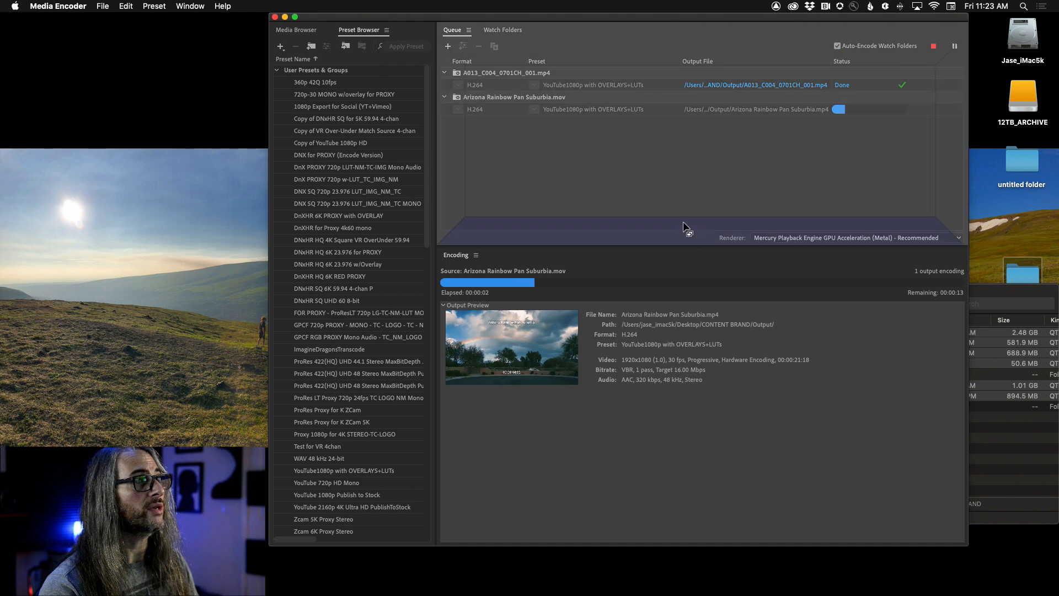
pyautogui.moveTo(686, 247); pyautogui.dragTo(686, 283)
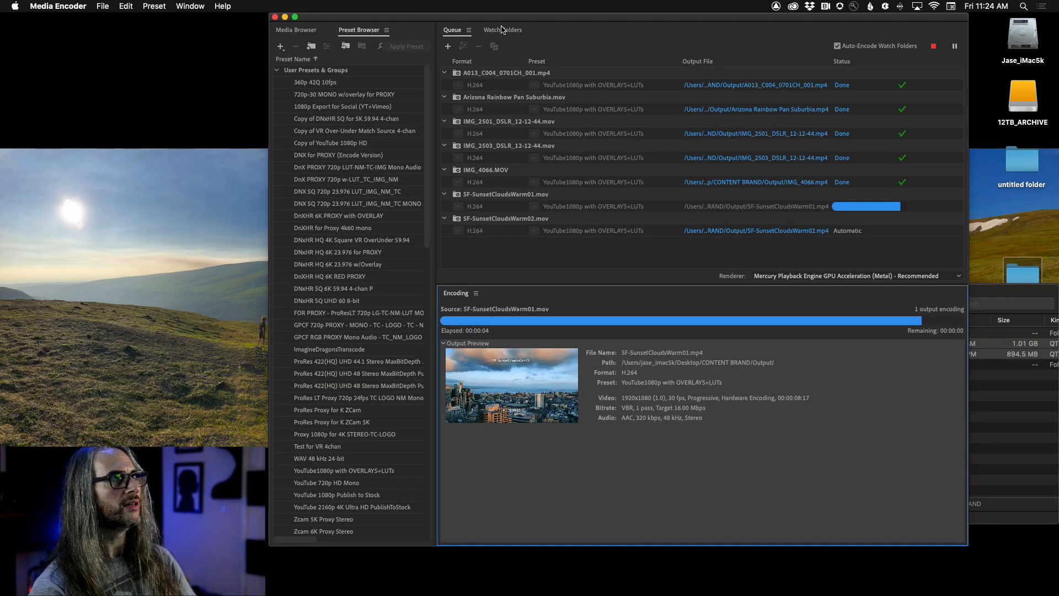
pyautogui.click(503, 30)
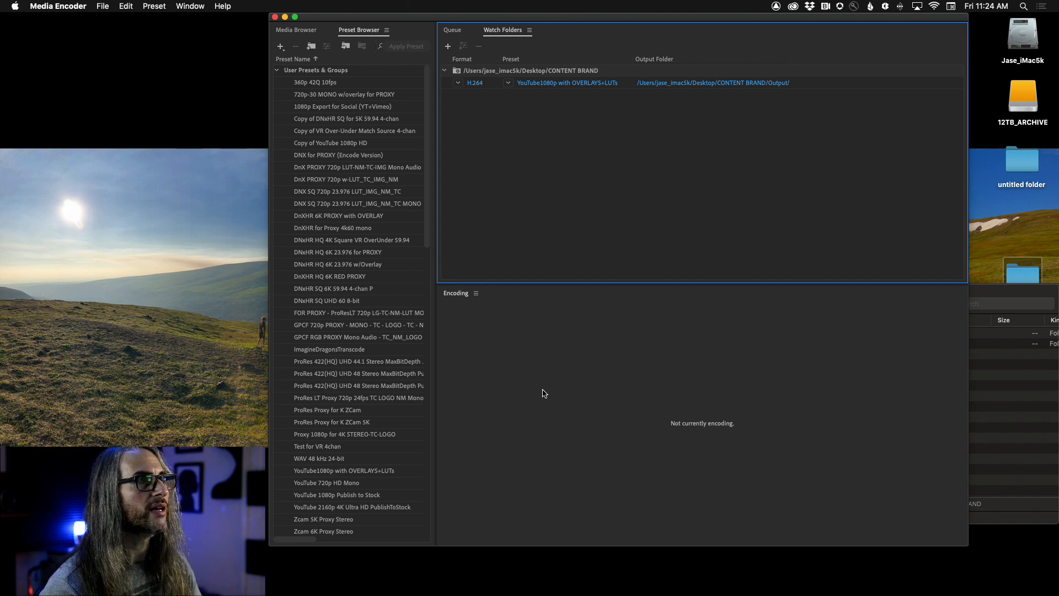
pyautogui.click(453, 31)
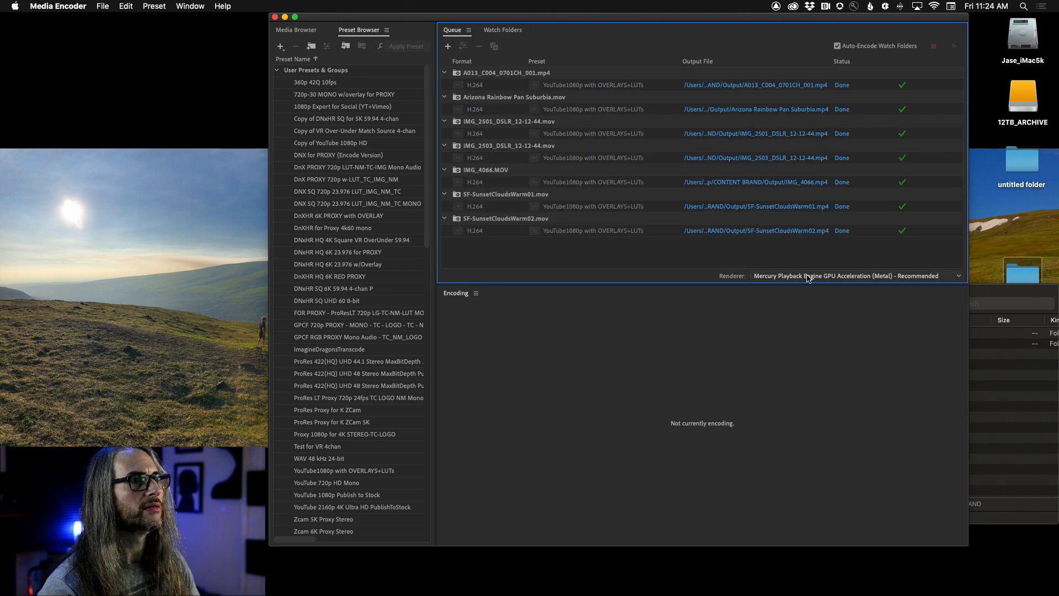
# - Bring the CONTENT BRAND window forward in Finder and examine the contents of its Source and Output folders
pyautogui.moveTo(986, 291); pyautogui.dragTo(769, 287)
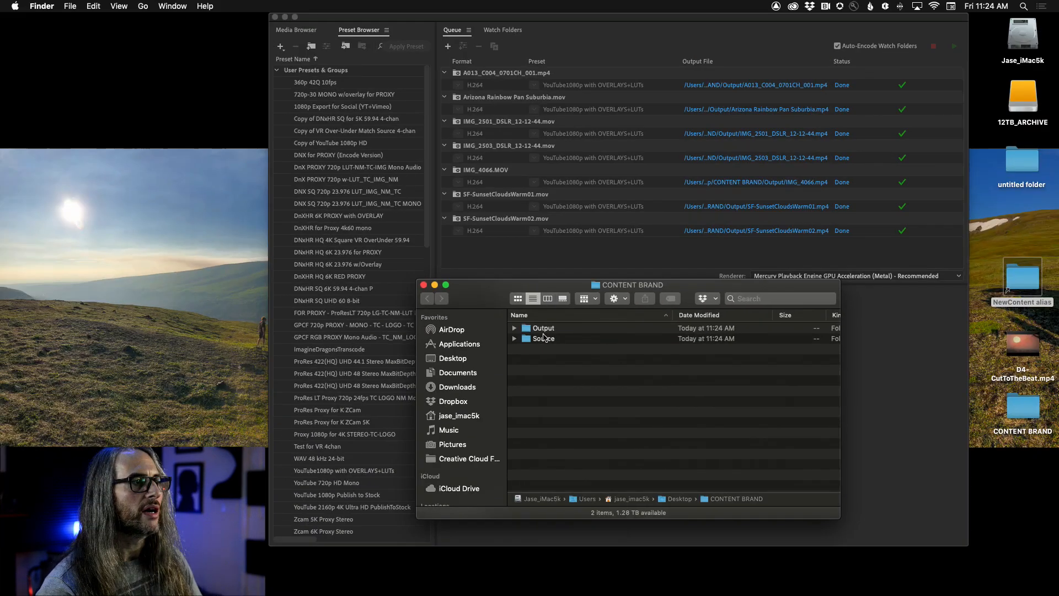
pyautogui.click(514, 338)
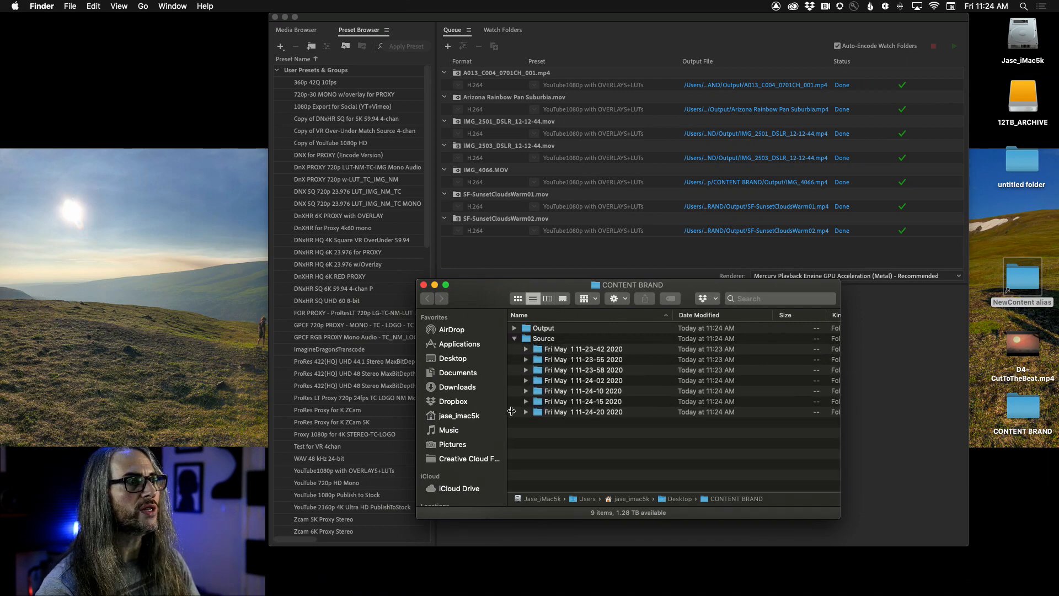
pyautogui.click(526, 349)
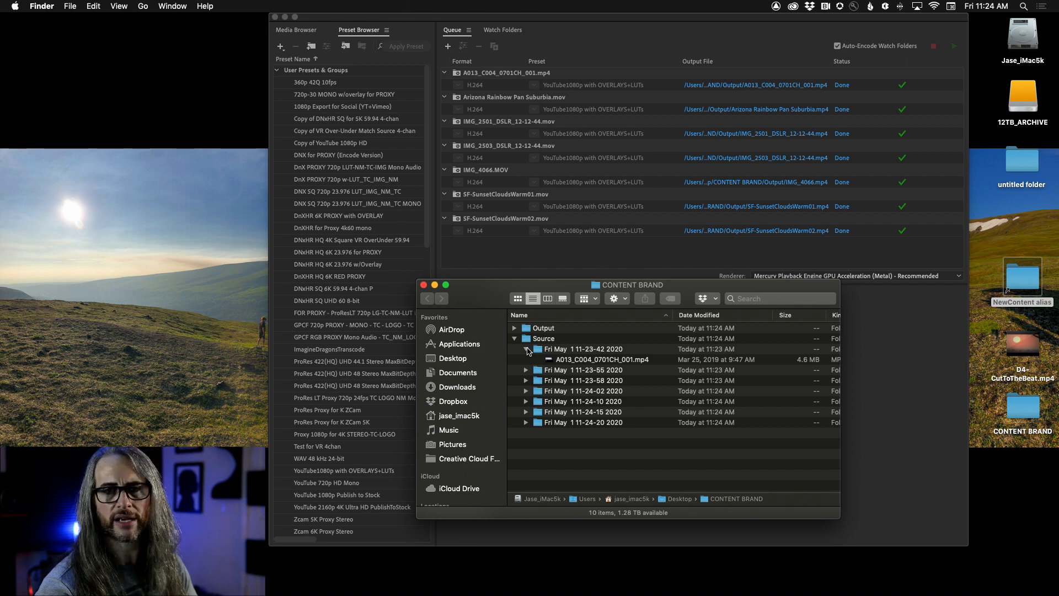
pyautogui.click(526, 349)
pyautogui.click(514, 338)
pyautogui.click(514, 328)
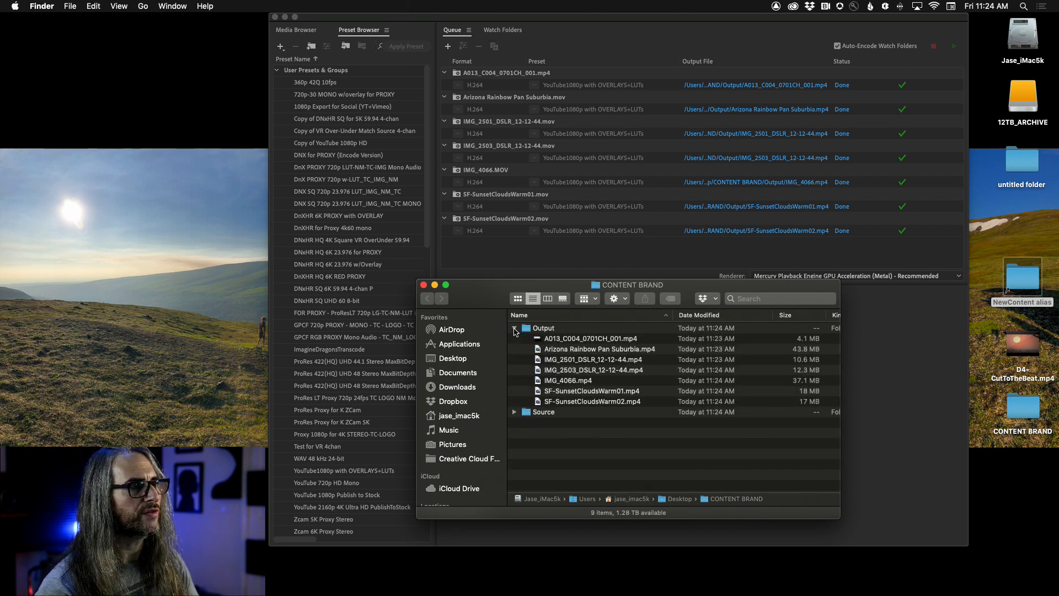
# - Preview each encoded clip in the Output folder, from A013_C004_0701CH_001.mp4 through SF-SunsetCloudsWarm02.mp4, to check the overlays and look
pyautogui.click(573, 342)
pyautogui.press('space')
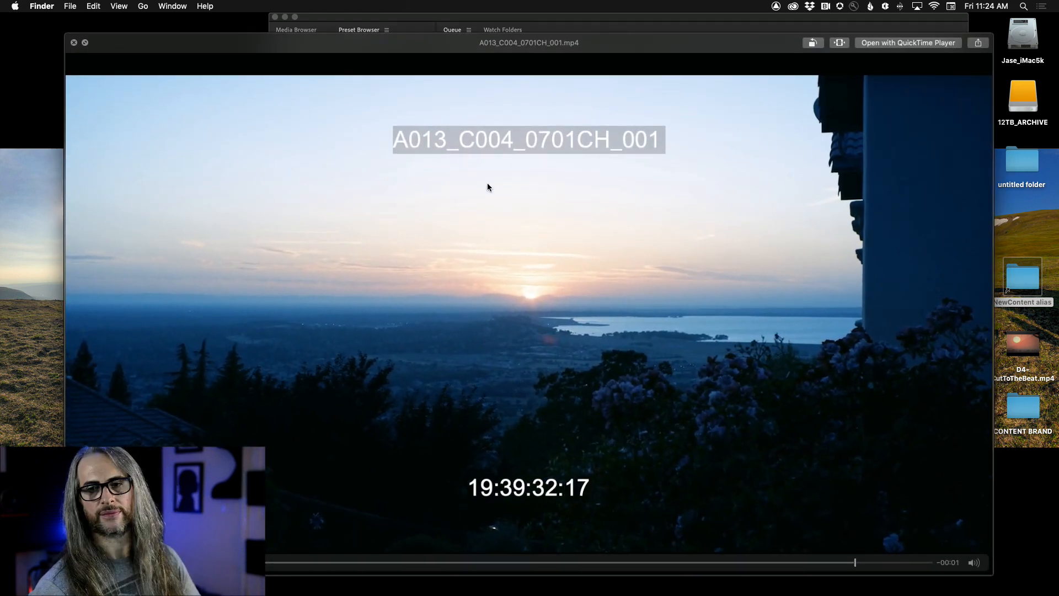
pyautogui.press('Down')
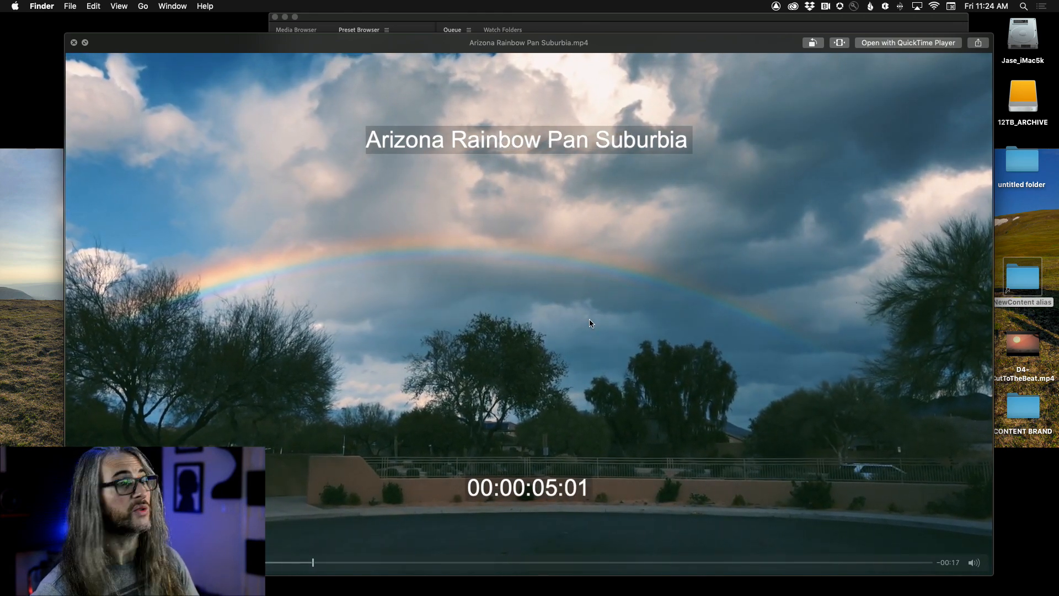
pyautogui.press('Down')
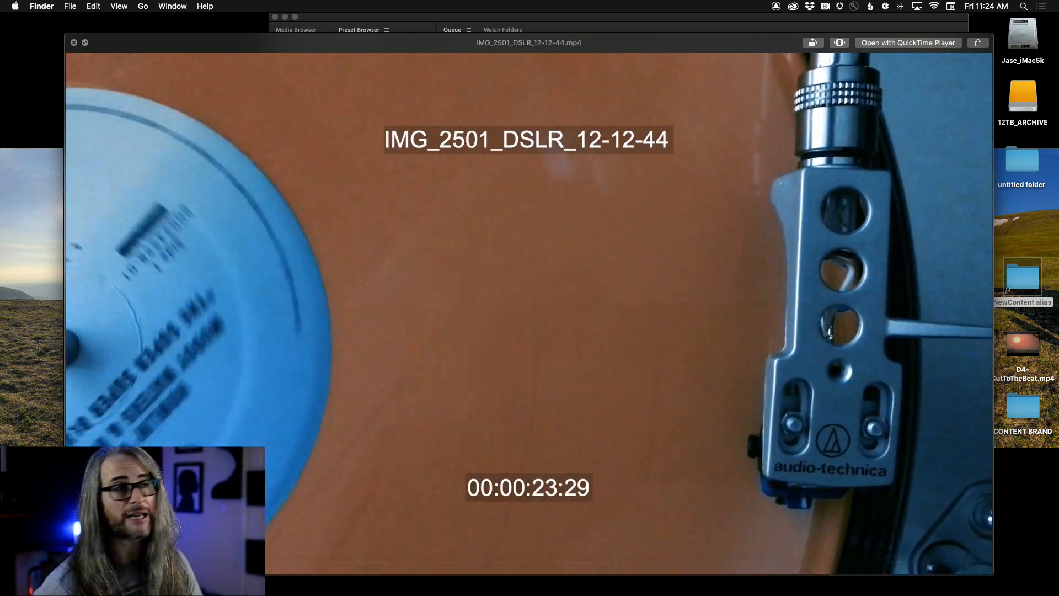
pyautogui.press('Down')
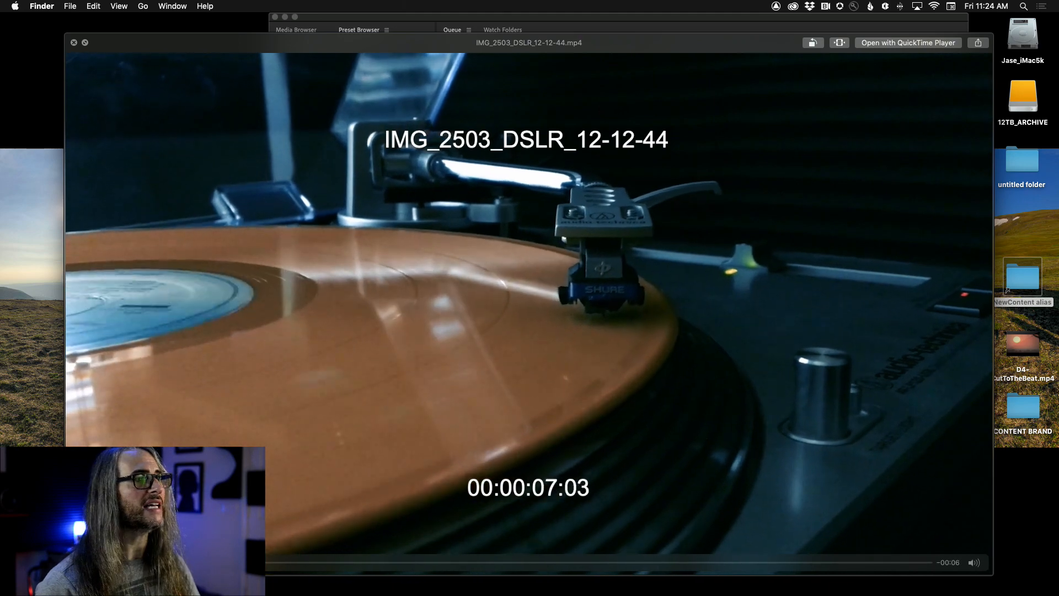
pyautogui.press('Down')
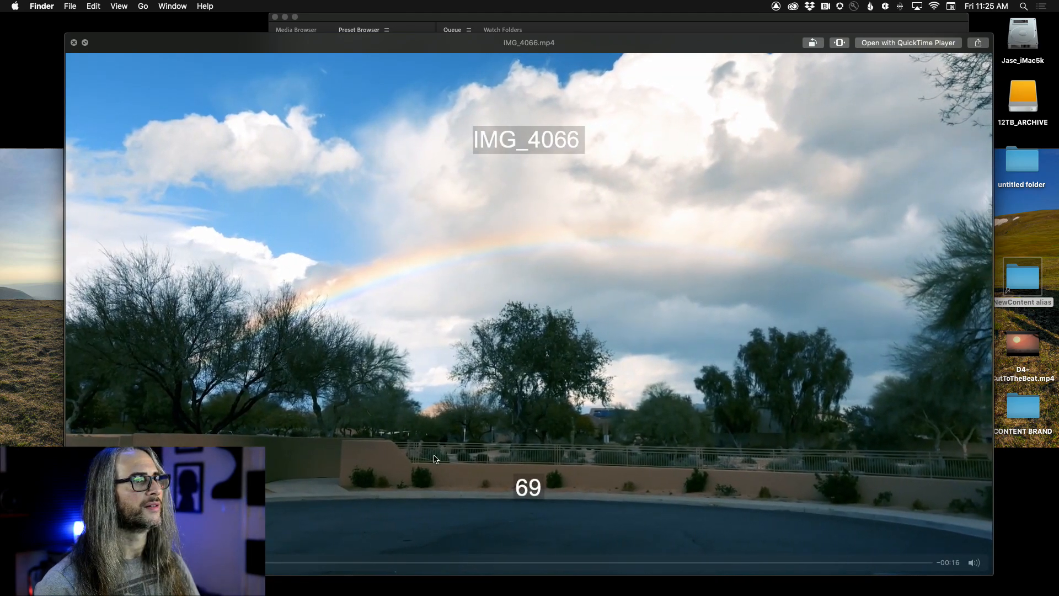
pyautogui.press('Down')
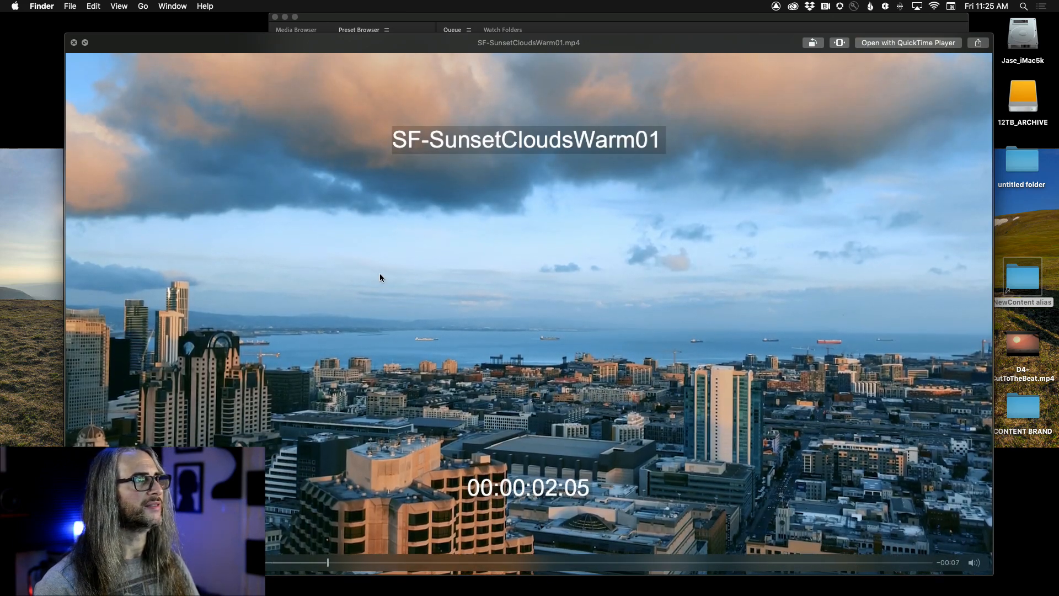
pyautogui.press('Down')
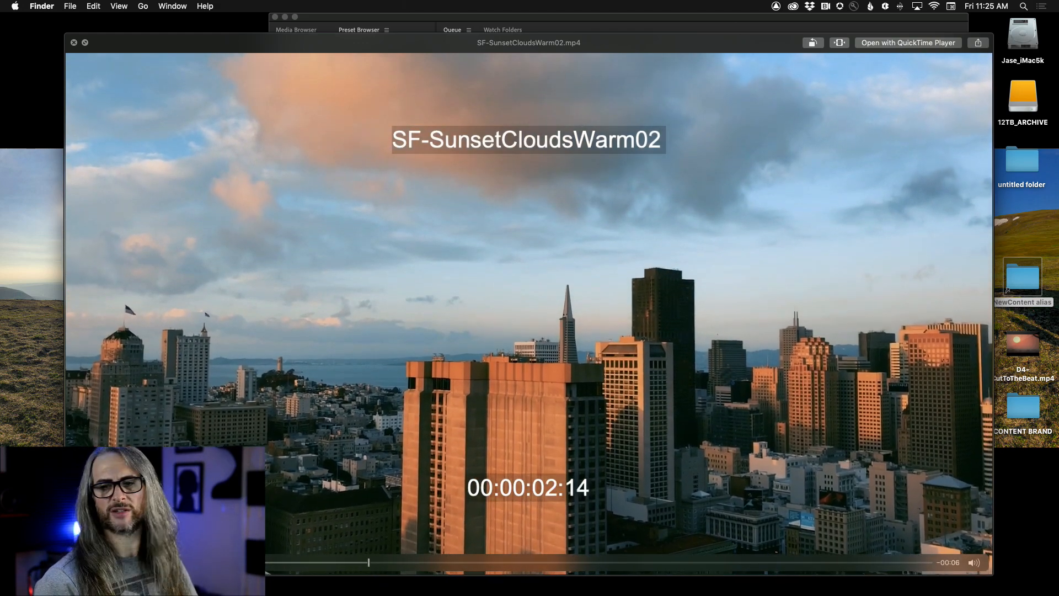
pyautogui.press('Down')
pyautogui.press('Up')
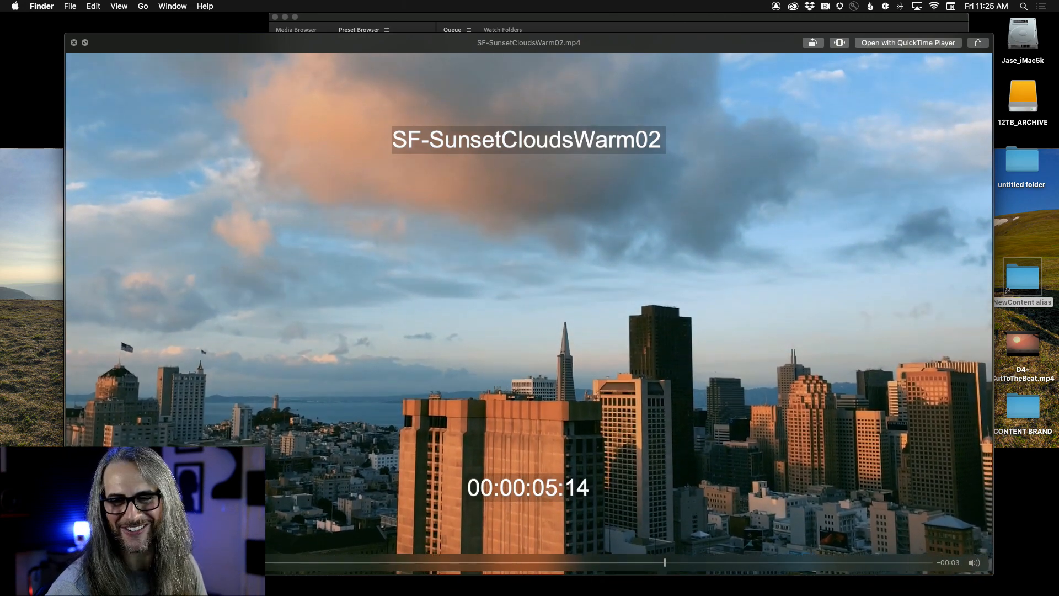
pyautogui.press('space')
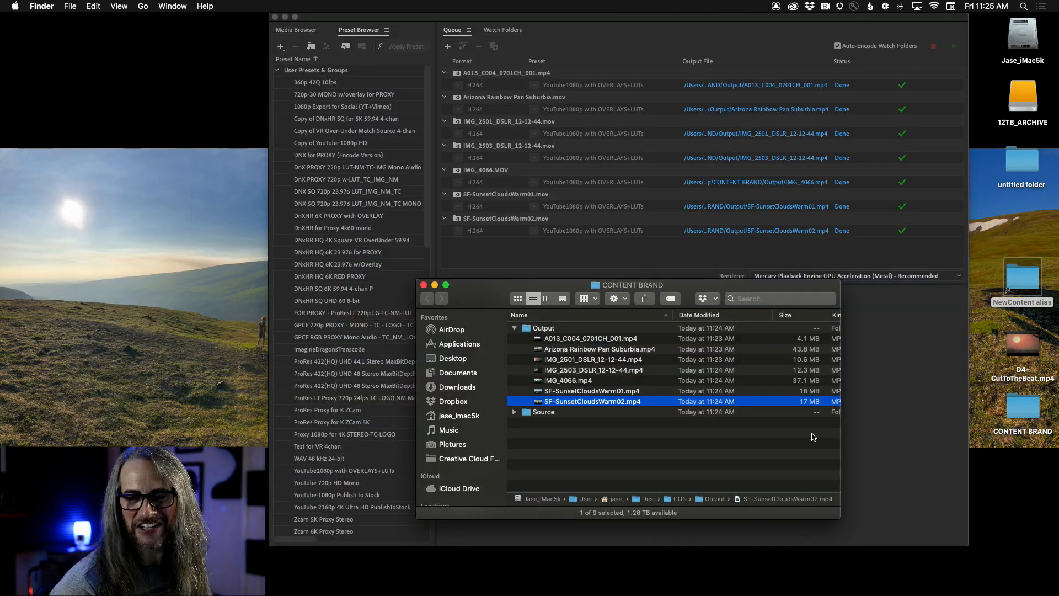